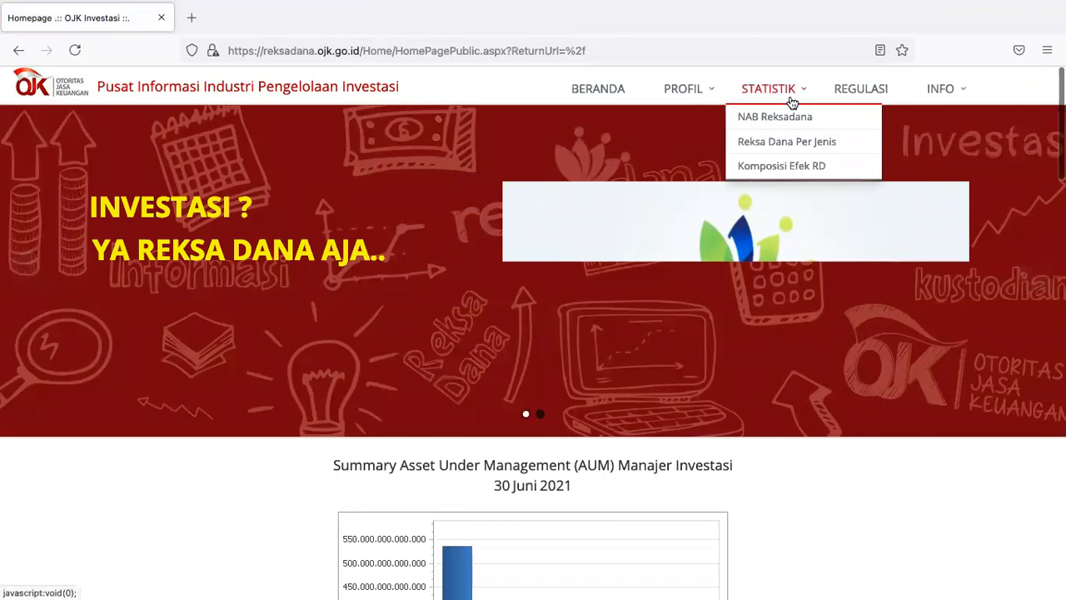
Step: Open the NAB Reksadana statistics for 2021 and show the detail for June 2021
left_click(781, 122)
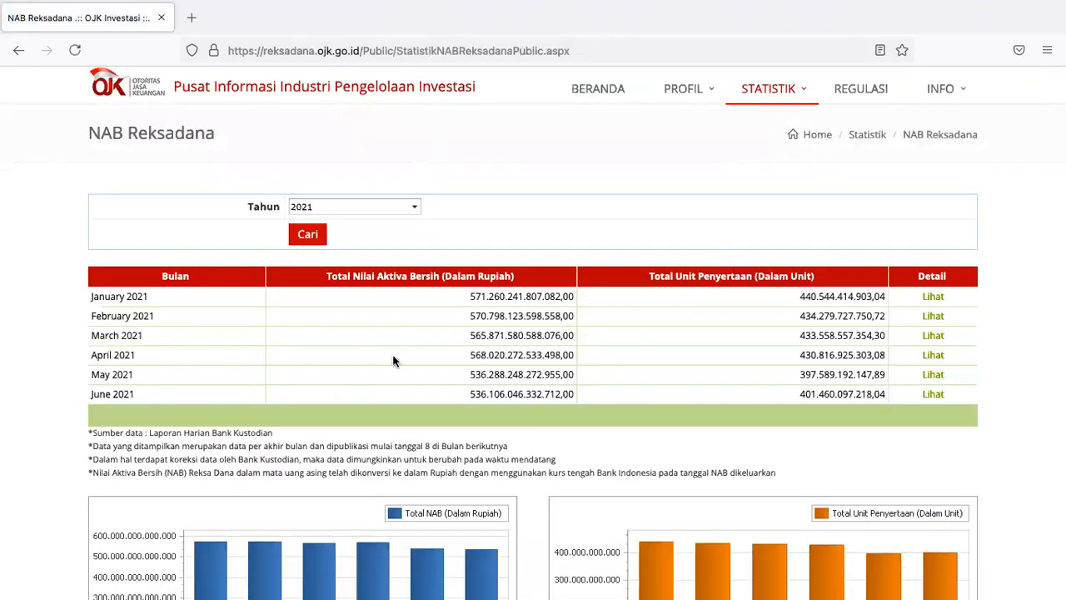
scroll(397, 360, "down", 1)
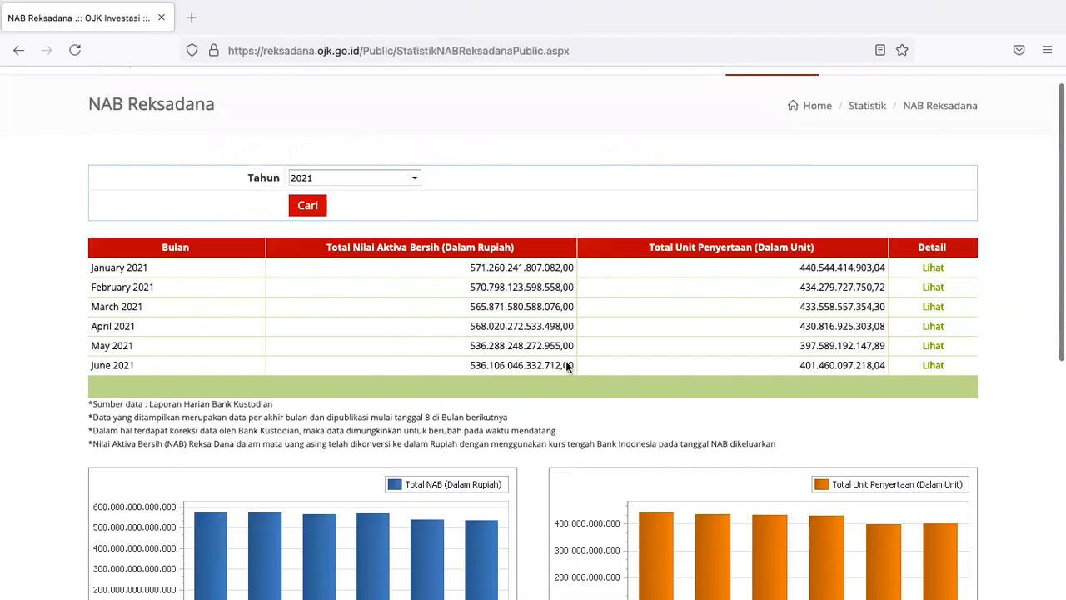
scroll(566, 365, "down", 1)
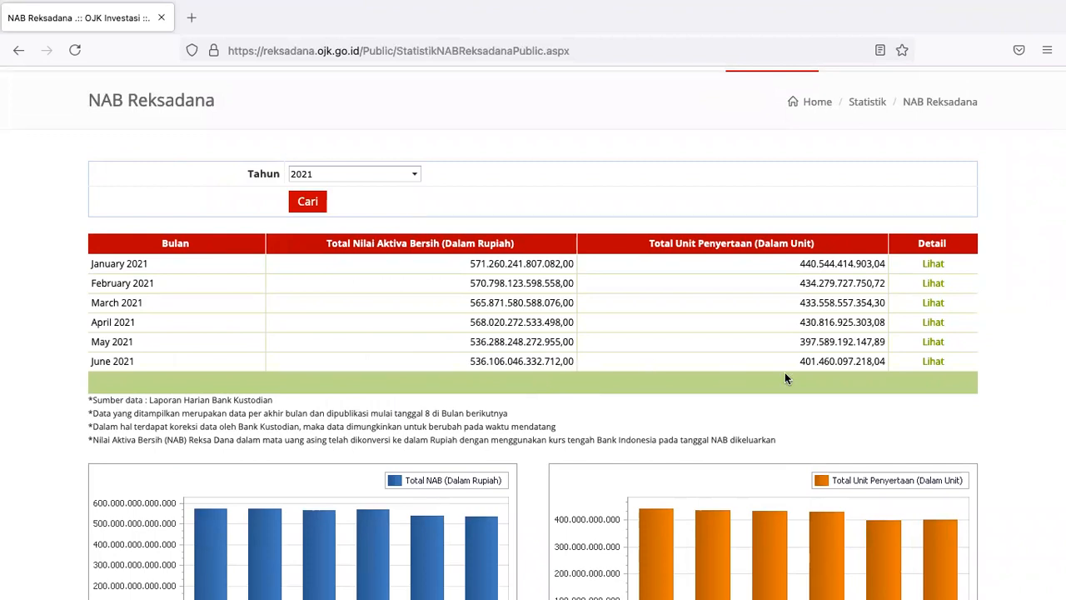
left_click(933, 363)
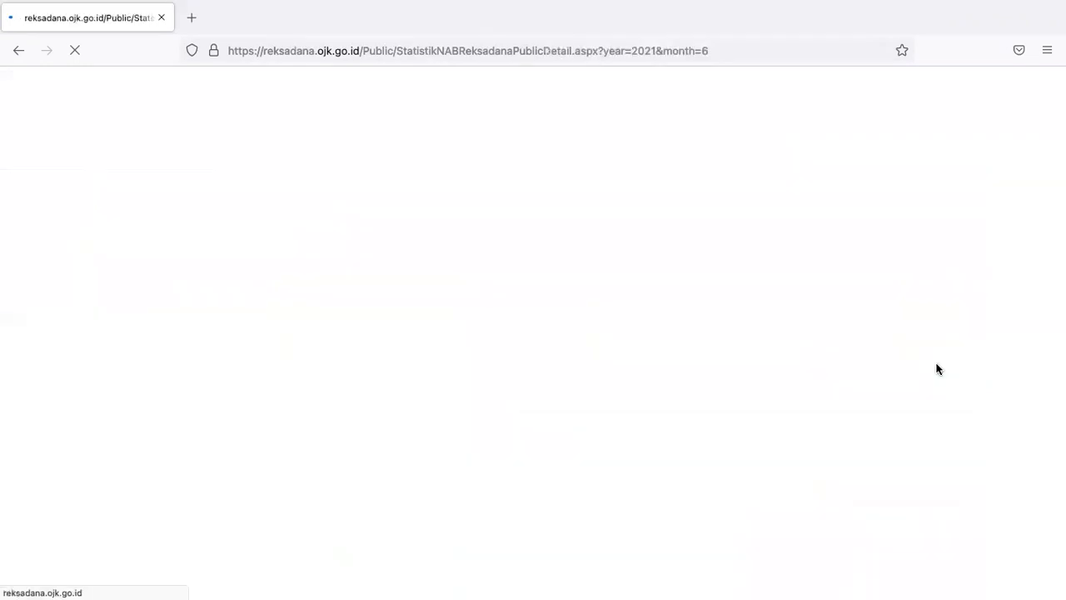
Step: Set the page size of the Total NAB Reksa Dana table to All
scroll(793, 375, "down", 2)
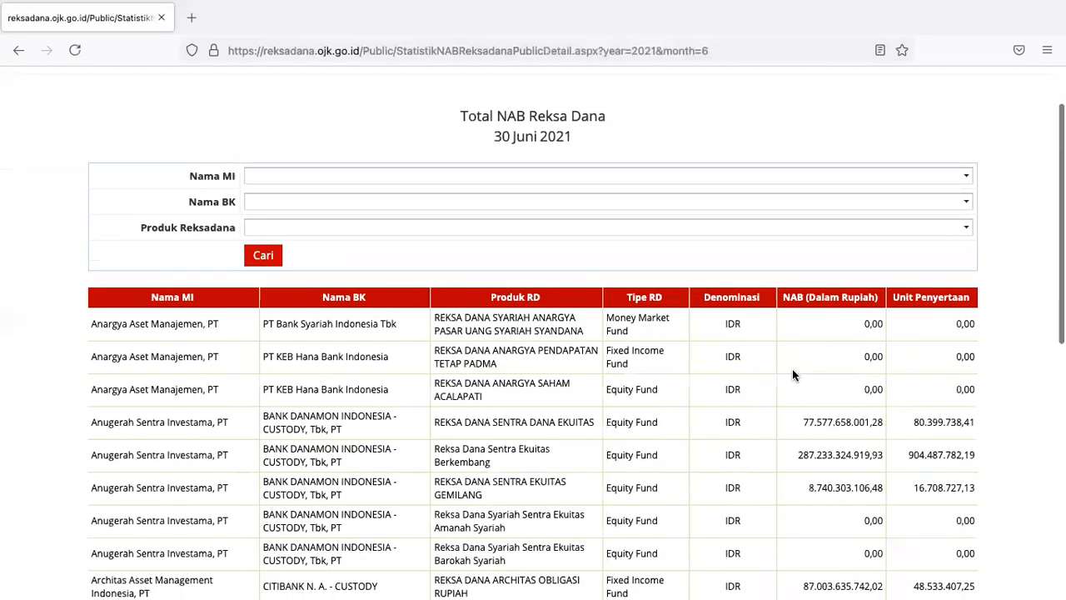
scroll(793, 375, "down", 1)
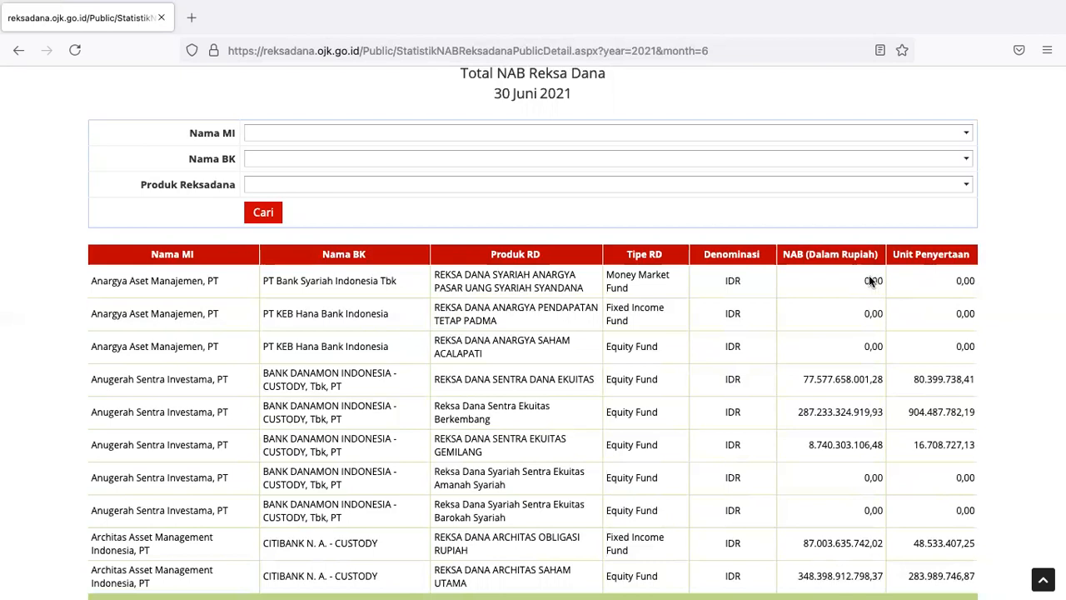
scroll(873, 296, "down", 1)
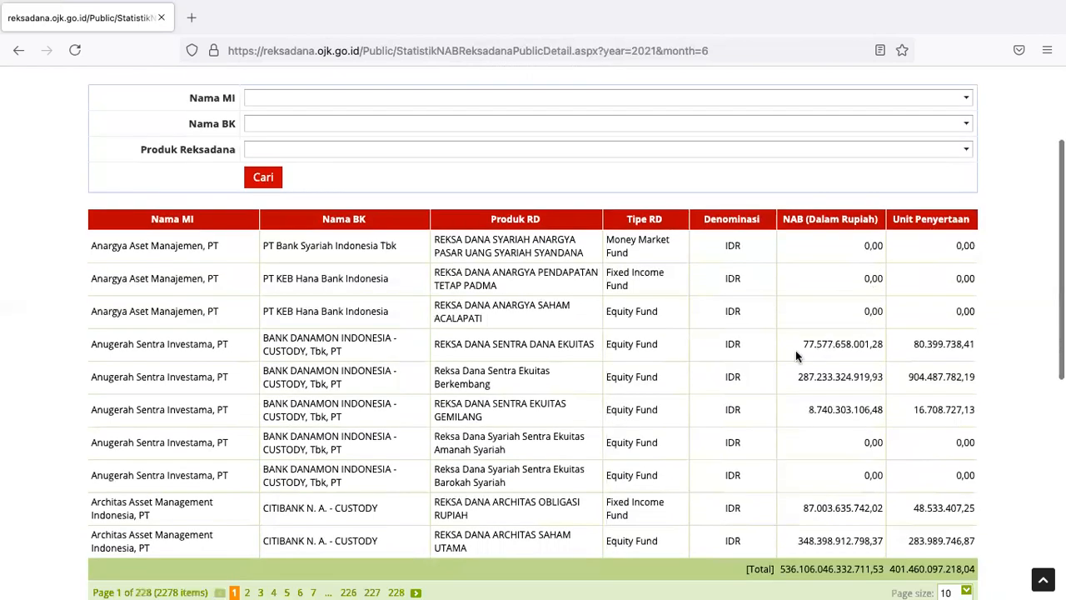
scroll(796, 354, "down", 2)
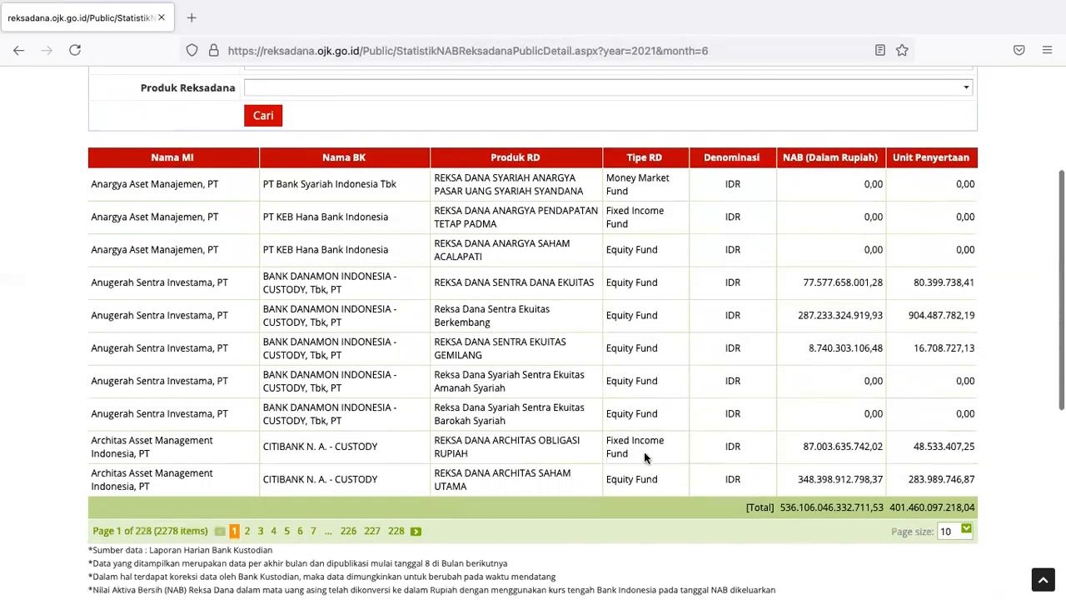
scroll(659, 458, "down", 2)
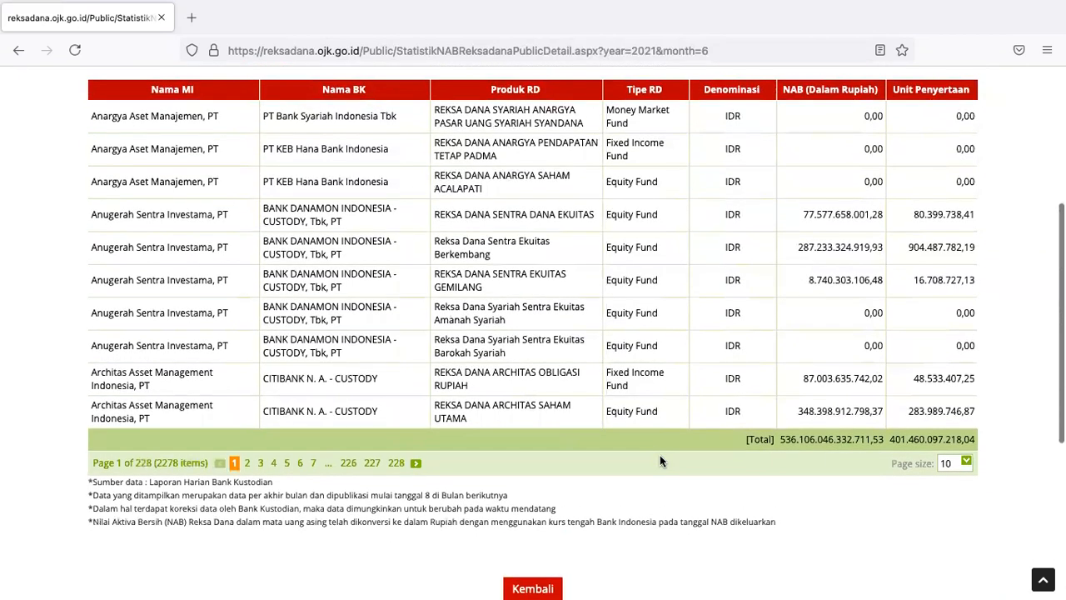
left_click(966, 462)
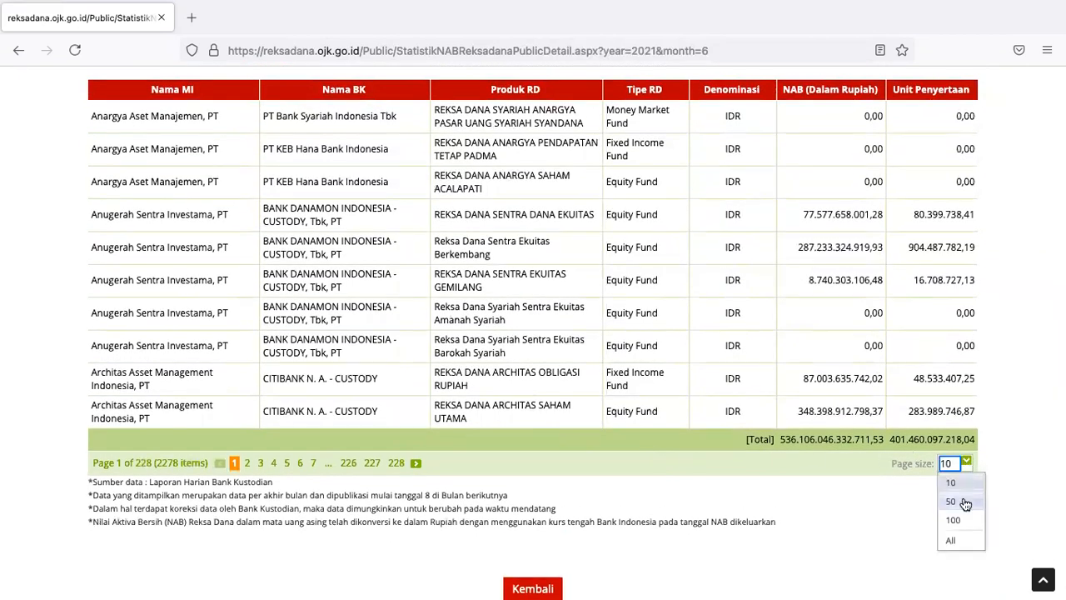
left_click(958, 541)
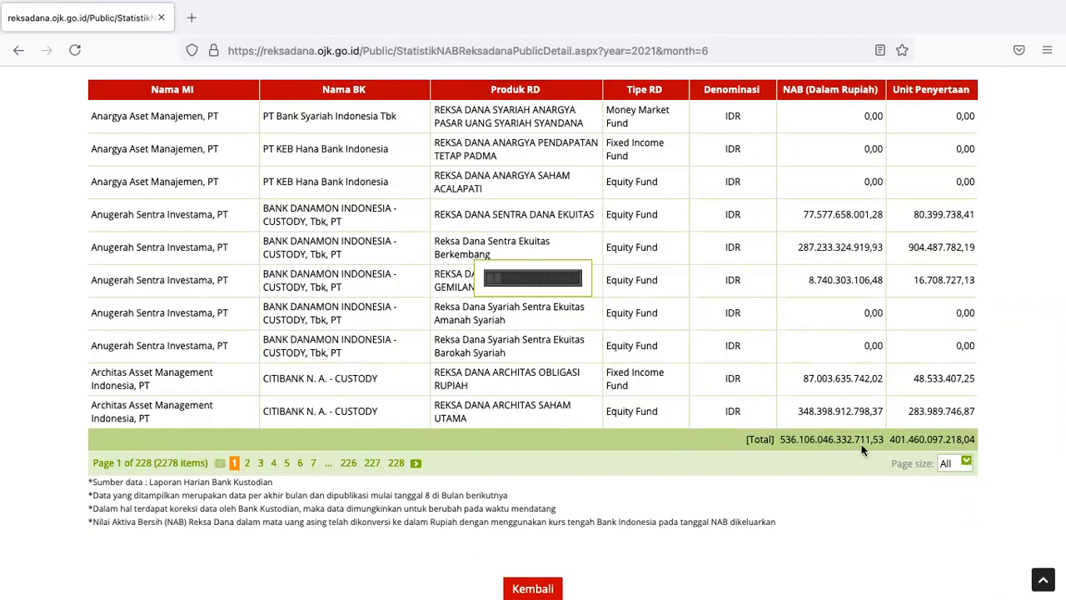
Step: Look through the full fund list, examining the managers, custodian banks, products, fund types, denominations, NAB and unit columns
scroll(861, 444, "down", 10)
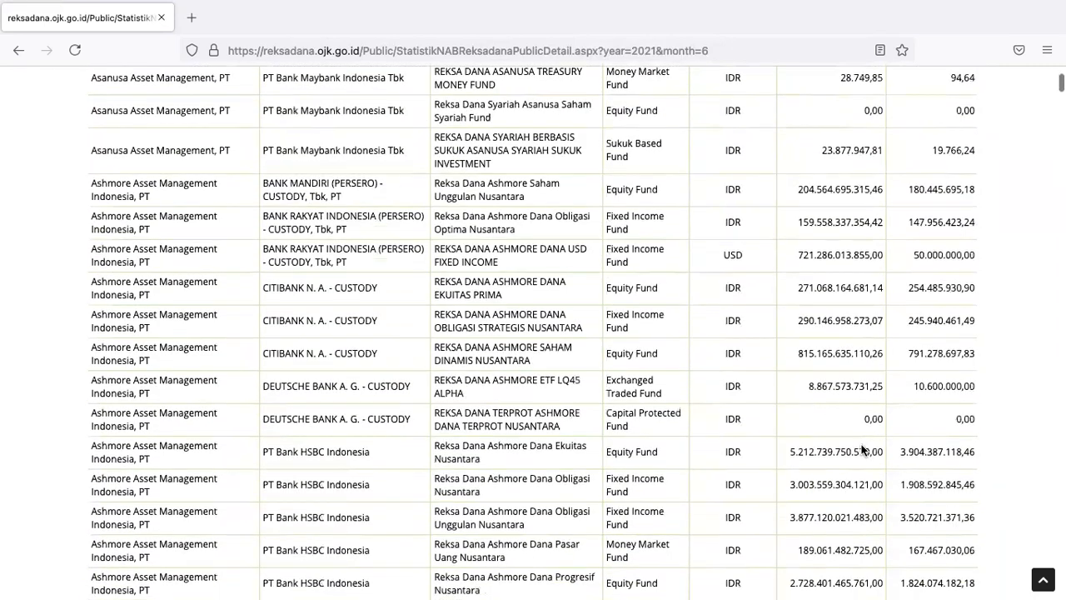
scroll(863, 448, "up", 12)
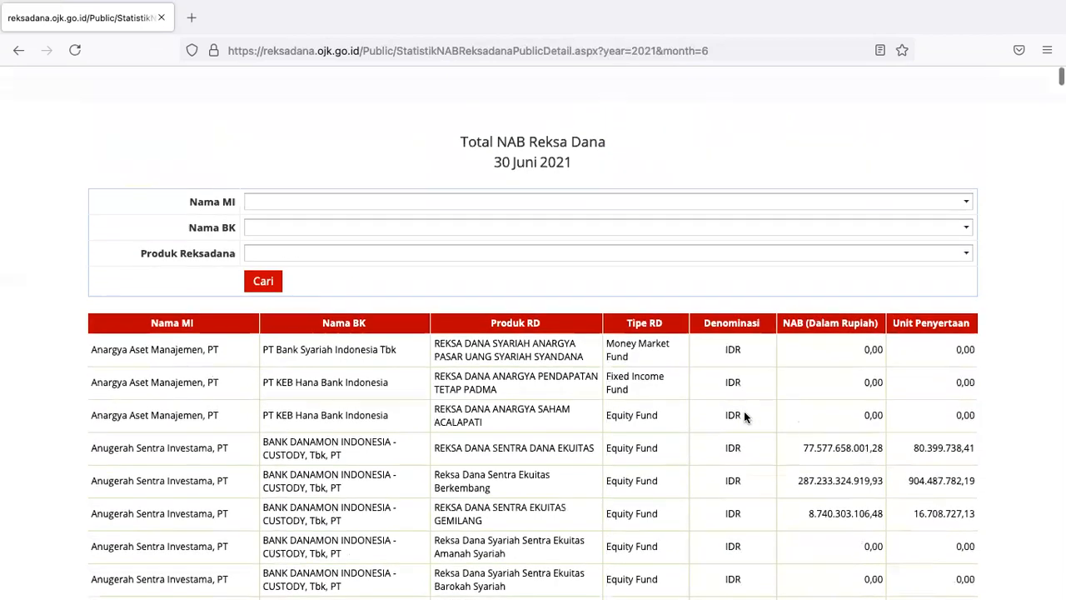
scroll(746, 416, "down", 1)
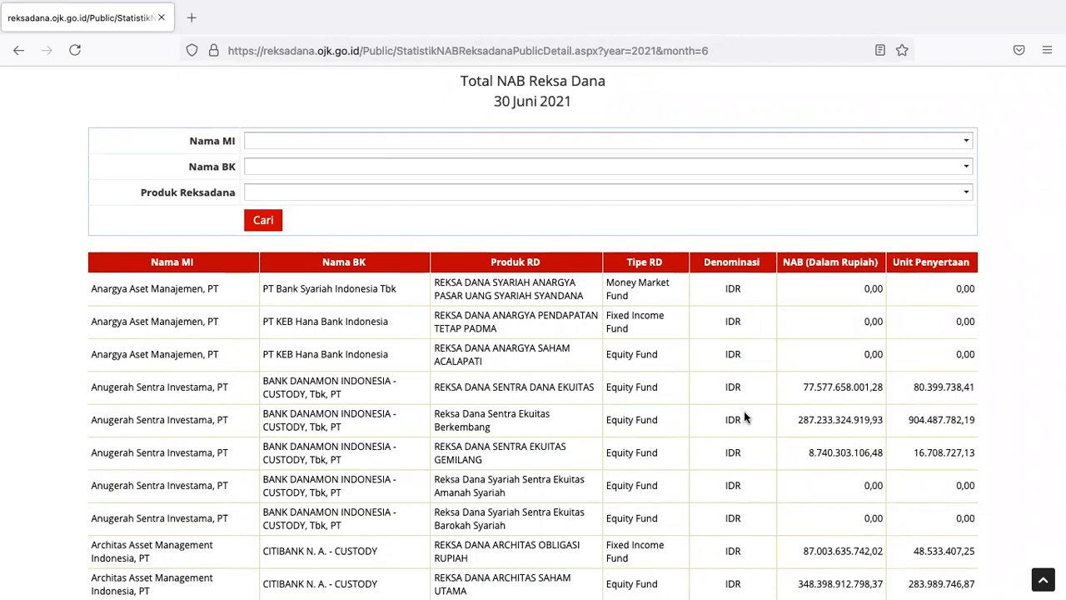
scroll(746, 417, "down", 1)
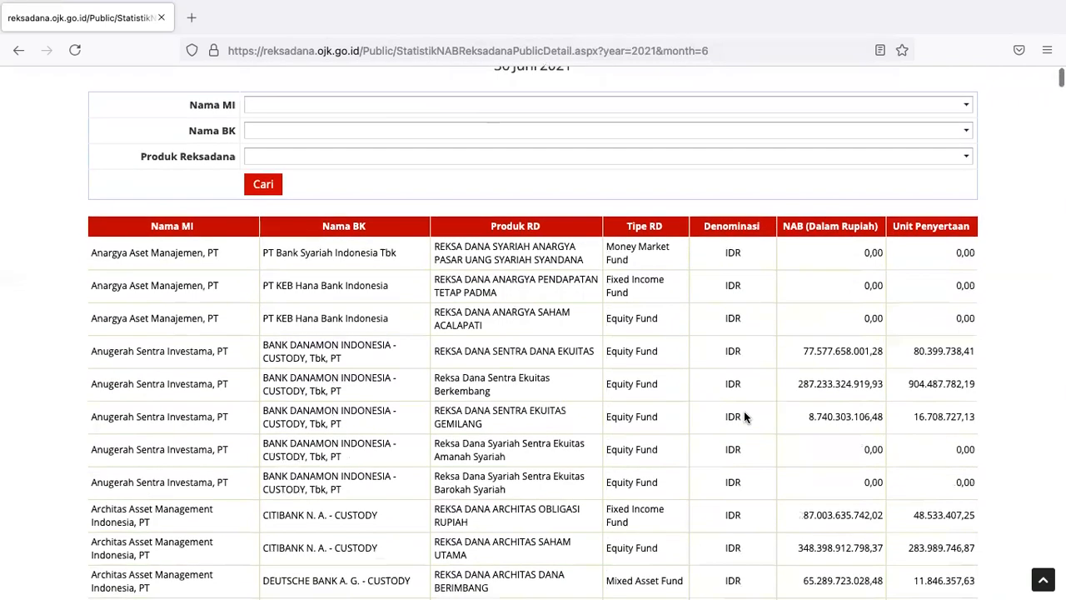
scroll(744, 411, "down", 1)
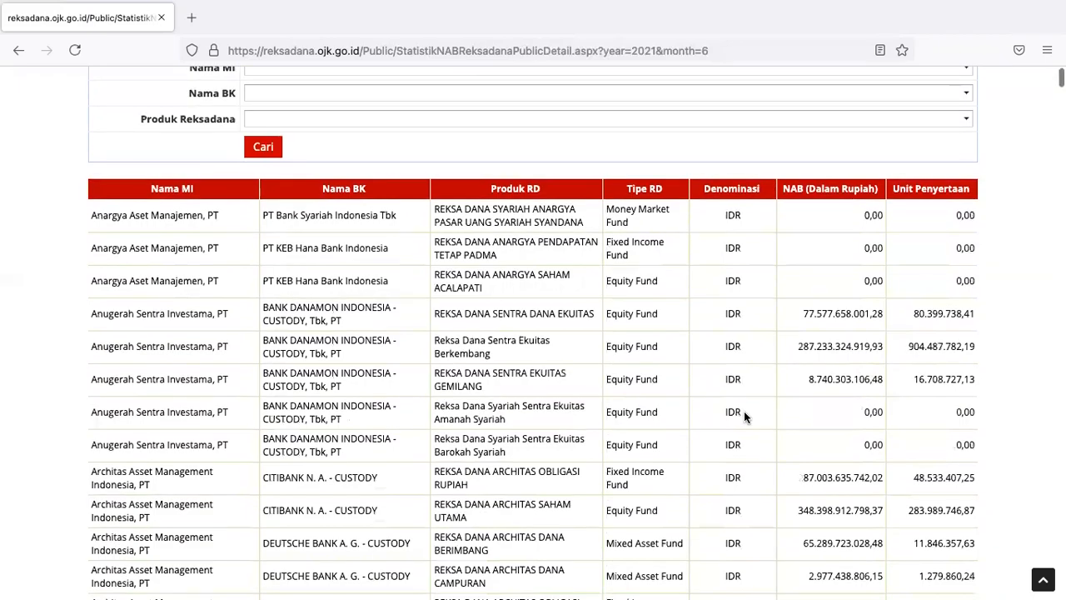
scroll(744, 412, "down", 1)
scroll(744, 413, "down", 10)
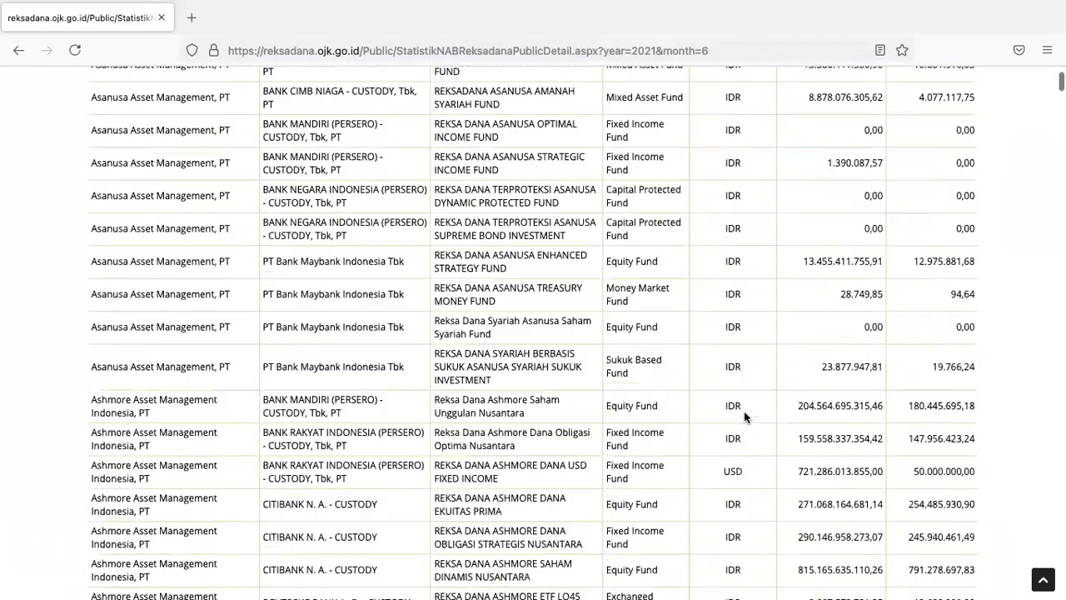
scroll(745, 416, "down", 10)
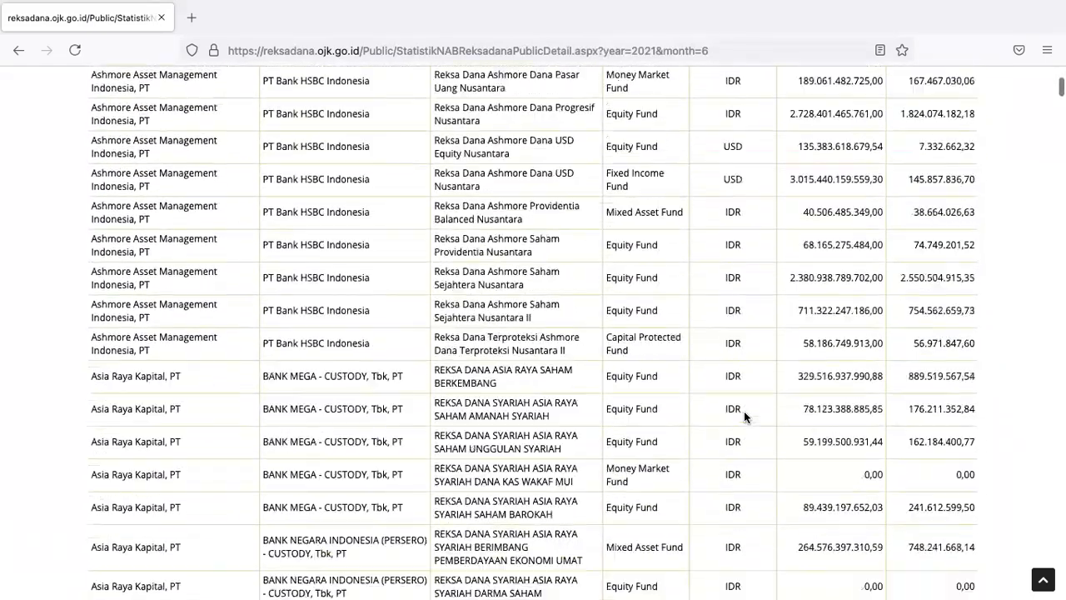
scroll(744, 413, "up", 1)
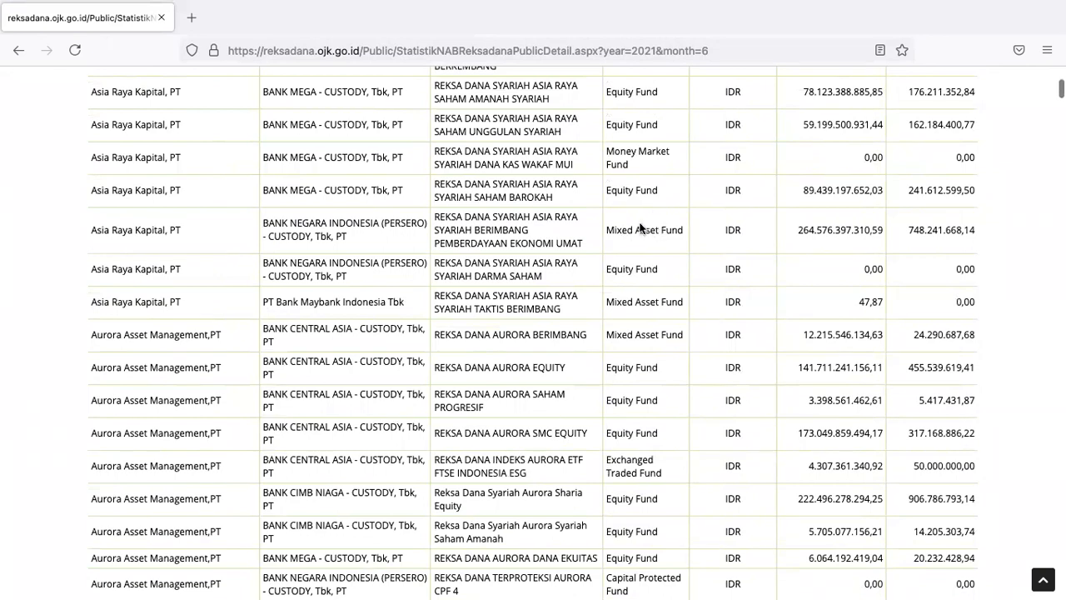
scroll(654, 221, "down", 1)
scroll(655, 305, "down", 3)
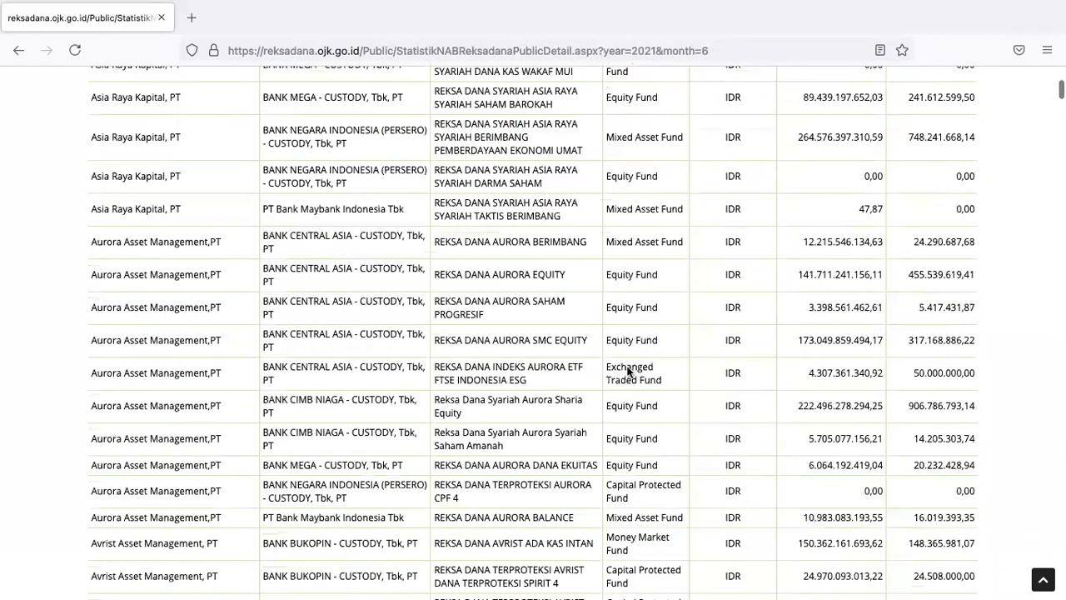
scroll(631, 375, "down", 3)
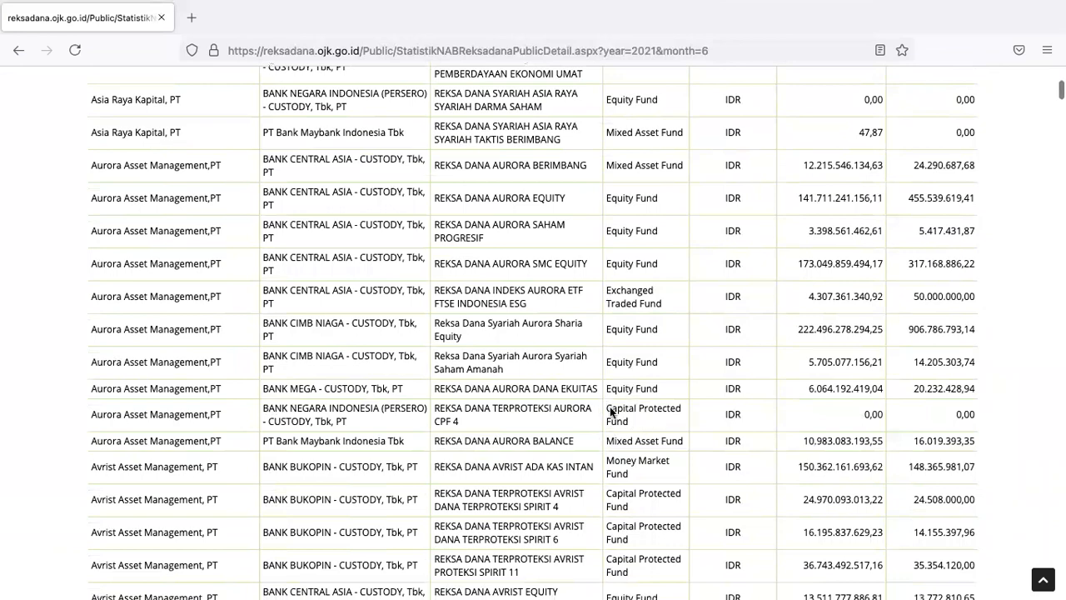
scroll(614, 417, "down", 10)
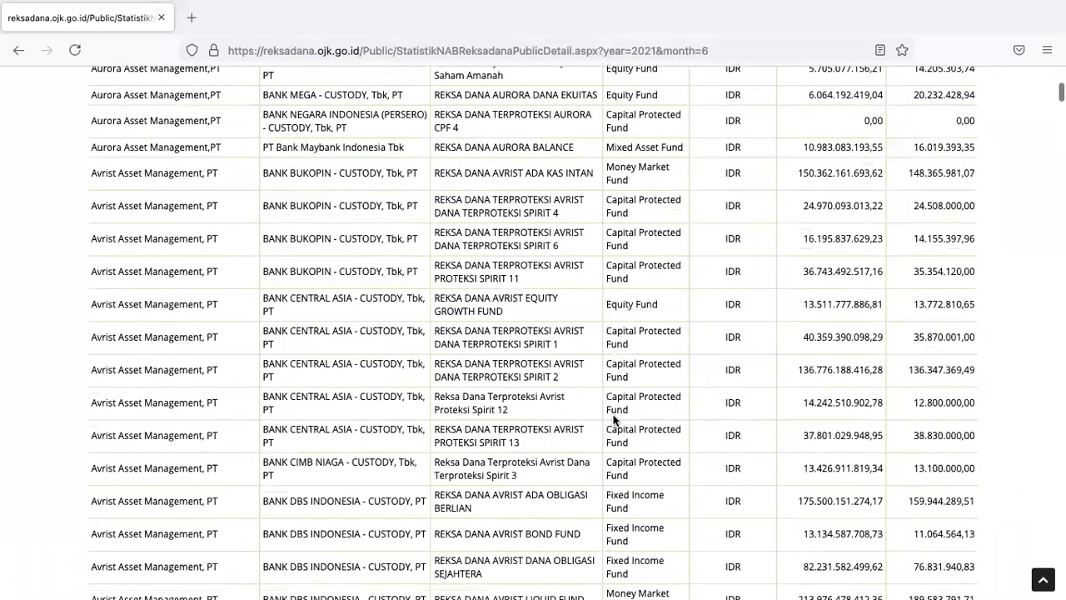
scroll(614, 416, "down", 4)
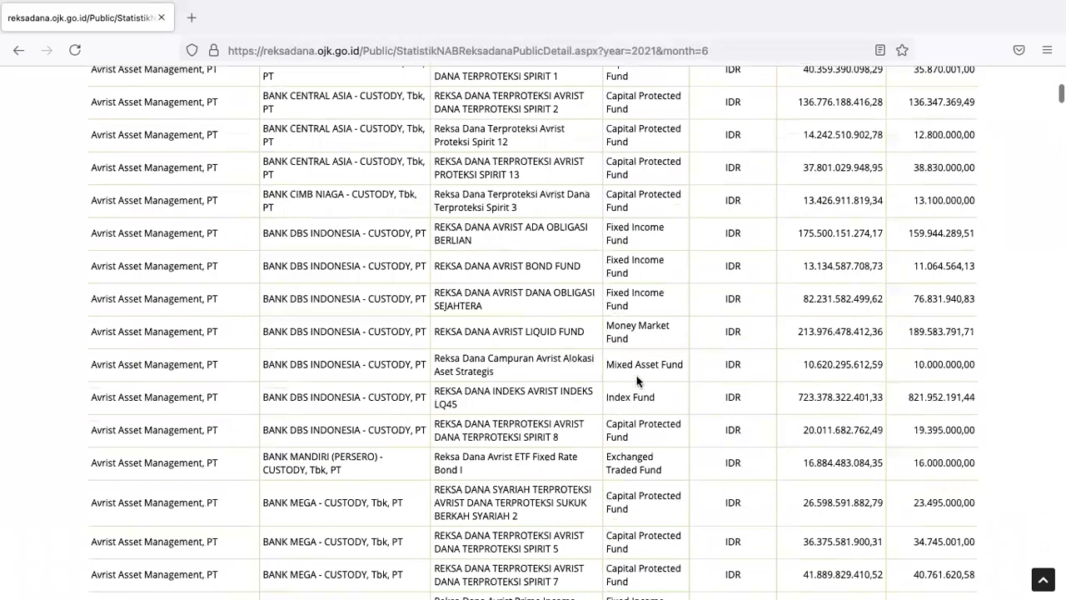
scroll(639, 398, "down", 4)
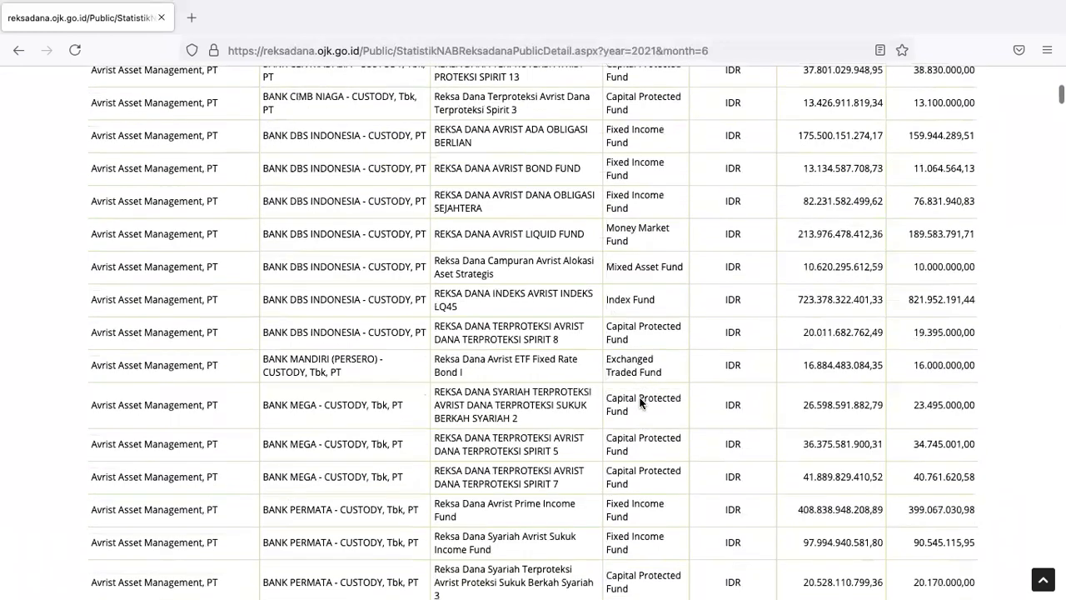
scroll(648, 393, "down", 15)
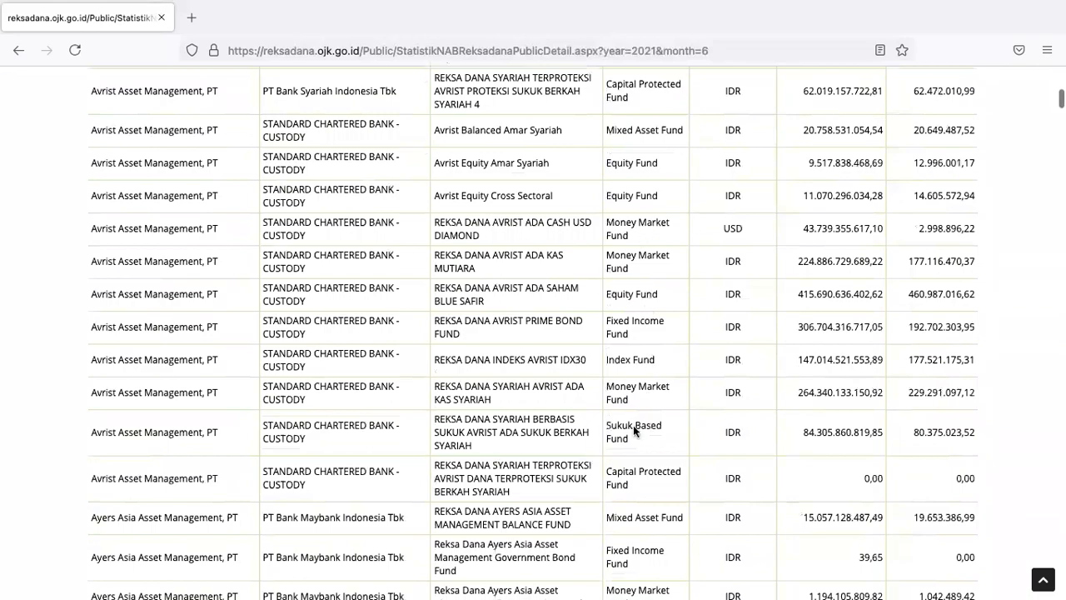
scroll(633, 450, "down", 1)
scroll(635, 408, "down", 10)
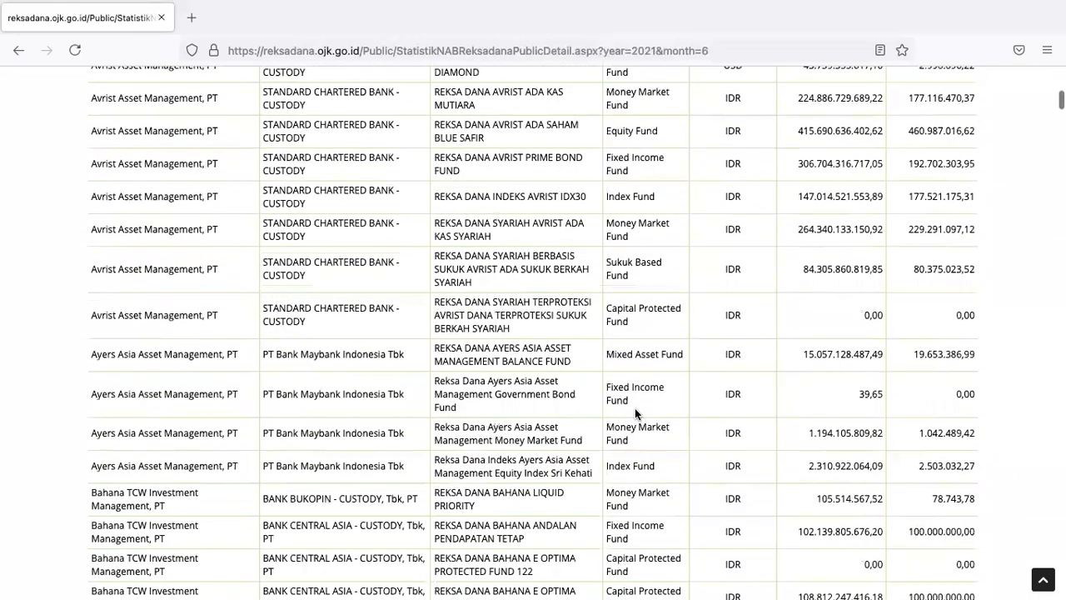
scroll(635, 409, "up", 20)
scroll(635, 409, "up", 20)
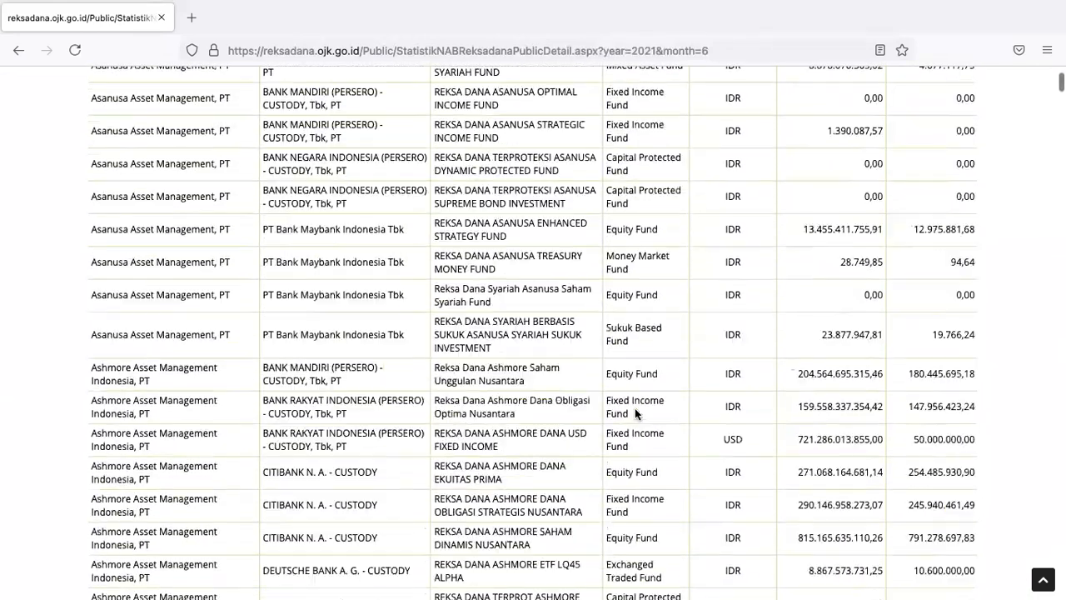
Step: Select the entire content of the Total NAB Reksa Dana page and copy it
scroll(618, 399, "down", 2)
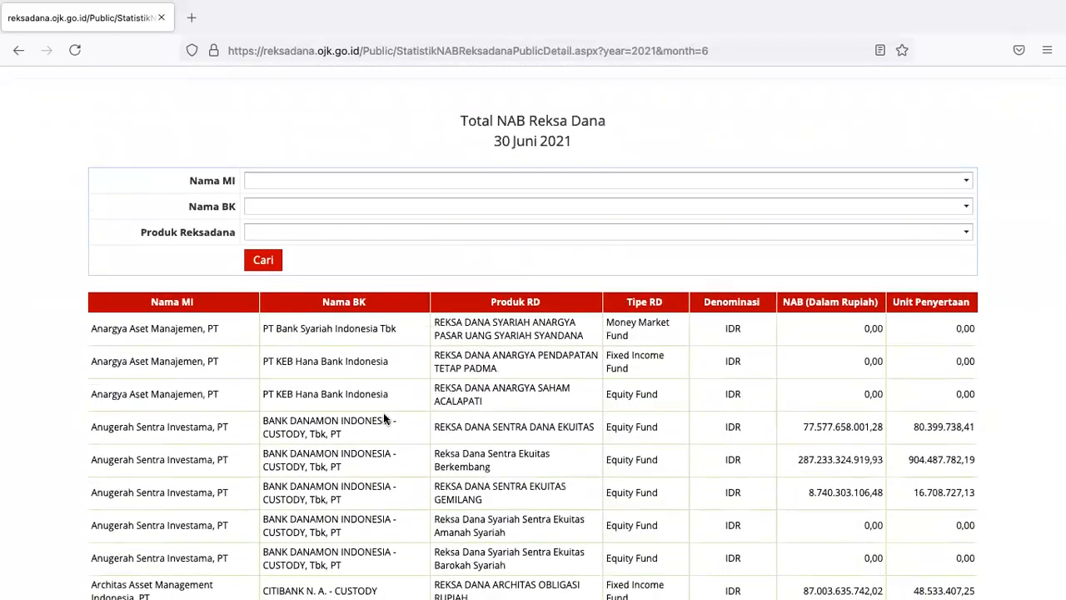
key("ctrl+a")
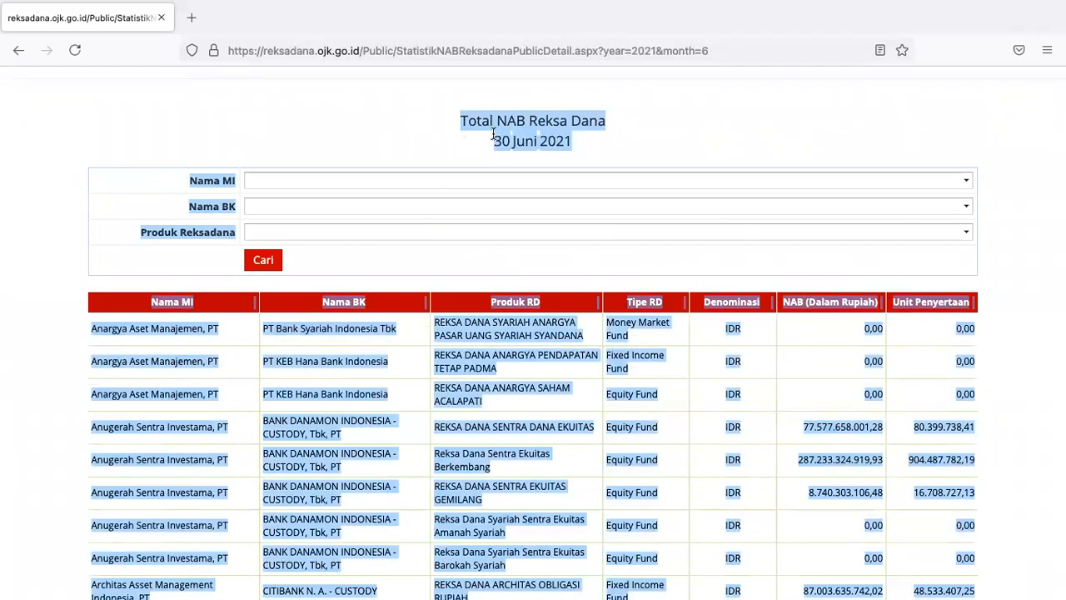
right_click(479, 332)
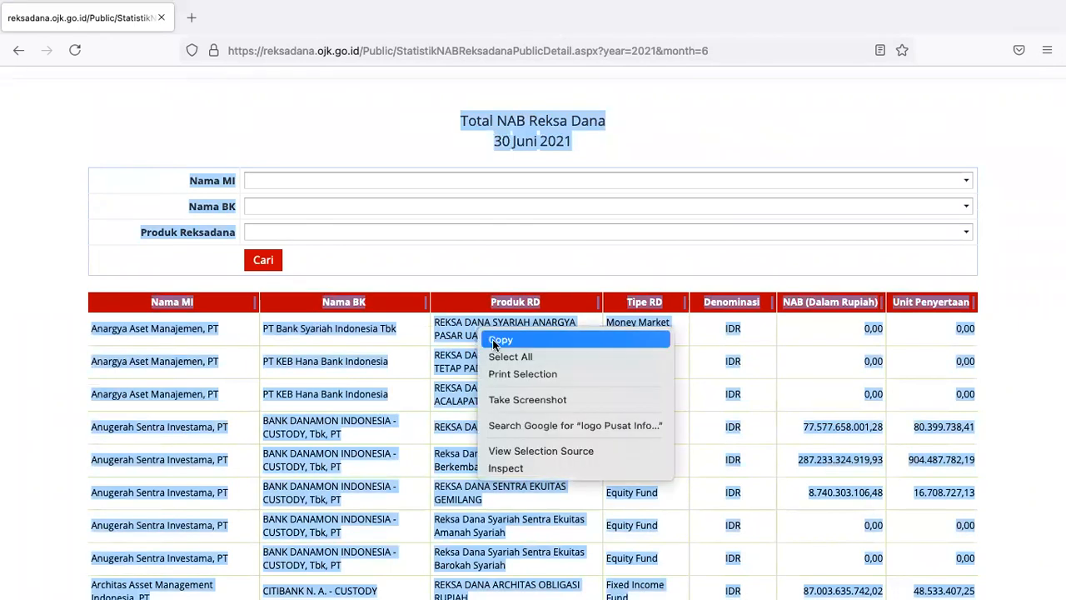
left_click(500, 340)
Step: Switch to the blank Excel workbook Book1 and paste the copied fund data into Sheet1 starting at cell A1
key("ctrl+Right")
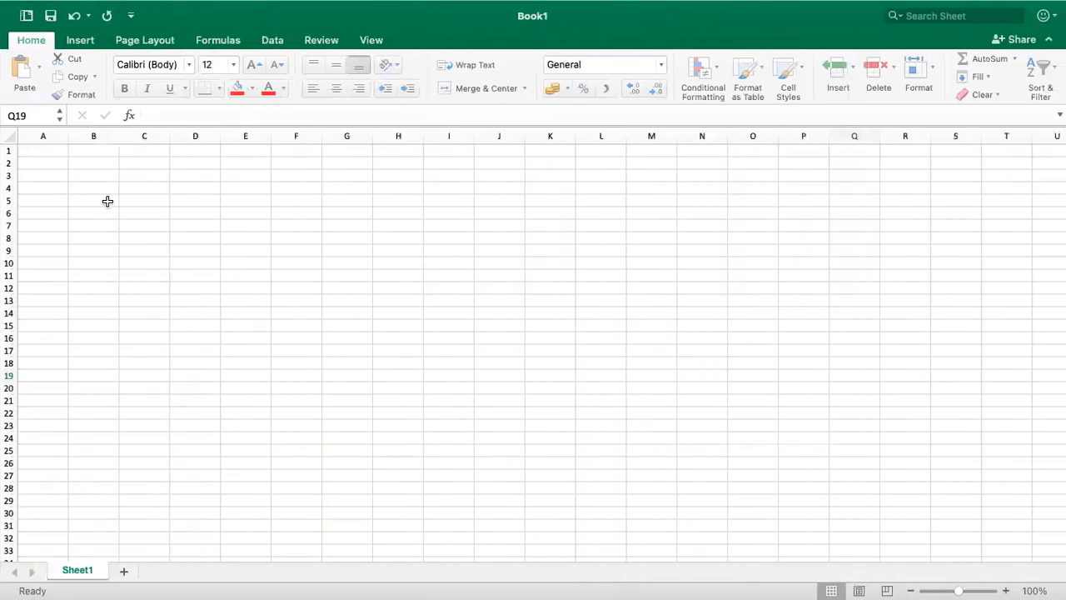
left_click(52, 148)
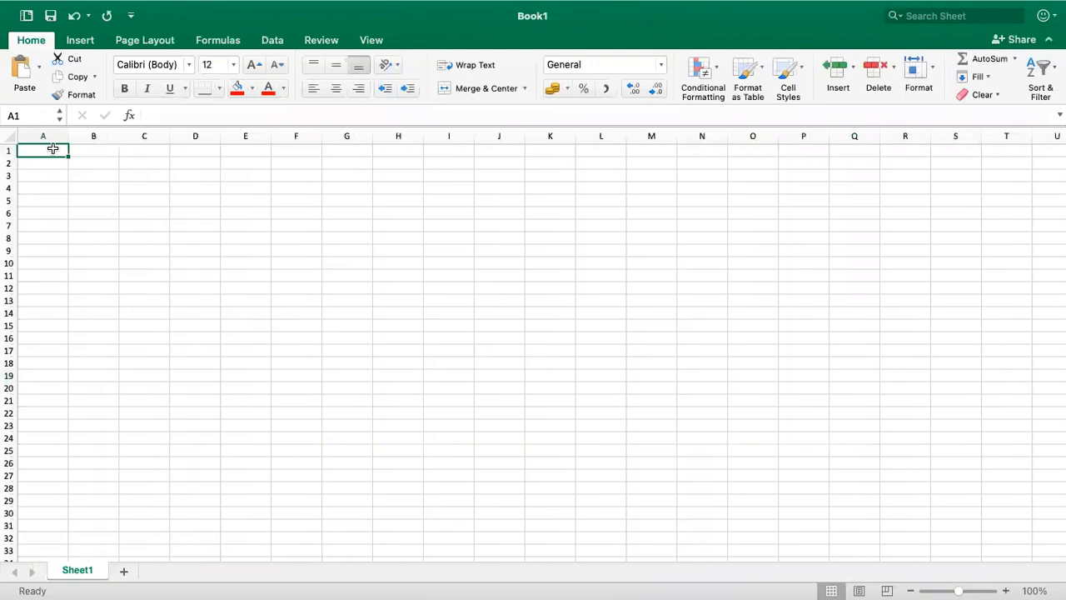
right_click(52, 149)
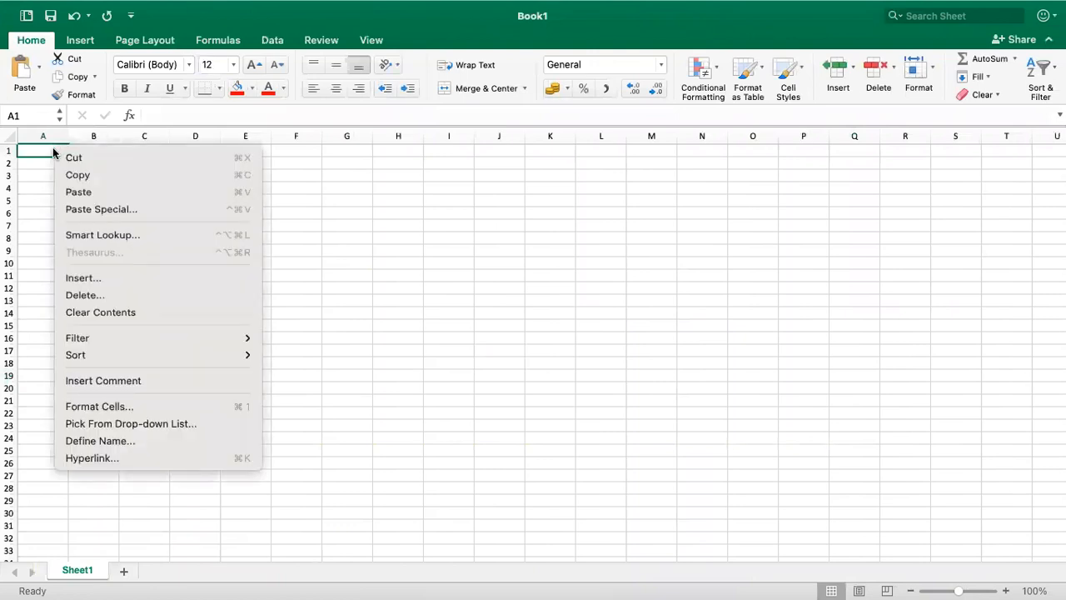
left_click(83, 193)
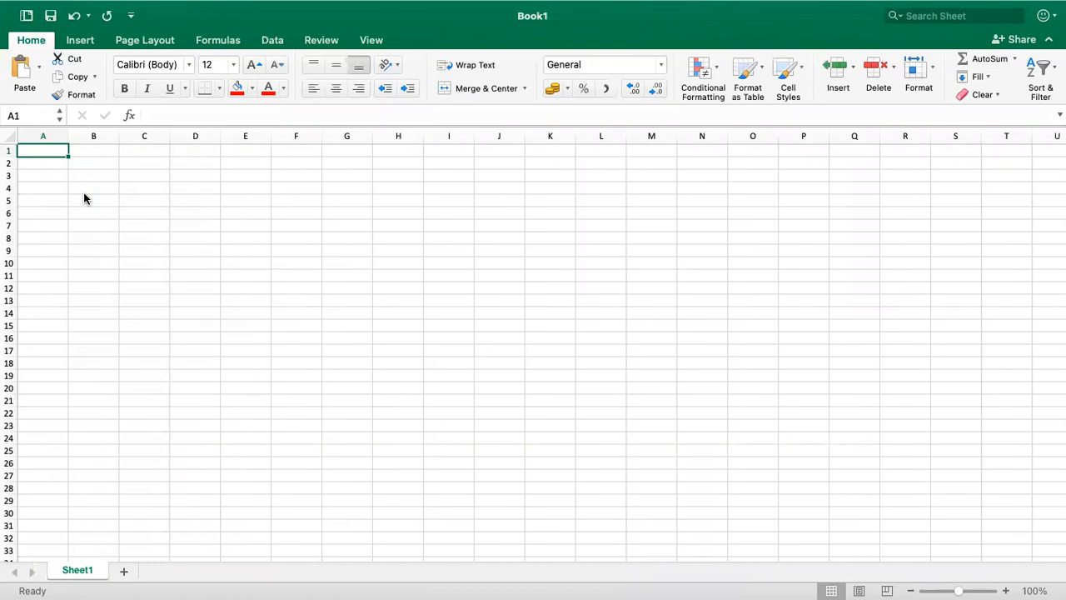
key("super+v")
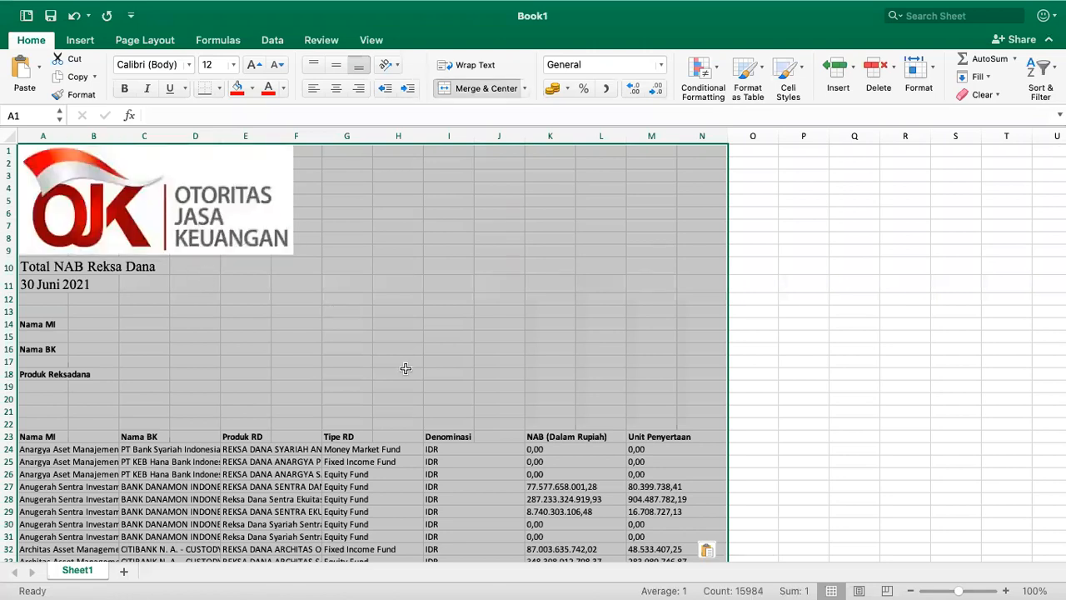
Step: Change the pasted fund data to match the destination formatting
scroll(406, 369, "down", 3)
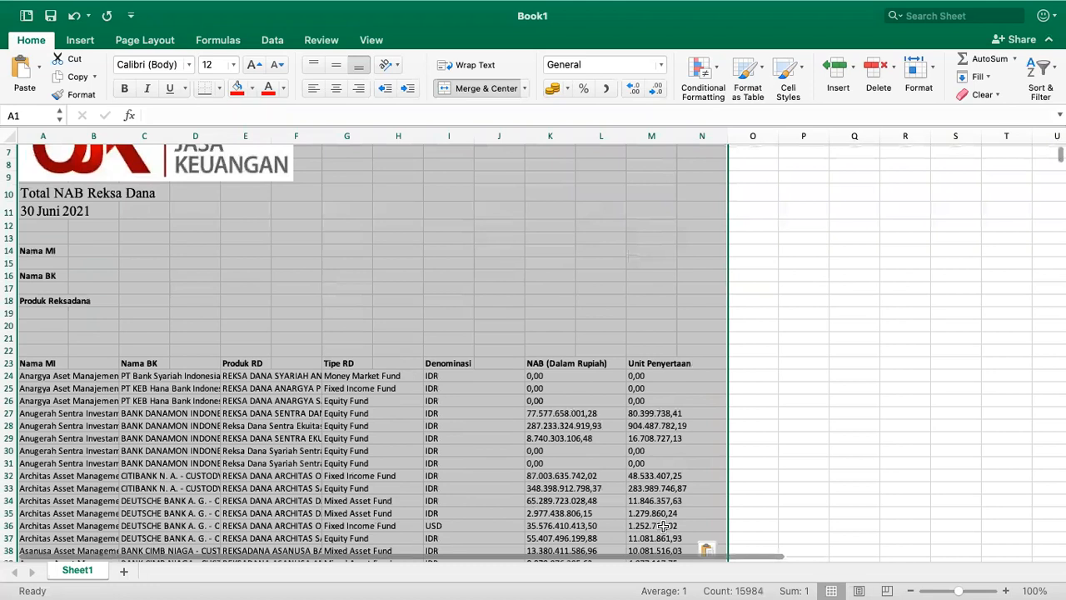
left_click(705, 550)
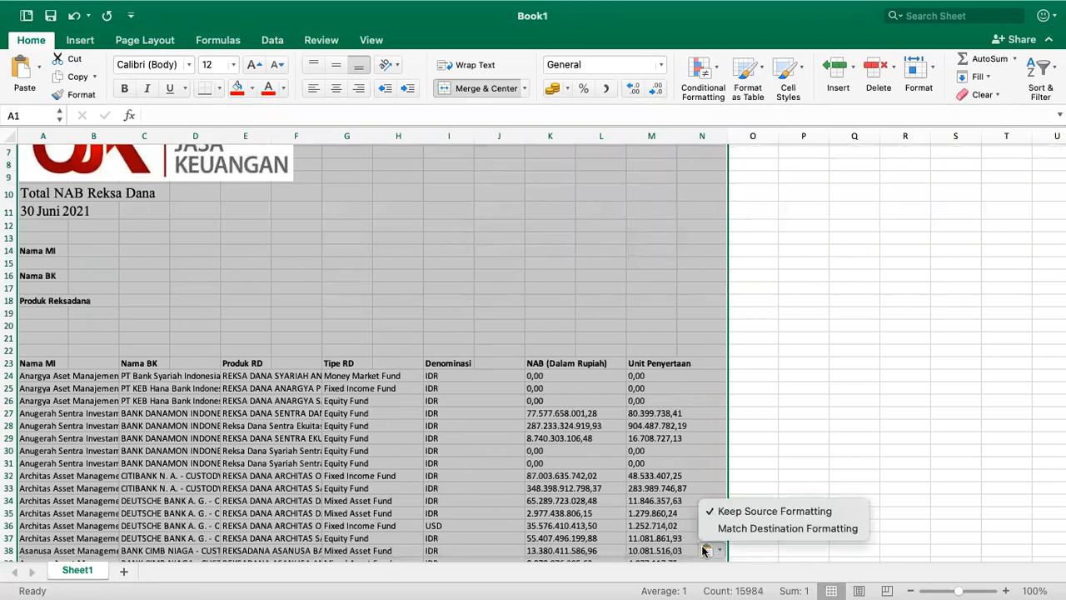
left_click(721, 528)
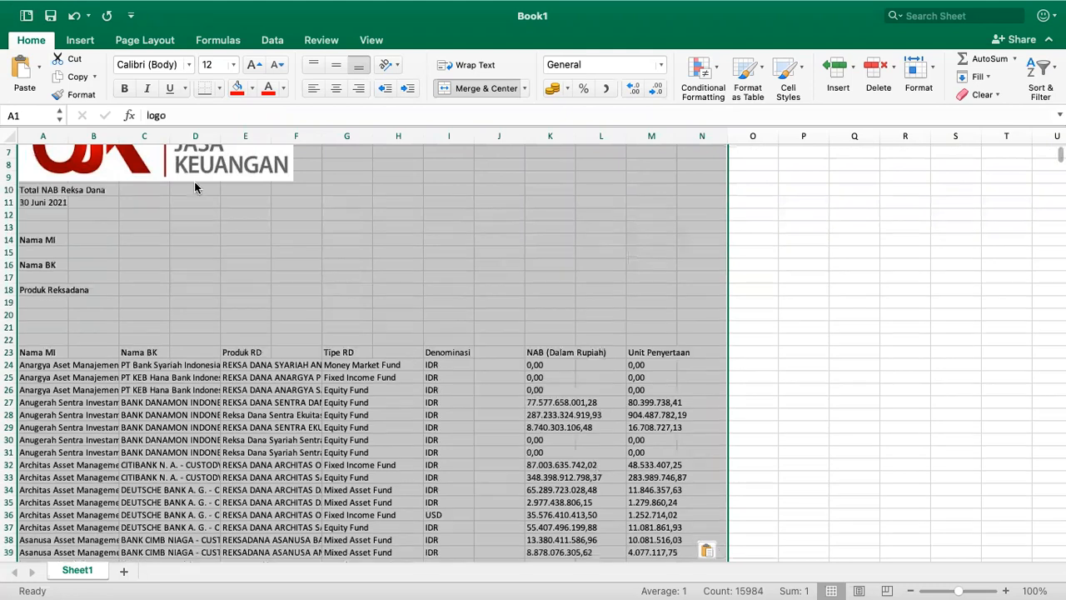
scroll(236, 299, "up", 3)
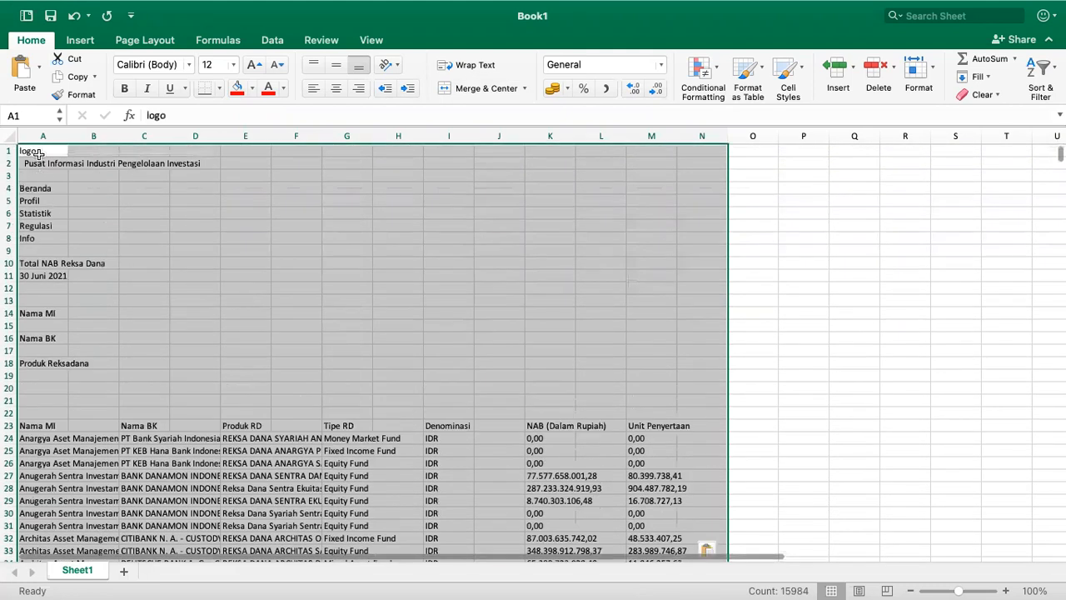
Step: Delete rows 1 to 22 above the fund table's header row
left_click(65, 351)
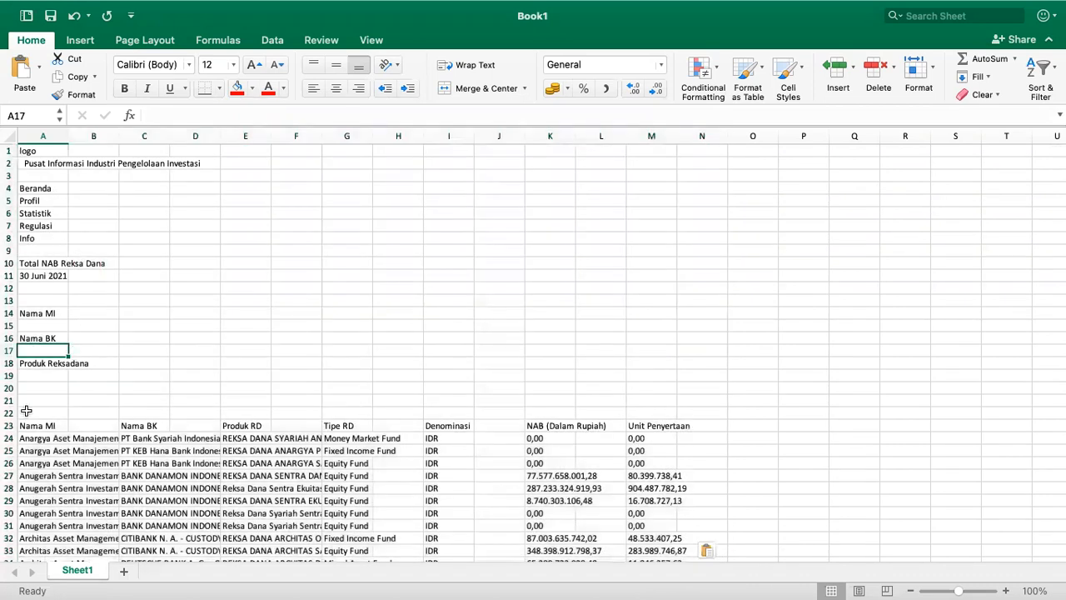
left_click_drag(12, 414, 11, 147)
right_click(102, 214)
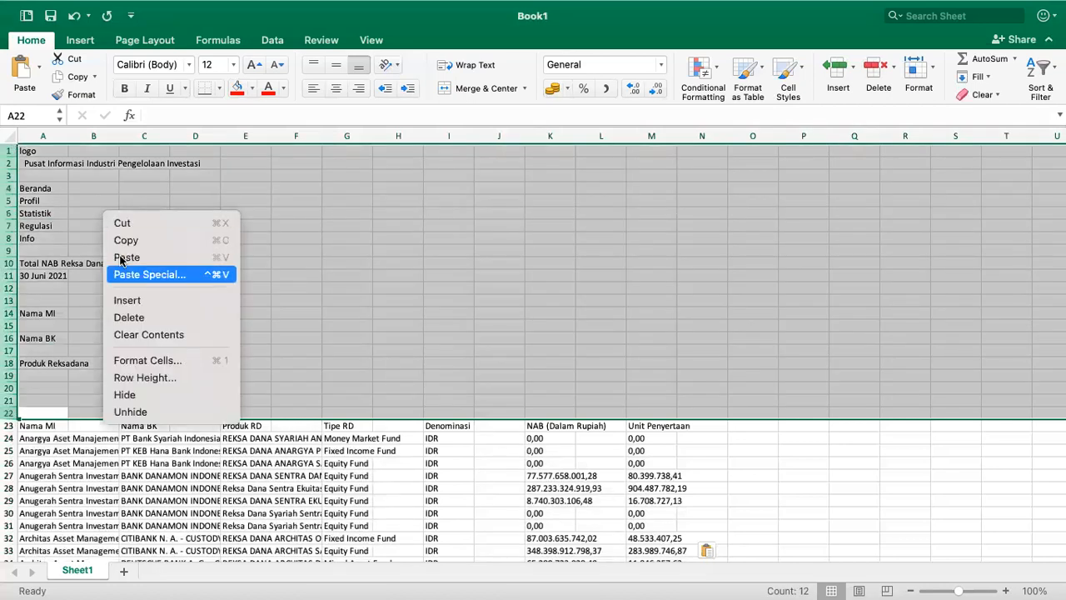
left_click(143, 317)
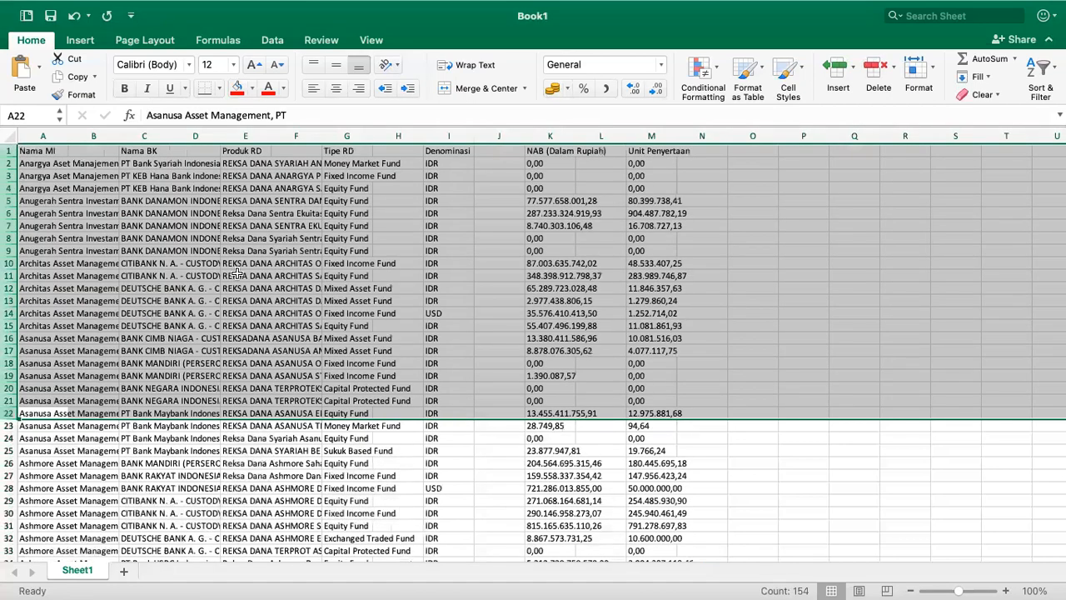
left_click(237, 274)
Step: Autofit the widths of columns A through M to their contents
left_click_drag(42, 136, 629, 135)
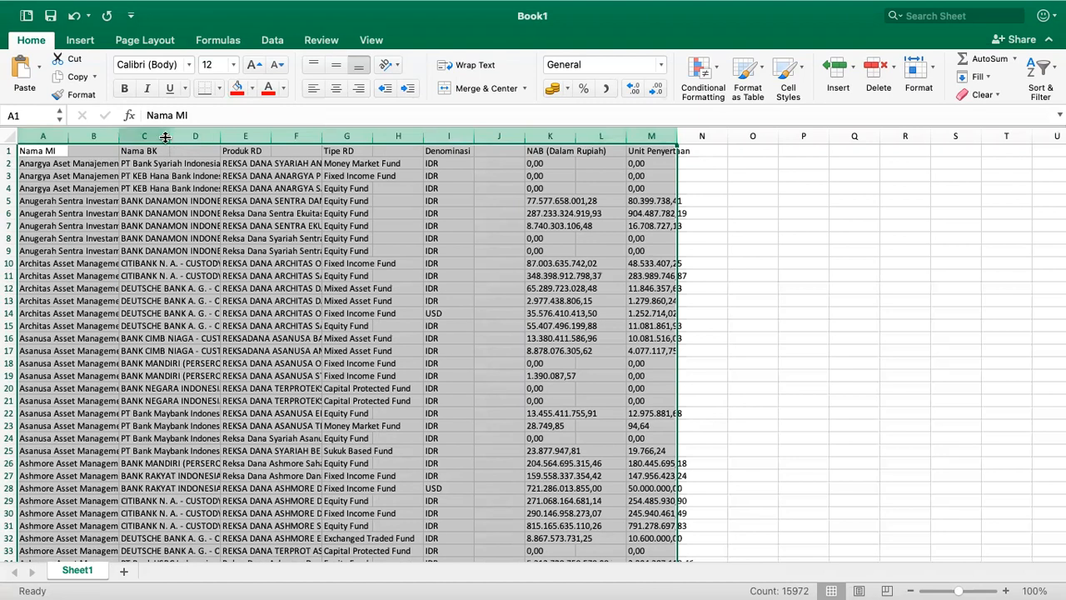
double_click(117, 137)
scroll(350, 281, "right", 1)
scroll(350, 281, "down", 1)
scroll(351, 281, "left", 2)
left_click(382, 350)
scroll(383, 346, "up", 1)
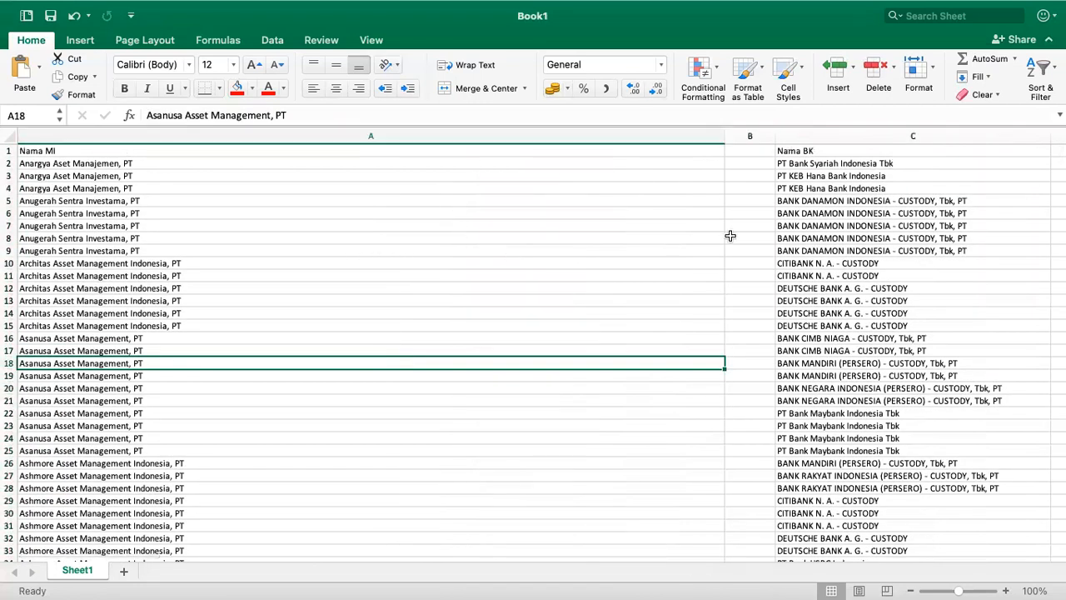
Step: Delete rows 2281 to 2297 holding website footer text below the last fund record
scroll(726, 281, "down", 3)
scroll(727, 279, "up", 3)
scroll(717, 237, "down", 15)
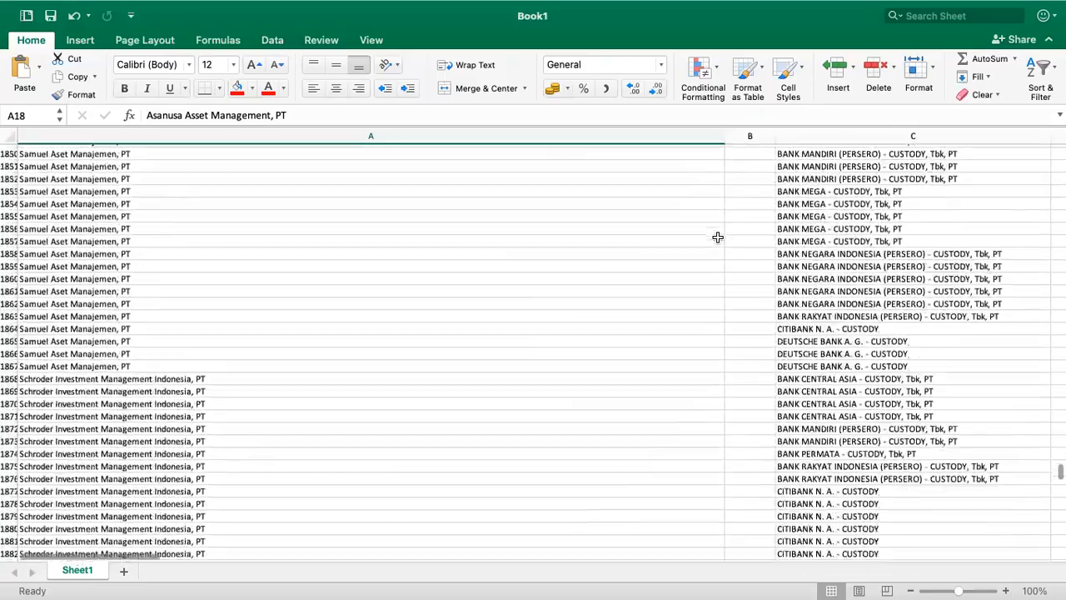
scroll(718, 237, "down", 20)
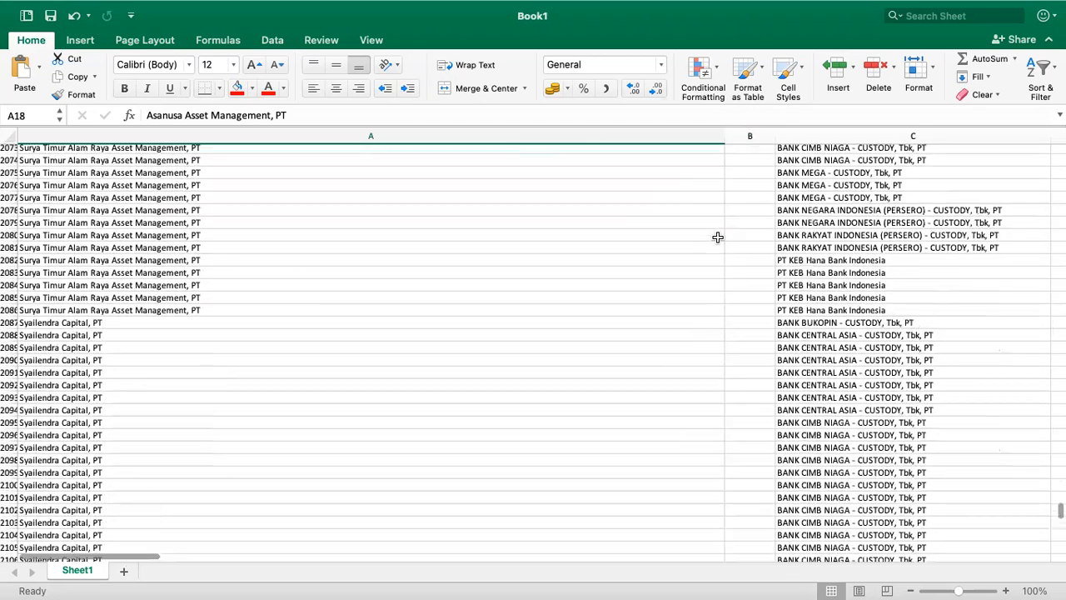
scroll(717, 238, "down", 20)
scroll(717, 237, "up", 4)
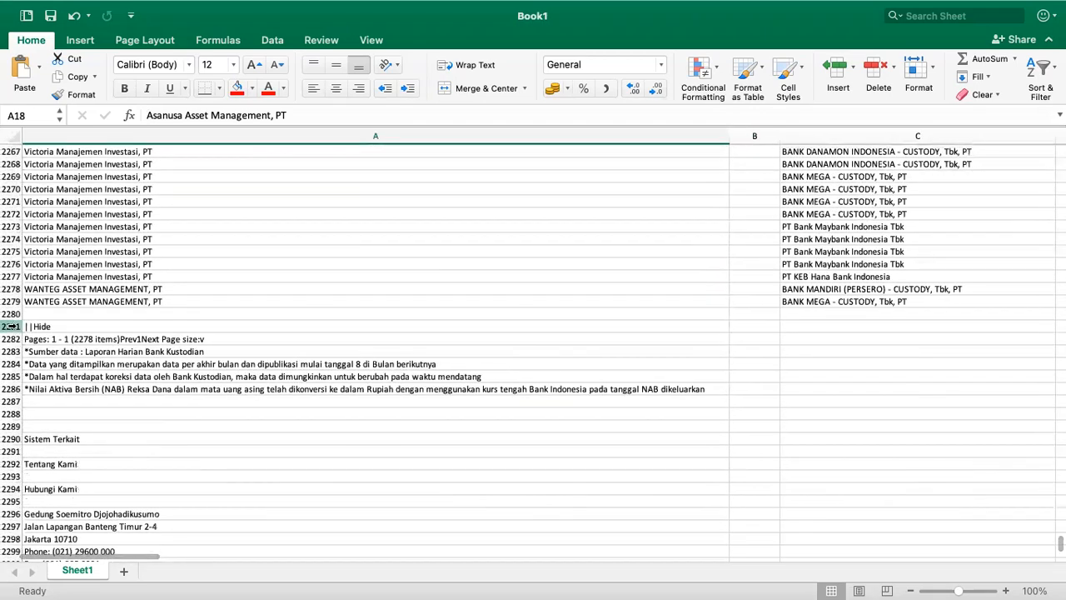
left_click_drag(10, 327, 13, 418)
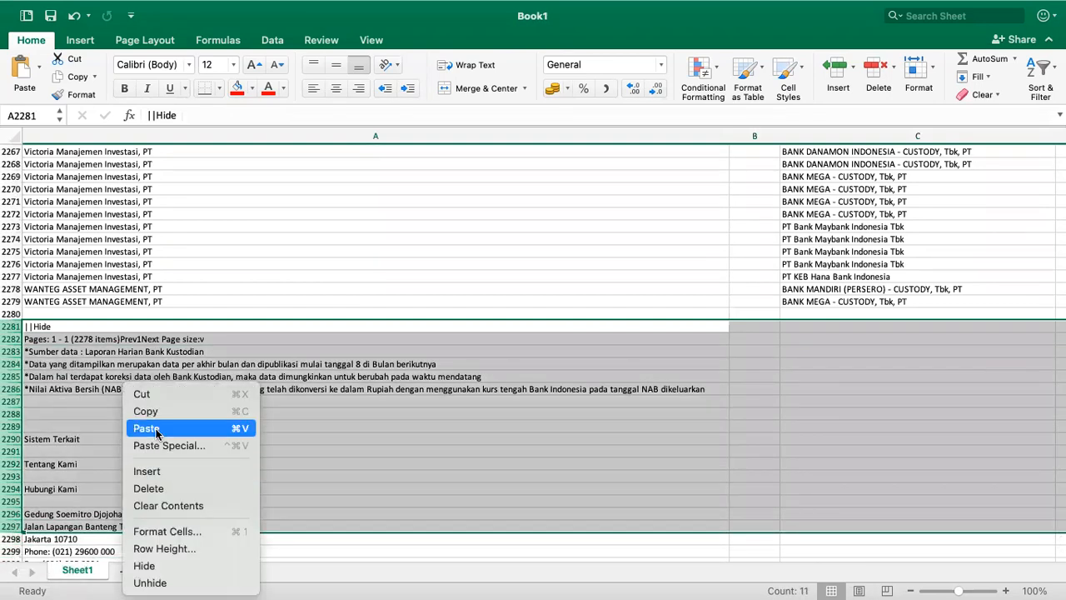
key("super+z")
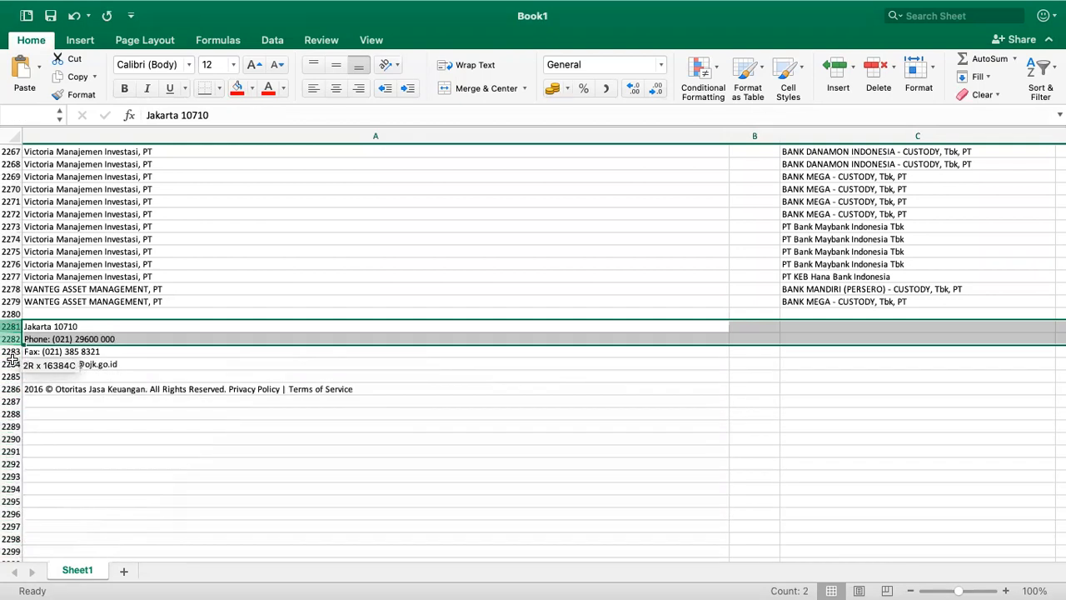
Step: Delete the remaining footer rows 2281 to 2287 with the contact details and copyright notice
left_click_drag(11, 360, 21, 394)
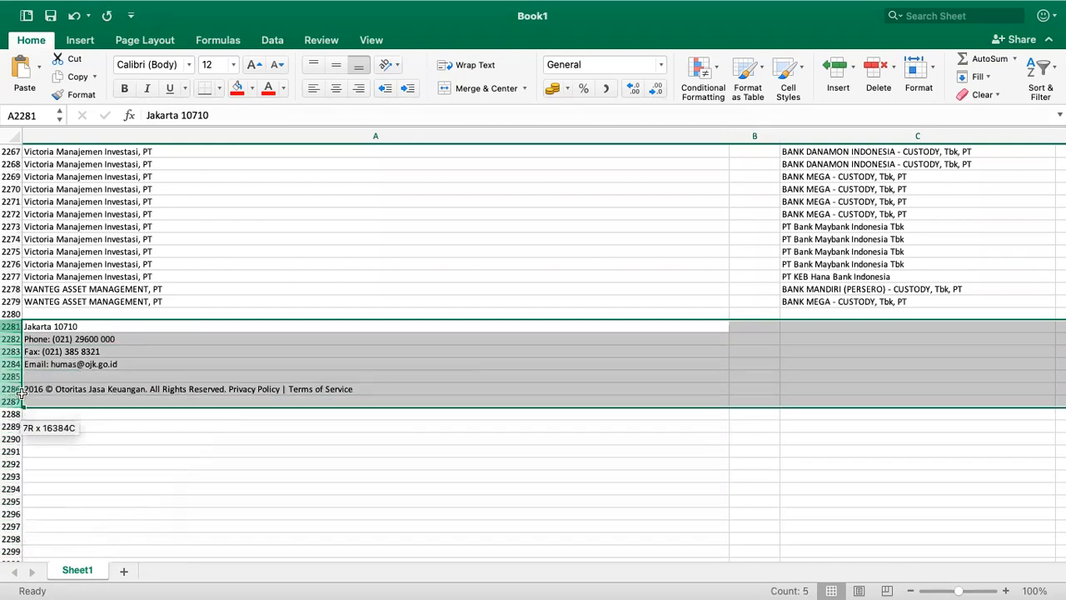
right_click(111, 383)
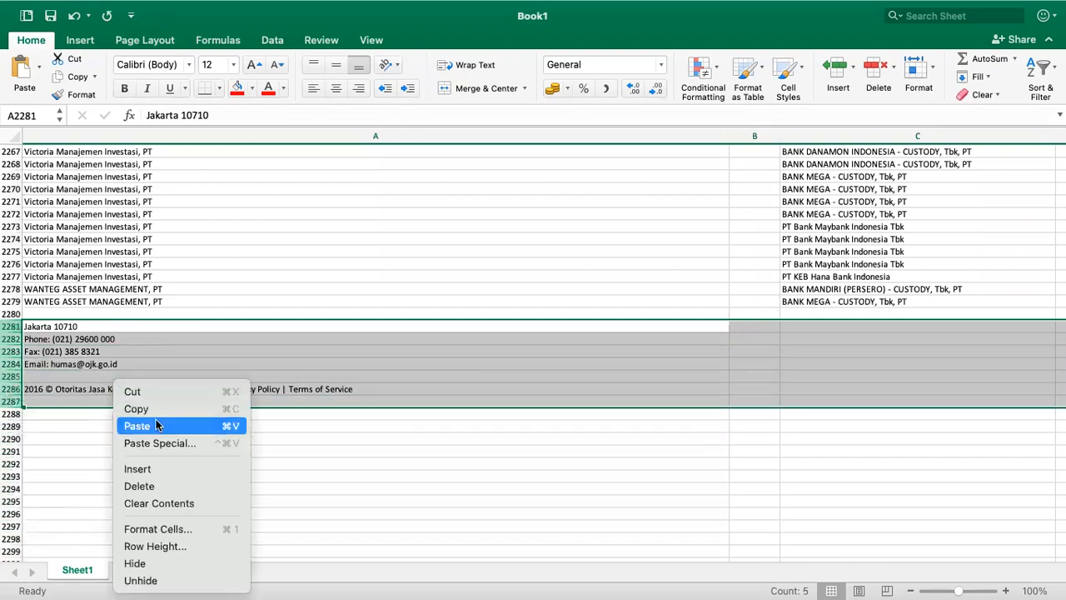
left_click(143, 485)
left_click(340, 339)
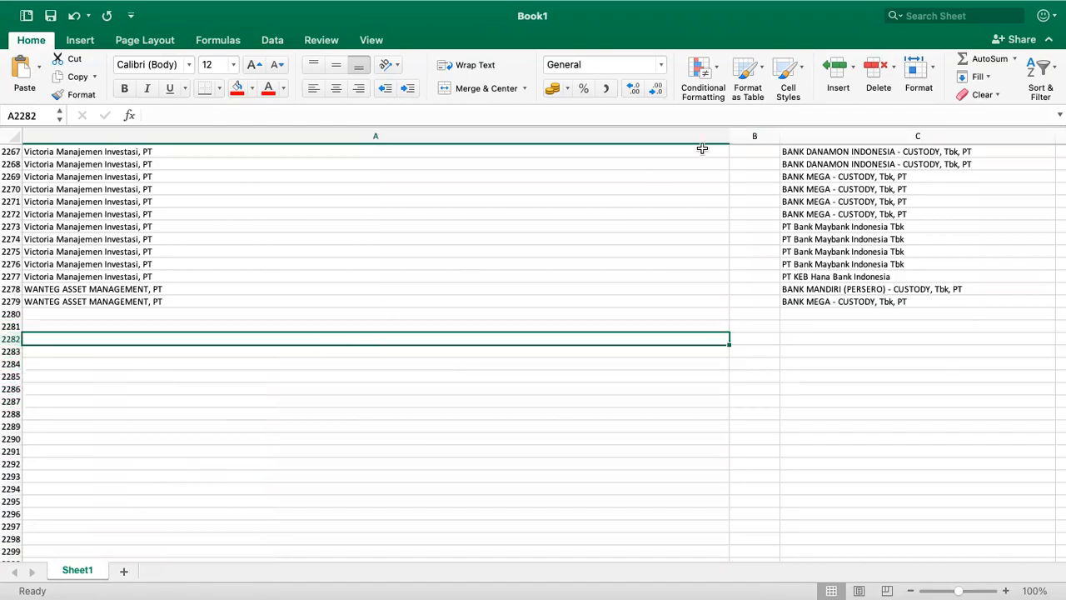
Step: Autofit column A to the manager names and delete the empty column B beside it
double_click(728, 135)
scroll(403, 287, "up", 20)
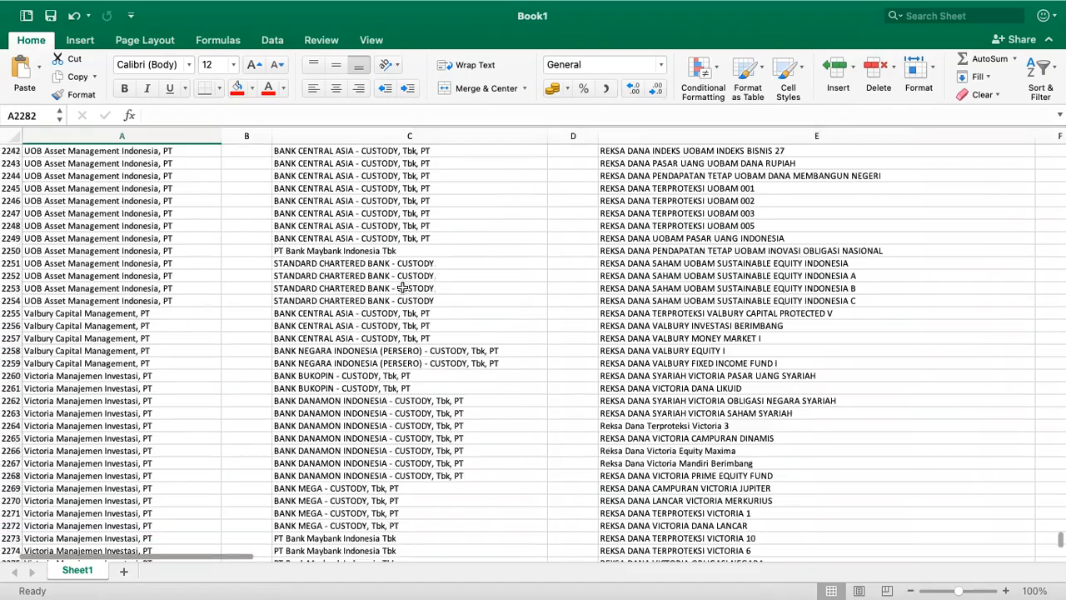
scroll(402, 287, "up", 20)
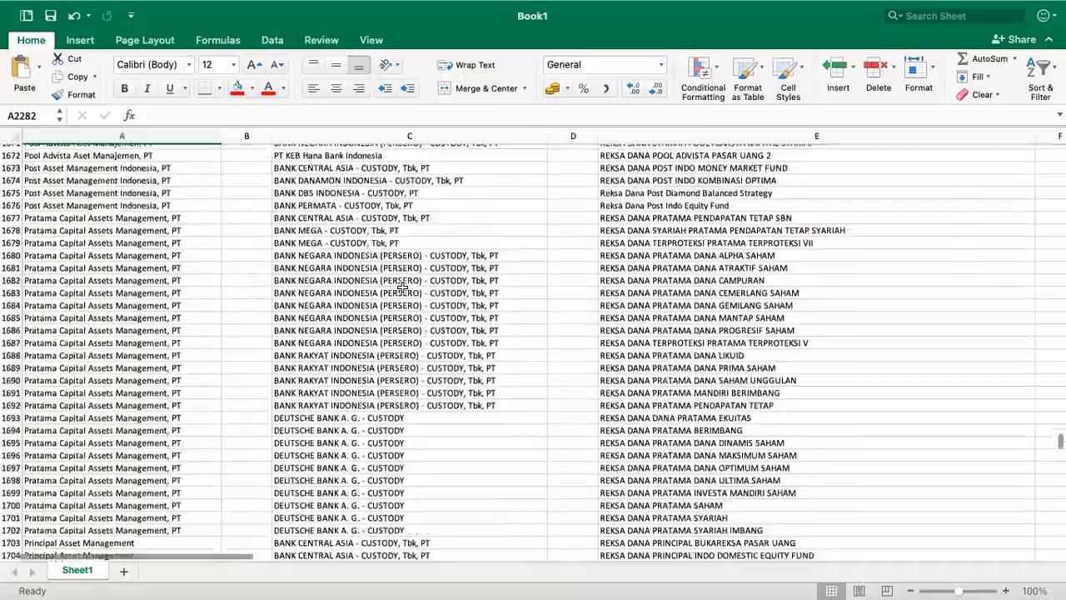
scroll(402, 287, "up", 20)
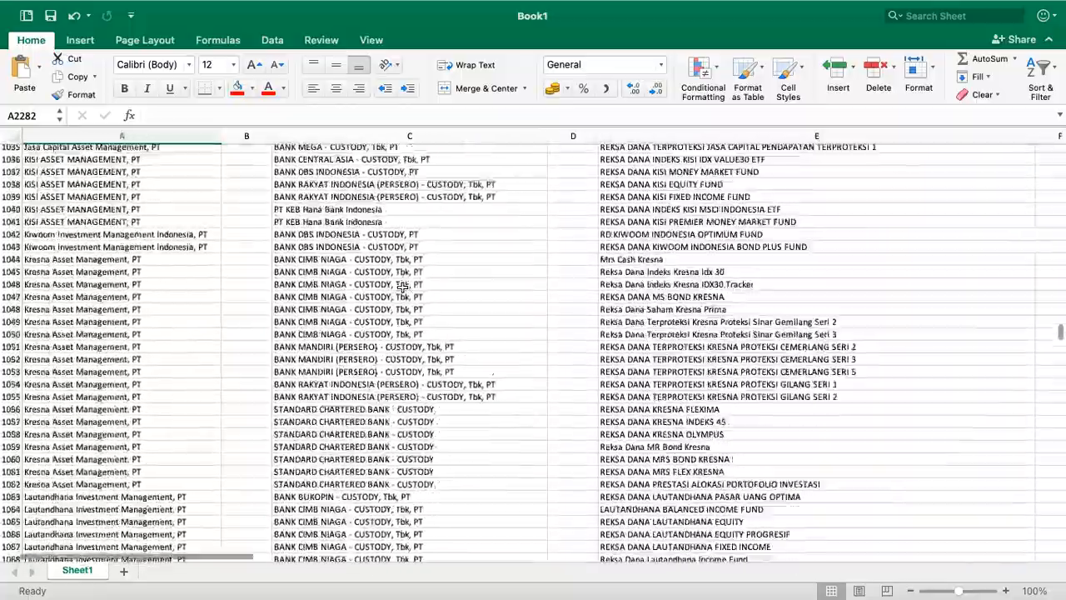
scroll(402, 287, "up", 20)
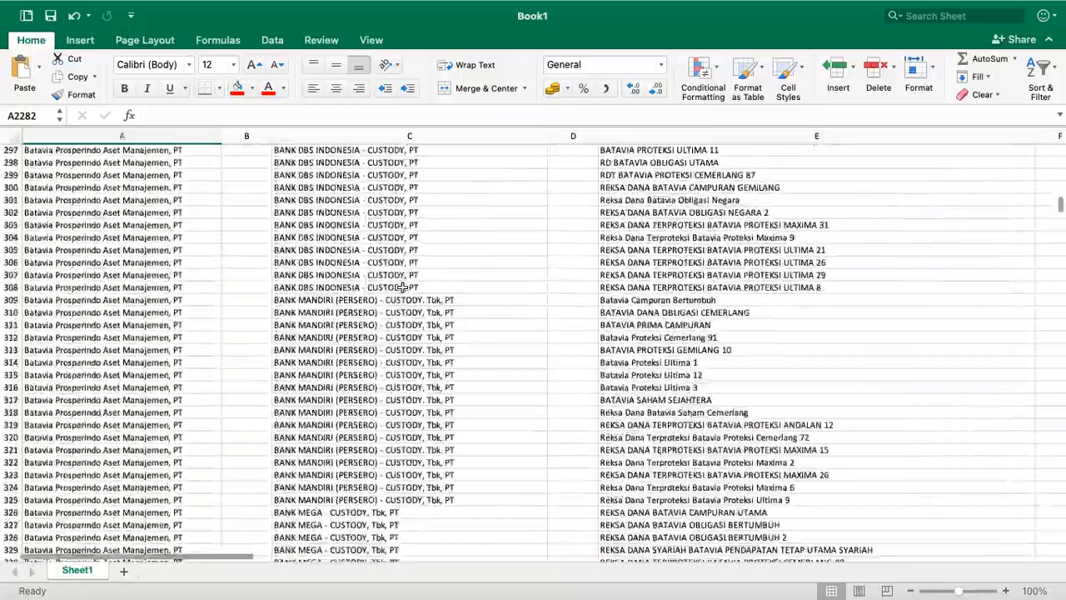
scroll(402, 288, "up", 20)
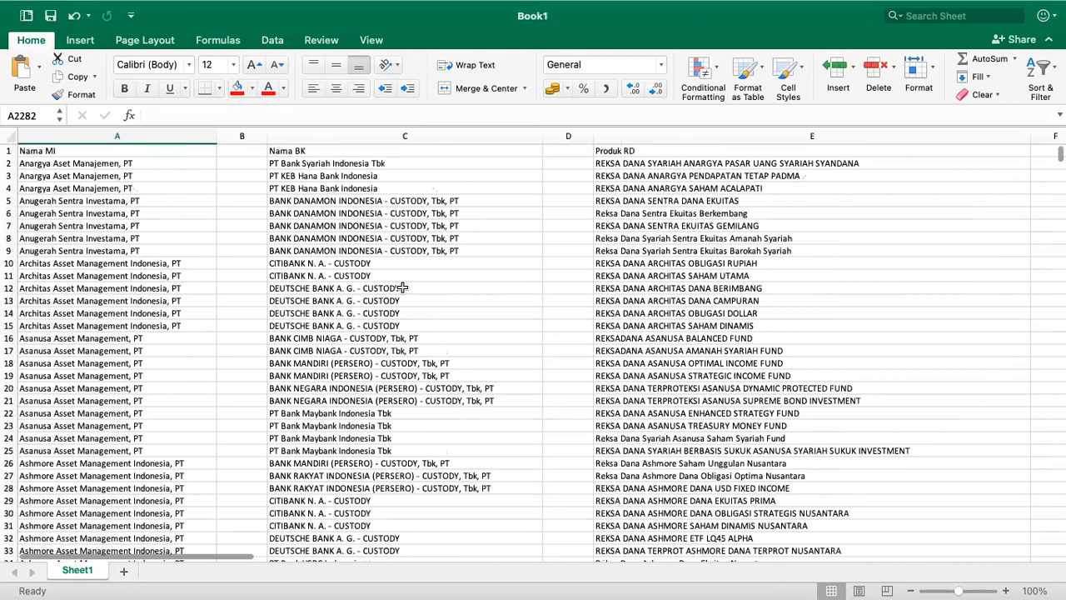
left_click(247, 136)
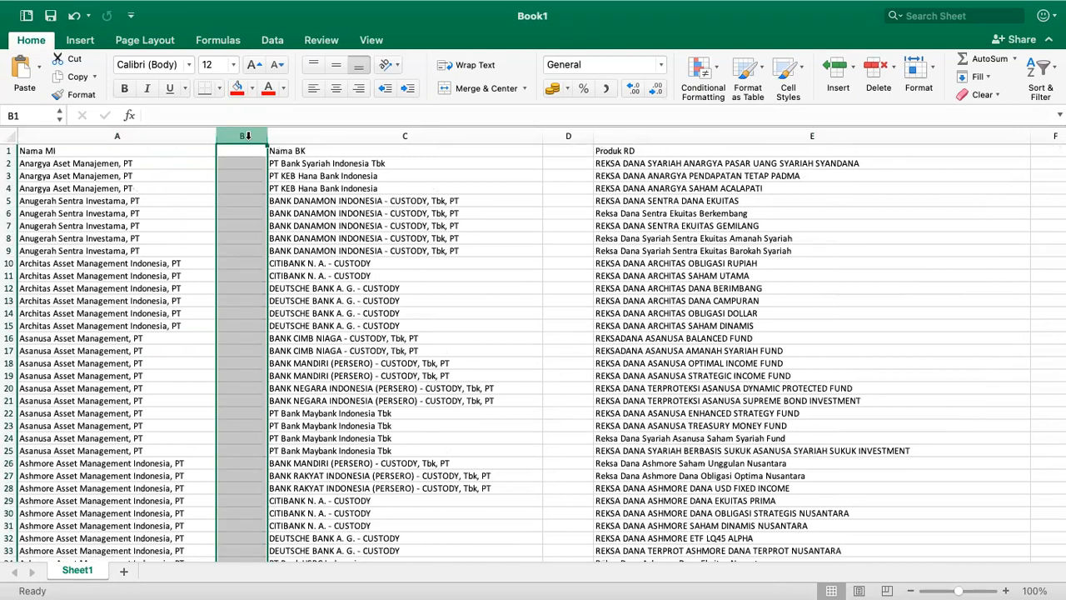
right_click(239, 136)
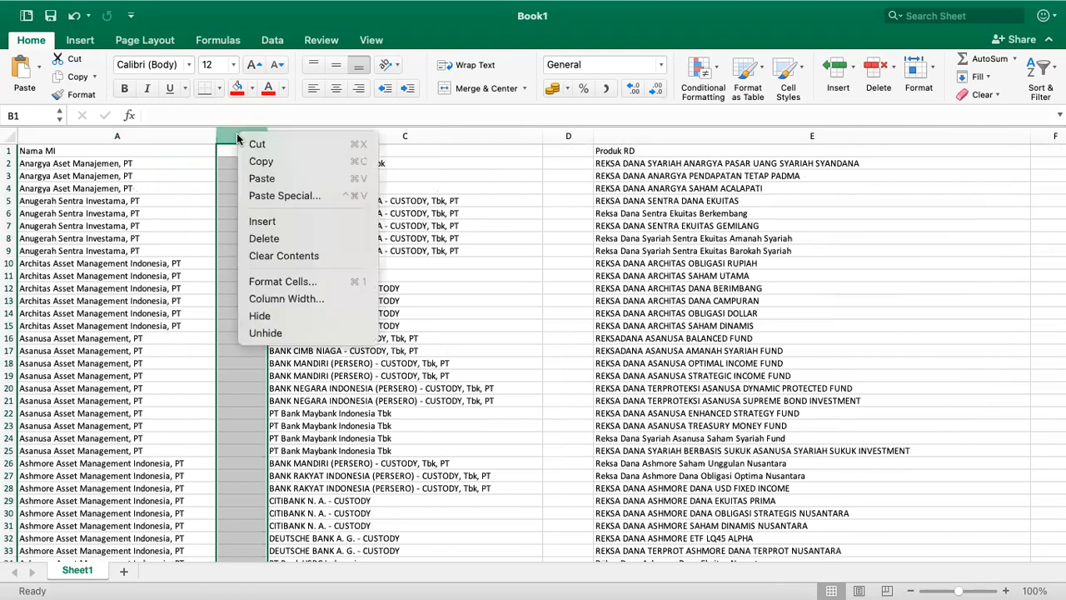
left_click(264, 239)
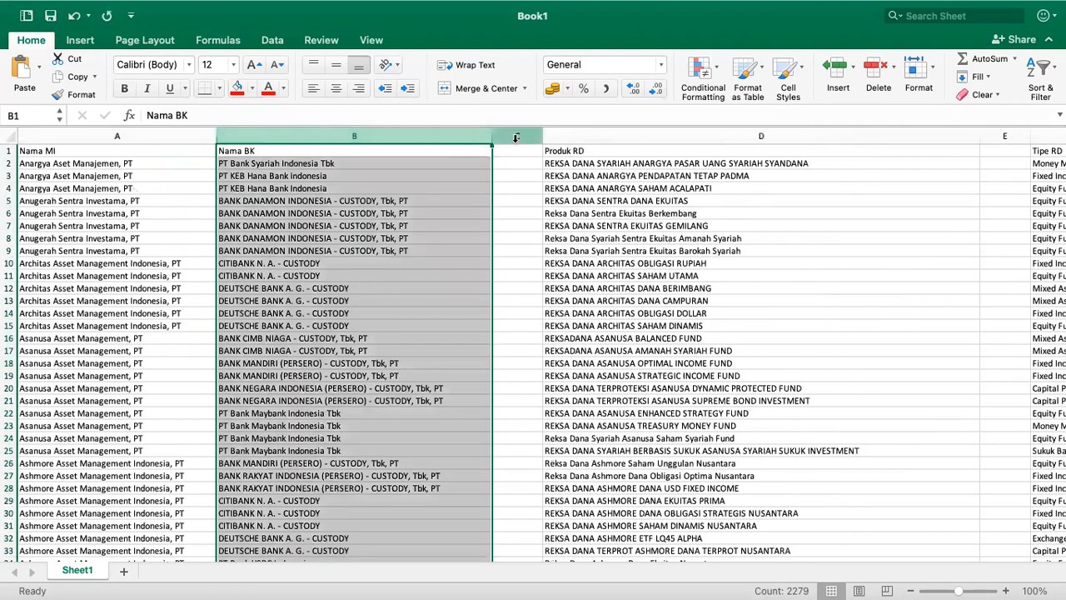
Step: Delete the empty columns directly before and after the Produk RD column
left_click(516, 137)
right_click(515, 137)
left_click(541, 247)
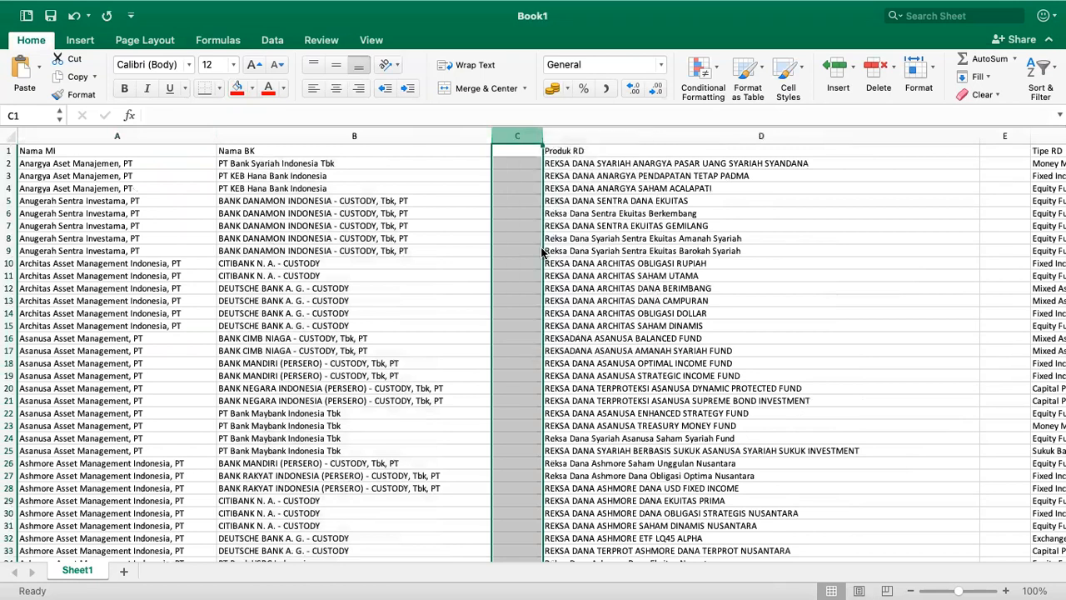
scroll(599, 228, "right", 5)
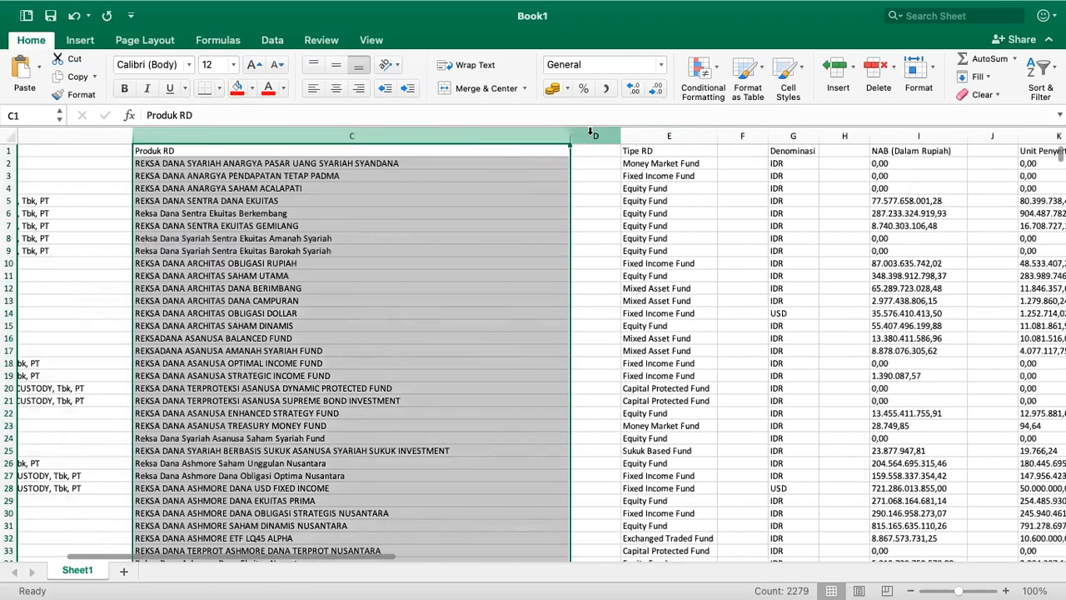
left_click(592, 135)
right_click(591, 134)
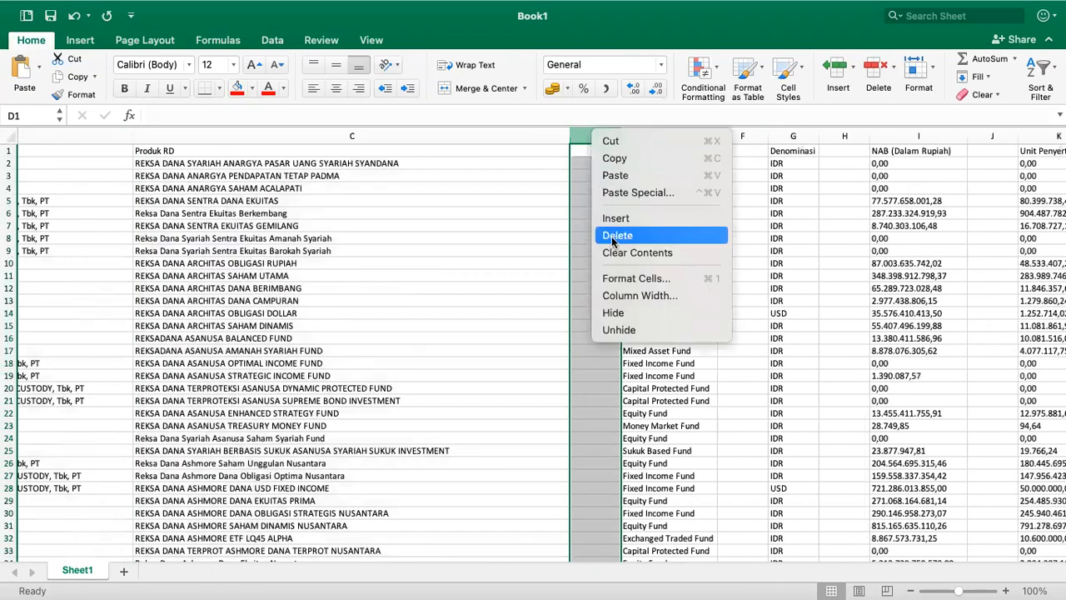
left_click(617, 236)
Step: Delete the empty columns directly before and after the Denominasi column
scroll(616, 233, "right", 2)
left_click(618, 135)
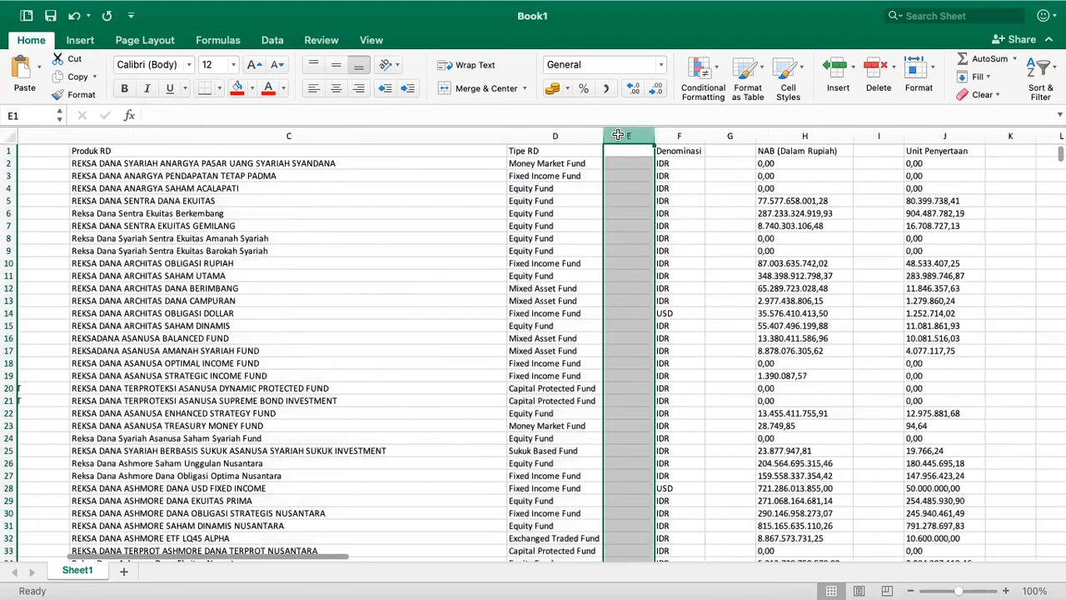
right_click(618, 135)
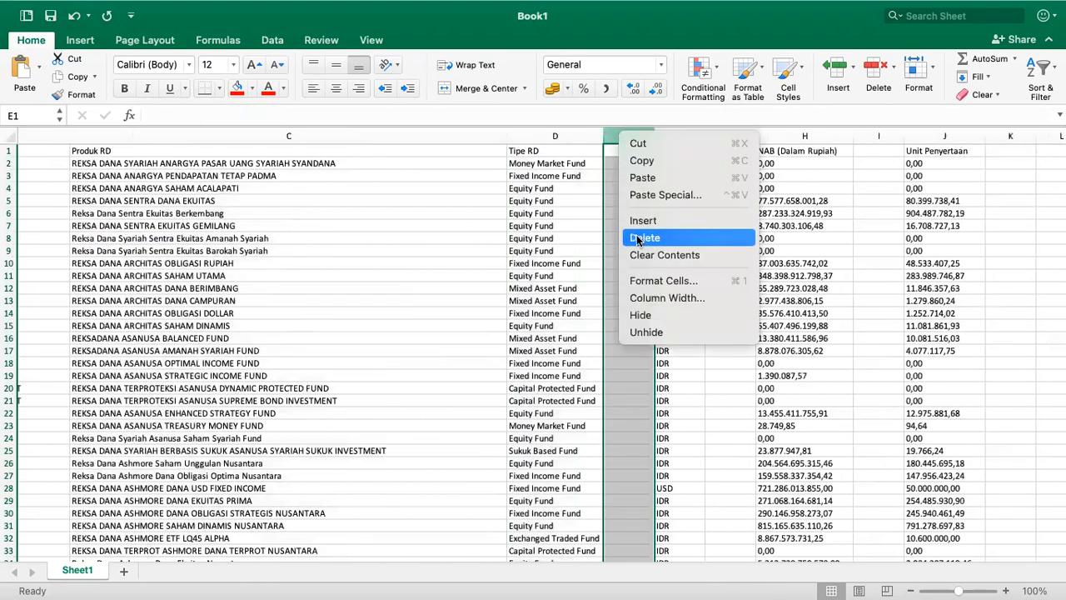
left_click(639, 238)
left_click(679, 134)
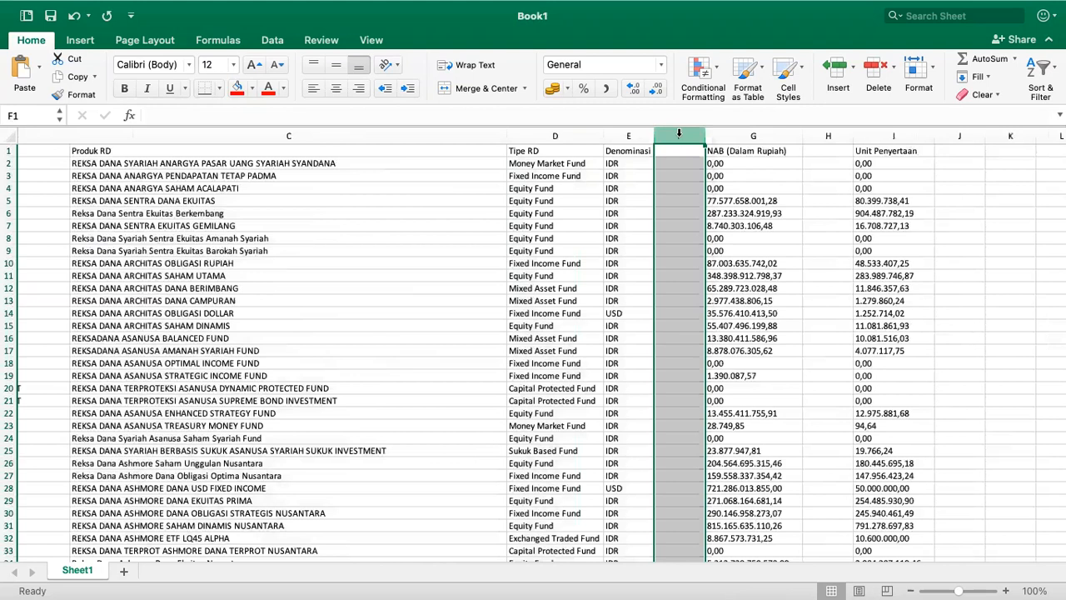
right_click(679, 135)
left_click(704, 242)
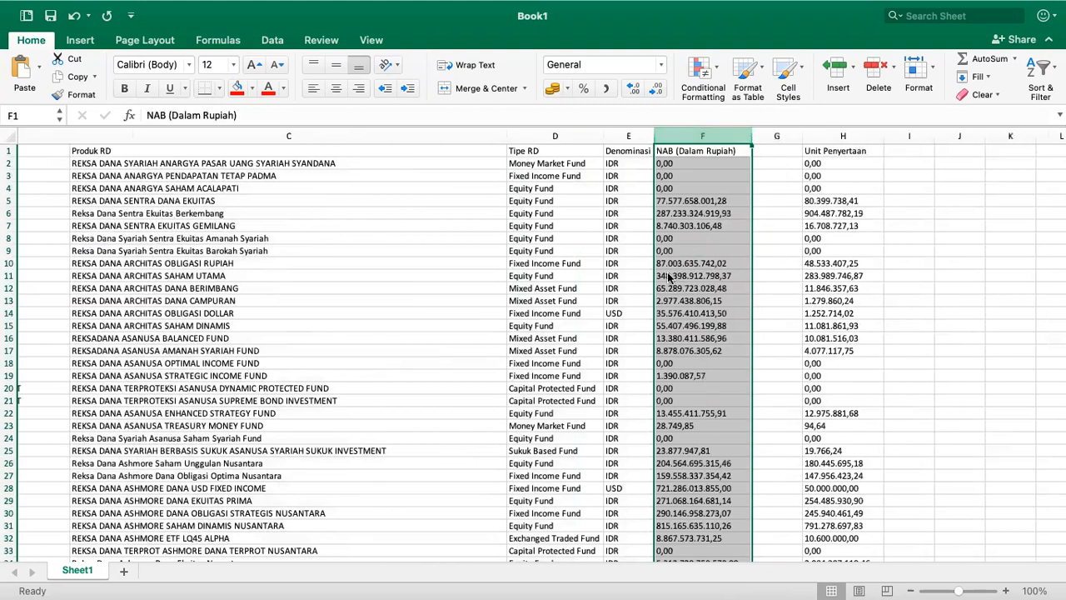
Step: Delete the empty column between NAB (Dalam Rupiah) and Unit Penyertaan
left_click(669, 277)
left_click(774, 137)
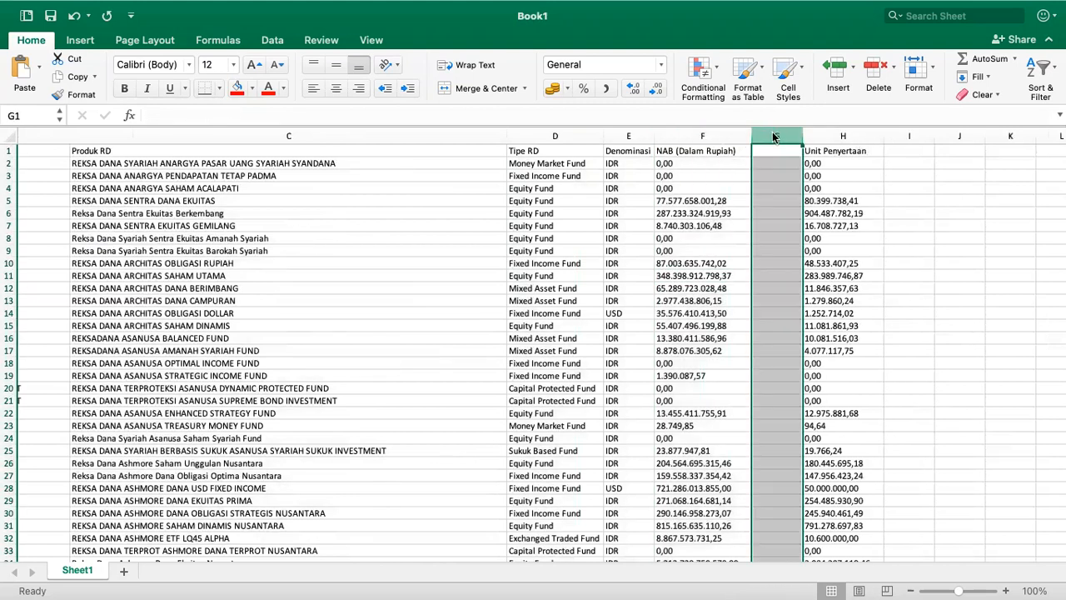
right_click(774, 137)
left_click(796, 234)
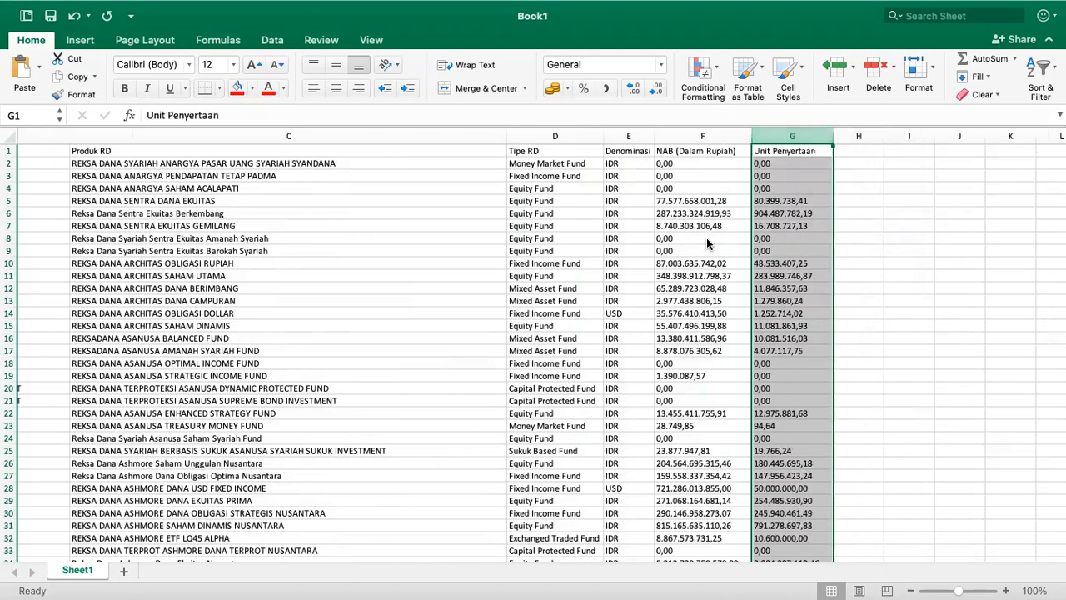
Step: Enlarge the worksheet view to 150% and review the table's columns through Unit Penyertaan
scroll(707, 243, "right", 3)
scroll(707, 243, "up", 5)
scroll(707, 242, "up", 3)
scroll(707, 242, "left", 6)
scroll(707, 241, "right", 8)
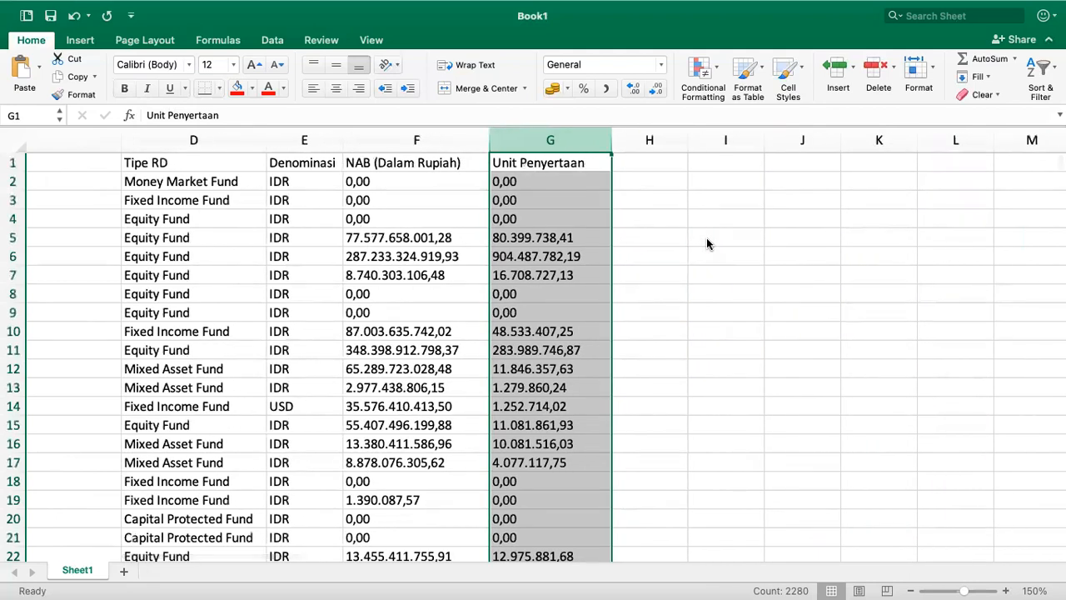
Step: Add the header "NAB per Unit" in H1 beside Unit Penyertaan and widen column H slightly to fit it
left_click(664, 163)
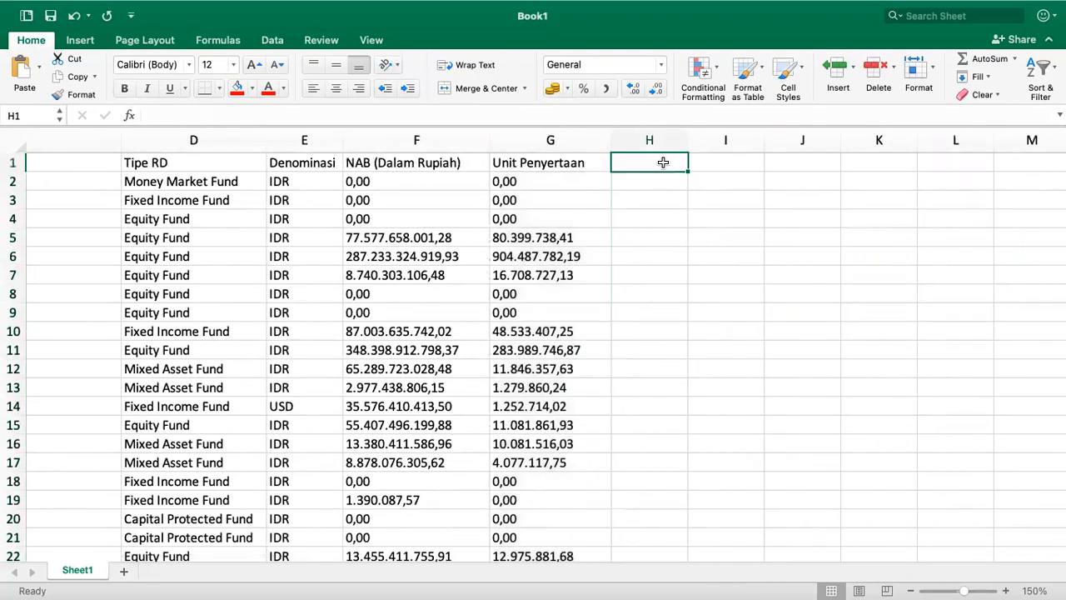
type("NAB pr")
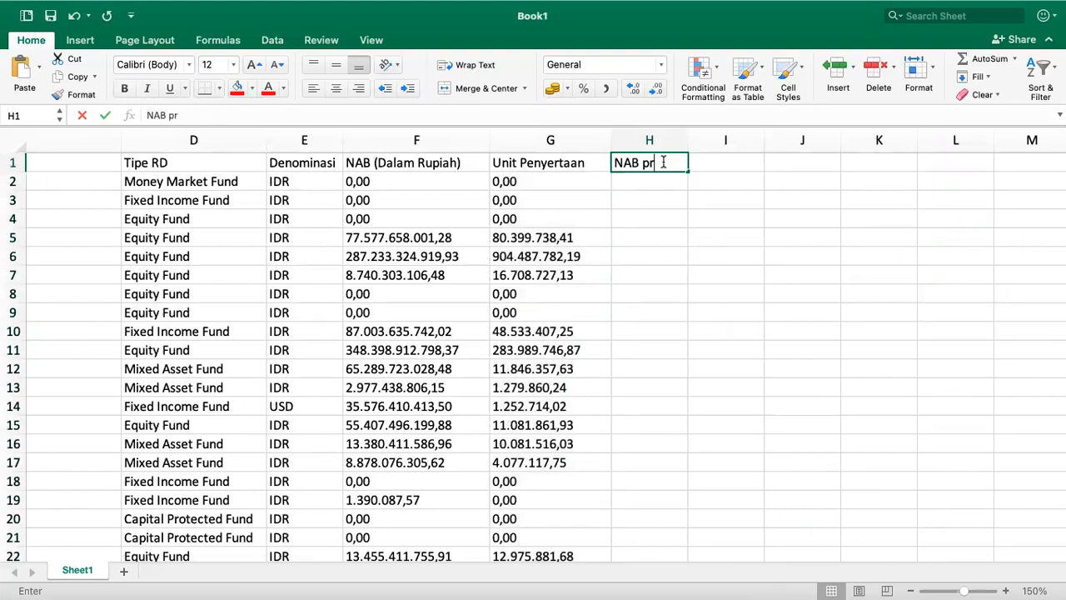
key("BackSpace")
type("er Unit")
key("Return")
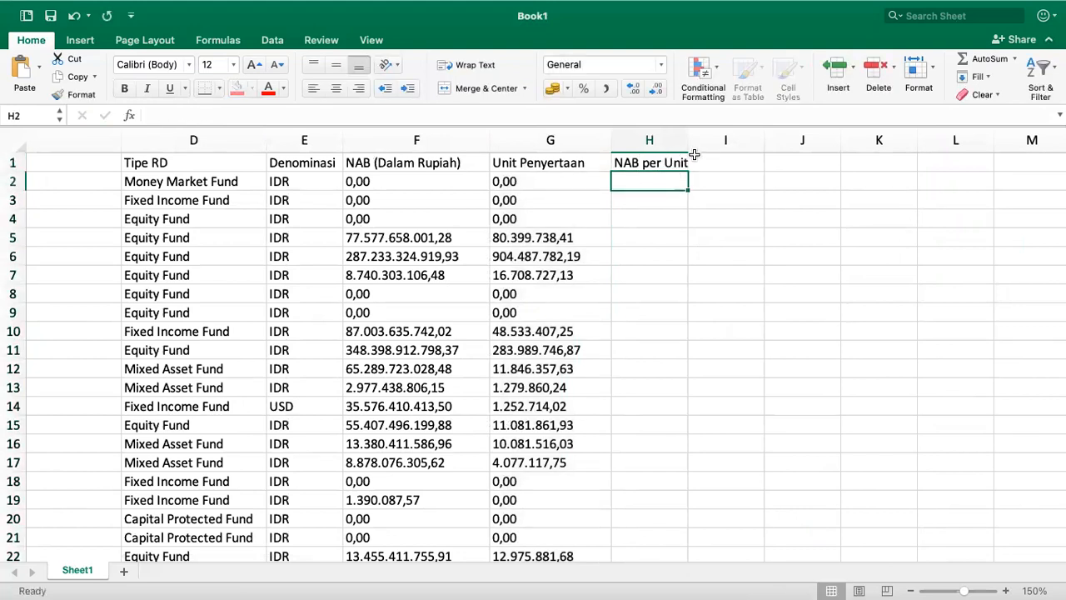
left_click_drag(689, 140, 698, 140)
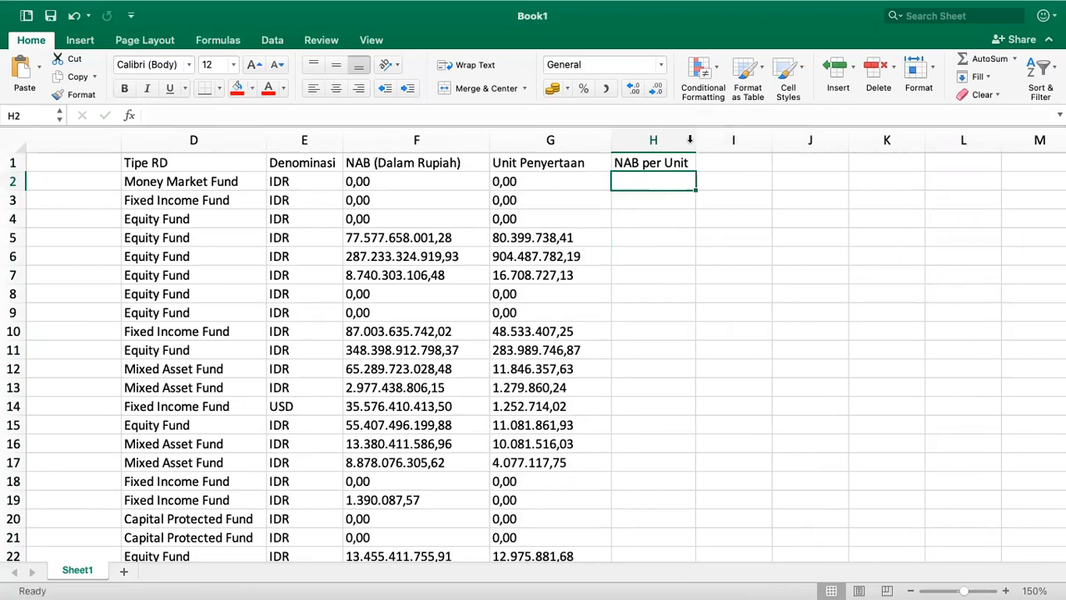
Step: Inspect how the NAB (Dalam Rupiah) and Unit Penyertaan figures in rows 5 to 7 are written
left_click(432, 165)
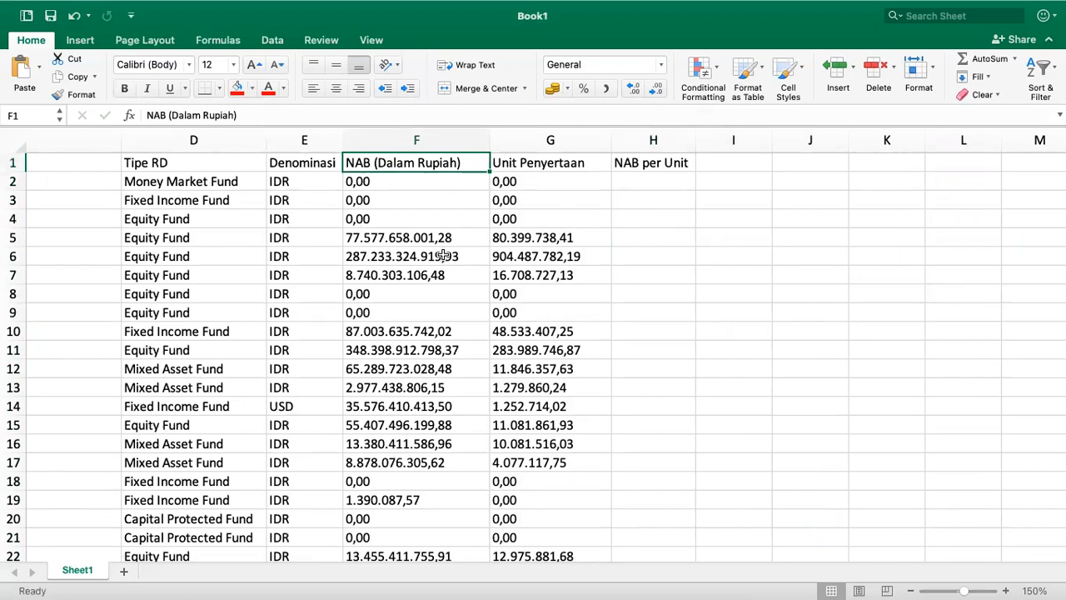
left_click(402, 239)
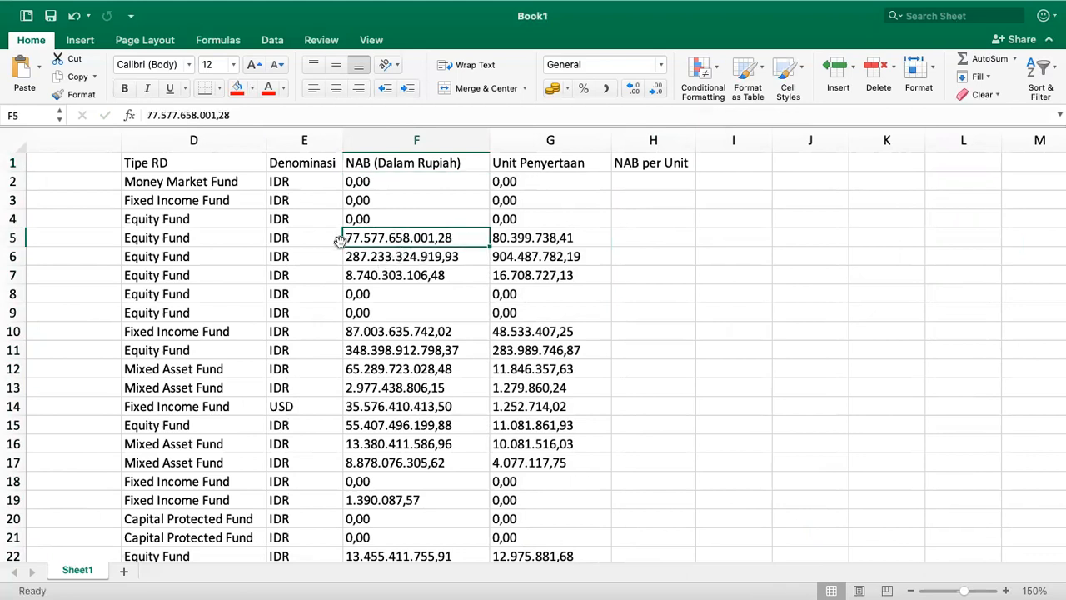
left_click(377, 258)
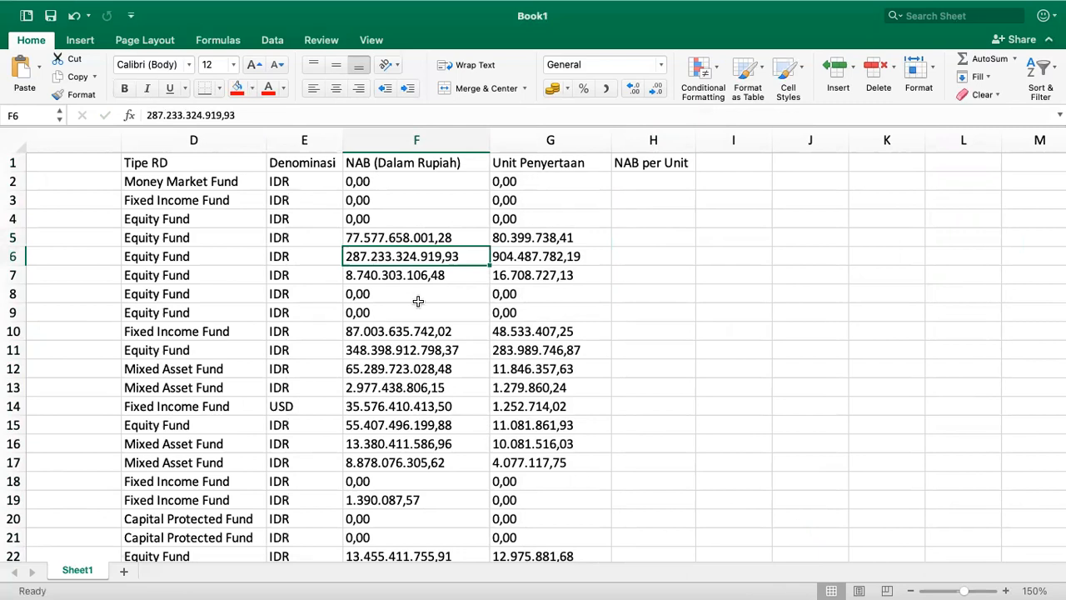
left_click(421, 280)
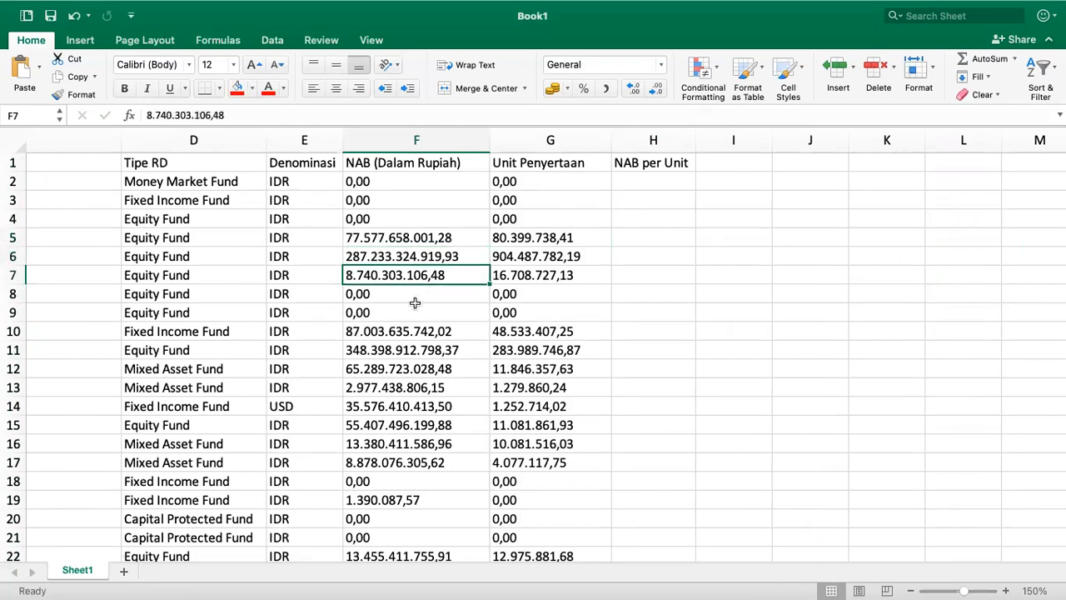
left_click(414, 237)
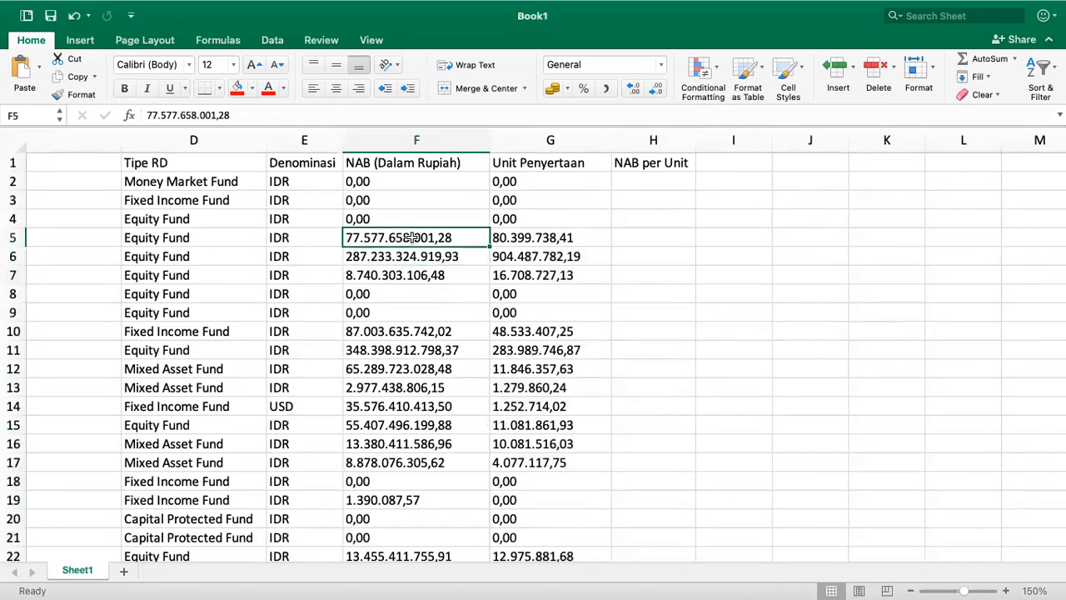
left_click(520, 237)
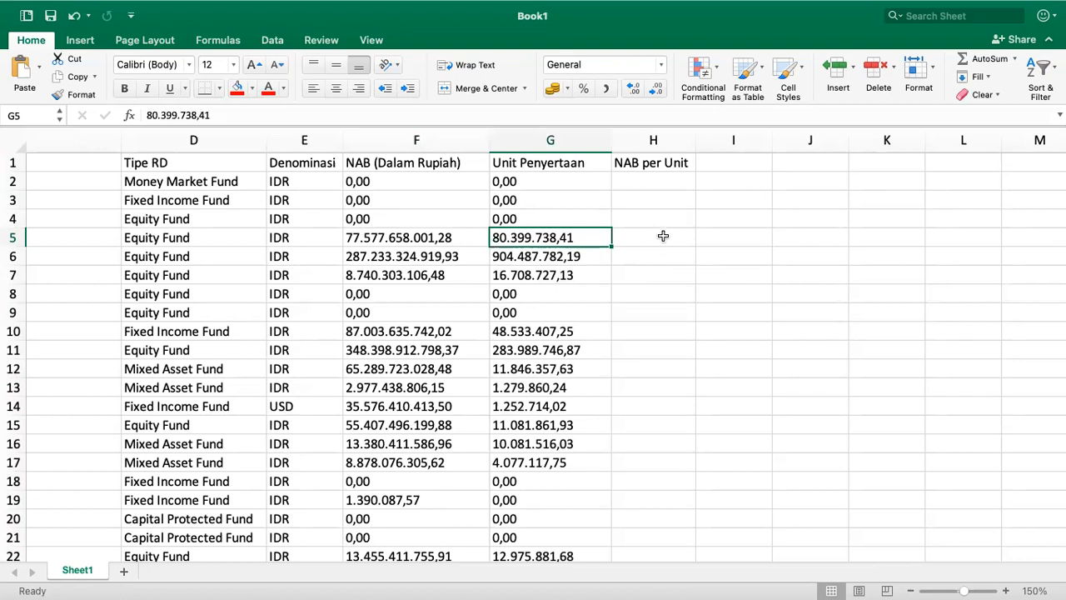
Step: Calculate the NAB per unit in H5 with the formula =F5/G5 and reselect the cell
left_click(663, 237)
type("=")
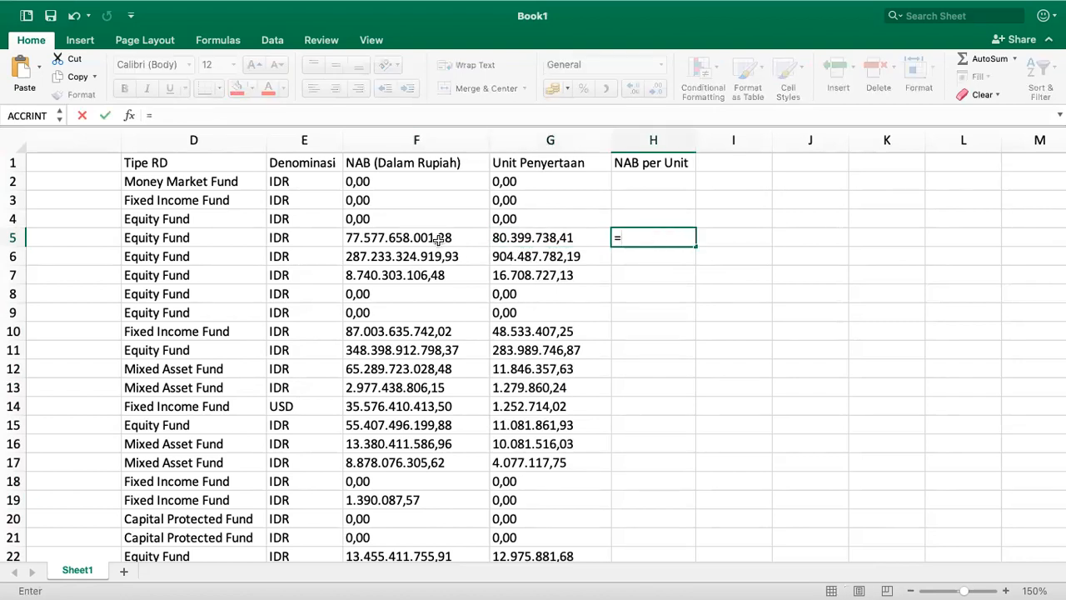
left_click(417, 236)
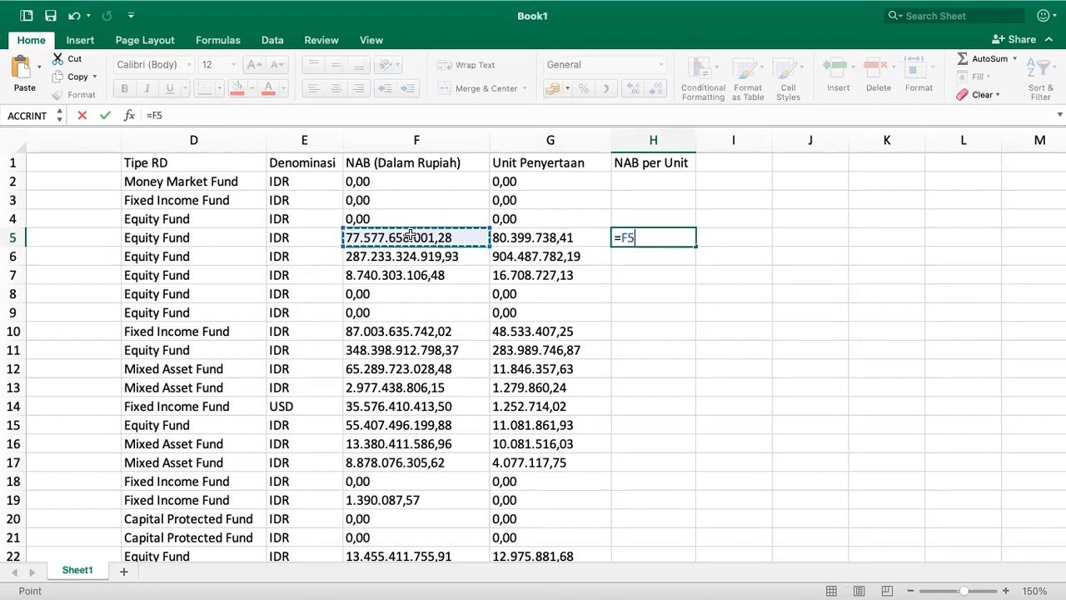
type("/")
left_click(525, 239)
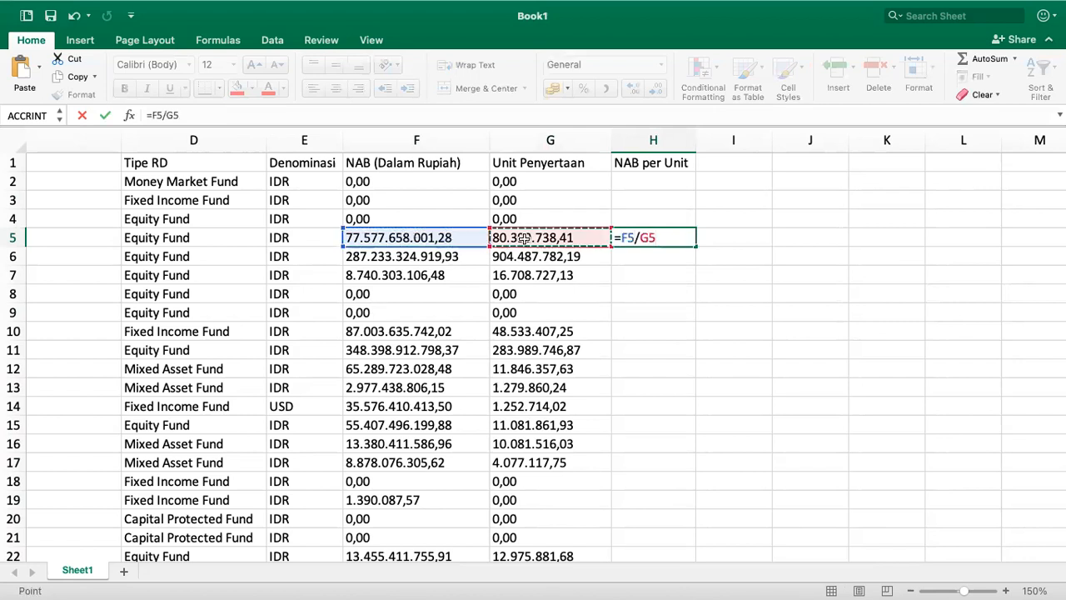
key("Return")
left_click(669, 239)
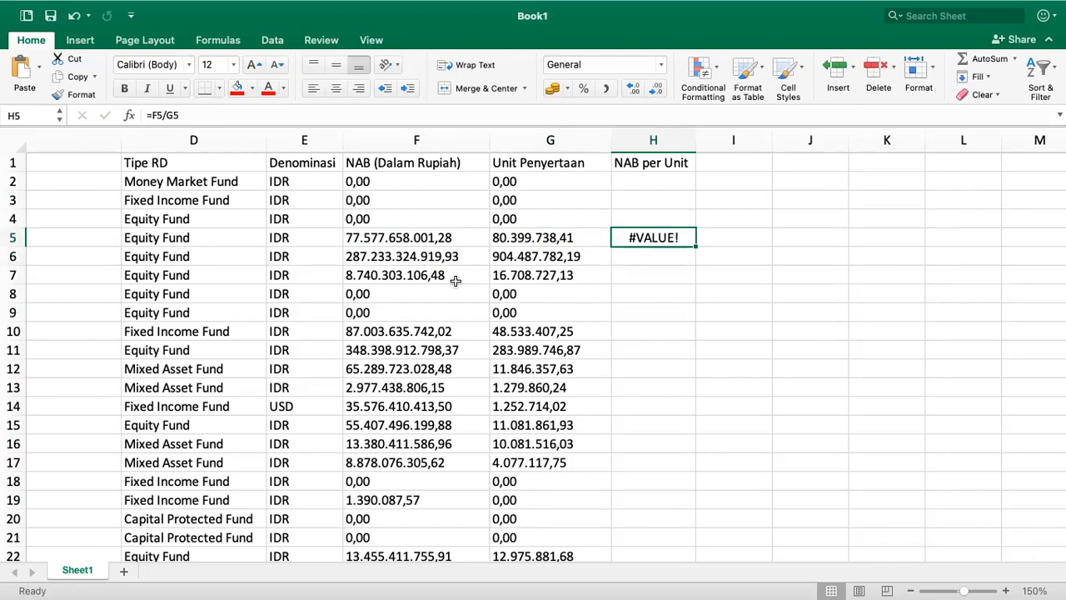
Step: Switch to the OJK web page in the browser, check the thousands and decimal separators in its figures, and return to Excel
key("ctrl+Left")
left_click(590, 408)
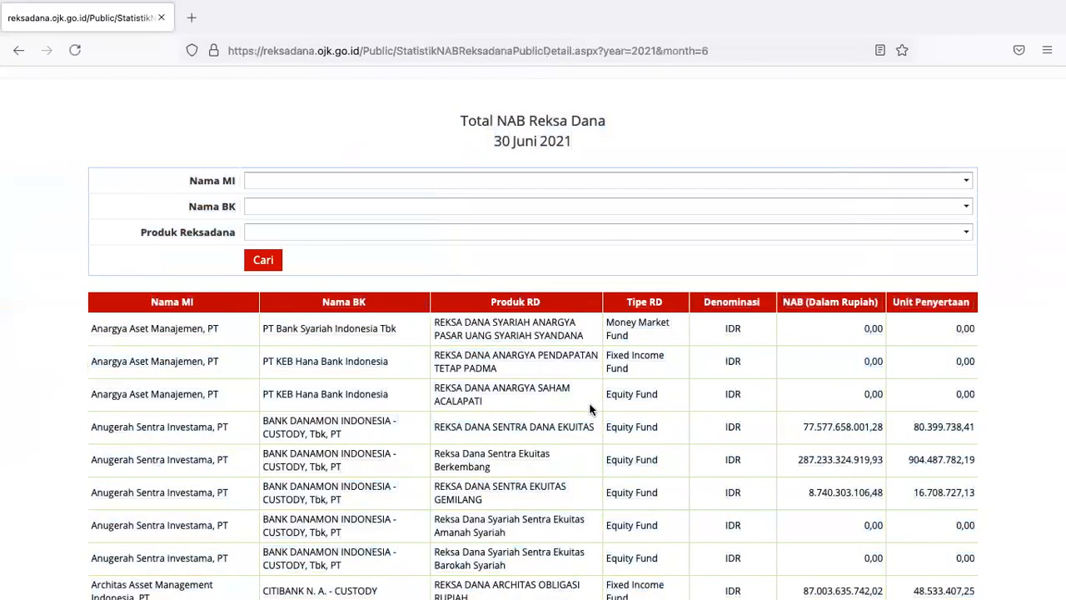
scroll(590, 409, "down", 1)
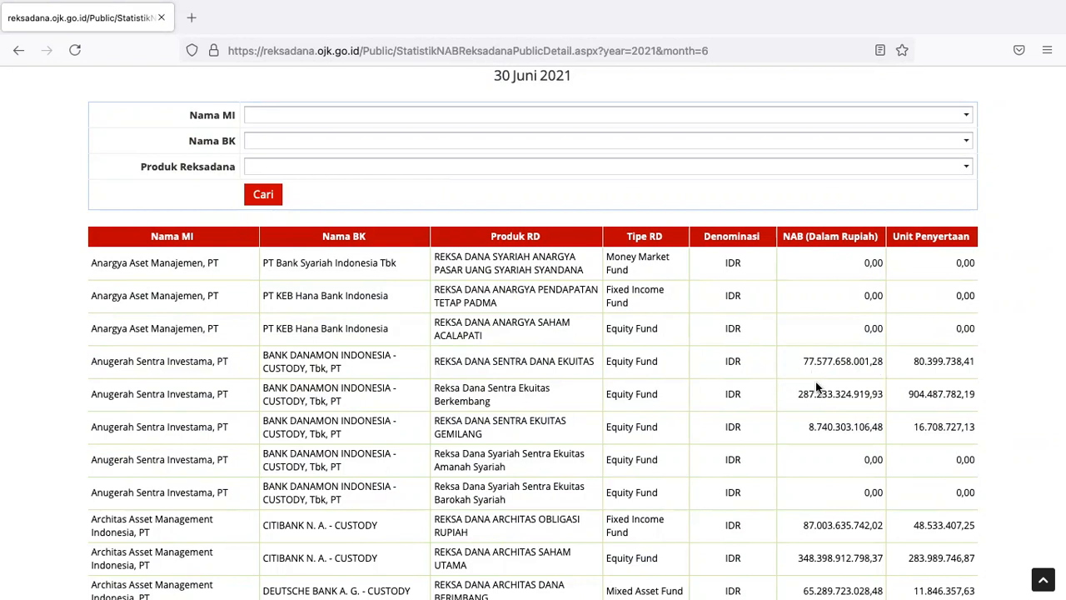
key("ctrl+Right")
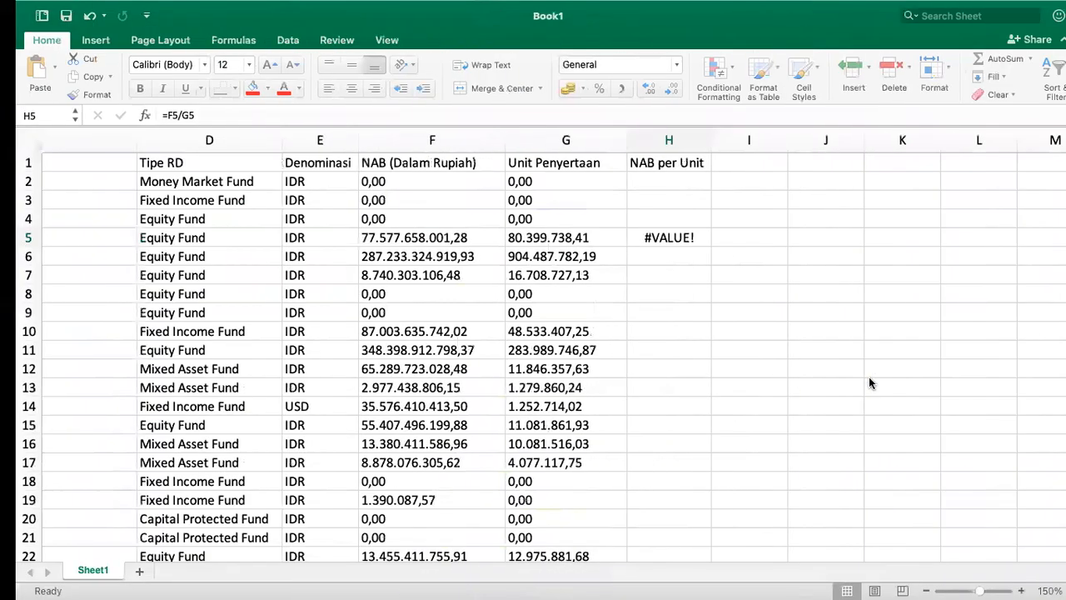
left_click(544, 316)
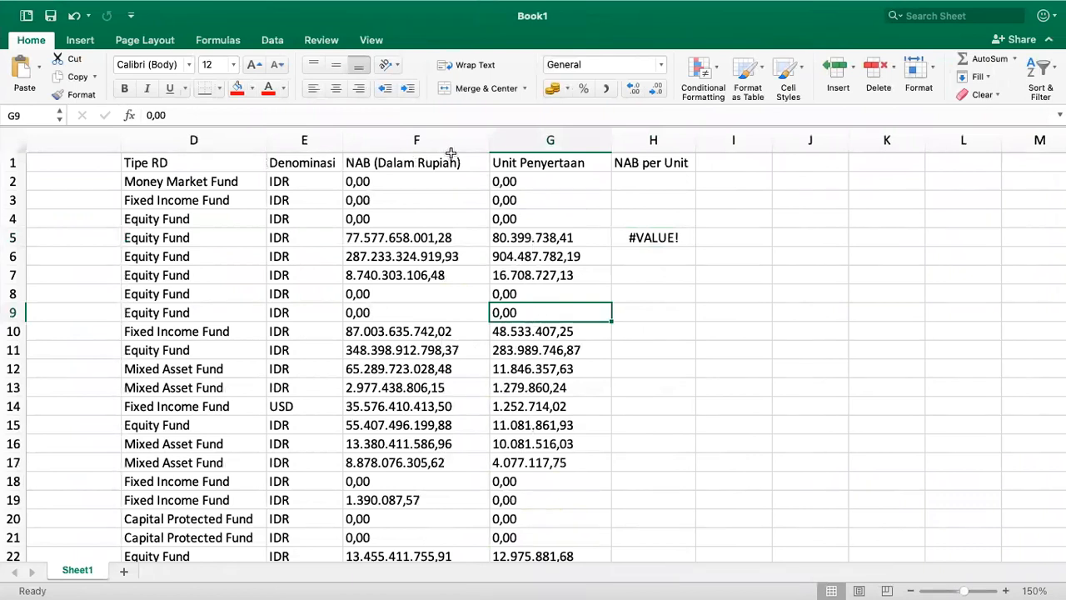
Step: Remove every period from the NAB (Dalam Rupiah) and Unit Penyertaan columns by replacing all "." with nothing
left_click(422, 140)
left_click_drag(489, 136, 505, 135)
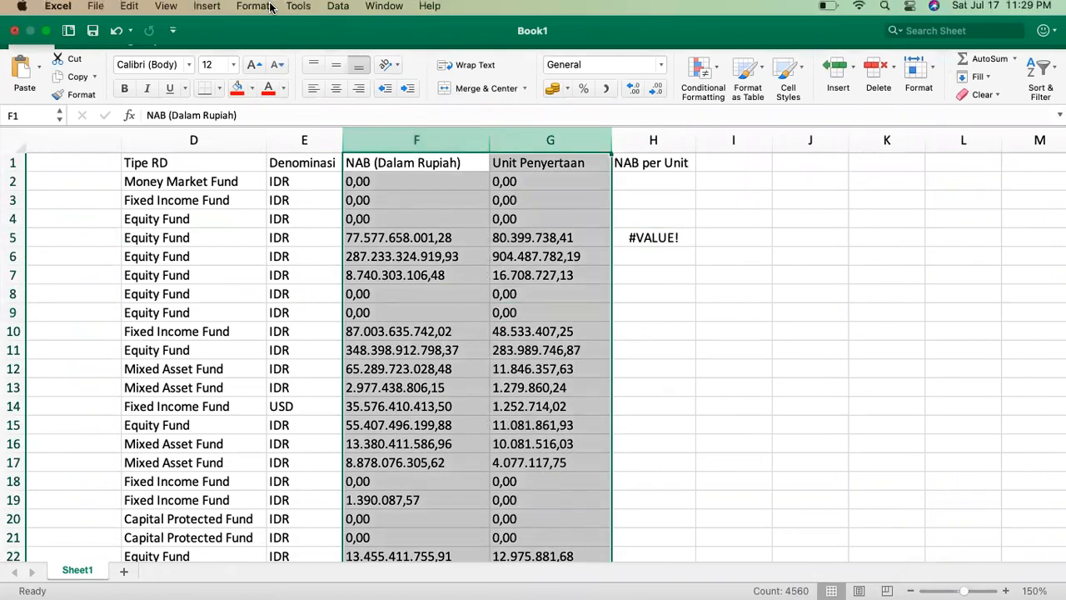
left_click(127, 9)
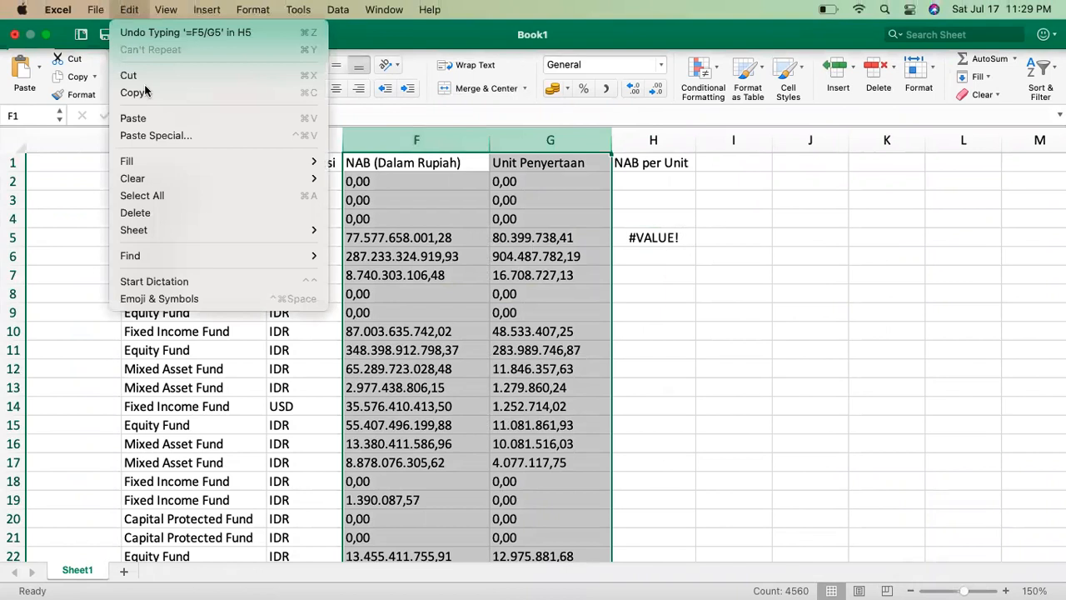
mouse_move(199, 259)
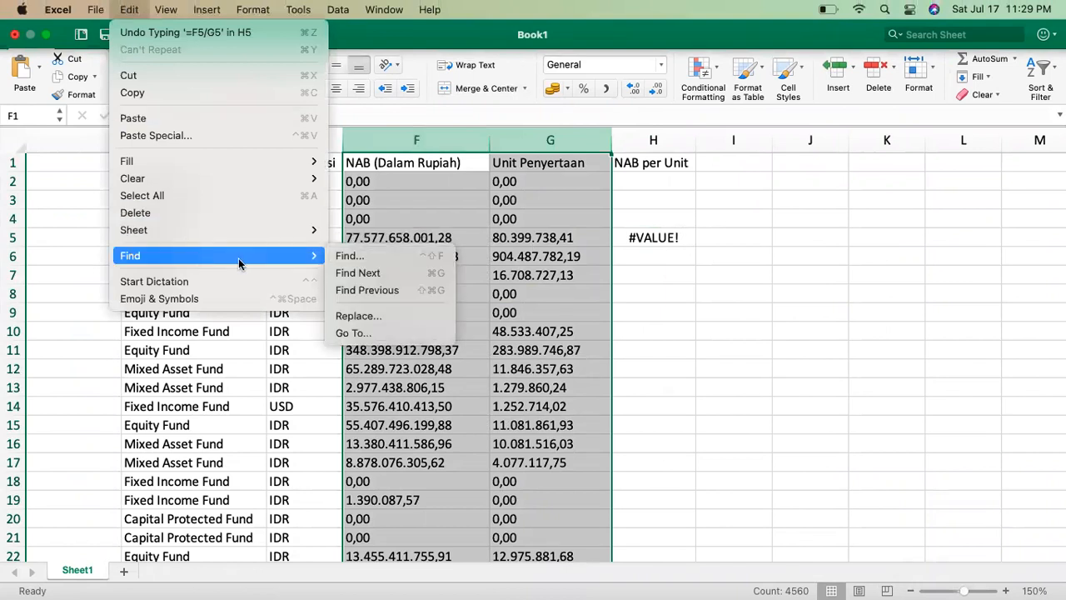
left_click(358, 318)
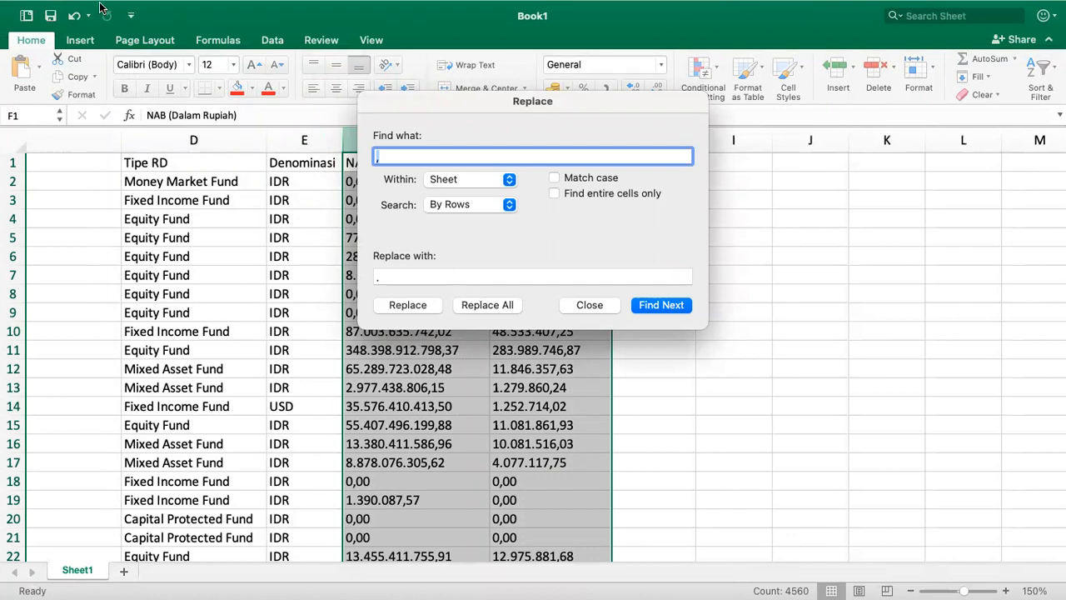
mouse_move(124, 4)
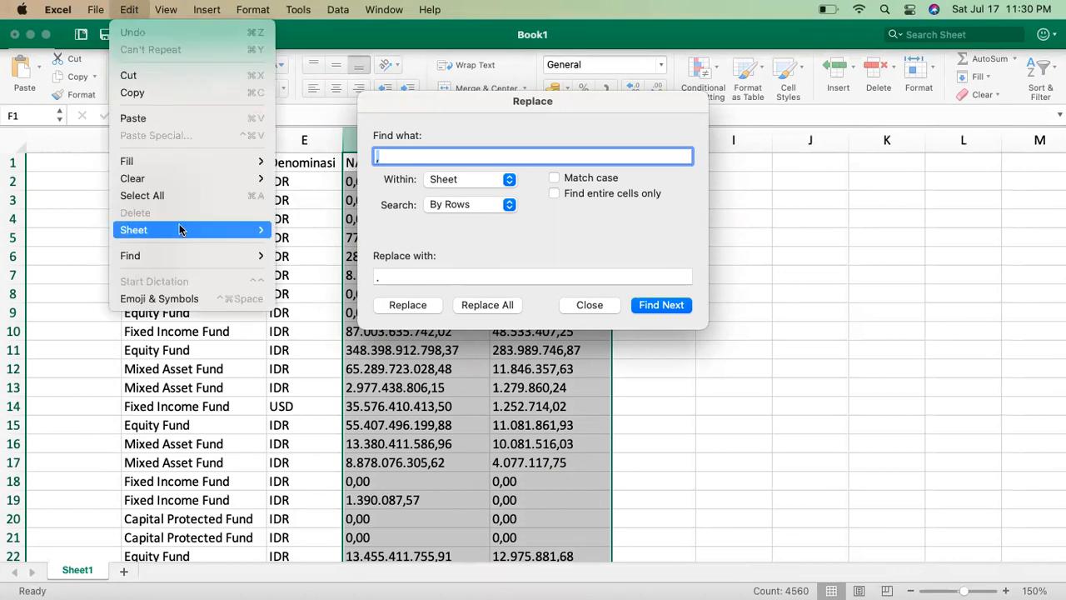
mouse_move(186, 259)
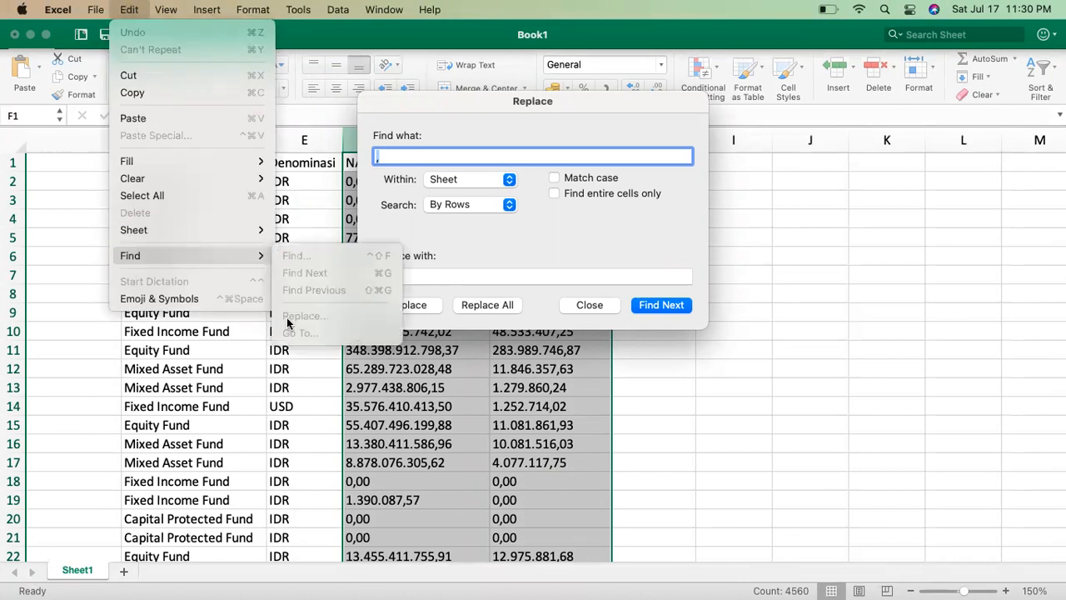
left_click(465, 160)
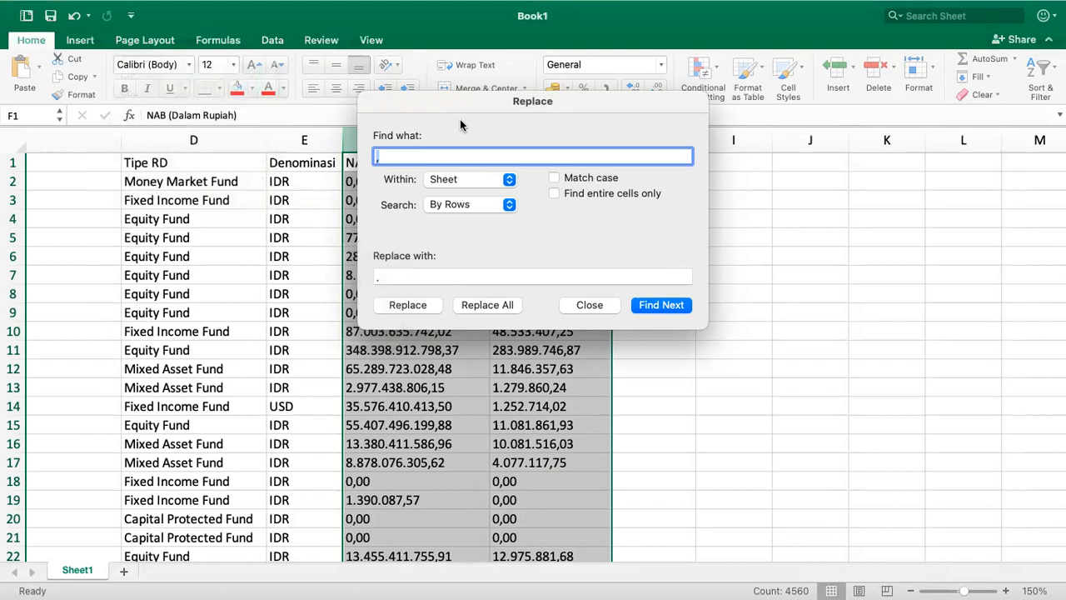
left_click_drag(456, 109, 675, 142)
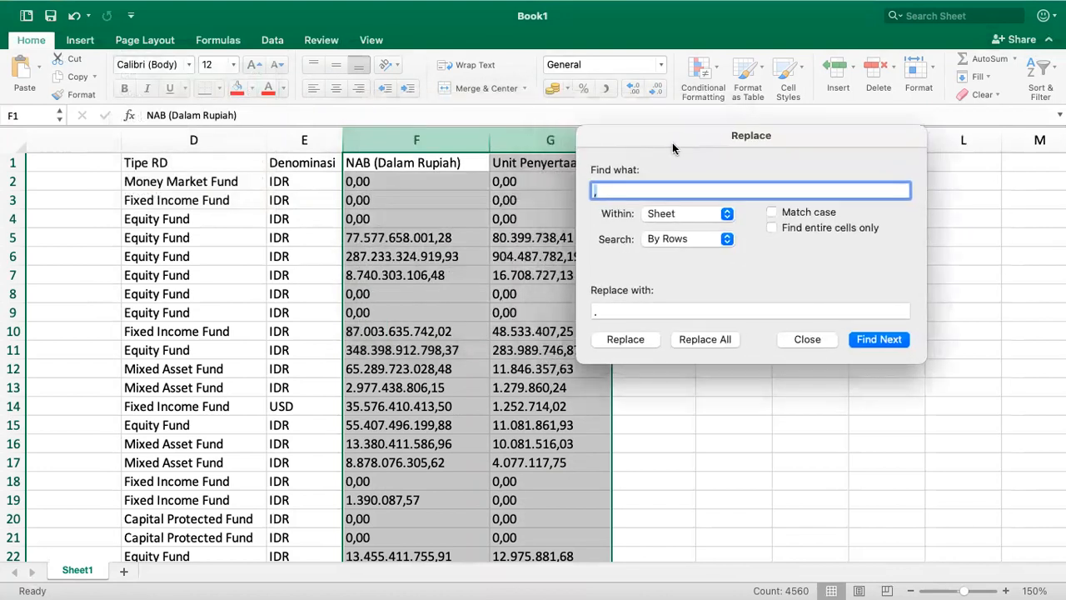
left_click(608, 313)
left_click(602, 189)
key("BackSpace")
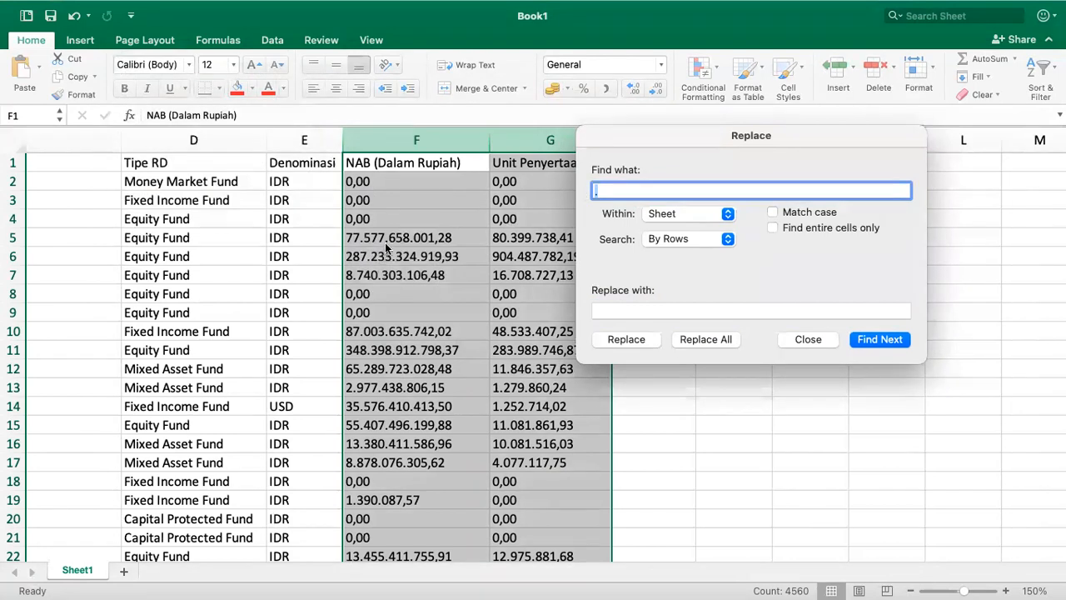
left_click(628, 312)
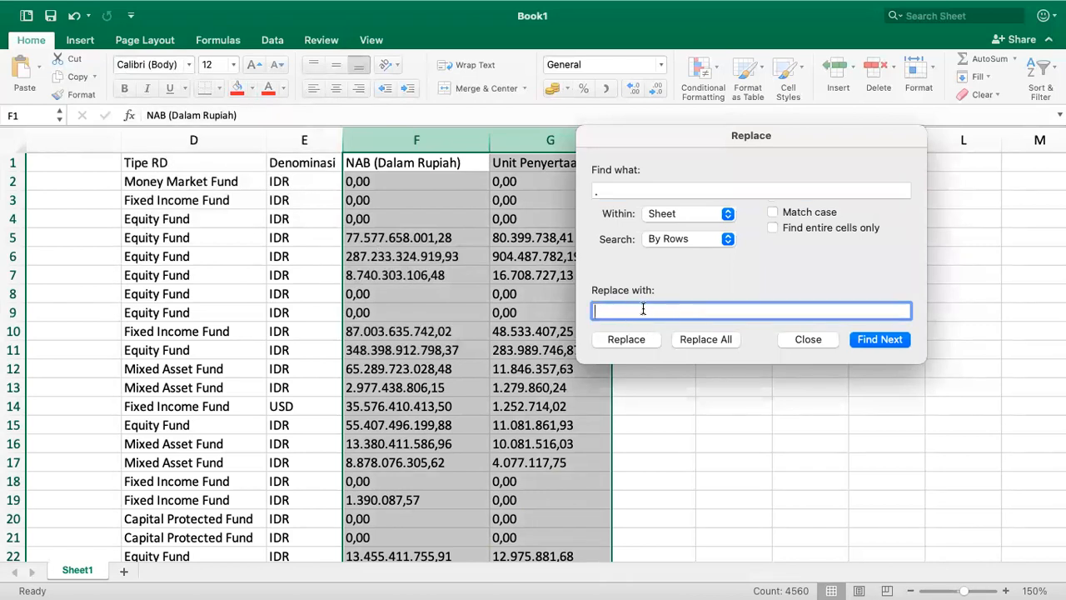
left_click(708, 340)
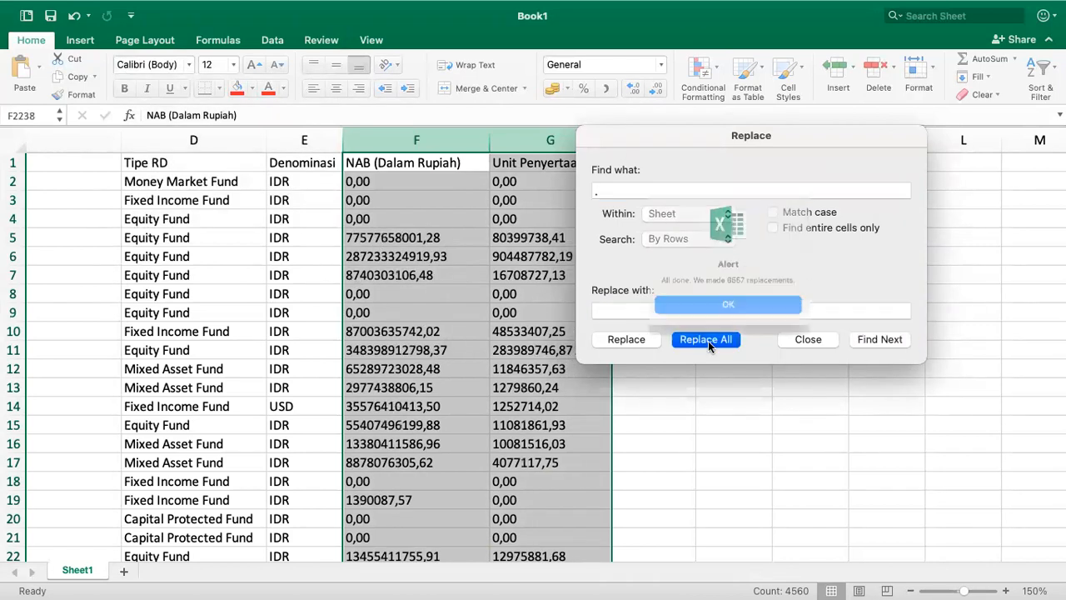
left_click(721, 310)
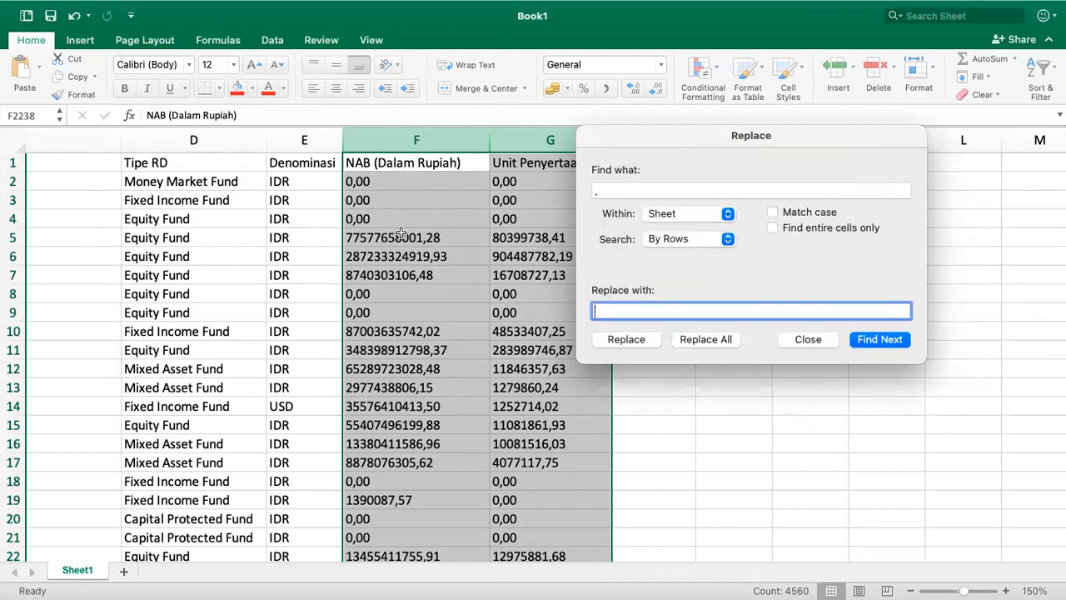
Step: Replace all commas with periods in the NAB (Dalam Rupiah) and Unit Penyertaan columns, close the Replace dialog, and select F6
left_click(609, 191)
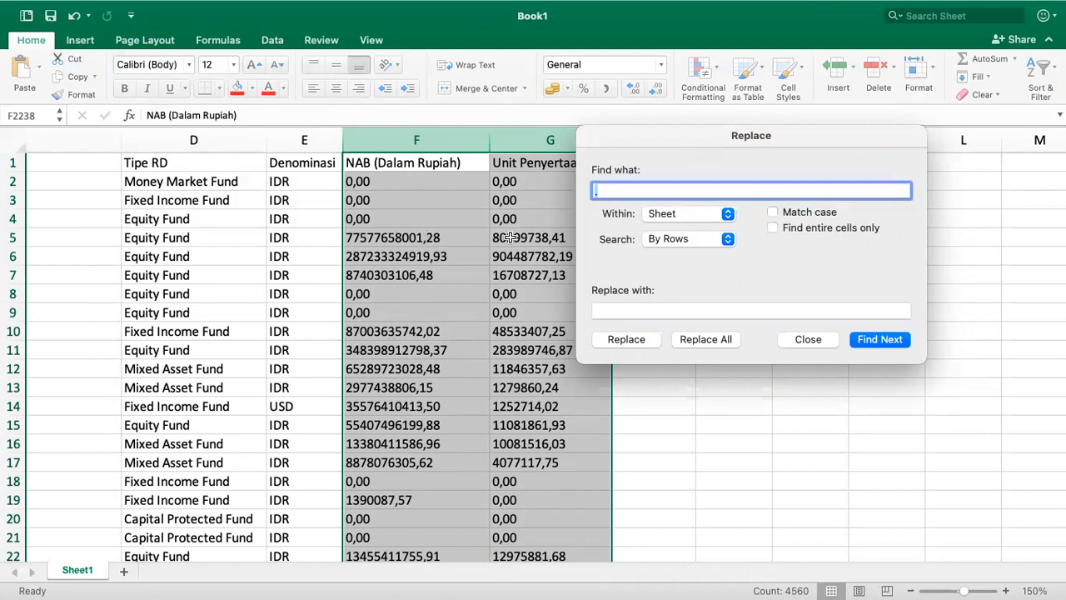
left_click(605, 310)
left_click(617, 190)
left_click(609, 313)
left_click(705, 339)
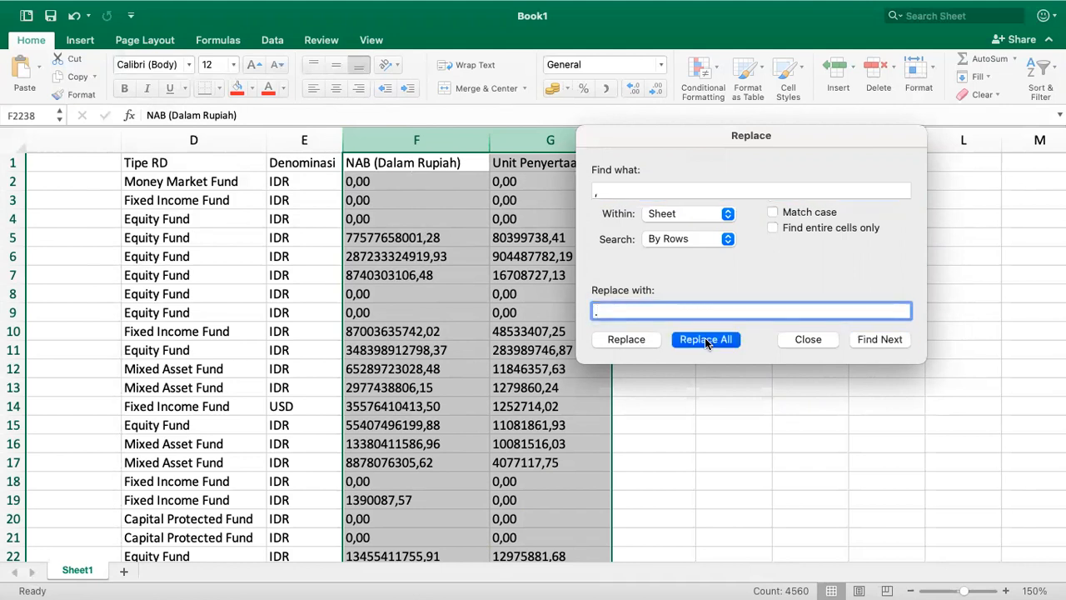
left_click(720, 315)
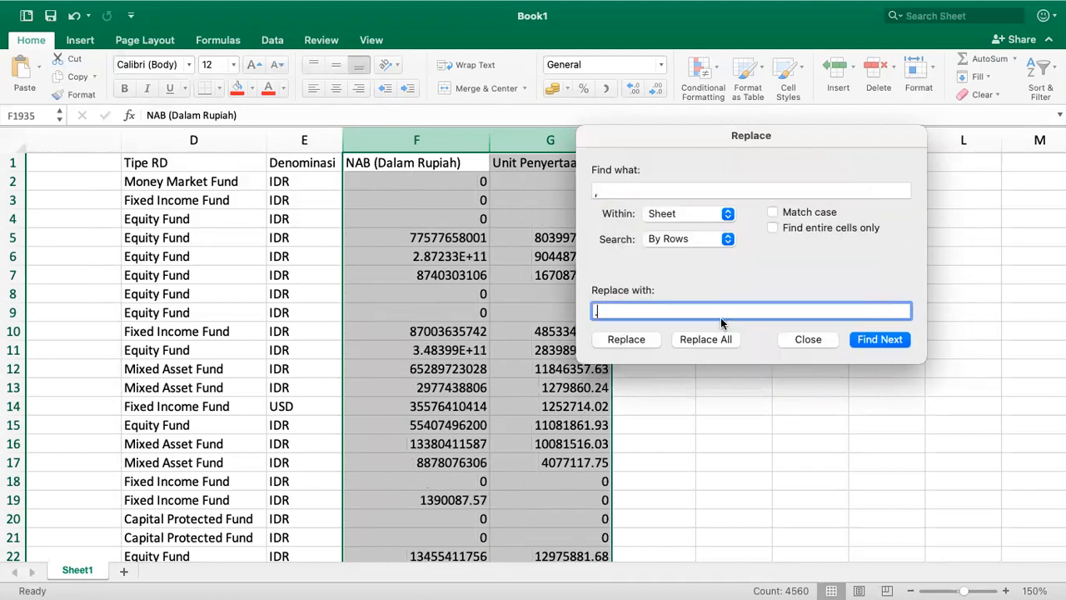
left_click(832, 339)
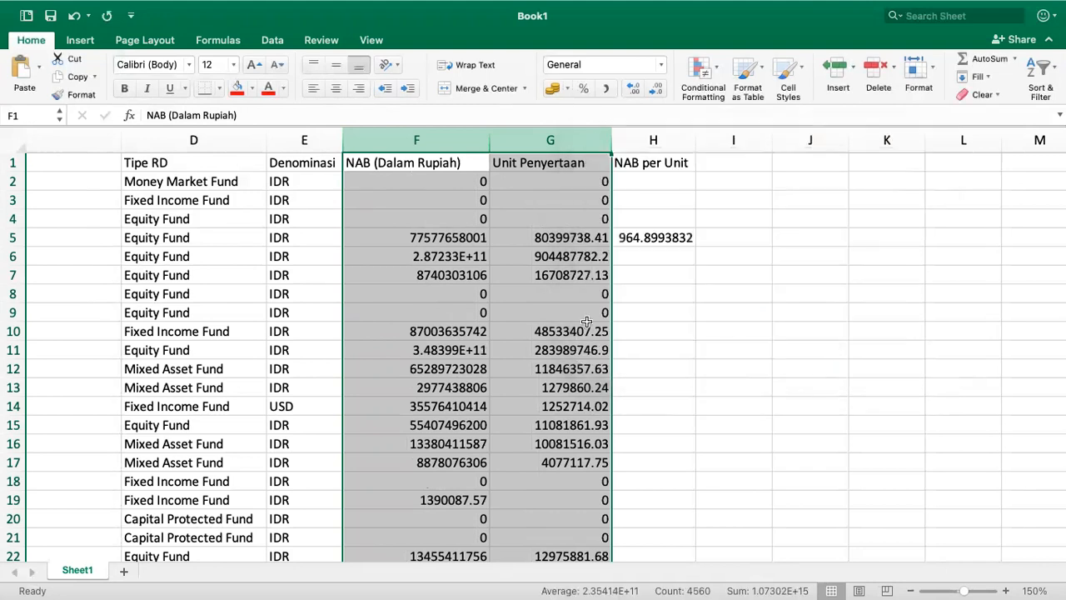
left_click(450, 250)
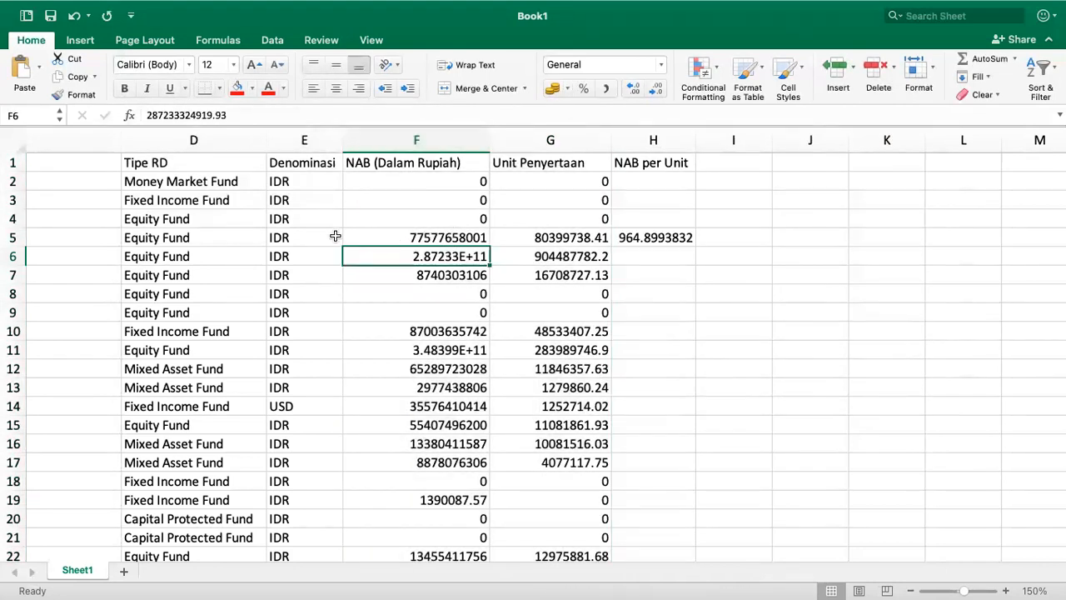
Step: Format columns F to H as Number with two decimal places and the 1000 separator, and centre their contents
left_click_drag(435, 140, 643, 137)
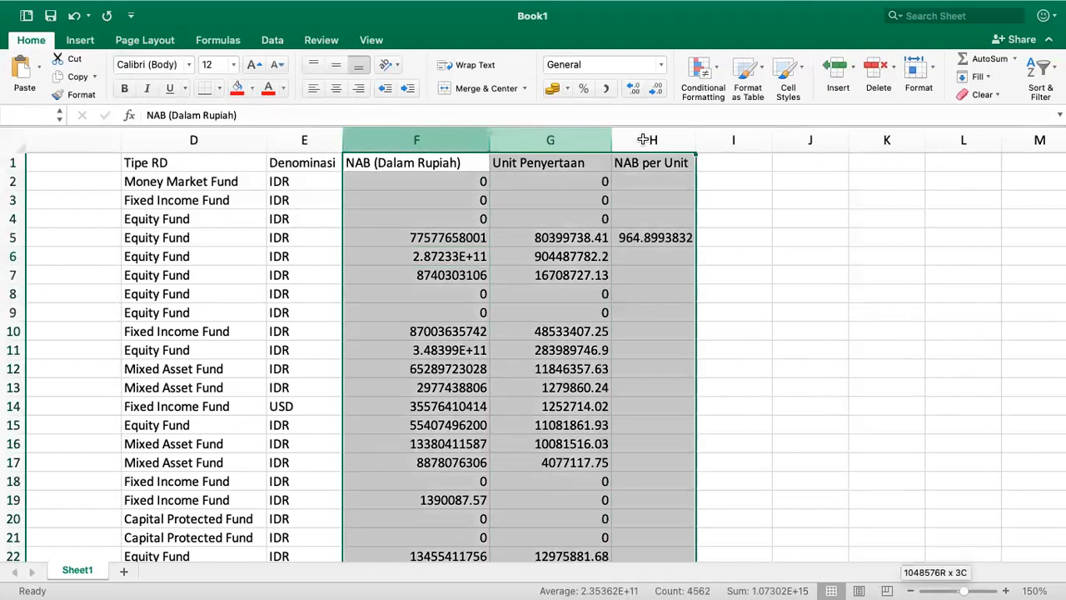
right_click(642, 138)
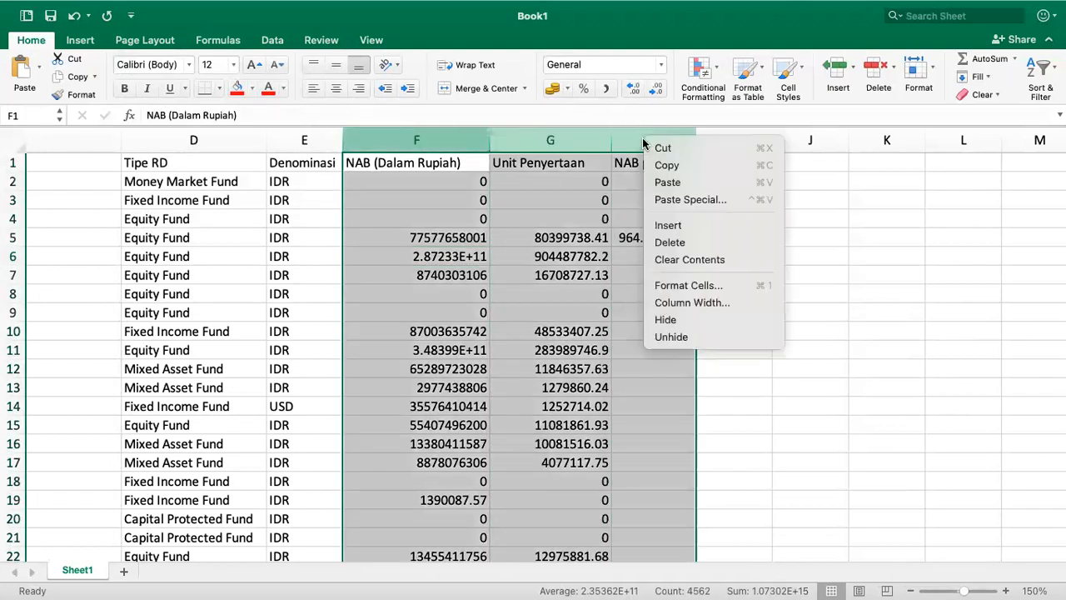
left_click(687, 288)
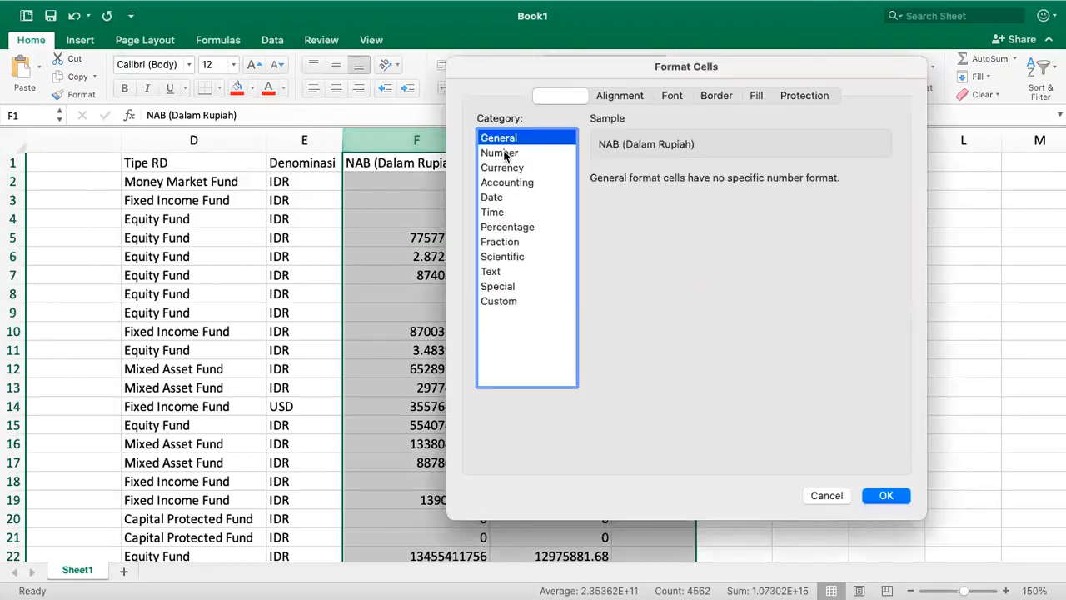
left_click(503, 153)
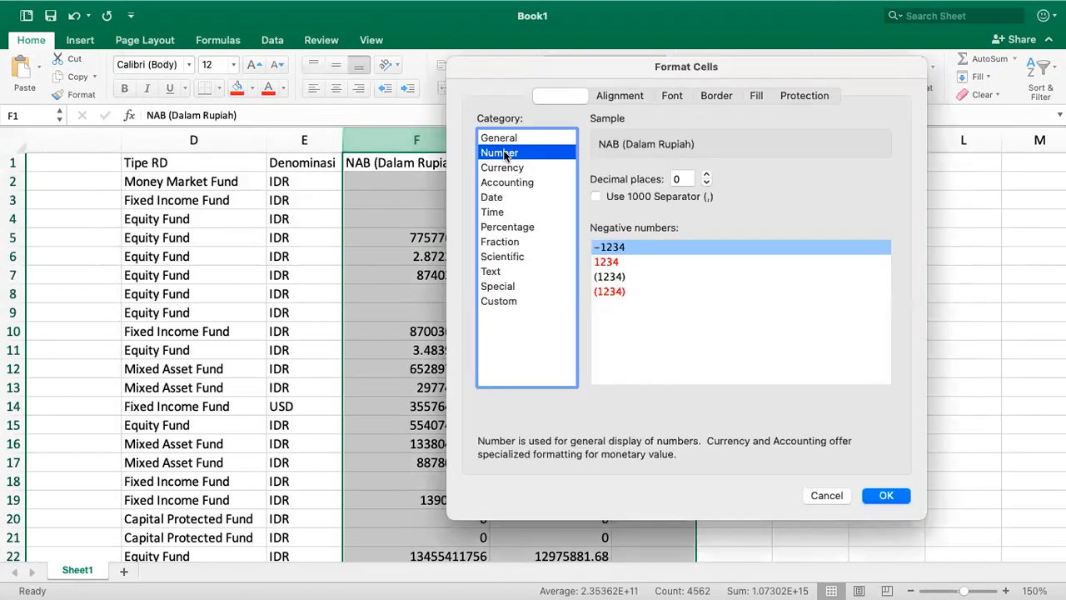
left_click(642, 200)
left_click(707, 175)
left_click(707, 175)
left_click(885, 496)
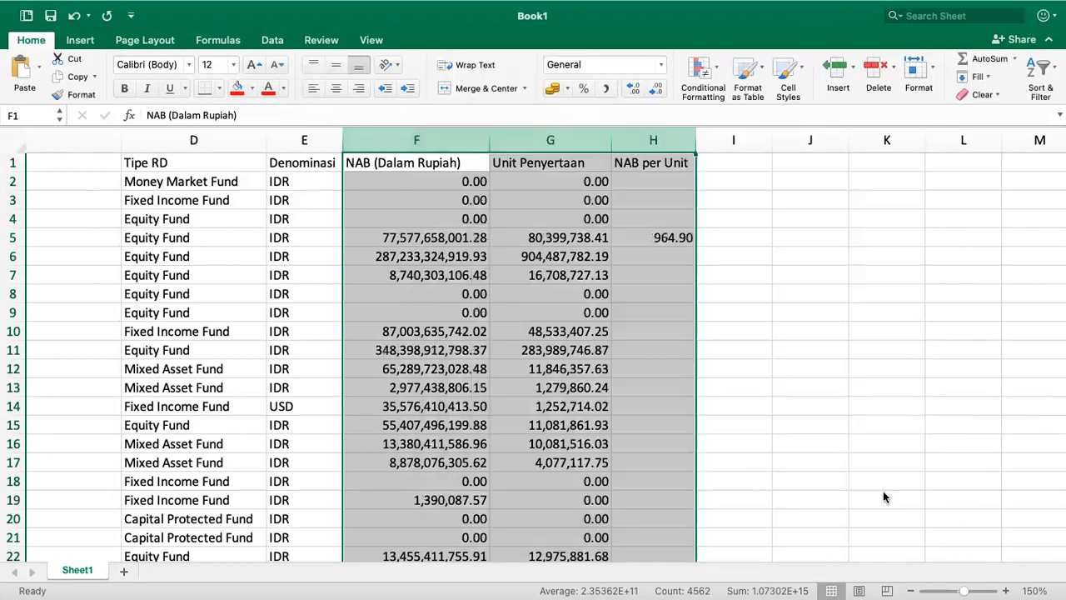
left_click(336, 88)
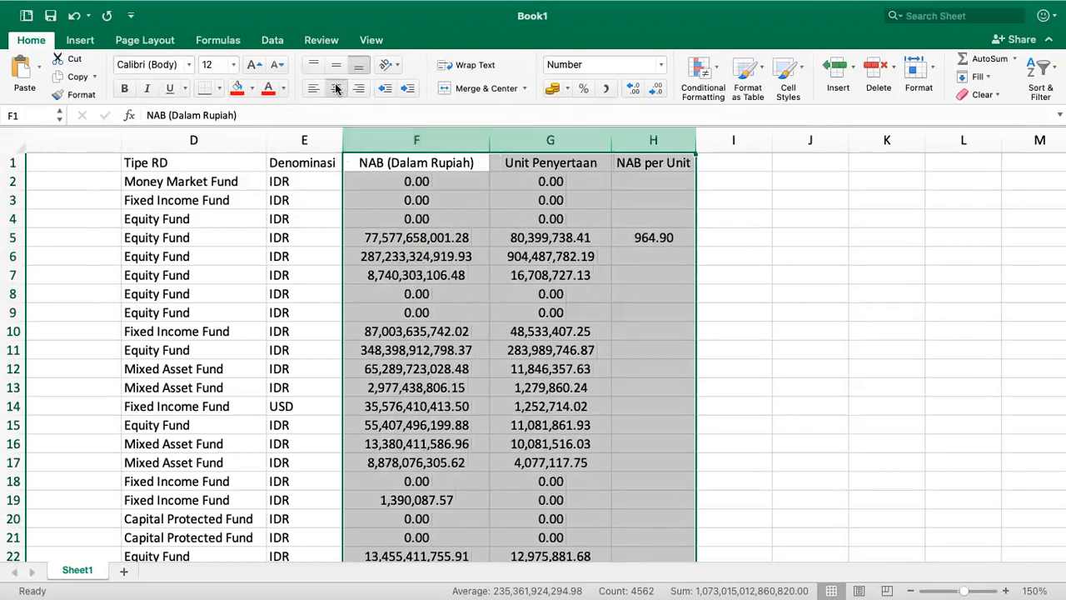
left_click(544, 273)
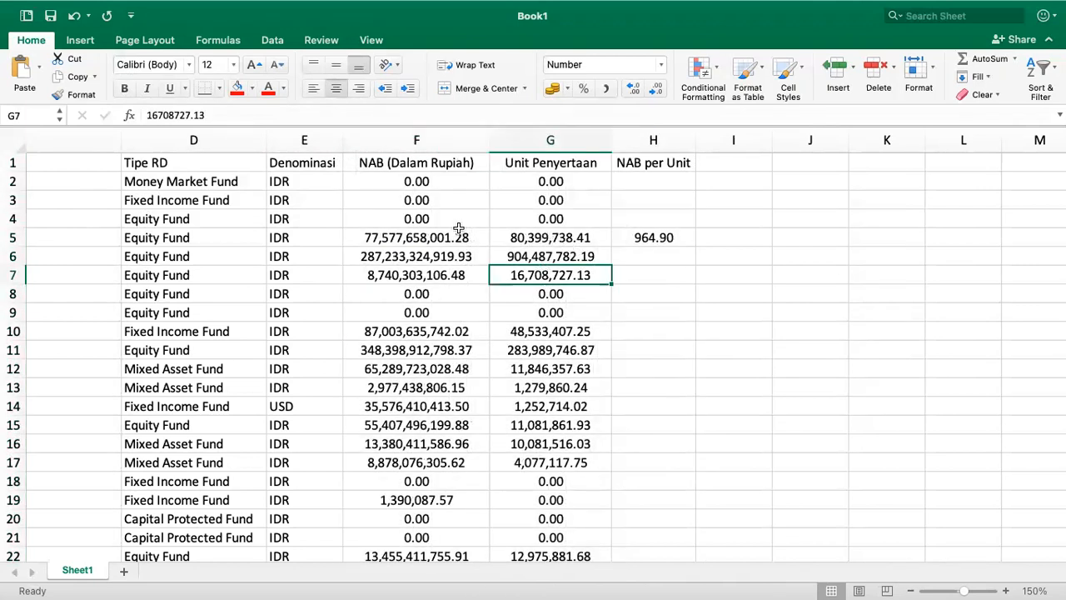
left_click(638, 238)
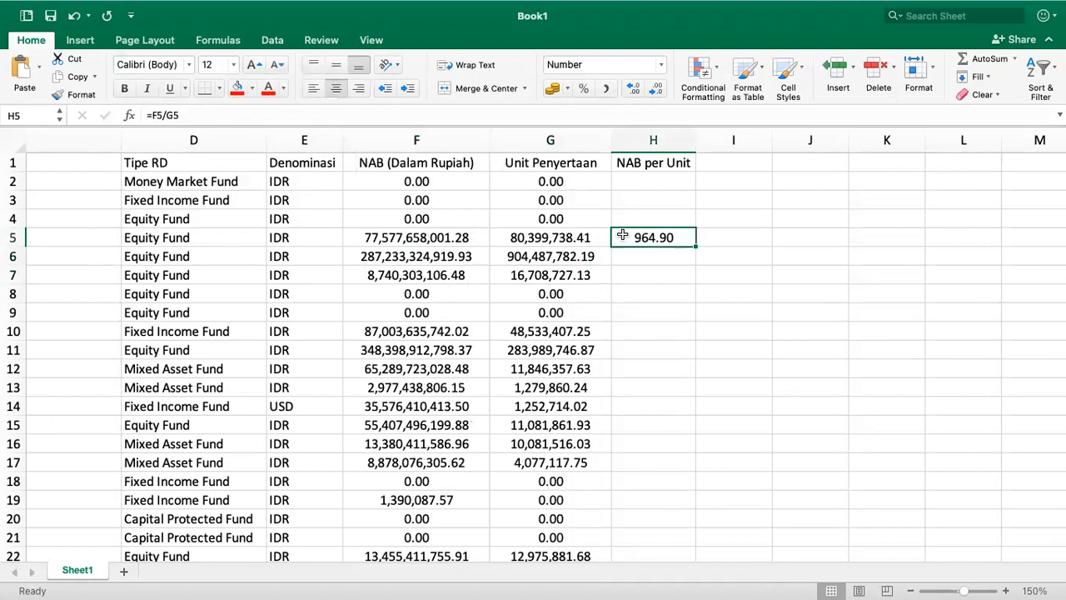
left_click(425, 236)
left_click(534, 237)
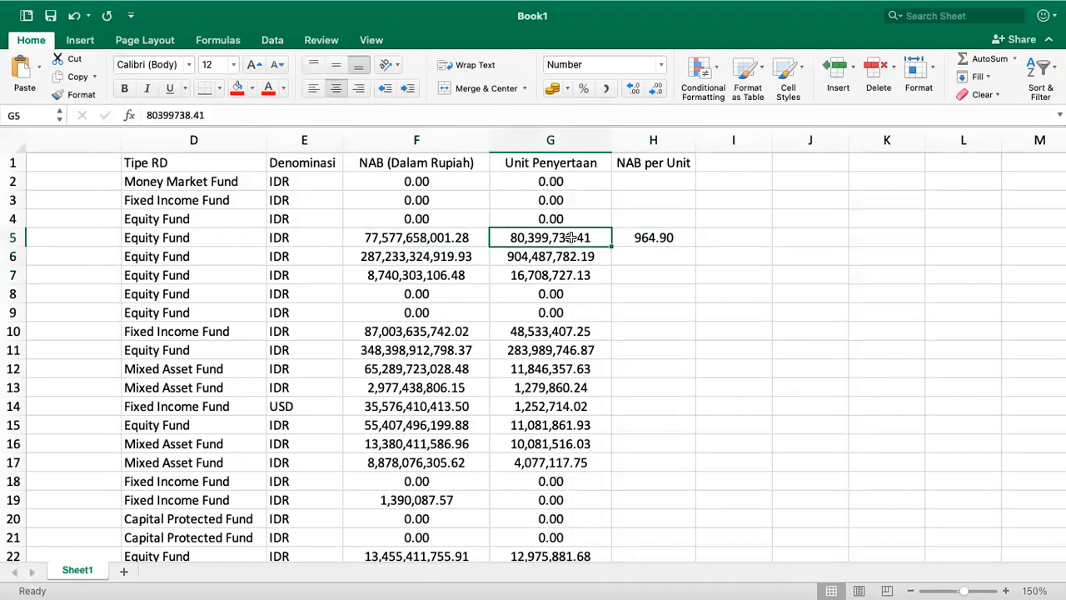
left_click(638, 237)
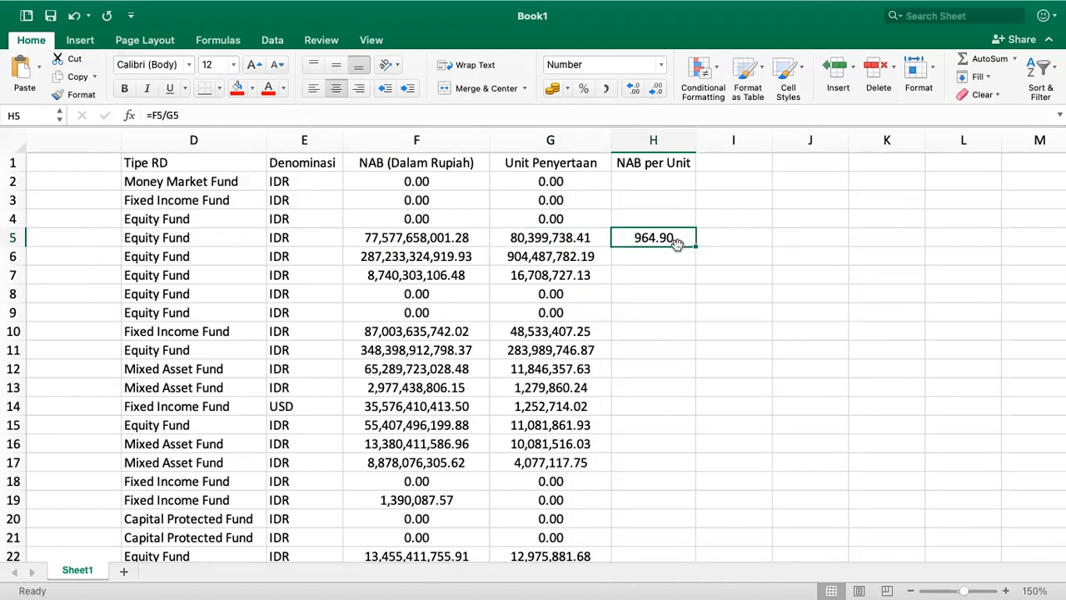
left_click(699, 249)
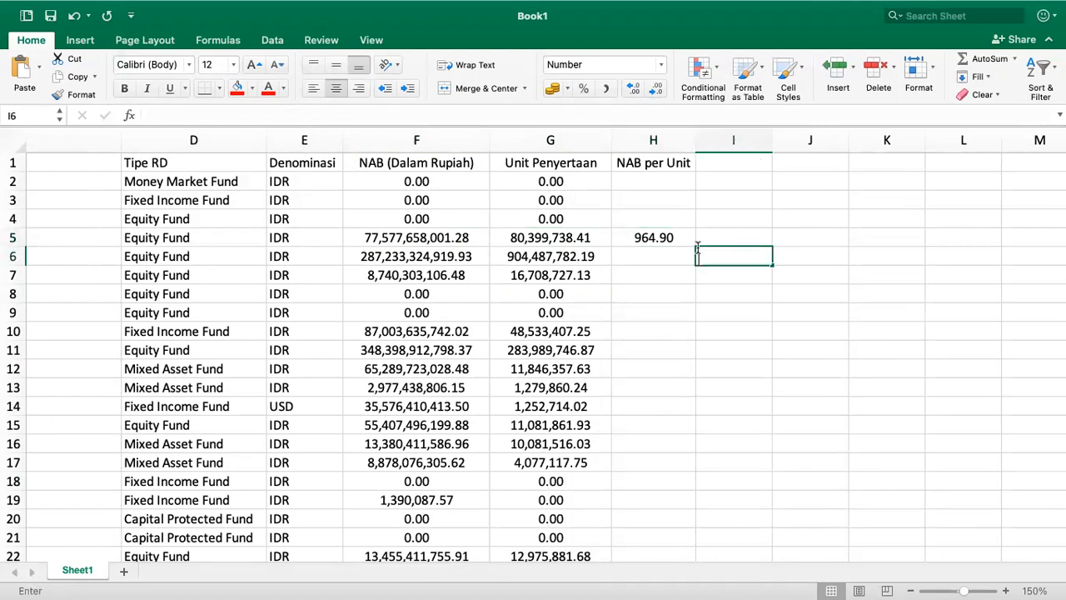
left_click(678, 238)
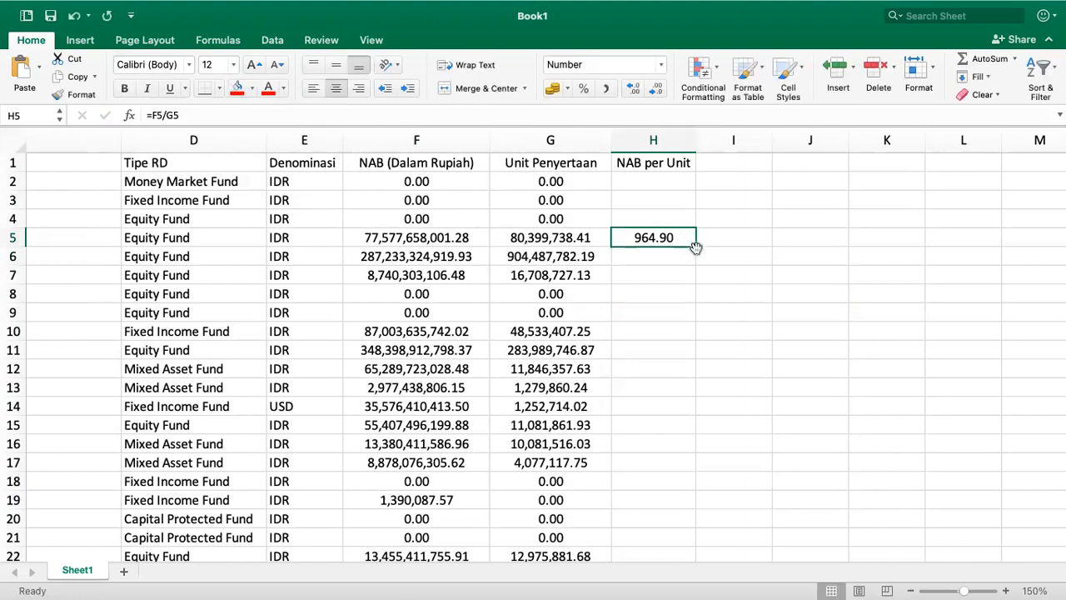
left_click(694, 248)
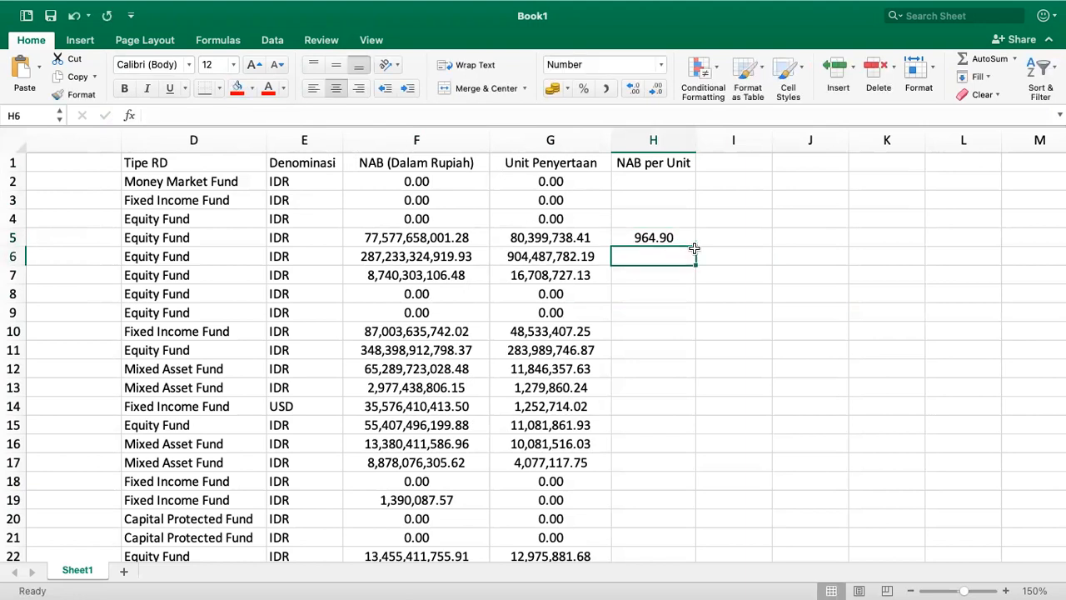
left_click(692, 240)
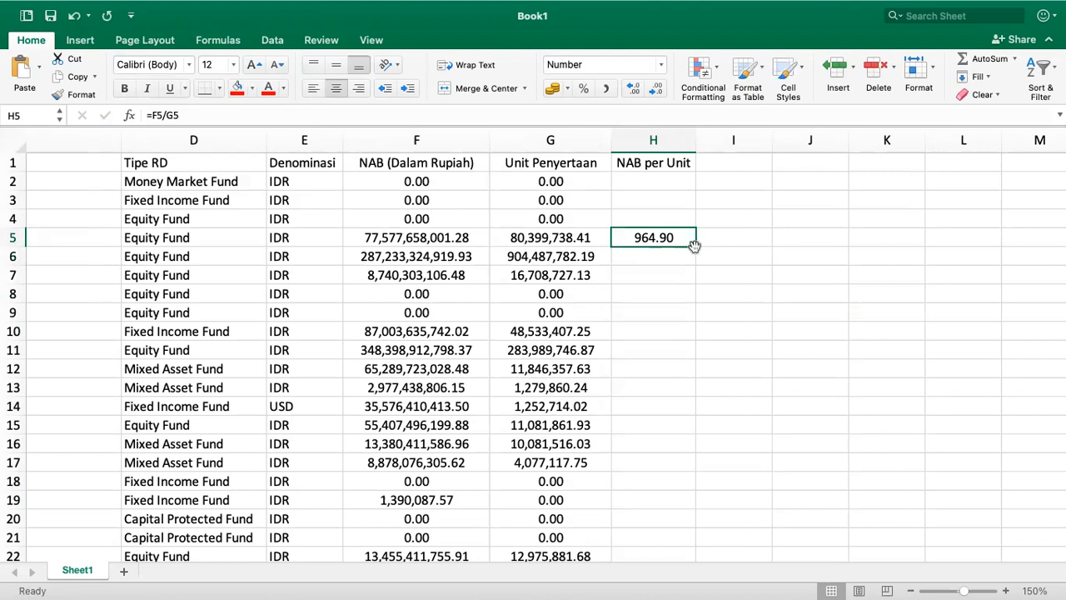
double_click(692, 241)
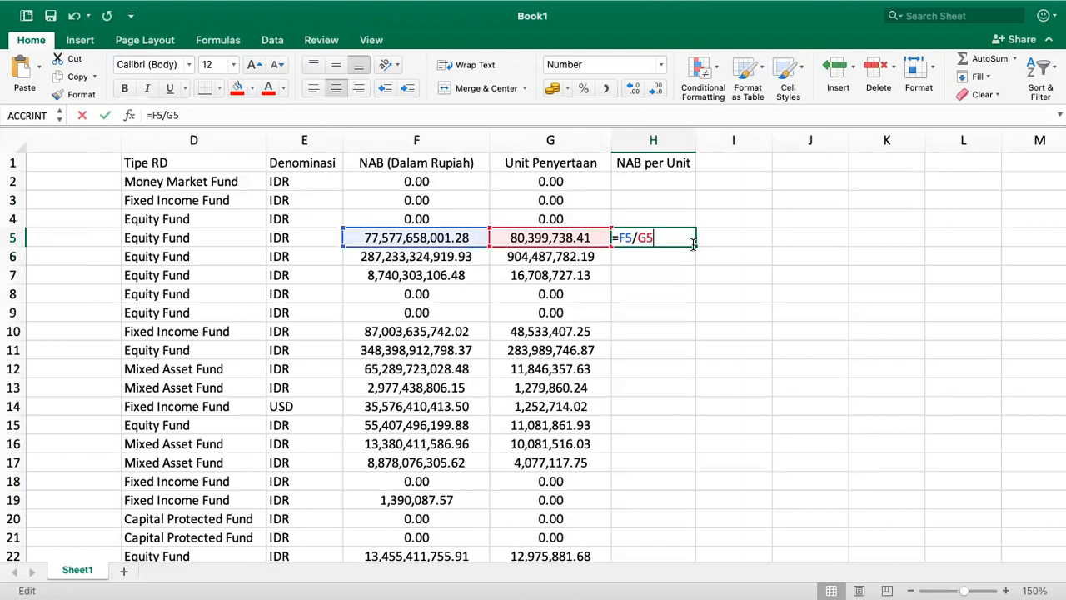
key("Return")
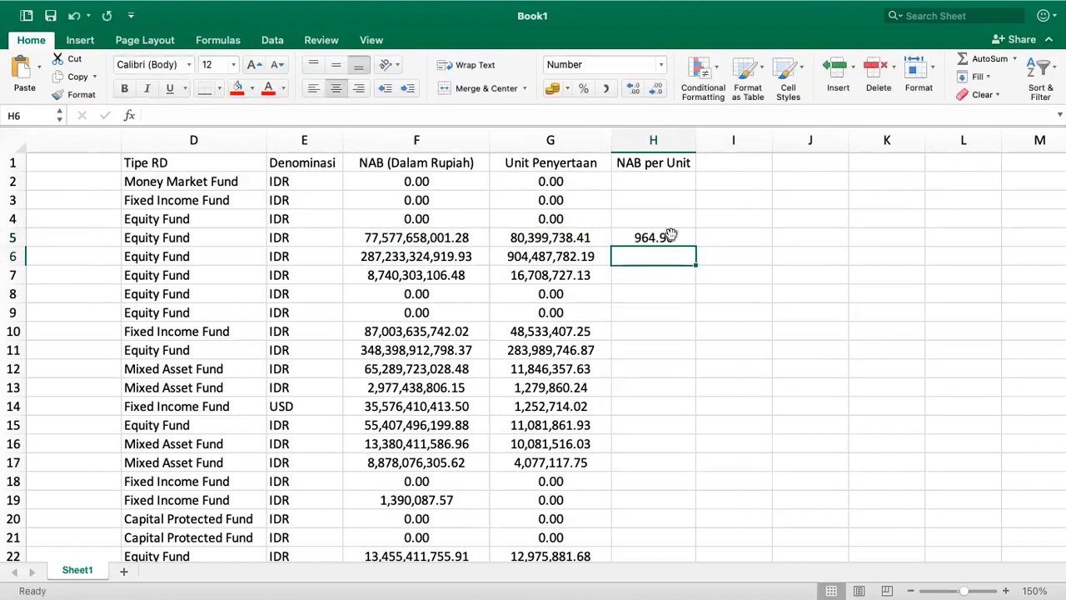
Step: Fill the NAB per Unit formula from H5 down to the end of the data and up to H2
scroll(672, 235, "up", 5)
left_click(714, 270)
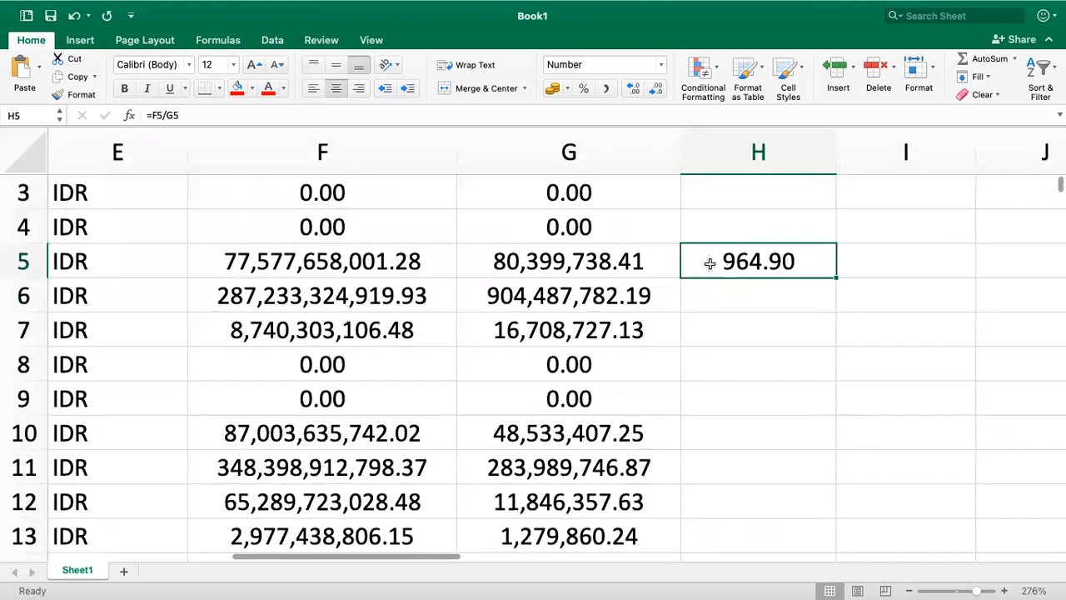
double_click(836, 276)
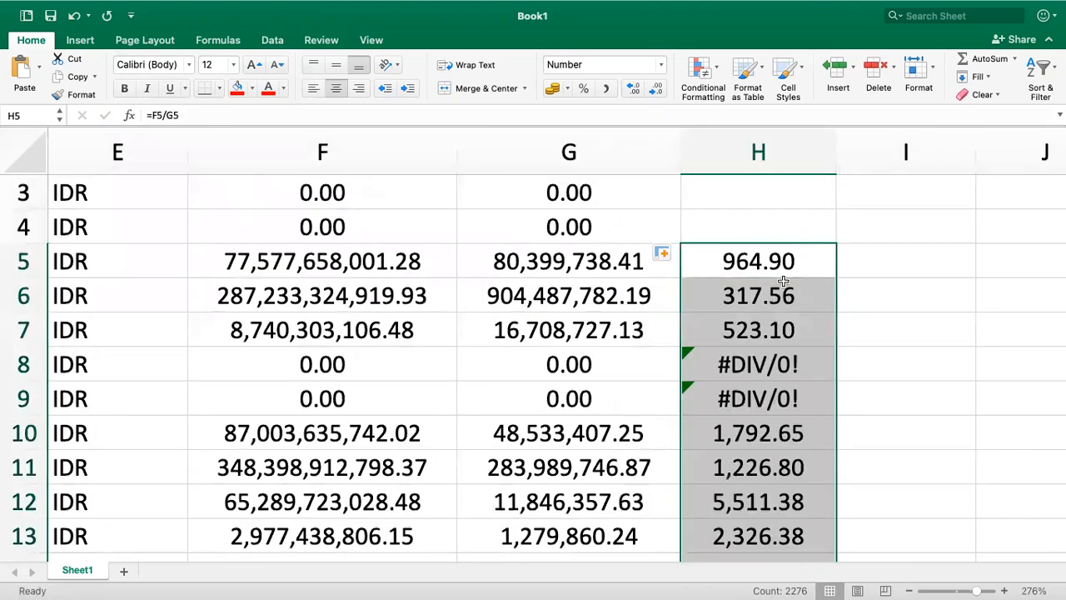
scroll(783, 283, "up", 1)
left_click(777, 323)
left_click_drag(830, 347, 797, 211)
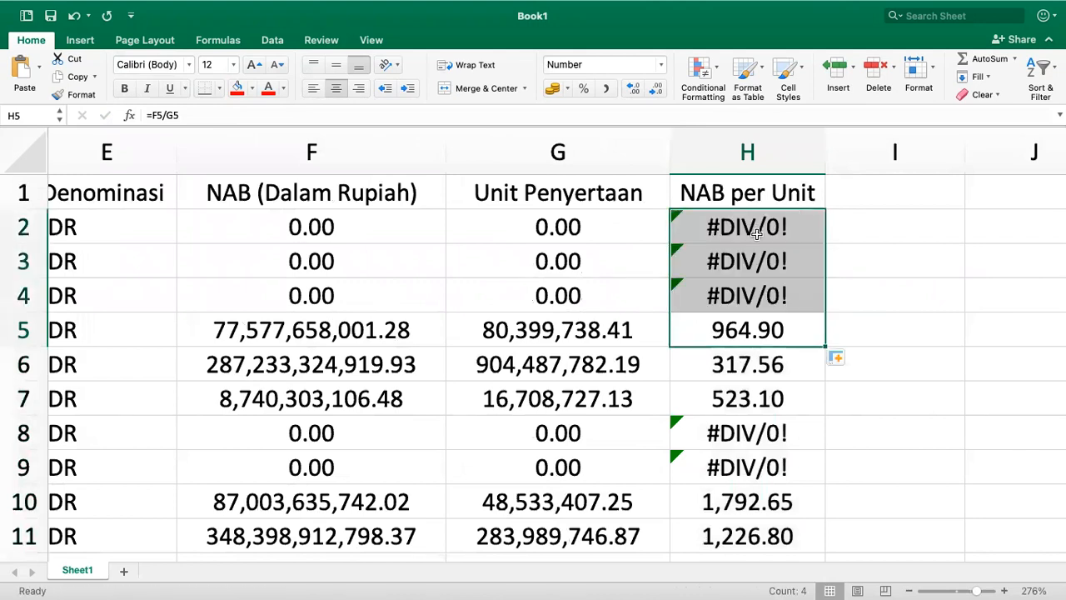
left_click(738, 330)
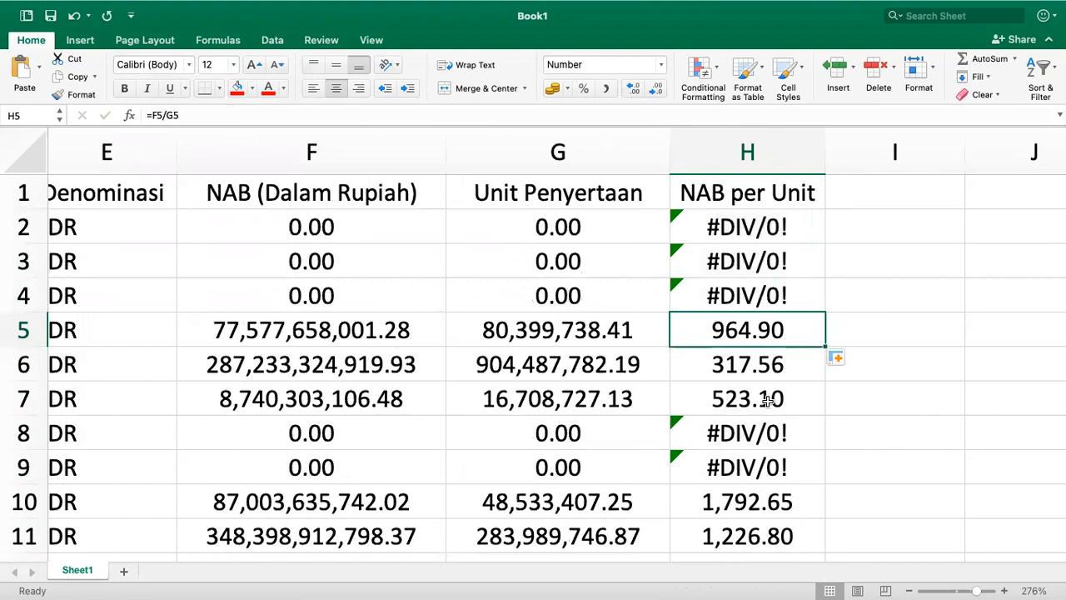
Step: Compare the #DIV/0! cells in NAB per Unit with the NAB (Dalam Rupiah) and Unit Penyertaan values in their rows
left_click(747, 435)
scroll(747, 435, "down", 2)
scroll(747, 435, "up", 3)
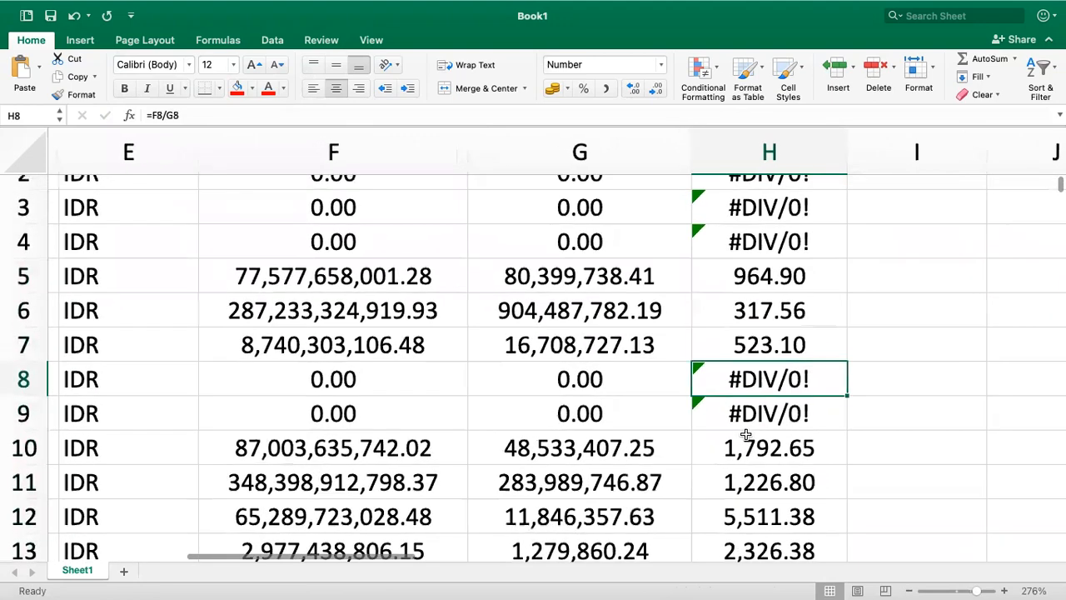
scroll(609, 373, "down", 3)
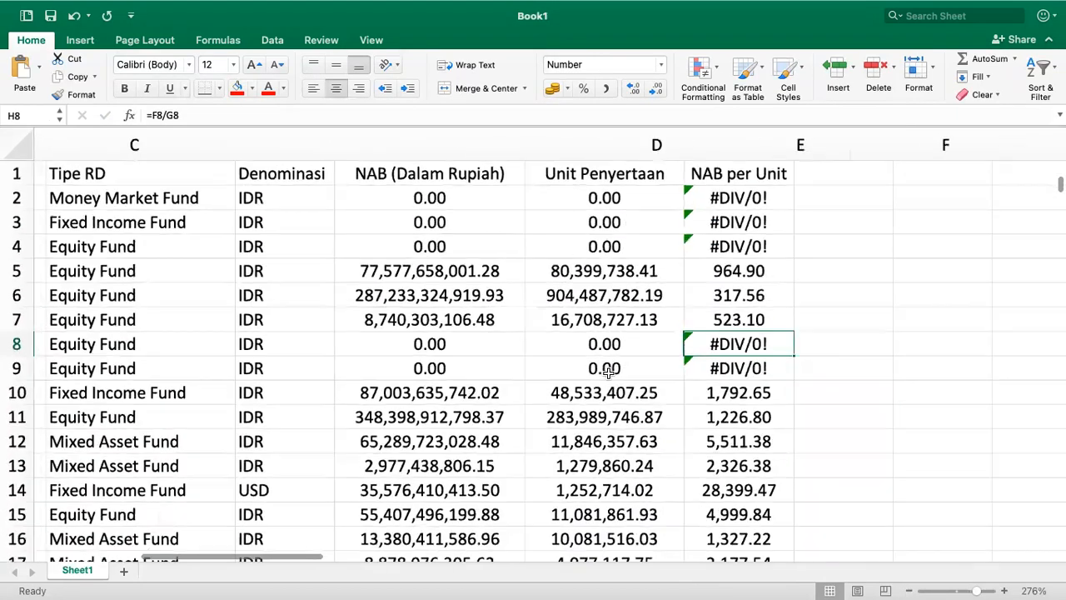
scroll(612, 381, "left", 8)
scroll(585, 314, "right", 10)
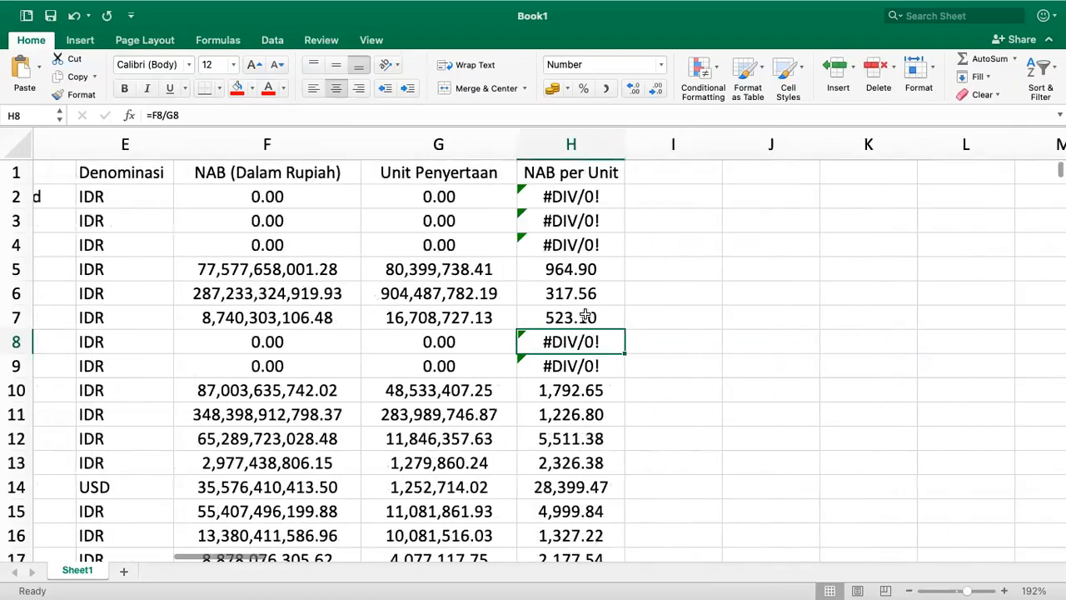
scroll(419, 276, "left", 1)
left_click(333, 200)
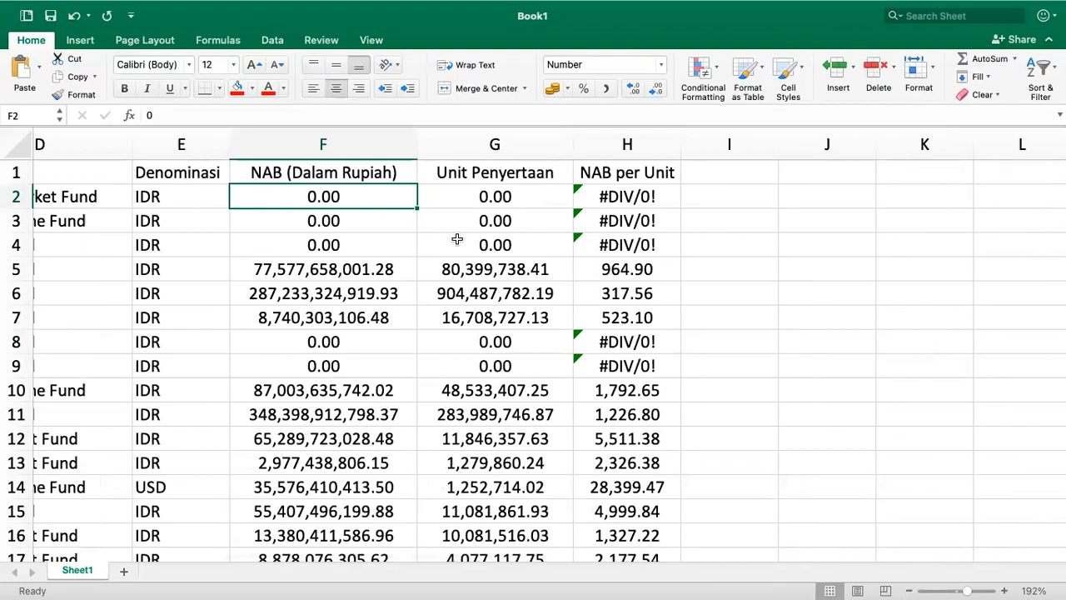
scroll(457, 239, "down", 8)
scroll(457, 239, "left", 1)
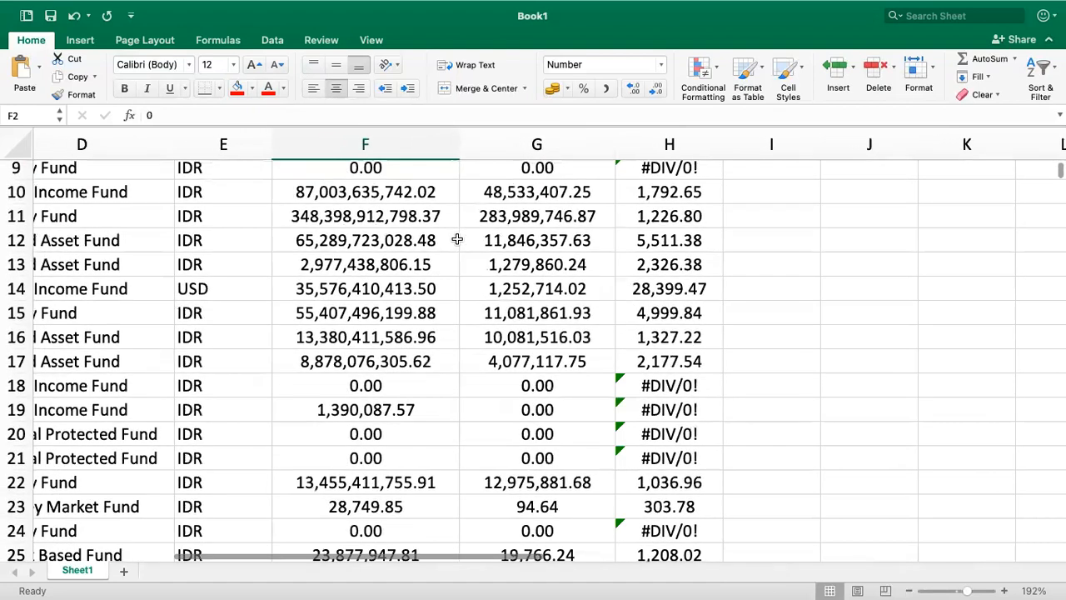
scroll(457, 239, "down", 2)
scroll(457, 239, "left", 1)
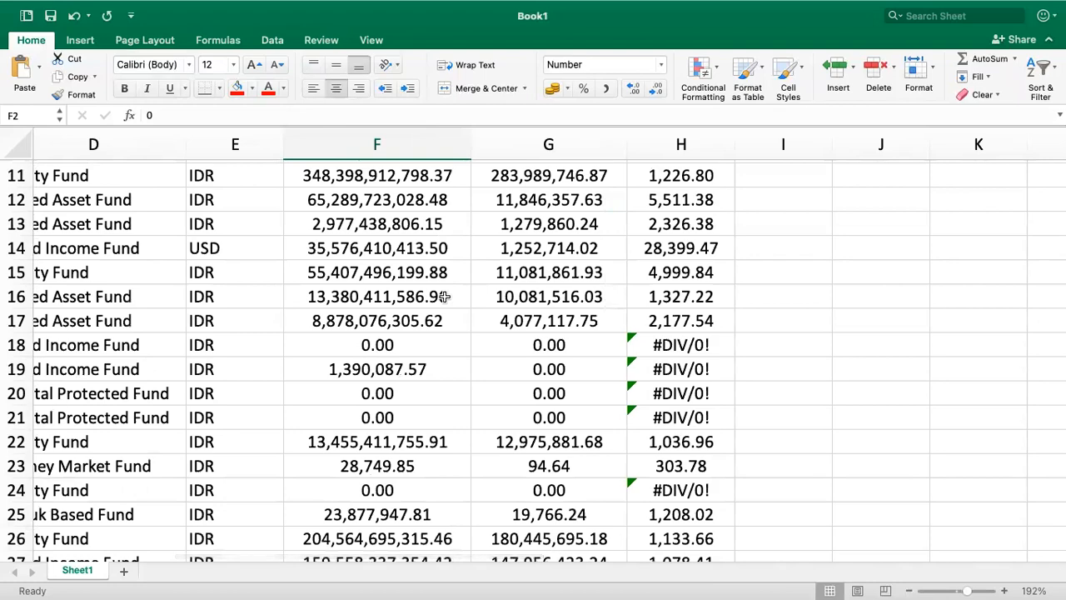
scroll(446, 297, "down", 1)
scroll(446, 297, "left", 1)
Step: Examine the NAB, Unit Penyertaan and product name of the fund in row 19
left_click(544, 354)
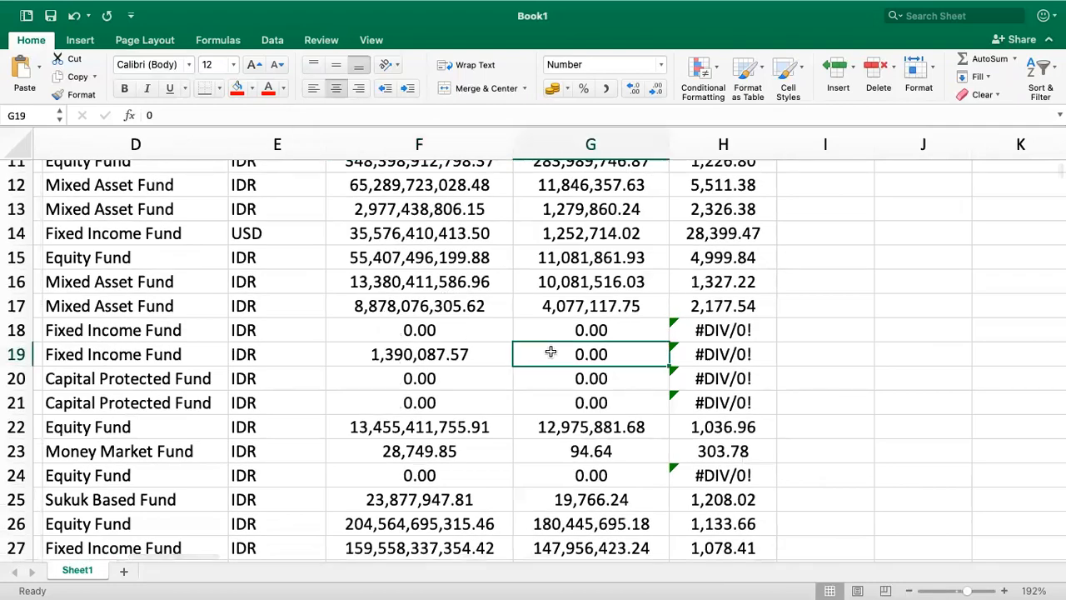
left_click(435, 353)
scroll(435, 353, "left", 15)
scroll(435, 353, "down", 2)
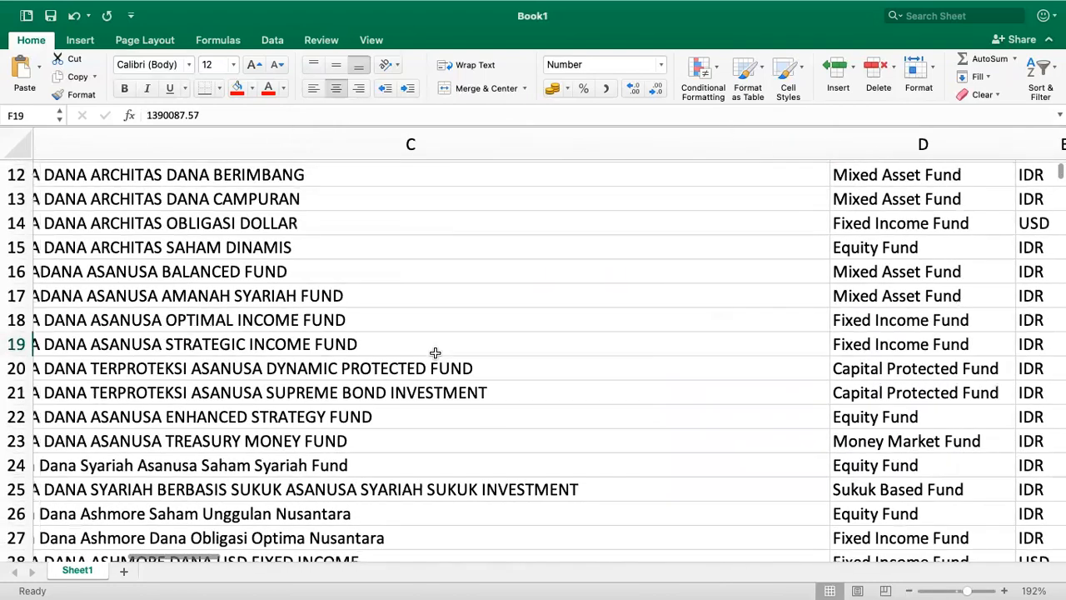
scroll(435, 353, "right", 10)
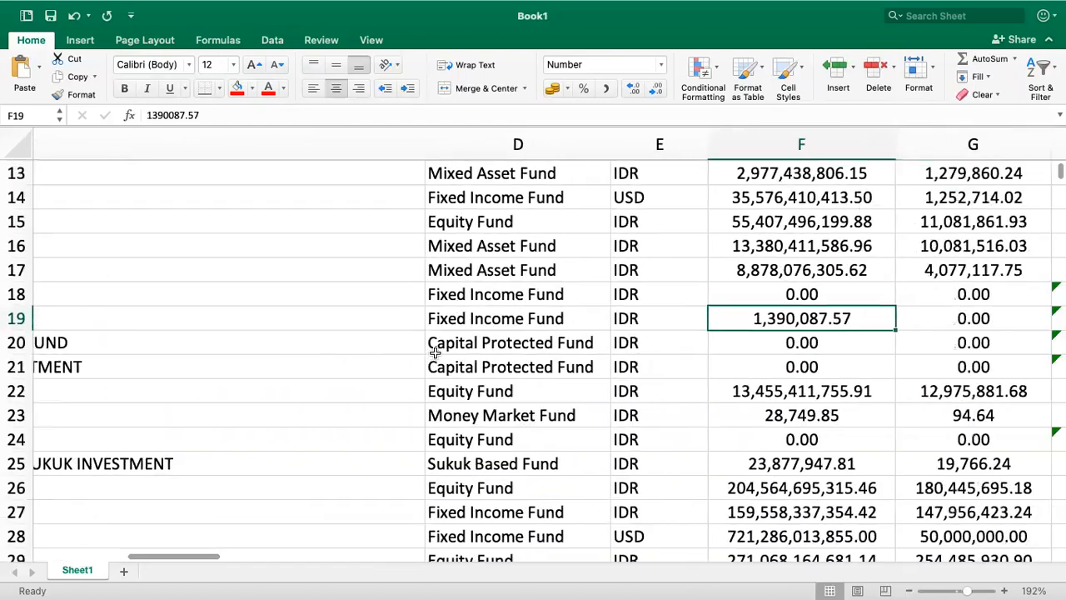
scroll(668, 343, "down", 5)
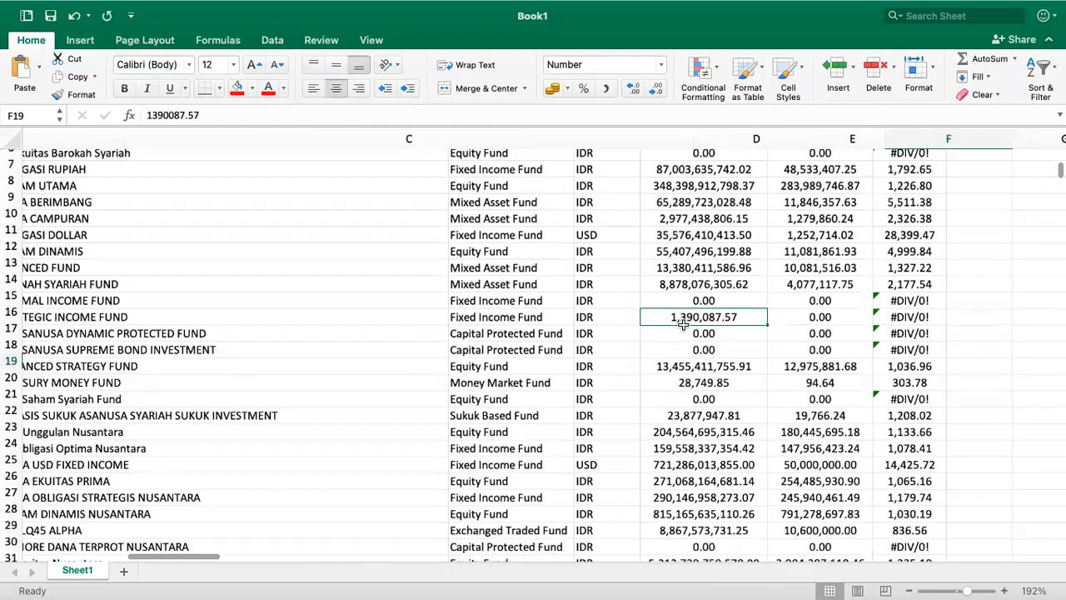
left_click(902, 310)
scroll(883, 388, "right", 2)
scroll(884, 389, "down", 1)
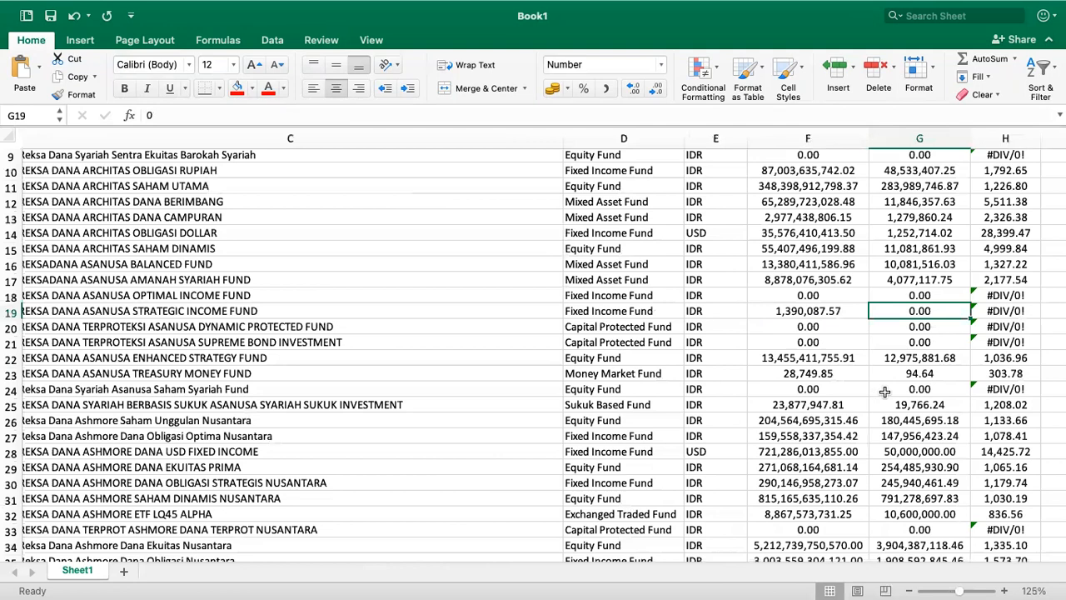
Step: Review the calculated NAB per Unit values against the fund names and types across the table
left_click(962, 336)
left_click(956, 414)
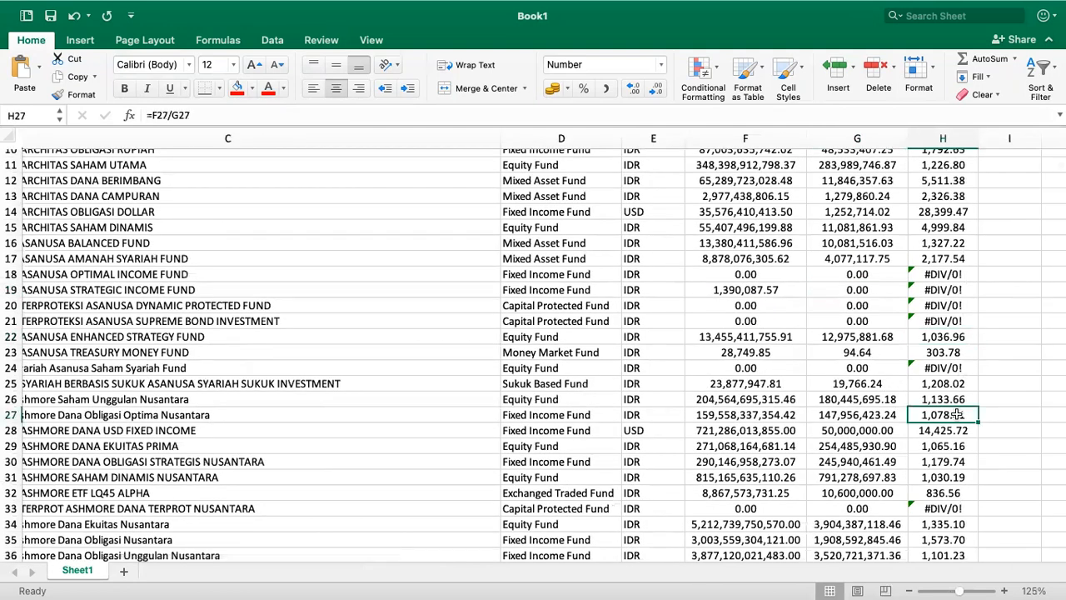
scroll(956, 411, "down", 5)
scroll(956, 412, "up", 10)
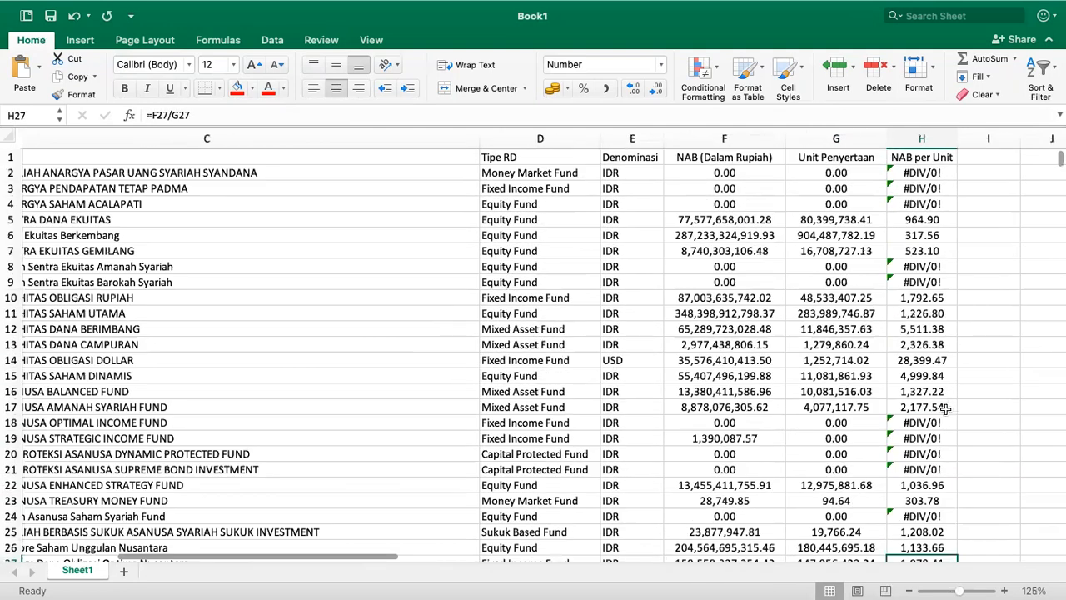
scroll(781, 347, "left", 6)
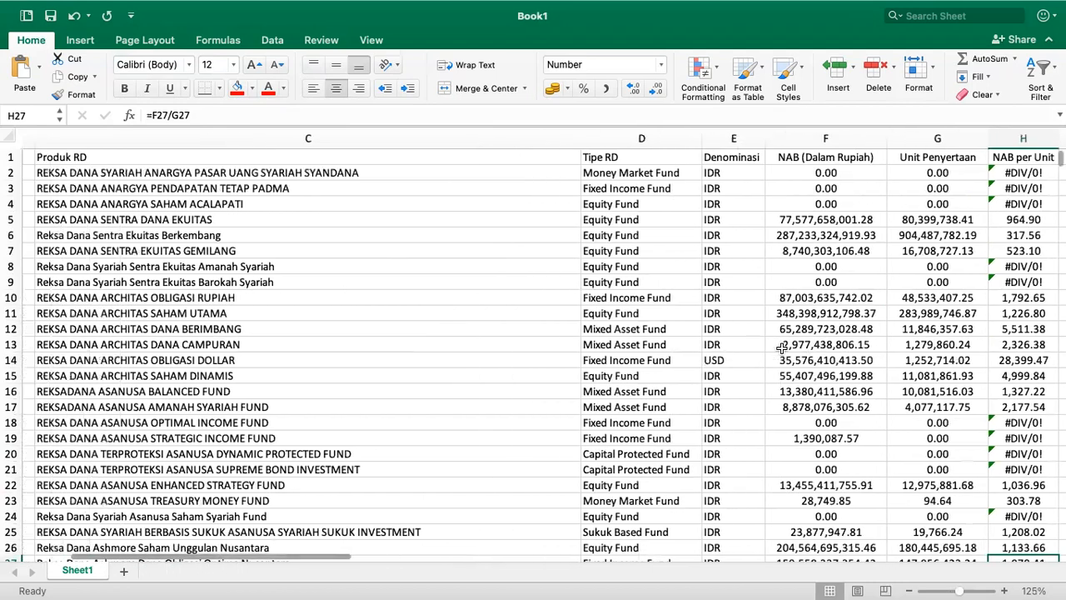
scroll(782, 348, "left", 2)
scroll(782, 348, "right", 8)
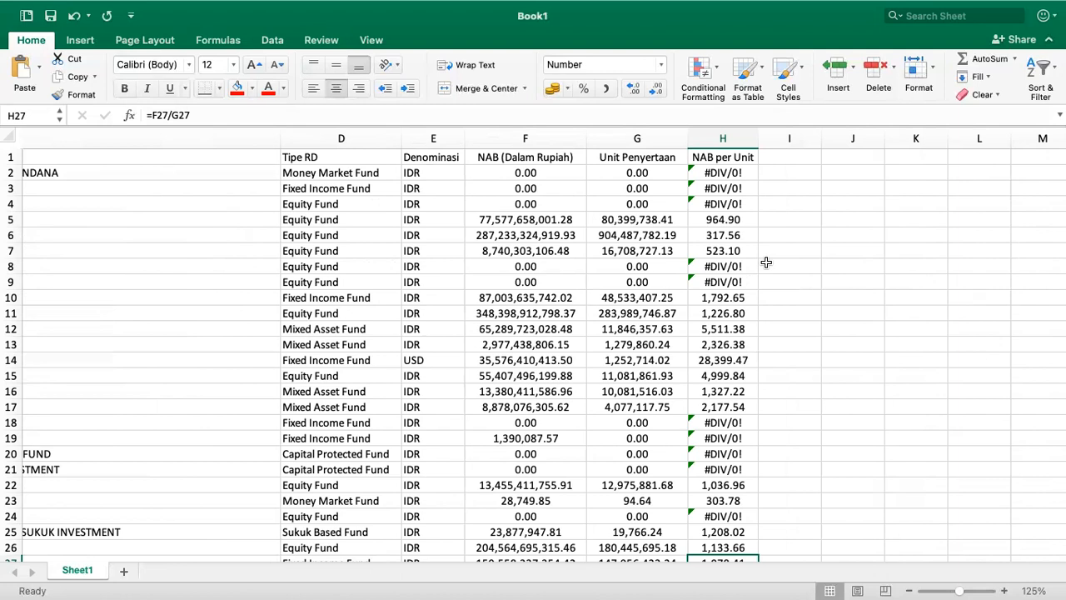
Step: Examine the NAB per Unit of the fund in row 28 alongside its product name, type and denomination
scroll(767, 263, "down", 5)
left_click(737, 418)
scroll(738, 419, "left", 1)
scroll(737, 418, "up", 5)
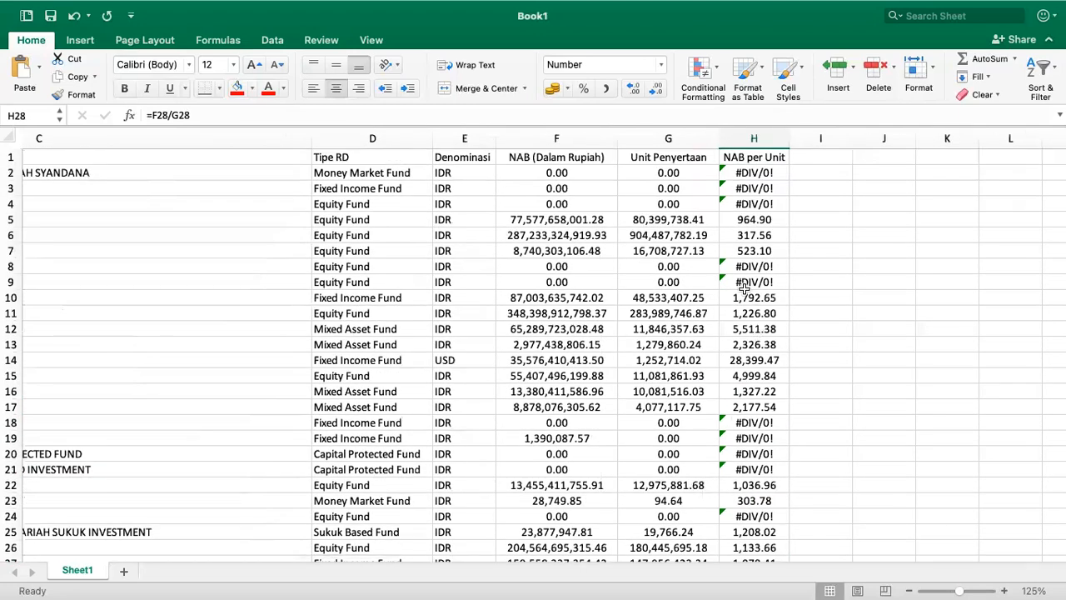
scroll(744, 289, "left", 3)
scroll(744, 289, "left", 1)
scroll(617, 319, "down", 4)
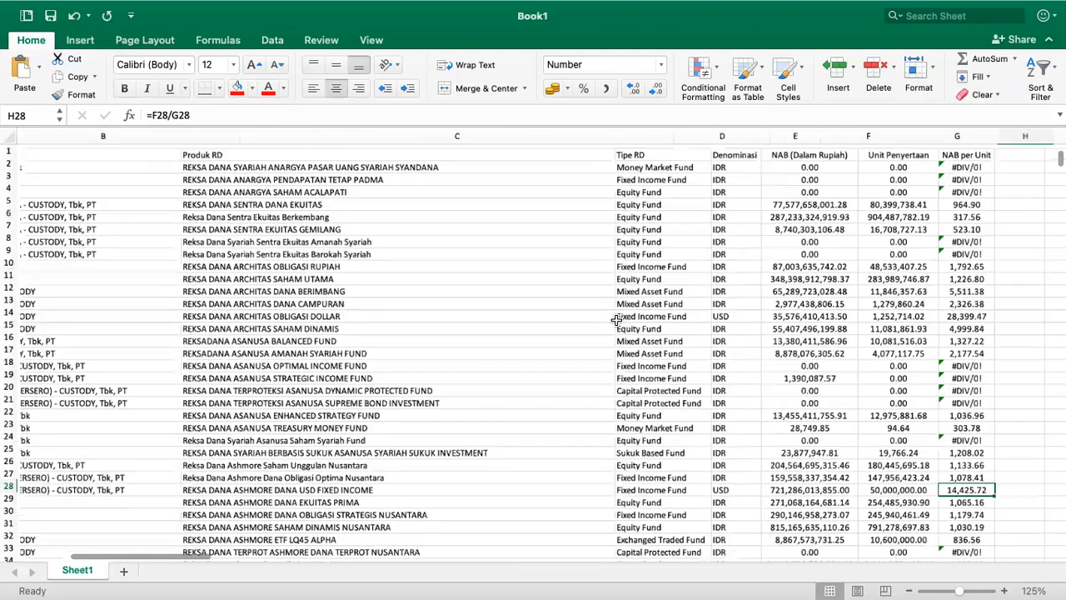
scroll(617, 325, "down", 4)
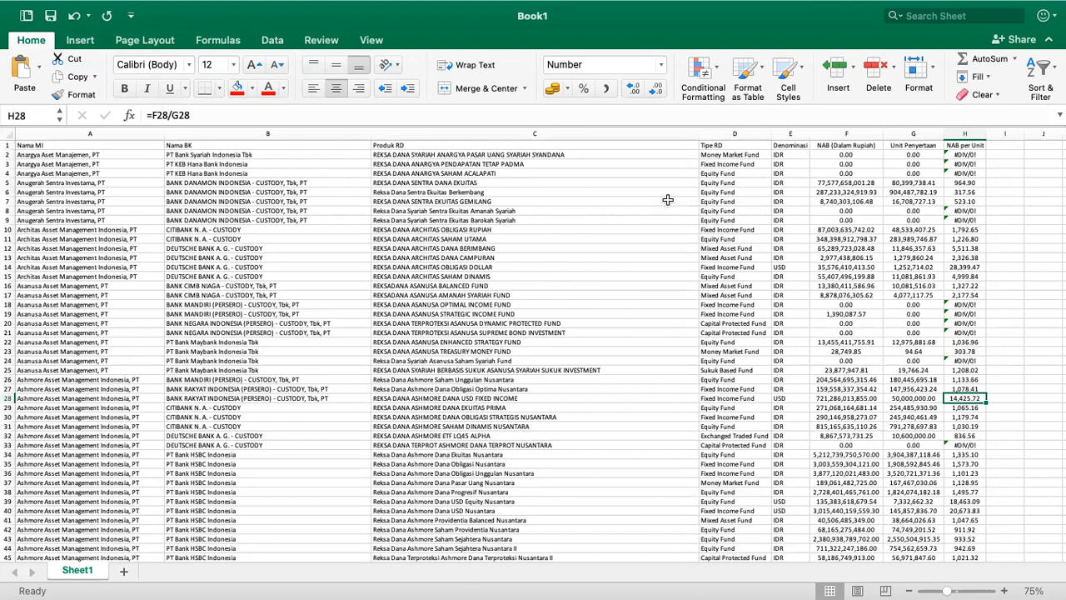
Step: Add filter controls to the header row A1:H1
left_click_drag(950, 142, 9, 149)
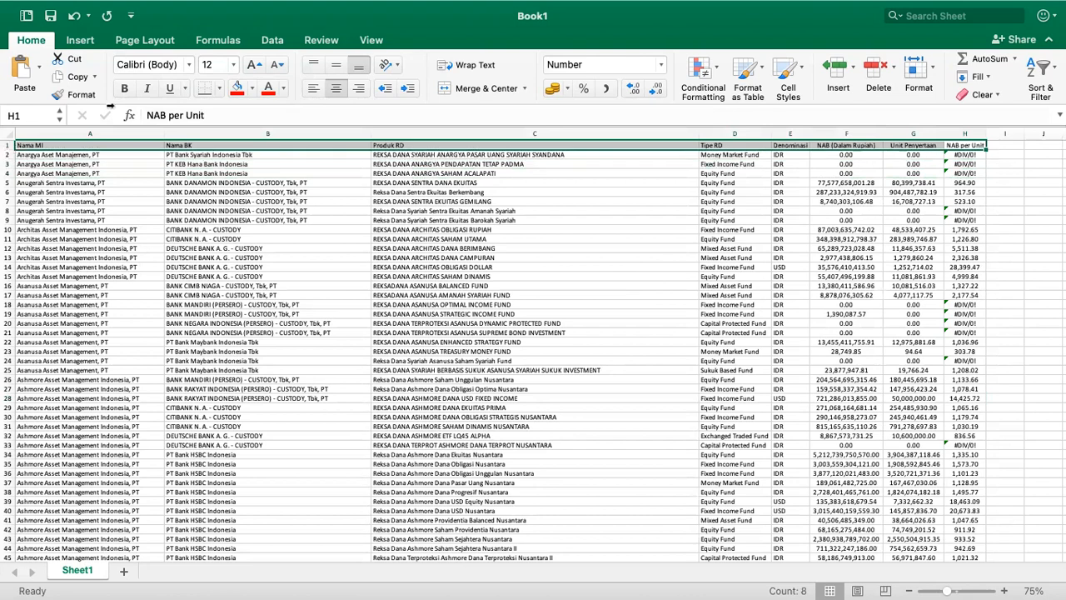
left_click(271, 37)
left_click(271, 37)
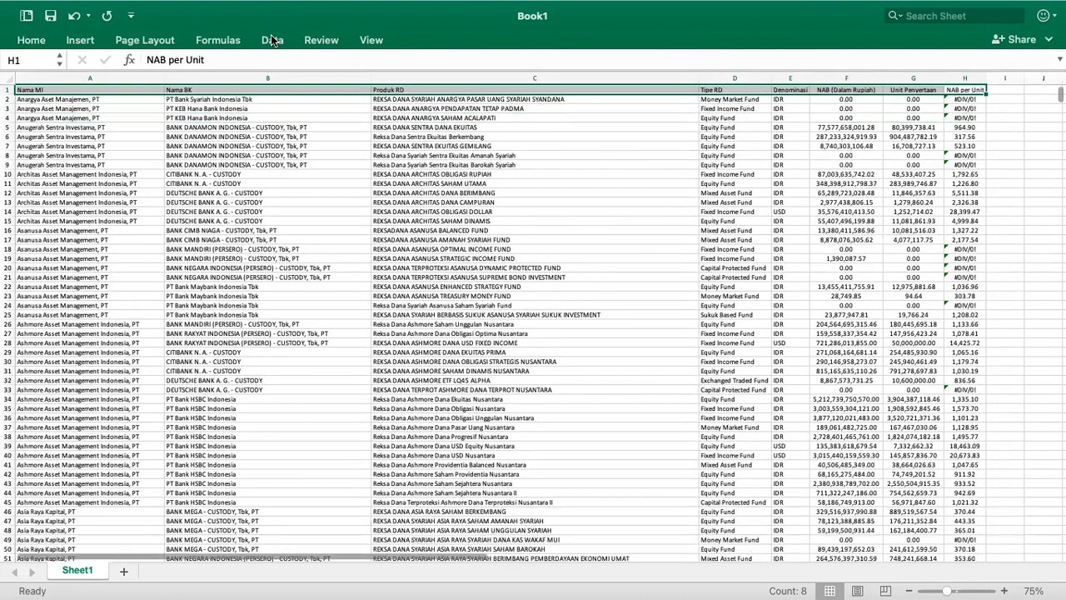
left_click(271, 40)
left_click(356, 74)
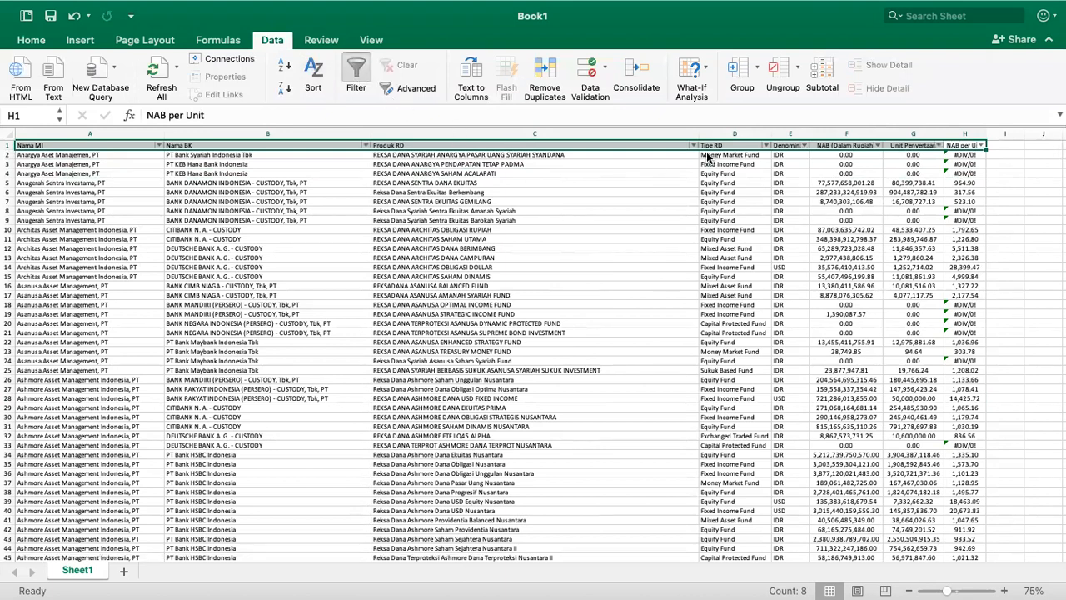
Step: Sort the table by Tipe RD in ascending order
left_click(766, 147)
left_click(819, 58)
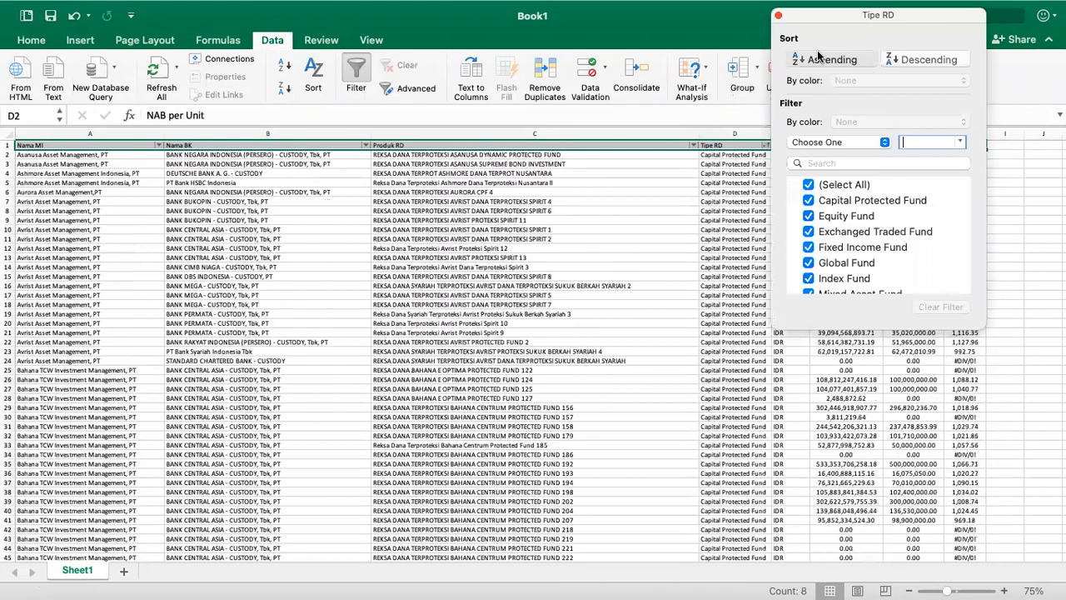
left_click(639, 247)
left_click(710, 213)
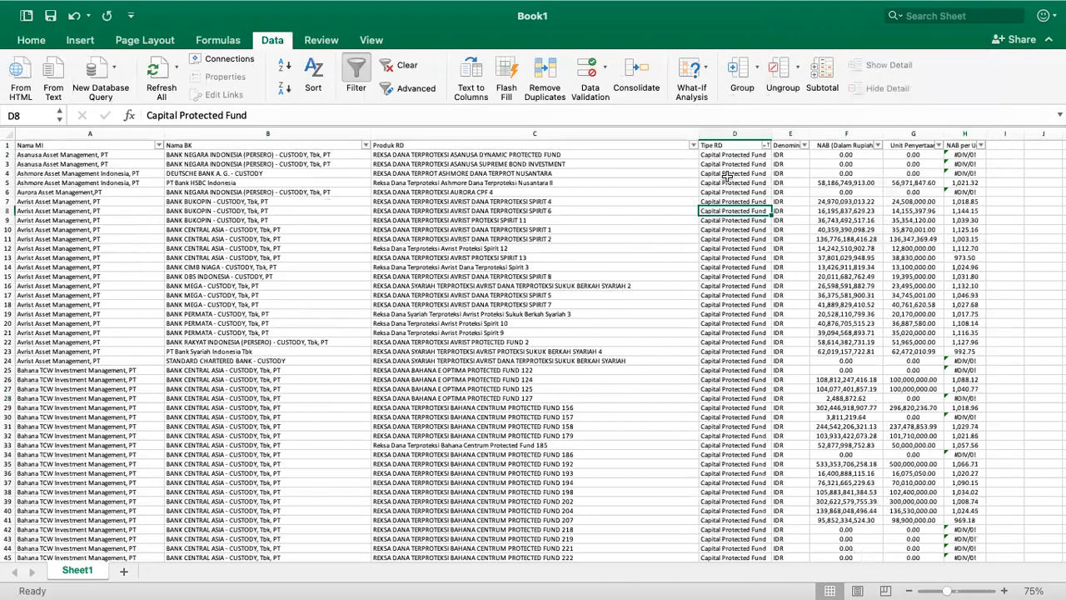
Step: Filter the Tipe RD column to show only Equity Fund records
scroll(726, 175, "up", 5)
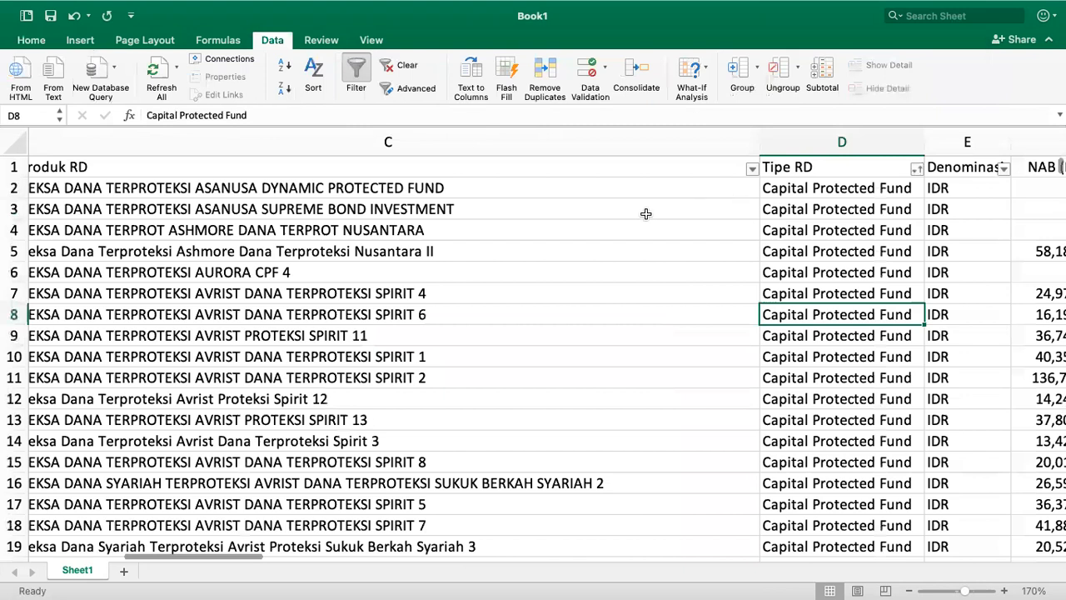
scroll(645, 214, "right", 5)
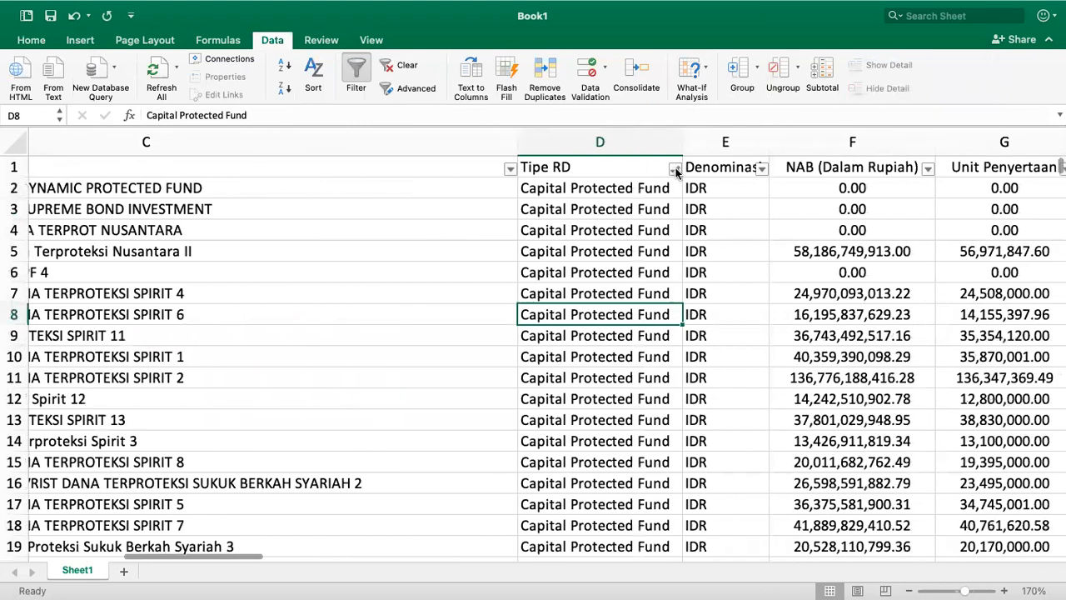
left_click(675, 170)
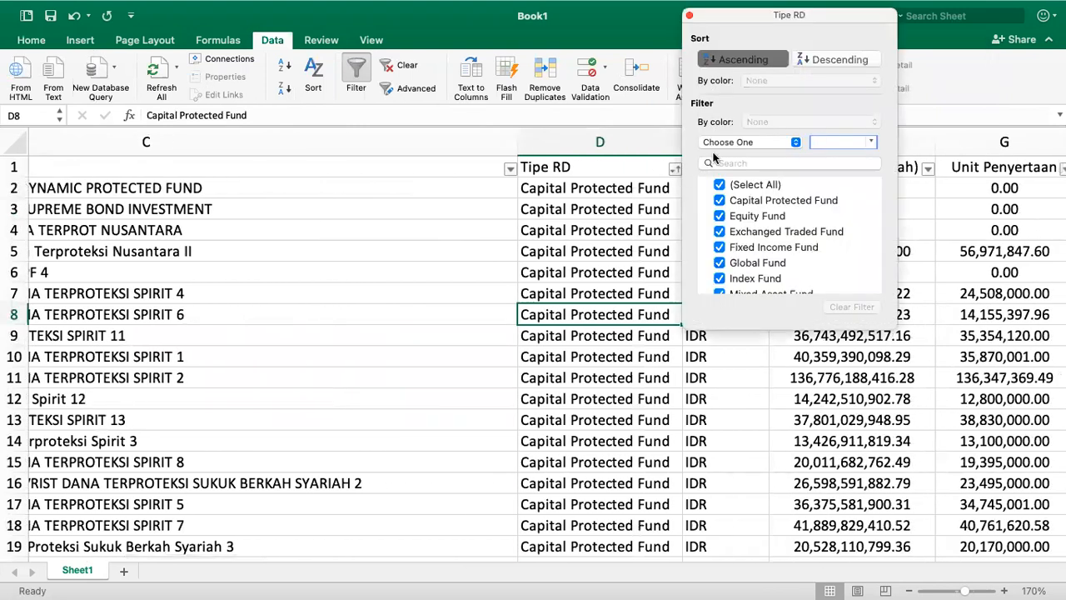
left_click(720, 216)
left_click(571, 282)
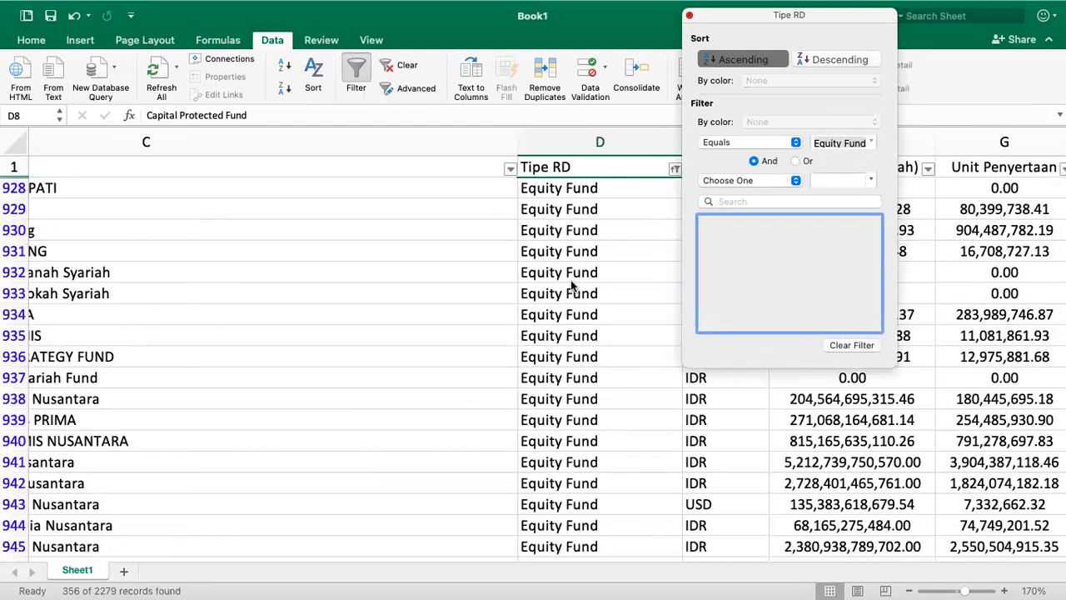
Step: Examine the NAB per Unit values of the filtered equity funds, including the #DIV/0! cells
scroll(568, 287, "down", 3)
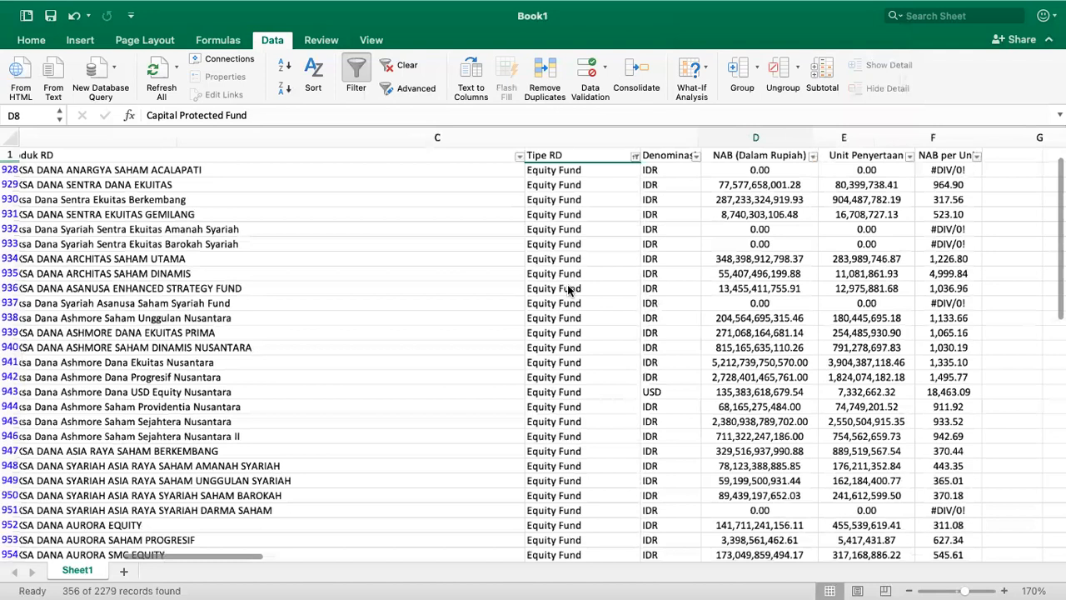
scroll(569, 288, "down", 5)
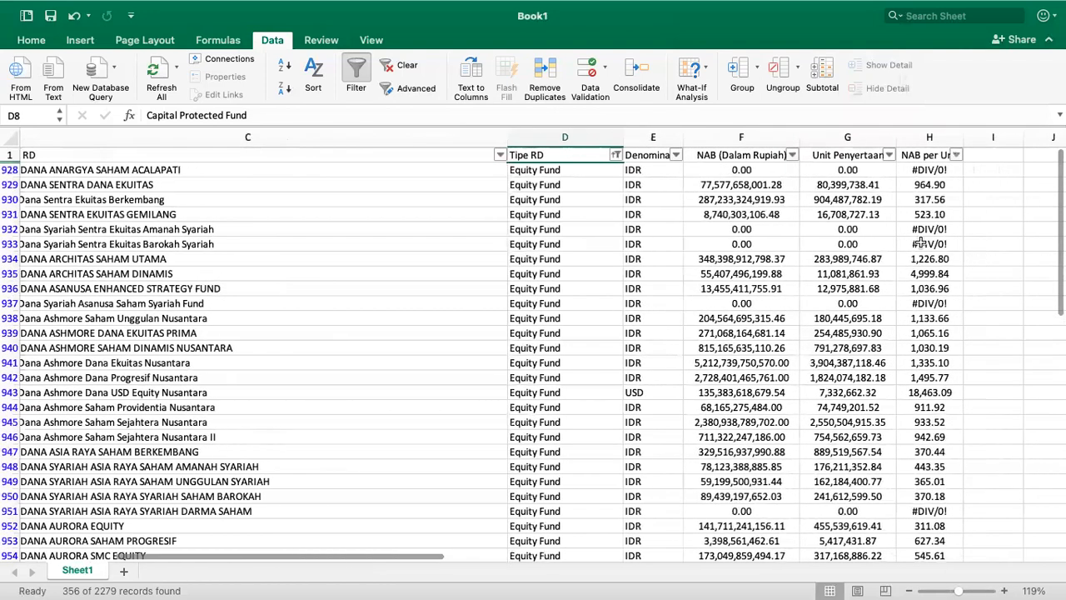
left_click(925, 244)
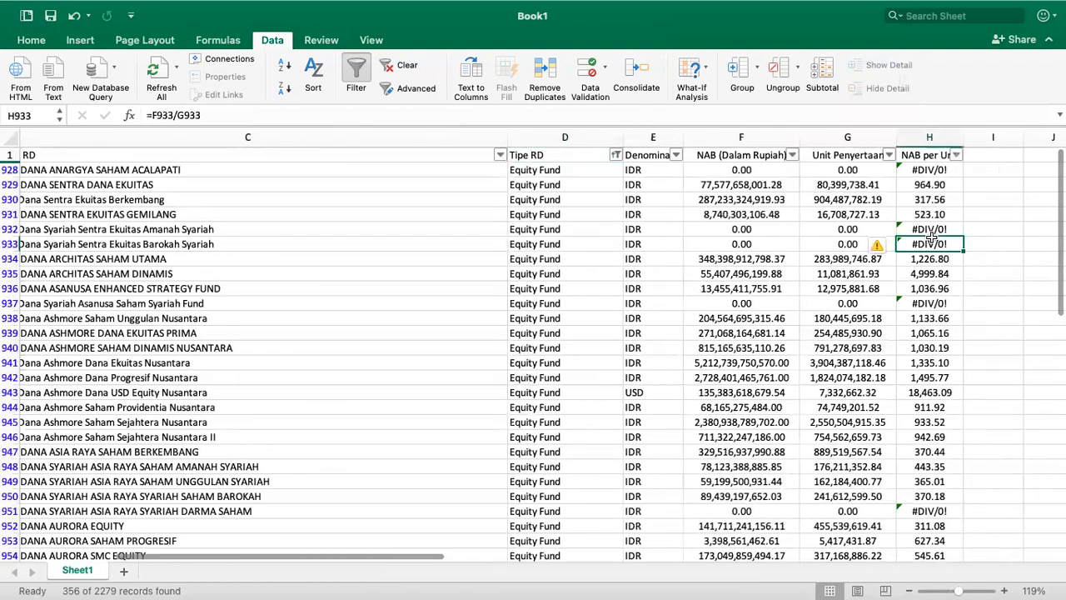
left_click(929, 452)
Step: Review the investment managers, custodian banks, product names and denominations of the filtered equity funds
scroll(783, 304, "left", 10)
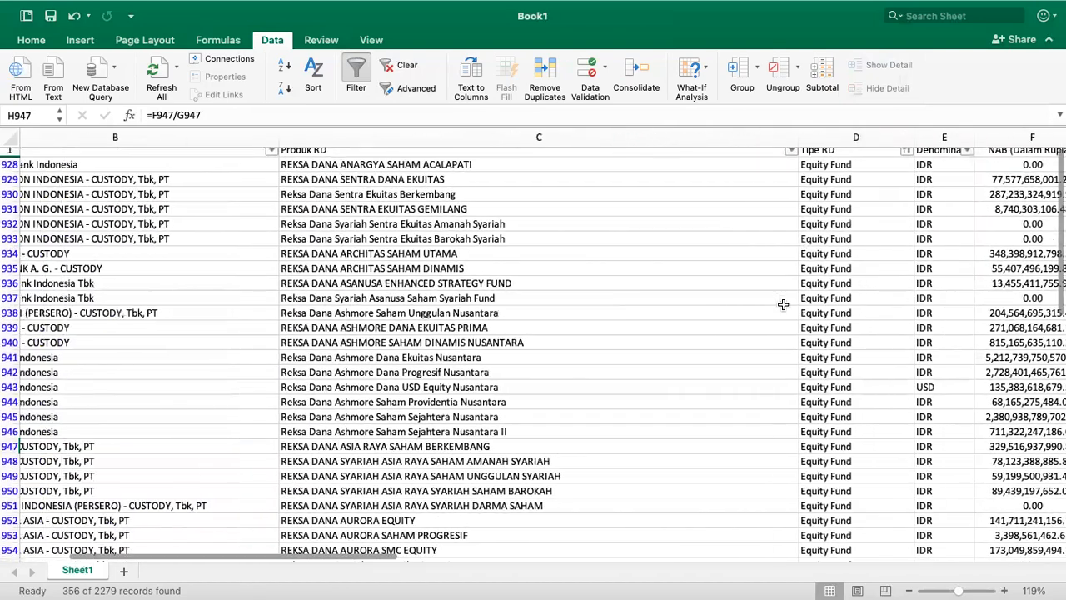
scroll(783, 305, "left", 5)
scroll(783, 305, "up", 1)
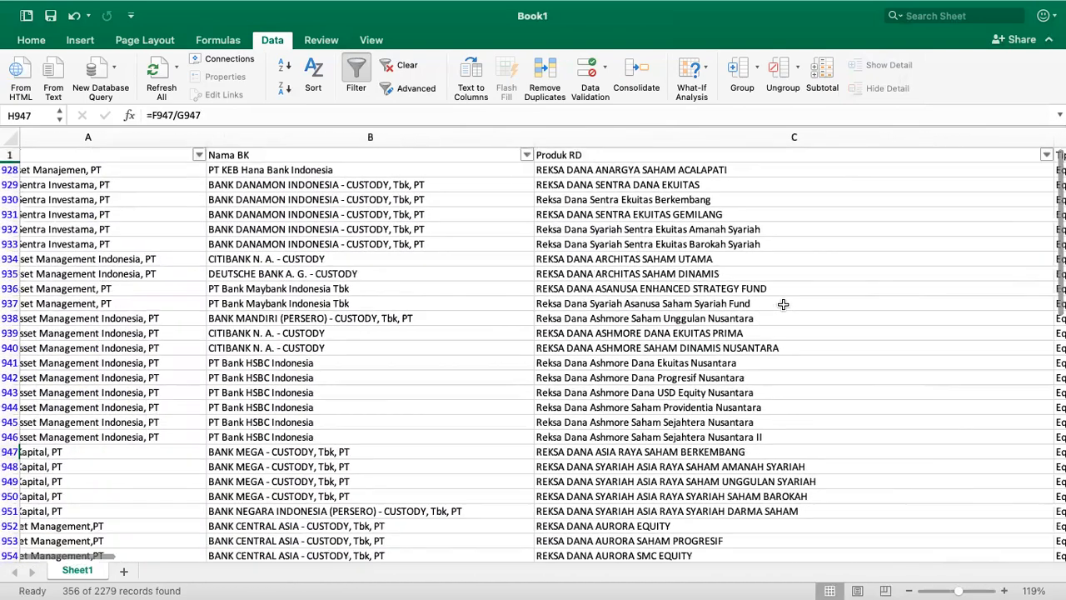
scroll(783, 305, "down", 2)
scroll(783, 305, "up", 2)
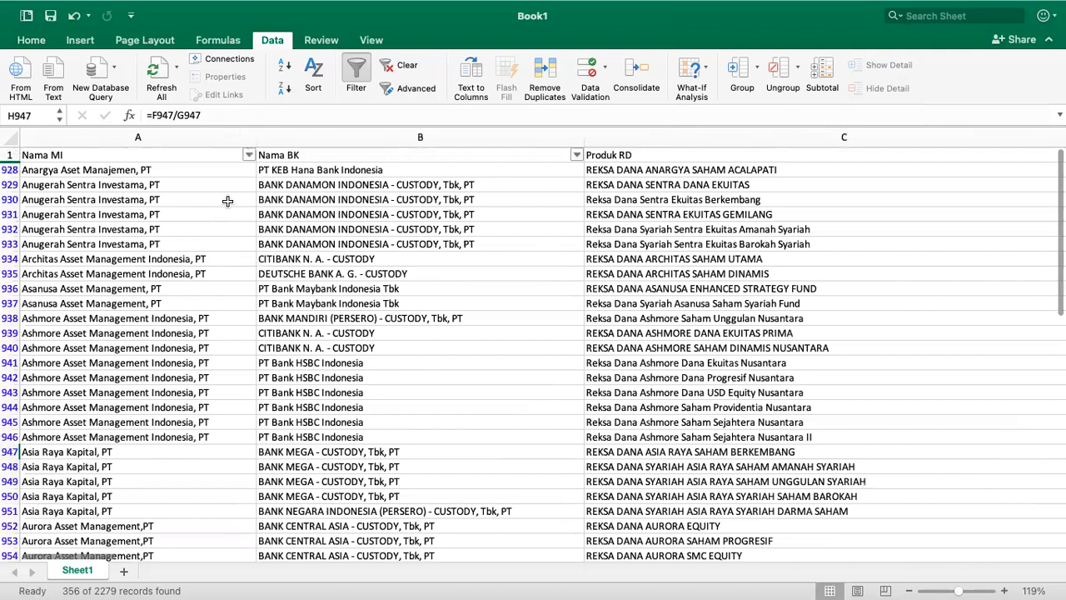
left_click(122, 215)
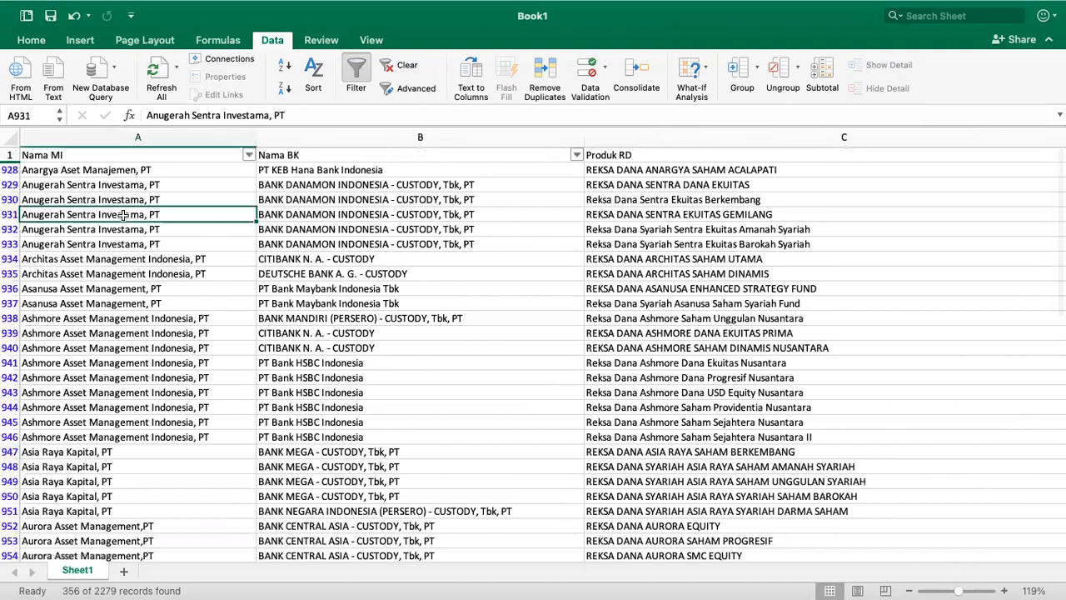
left_click(319, 215)
left_click(759, 200)
scroll(758, 200, "right", 10)
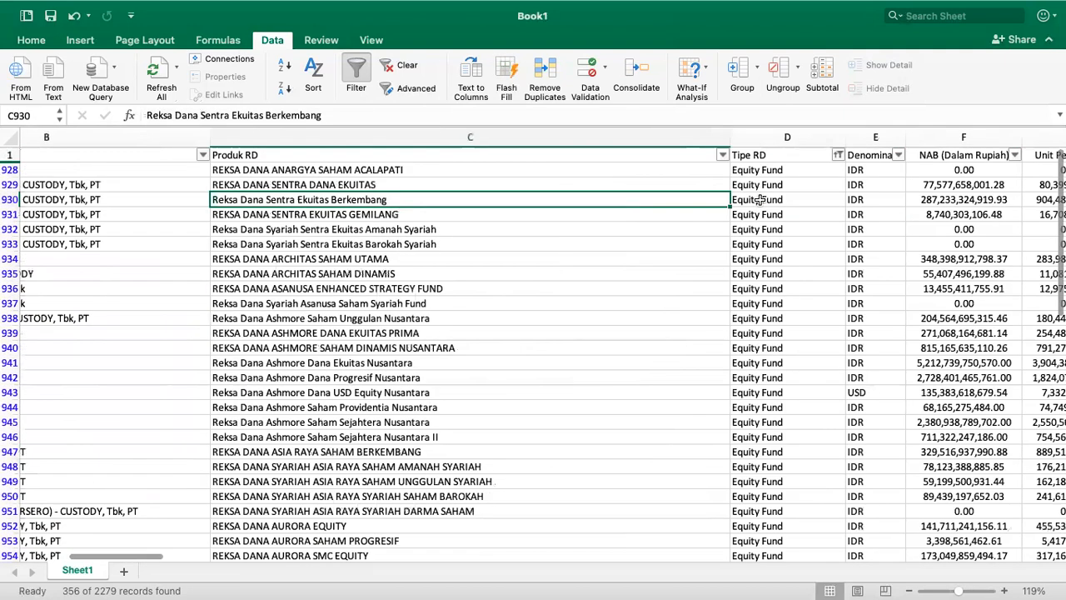
left_click(621, 229)
left_click(733, 229)
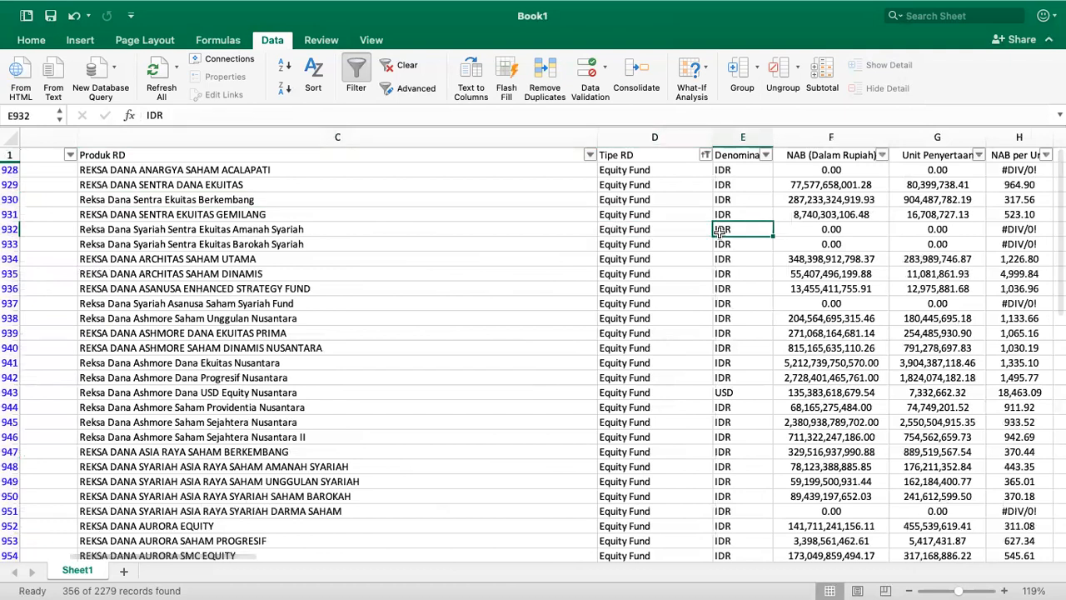
scroll(800, 243, "right", 5)
scroll(834, 245, "right", 1)
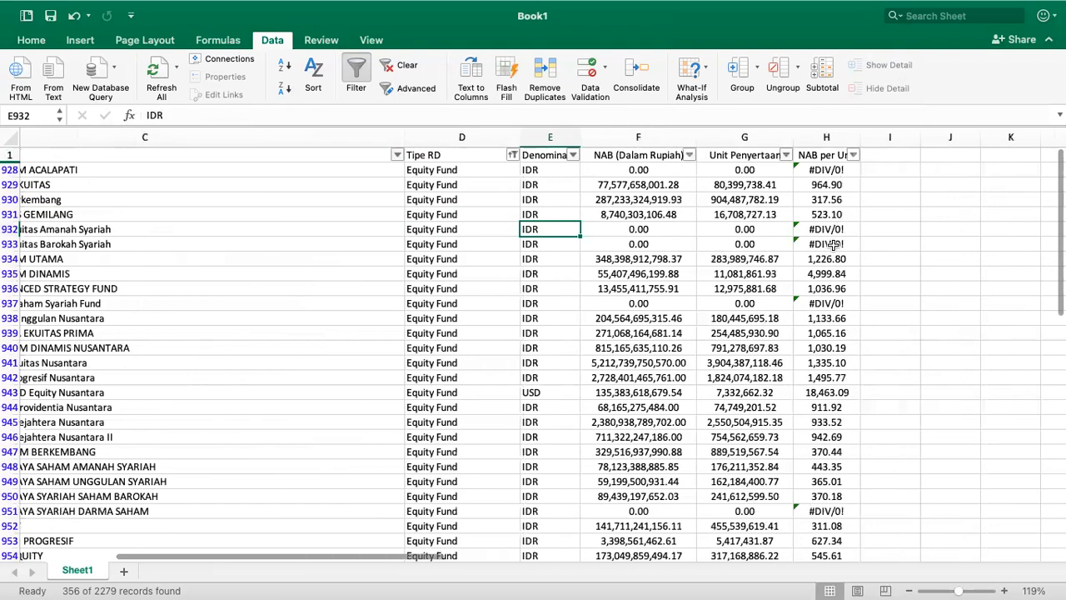
Step: Remove the Equity Fund restriction by selecting all fund types in the Tipe RD filter
left_click(513, 156)
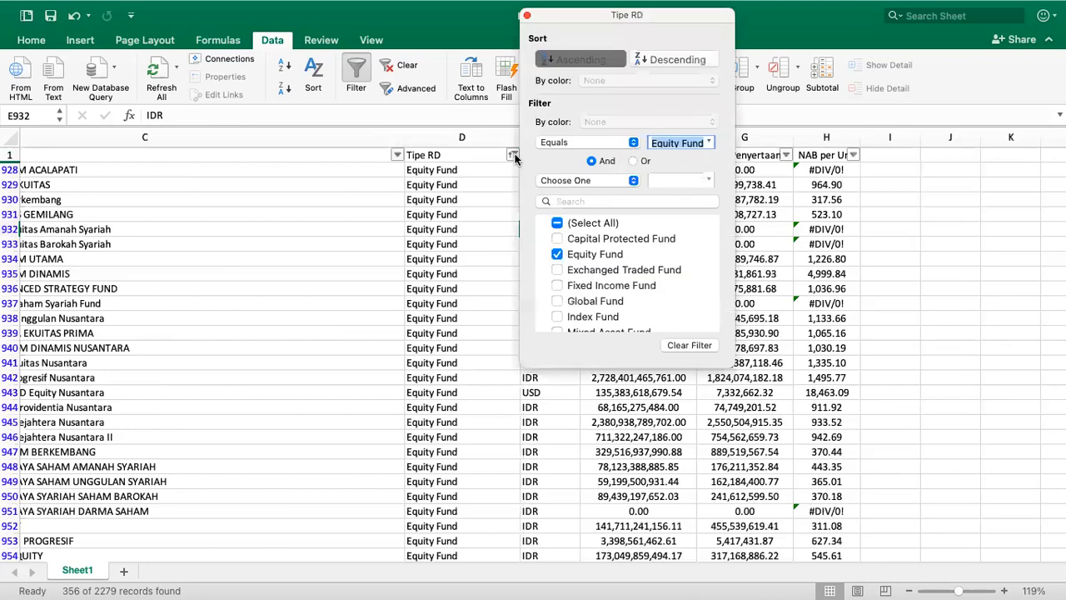
left_click(558, 225)
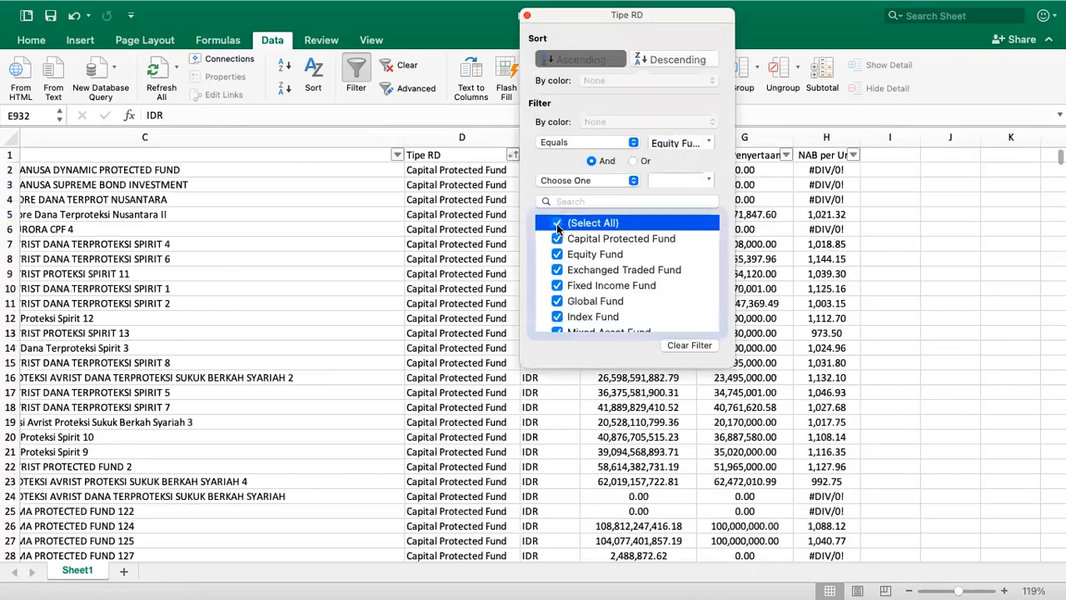
left_click(793, 286)
Step: Sort the table by Nama MI in ascending order
scroll(400, 218, "left", 10)
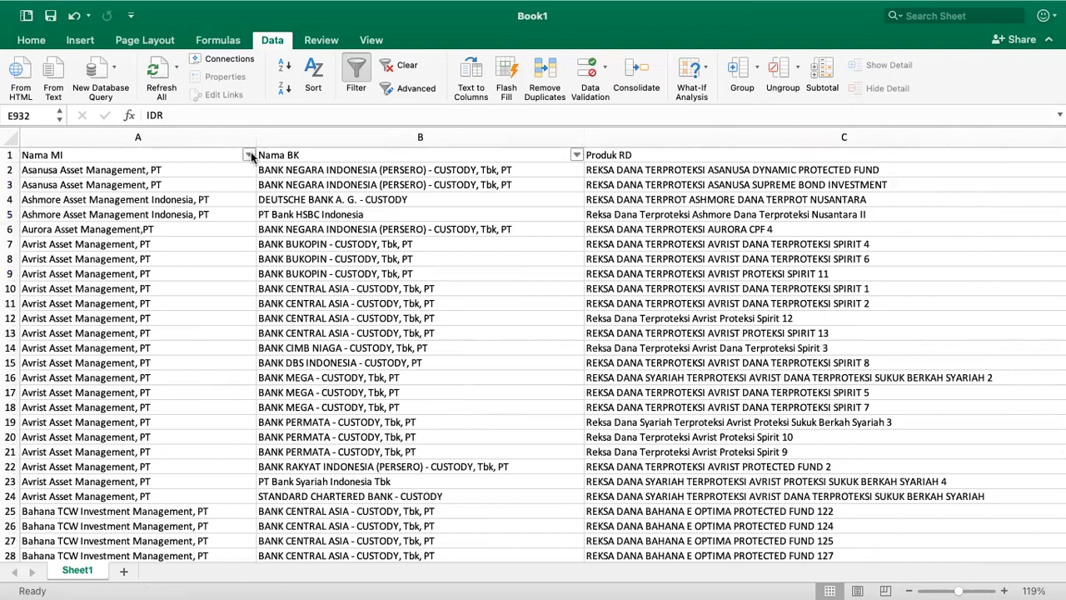
left_click(249, 155)
left_click(305, 59)
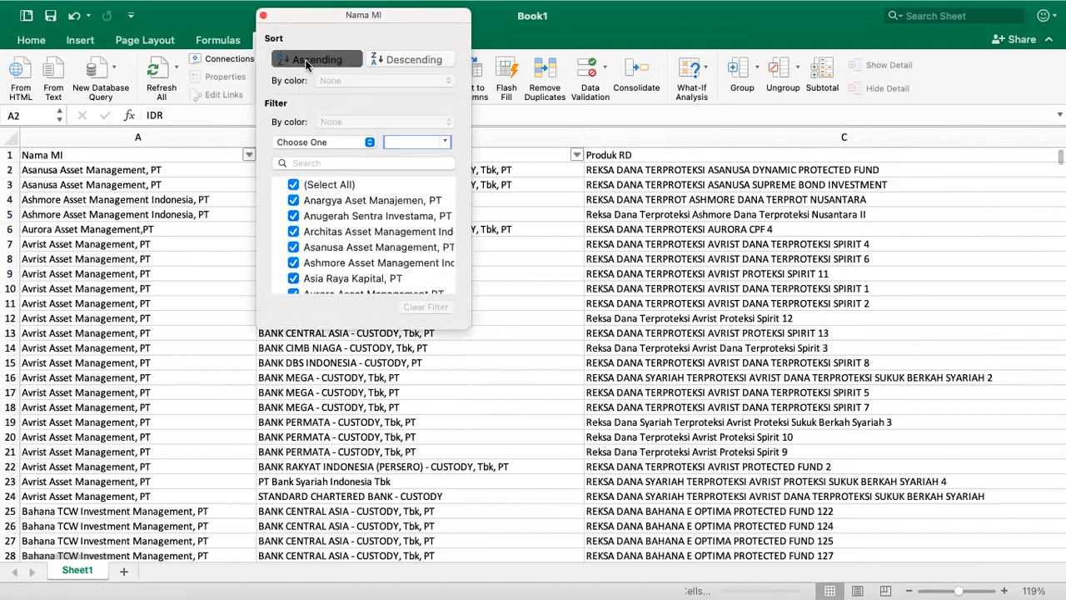
left_click(171, 256)
left_click(179, 316)
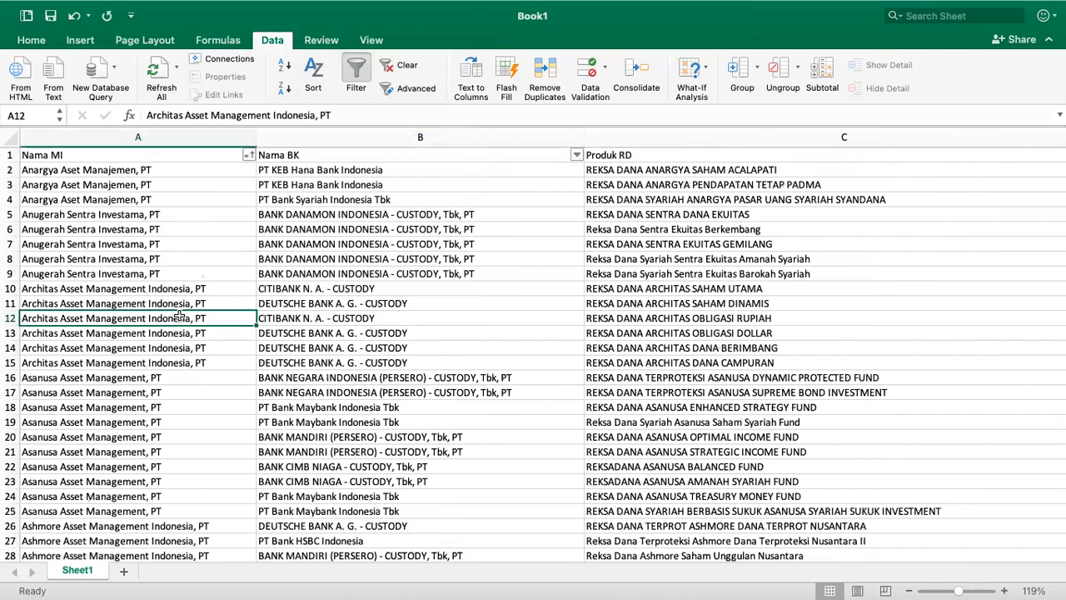
Step: Review the funds grouped under each investment manager in the alphabetically sorted list
scroll(343, 349, "down", 3)
scroll(350, 348, "up", 3)
scroll(353, 348, "down", 15)
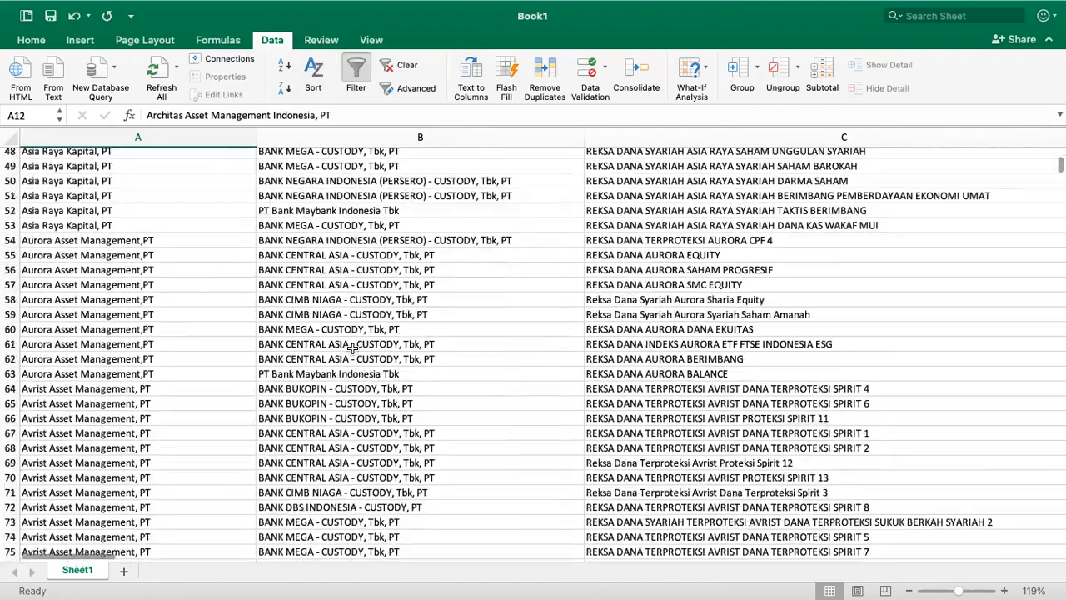
scroll(353, 349, "down", 3)
scroll(354, 348, "up", 9)
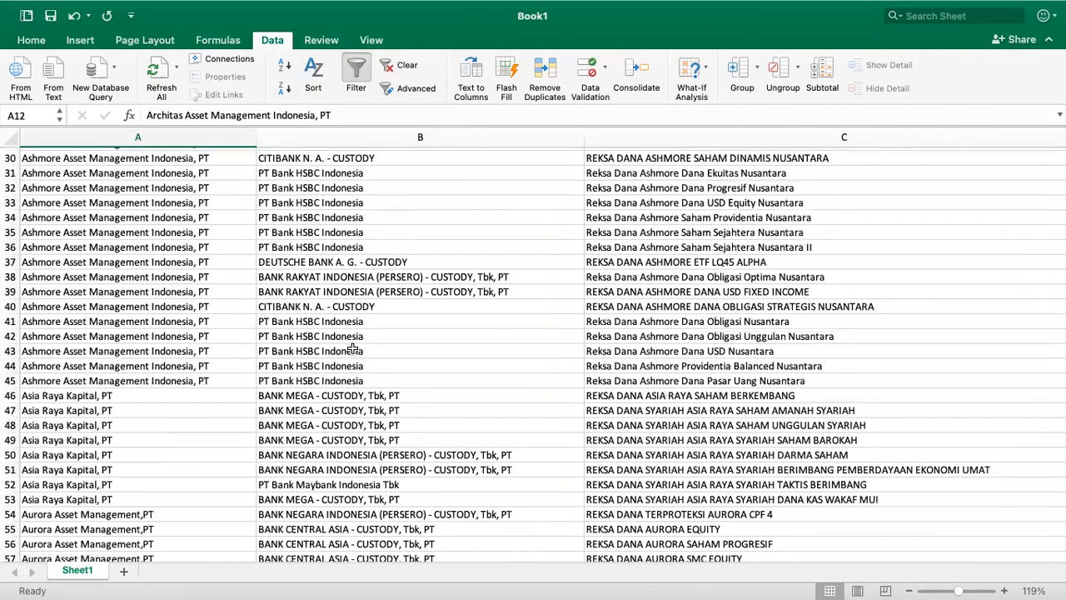
scroll(353, 348, "down", 3)
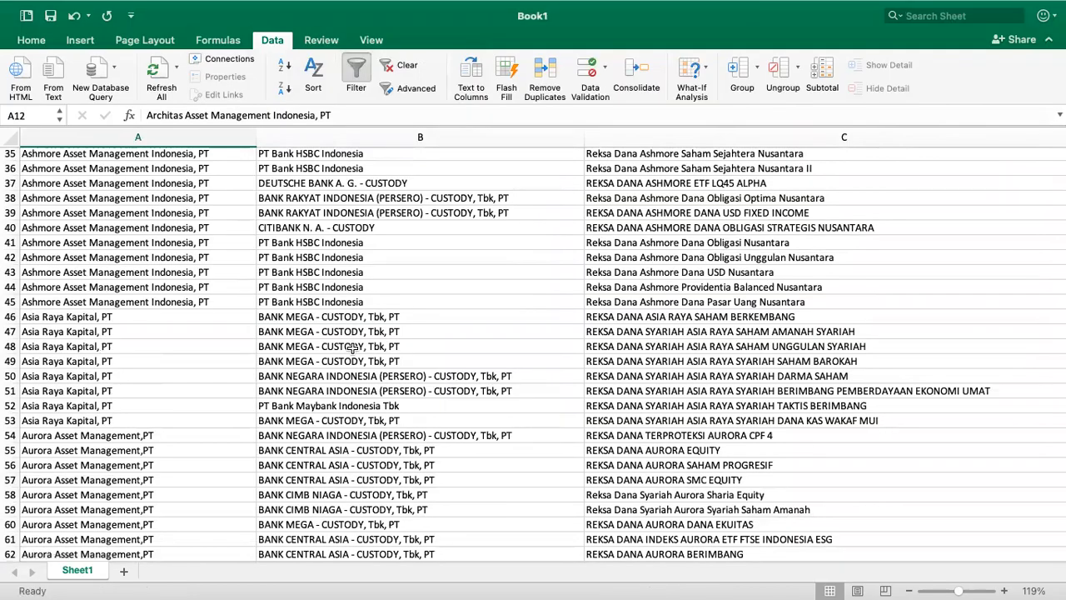
scroll(354, 349, "down", 20)
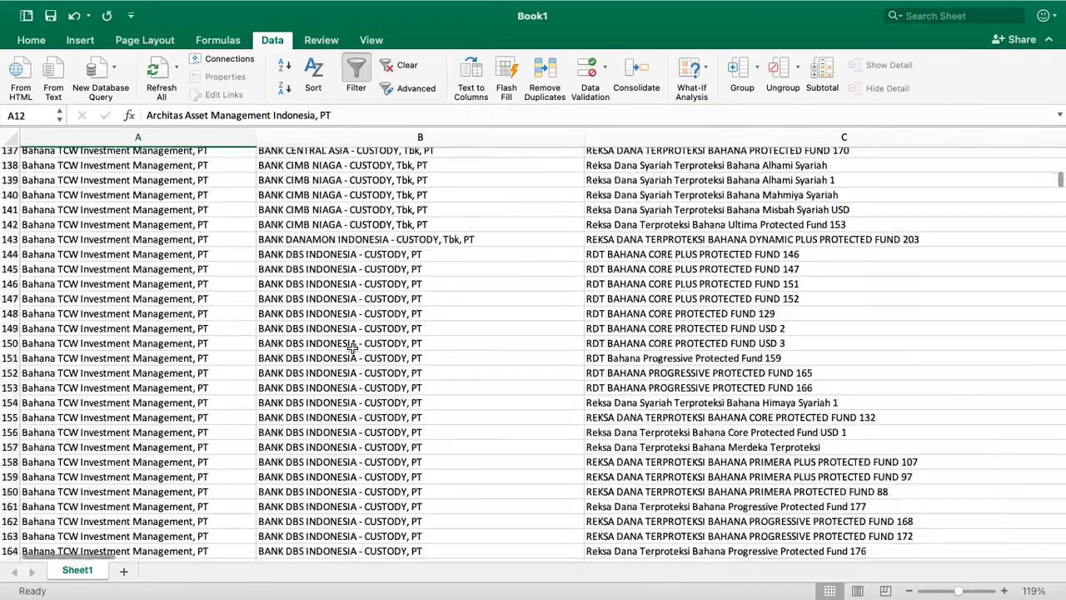
scroll(354, 348, "down", 20)
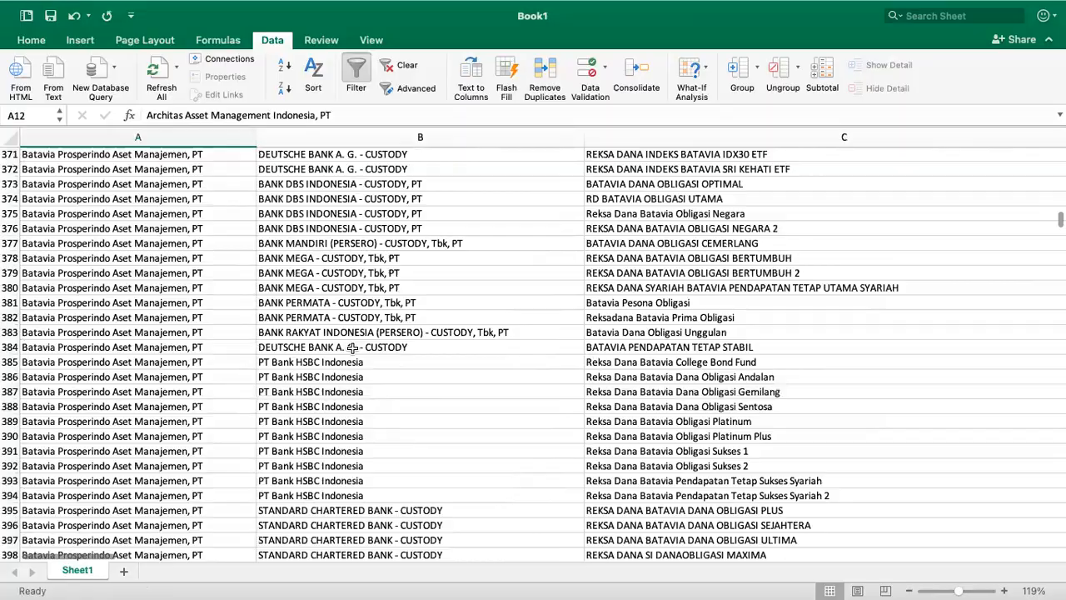
scroll(353, 348, "down", 20)
scroll(353, 348, "up", 20)
scroll(353, 349, "up", 20)
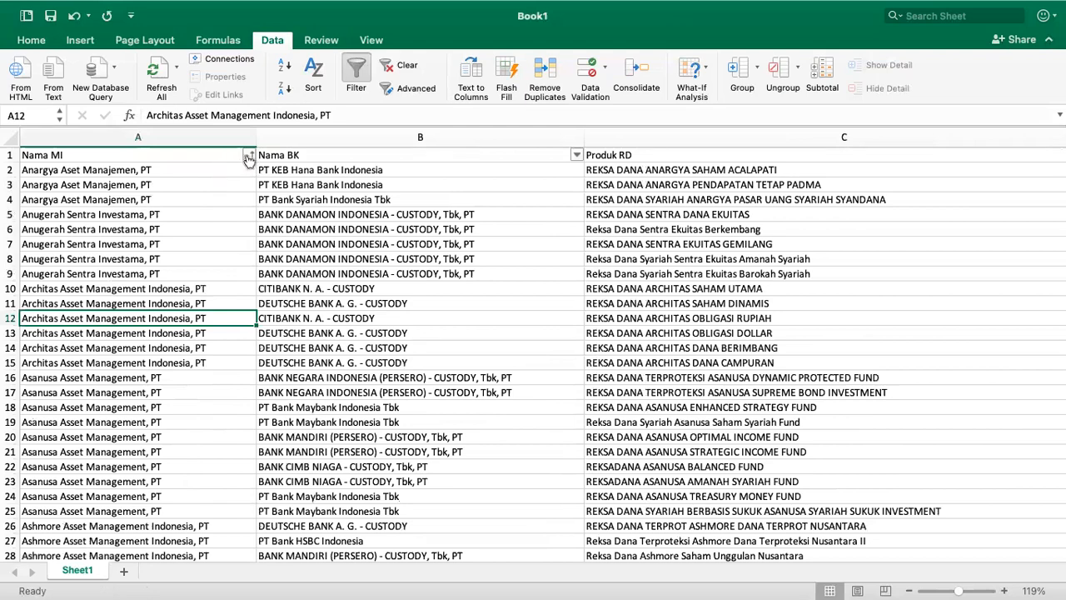
Step: Sort the table by Nama MI in descending order
left_click(248, 156)
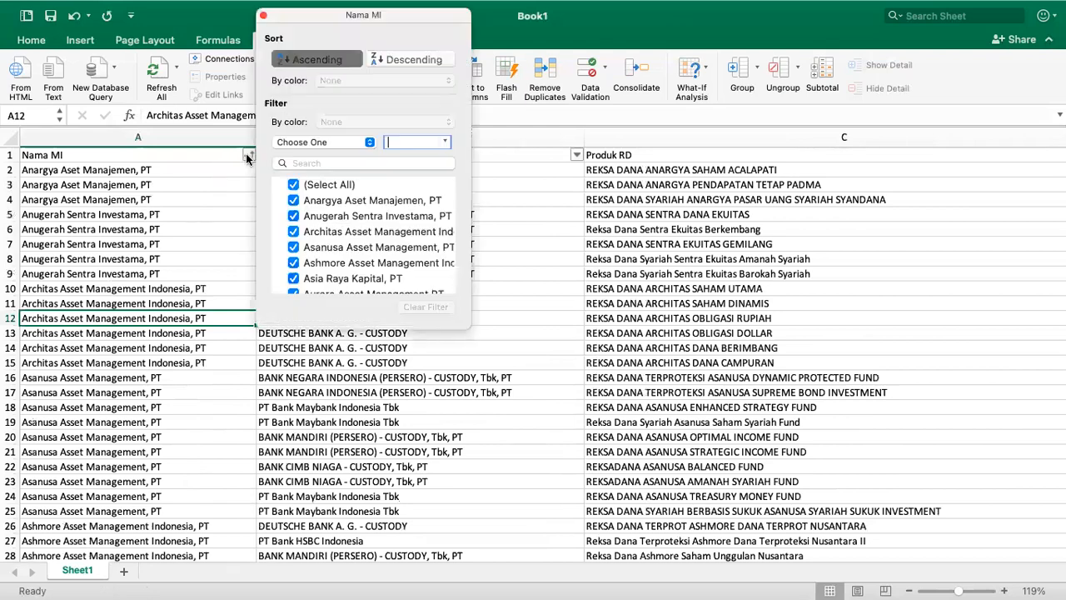
left_click(414, 59)
left_click(263, 15)
Step: Look through the investment managers and their funds in the descending list
scroll(596, 316, "down", 11)
scroll(596, 317, "down", 20)
scroll(597, 317, "down", 20)
scroll(597, 317, "down", 20)
scroll(597, 317, "down", 20)
scroll(597, 317, "down", 20)
scroll(596, 316, "down", 9)
scroll(596, 316, "up", 6)
scroll(596, 317, "up", 1)
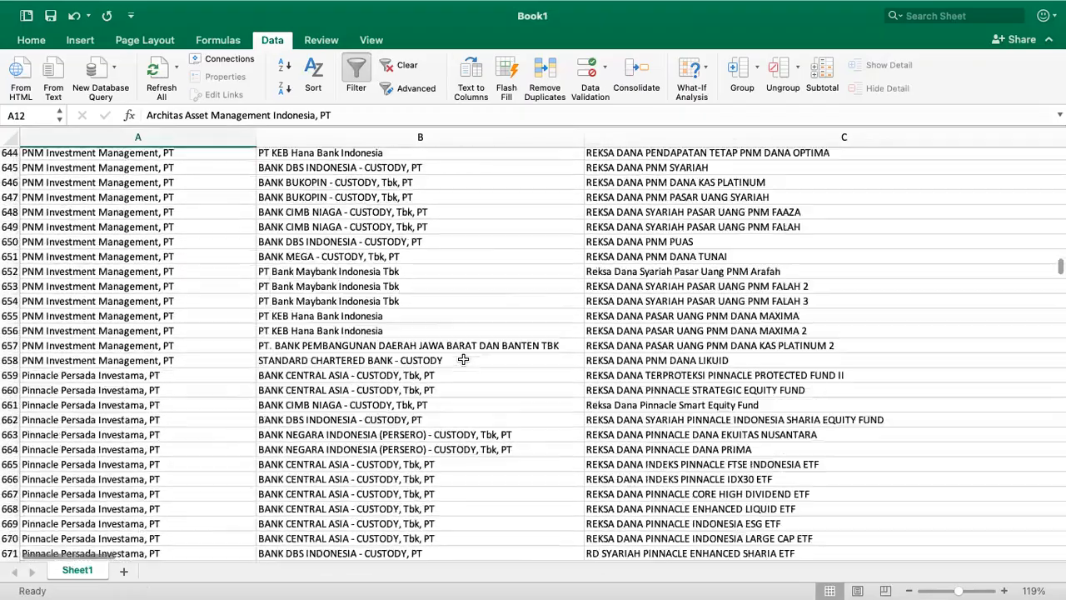
Step: Copy all Panin Asset Management fund rows across columns A to H of Sheet1
scroll(463, 359, "up", 3)
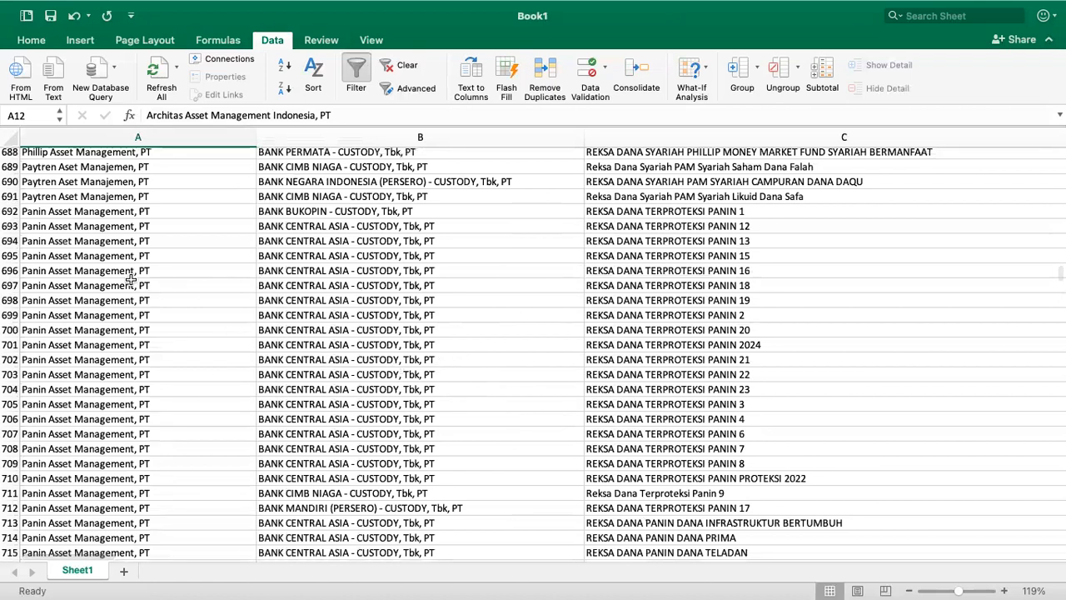
left_click(42, 211)
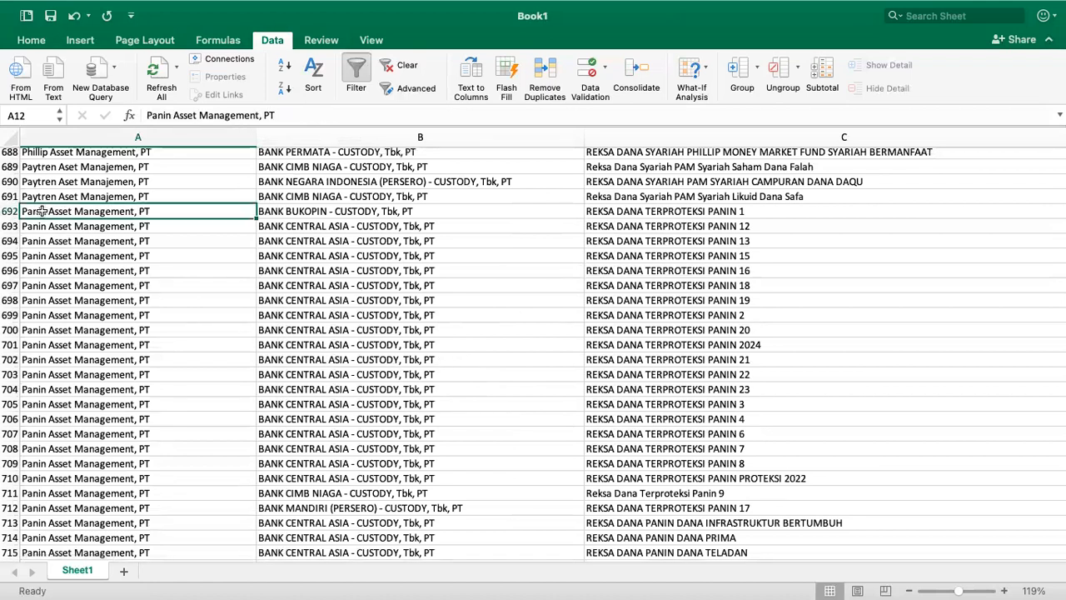
left_click_drag(192, 223, 941, 541)
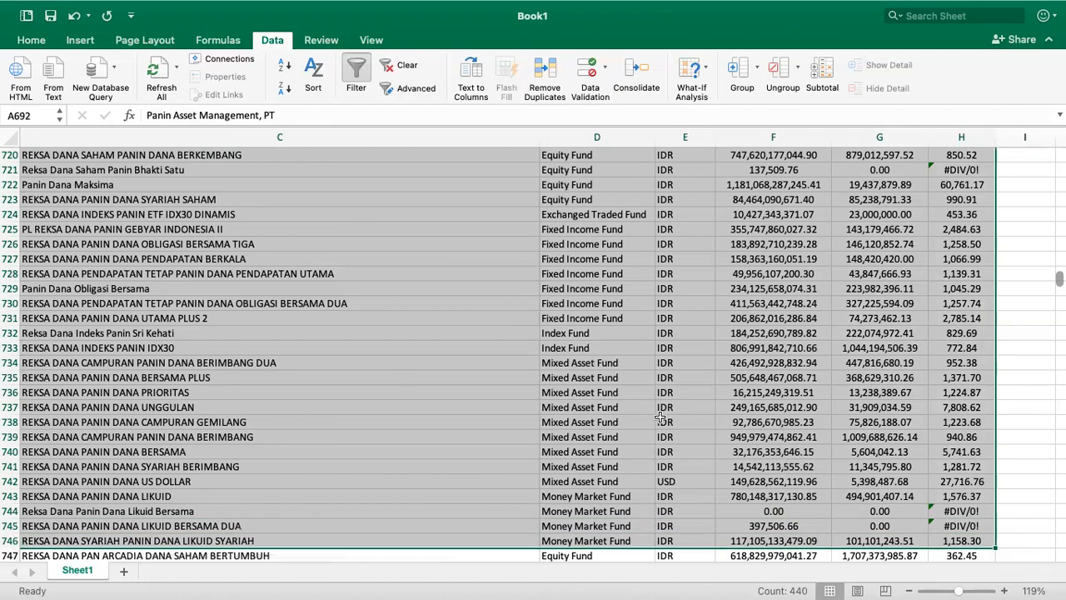
key("super+c")
right_click(513, 392)
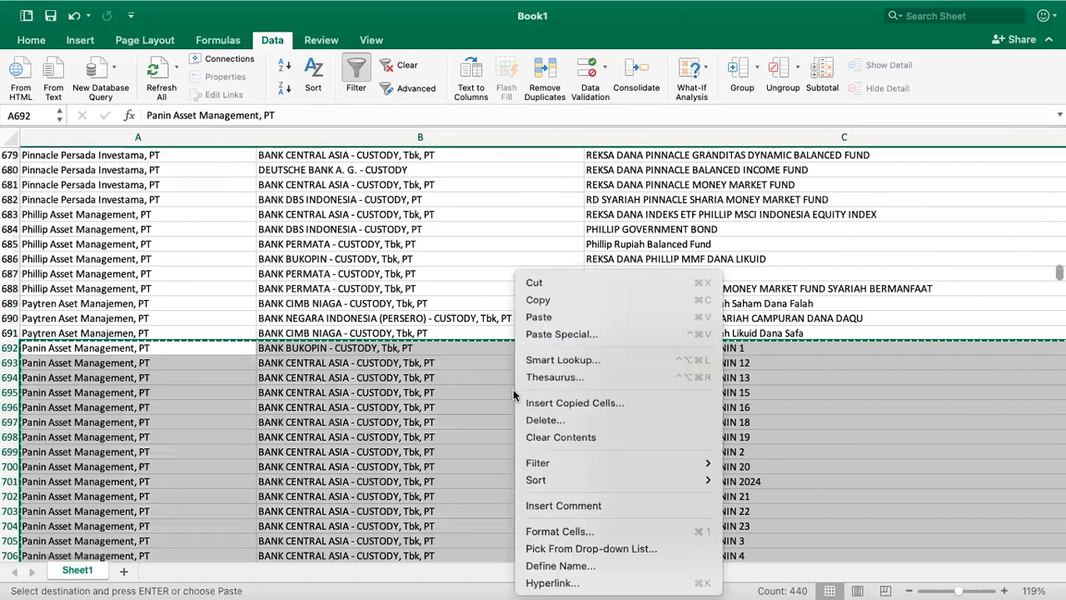
left_click(562, 300)
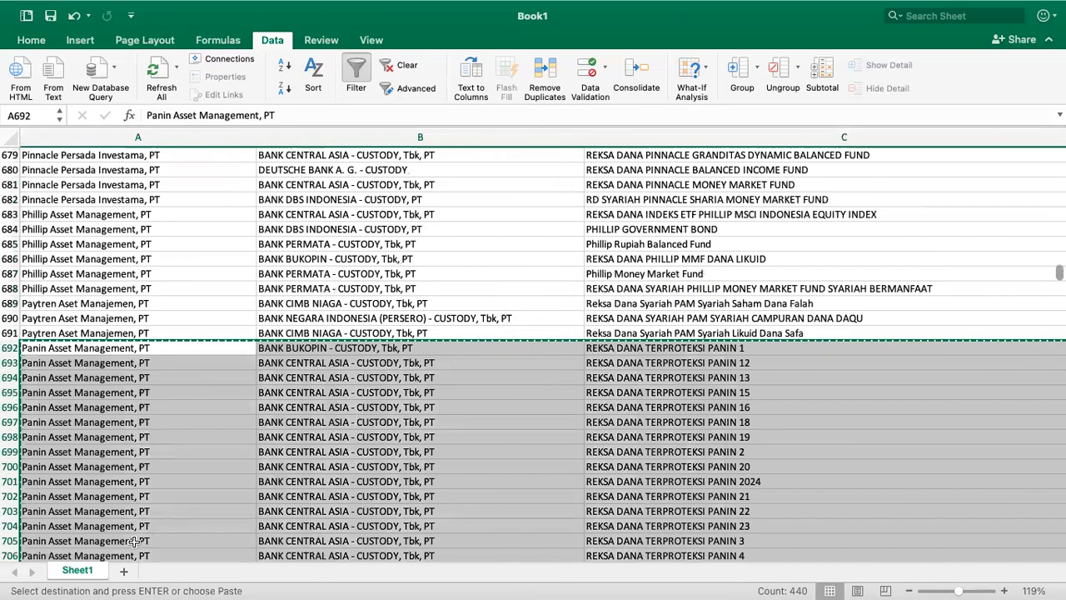
Step: Add a new worksheet and paste the copied Panin funds into it starting at cell A2
left_click(123, 571)
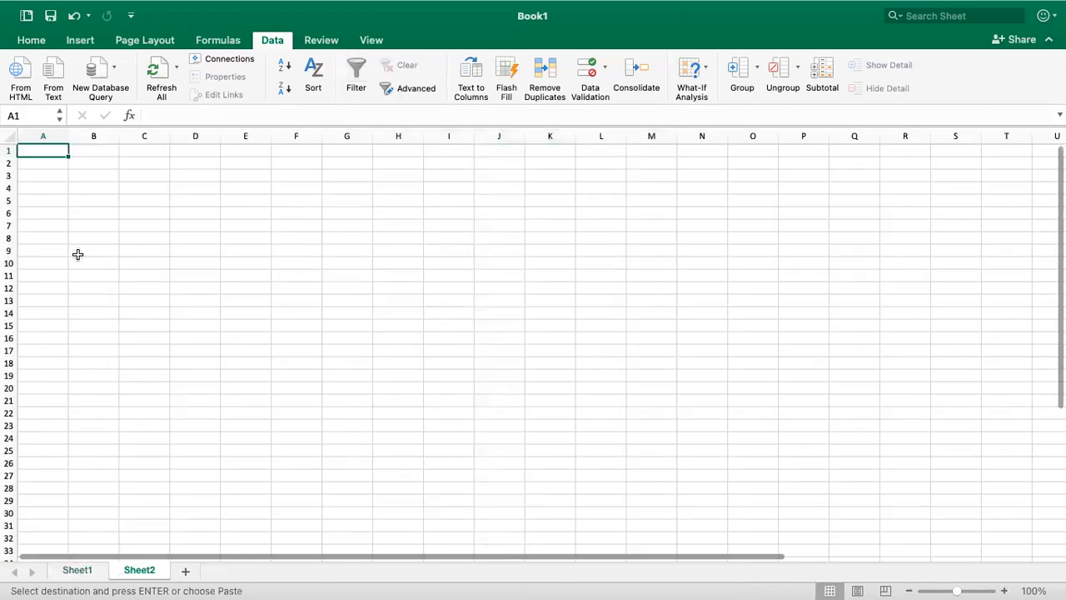
left_click(51, 165)
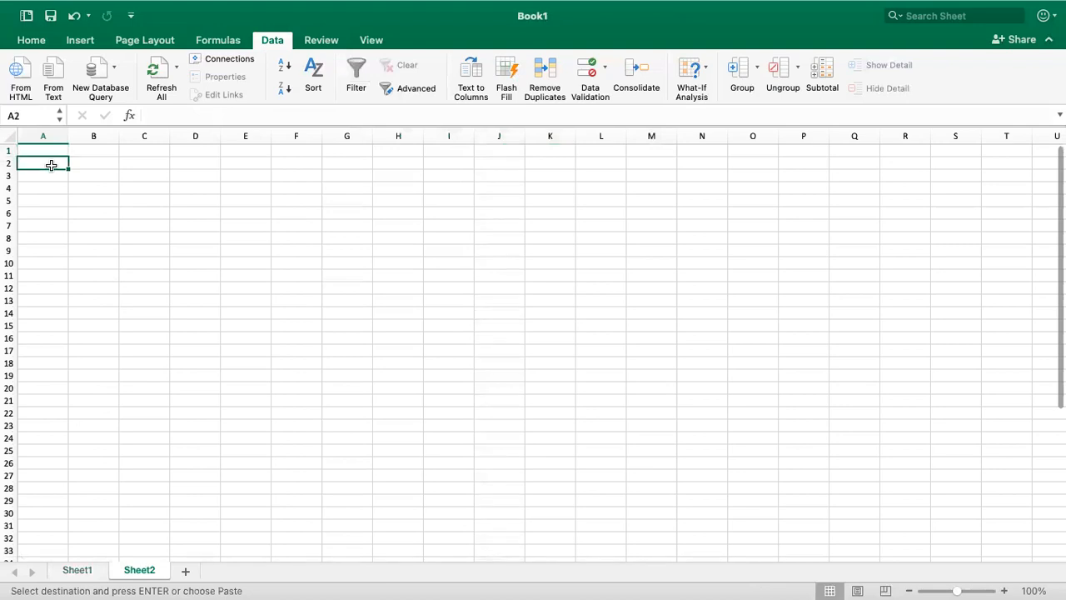
key("super+v")
left_click(79, 198)
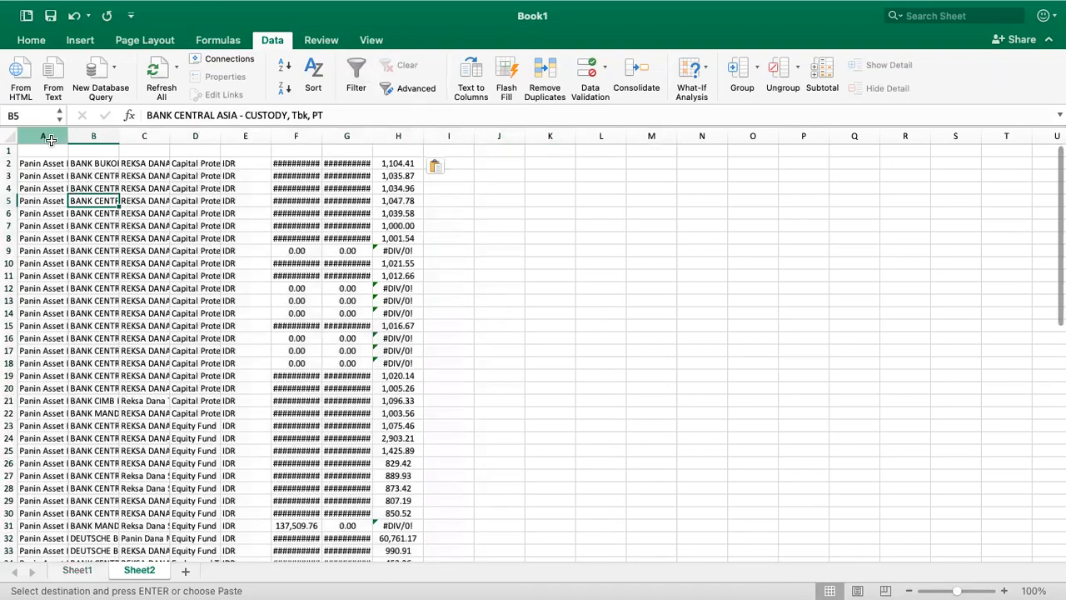
Step: Auto-fit the widths of columns A to H on the new sheet to their contents
left_click_drag(51, 139, 399, 136)
double_click(372, 136)
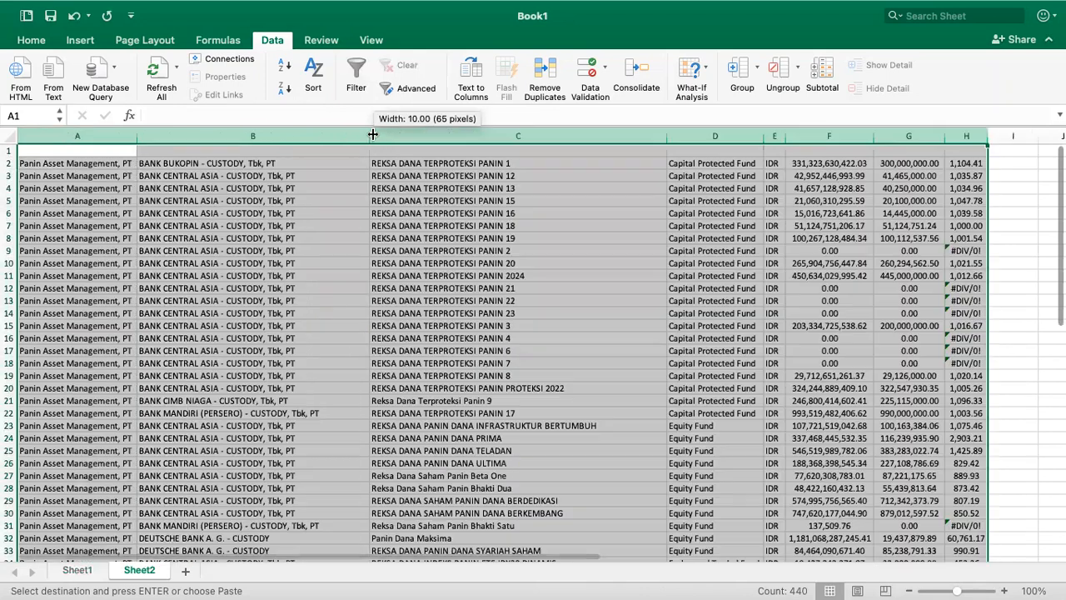
left_click(481, 250)
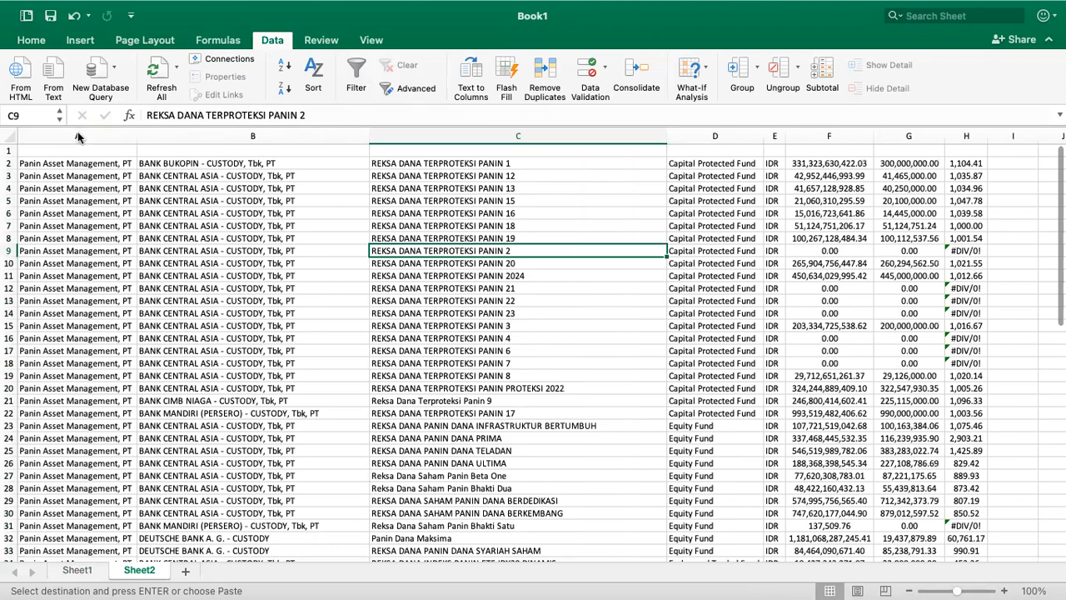
Step: Delete the investment manager and custodian bank columns from Sheet2
left_click_drag(77, 137, 187, 136)
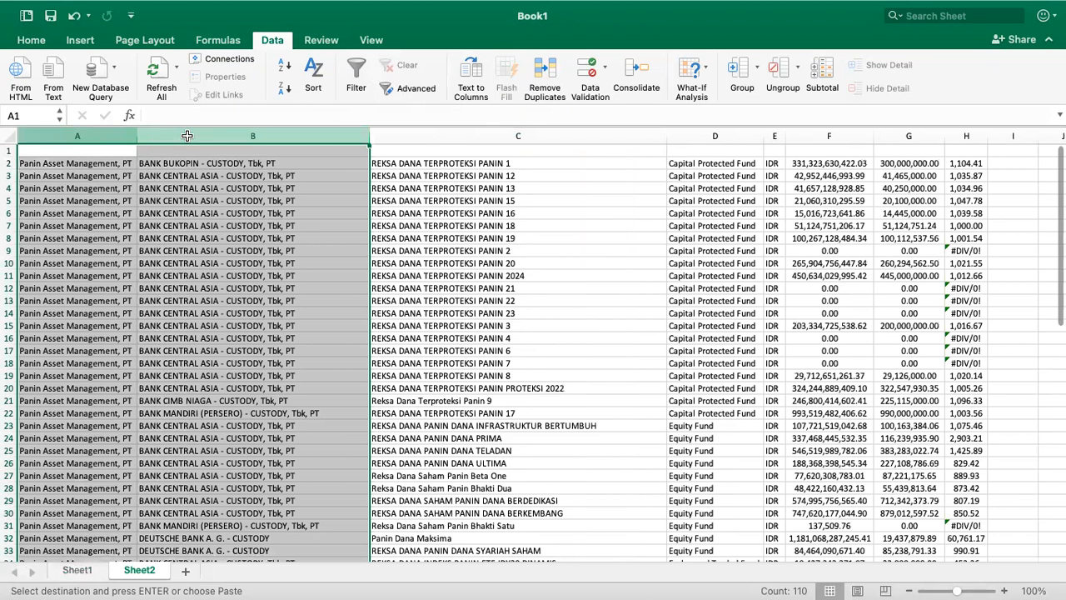
right_click(188, 136)
left_click(261, 240)
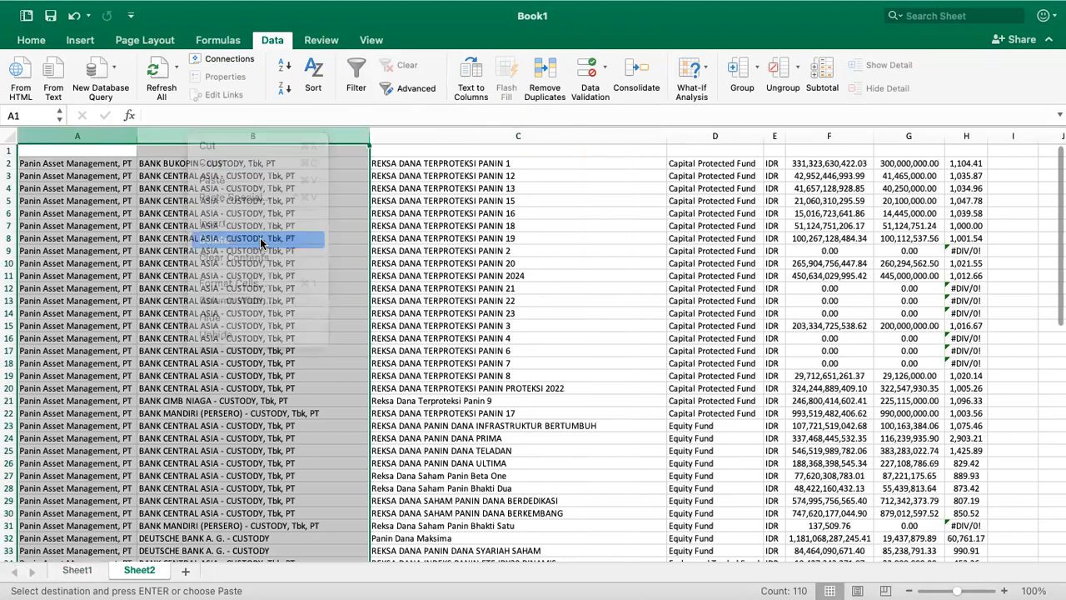
left_click(375, 249)
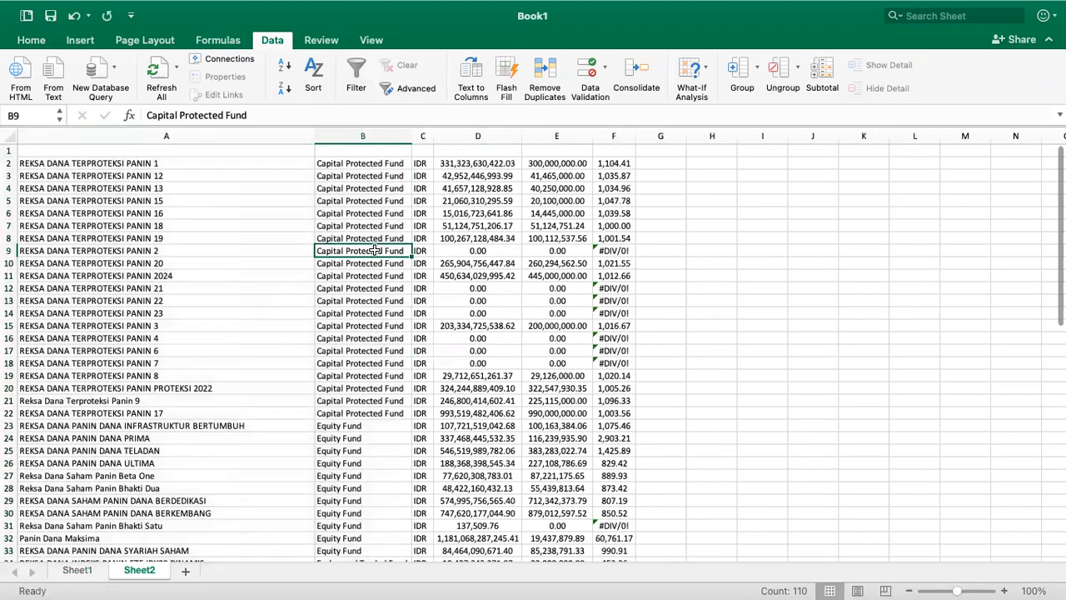
Step: Enter the headers Nama Reksa Dana, Jenis and Mata Uang in cells A1 to C1
left_click(374, 198)
left_click(426, 165)
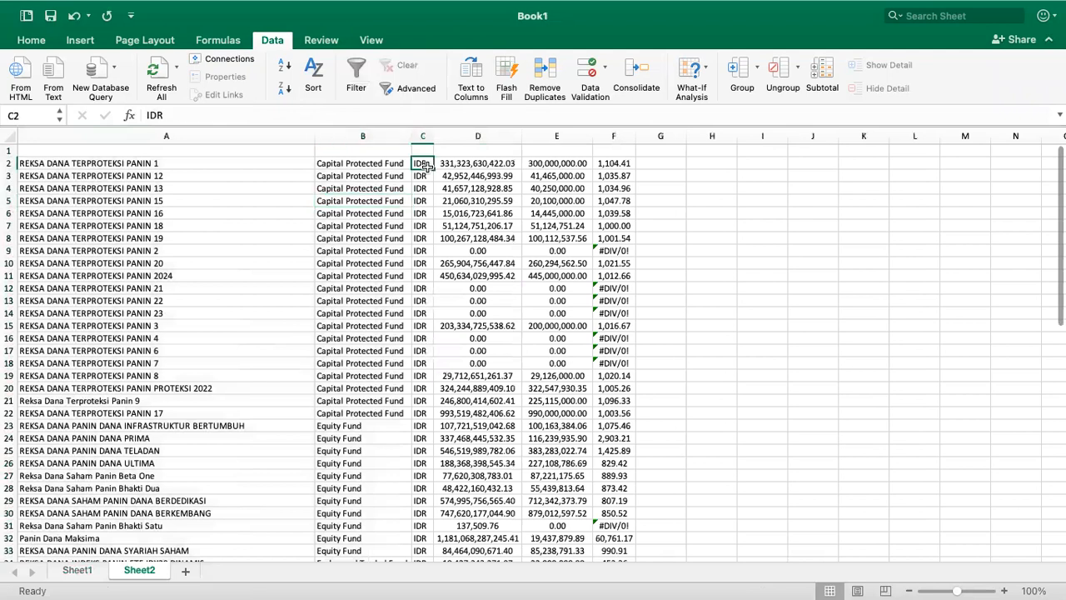
left_click(489, 165)
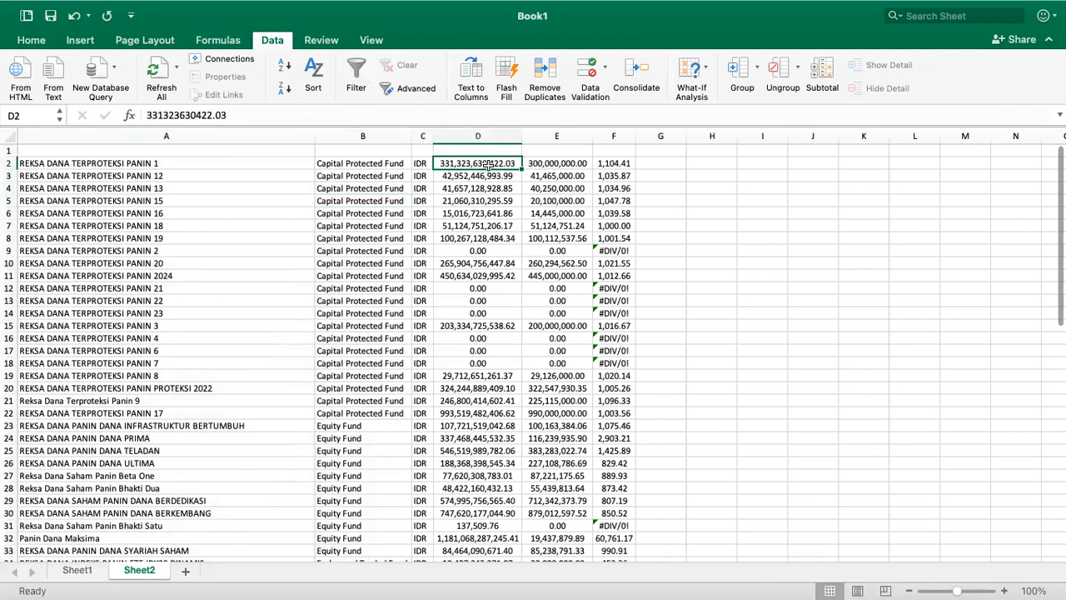
left_click(554, 166)
left_click(618, 167)
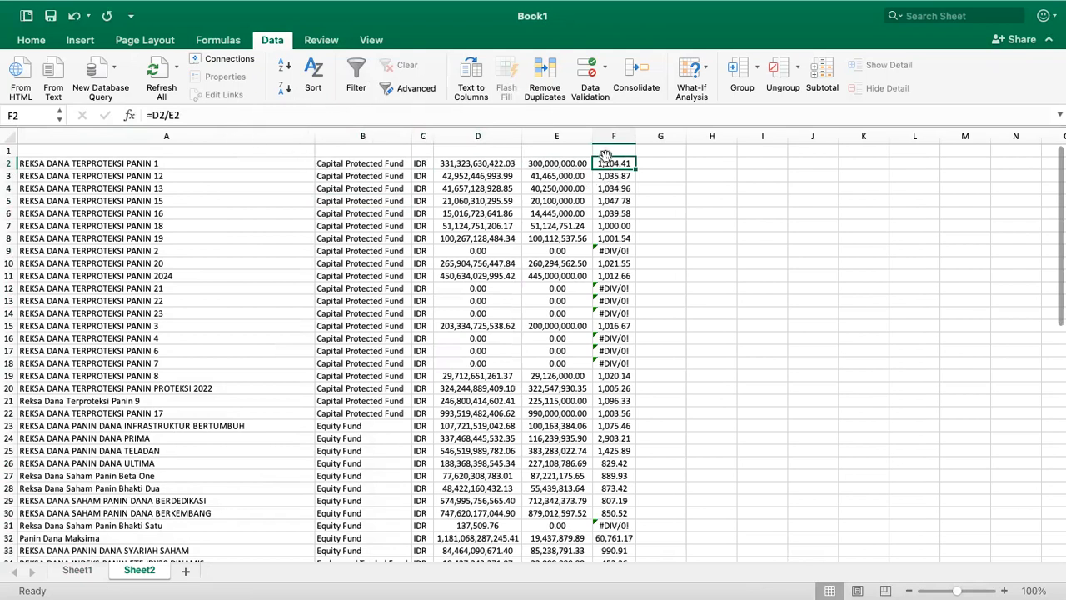
left_click(179, 149)
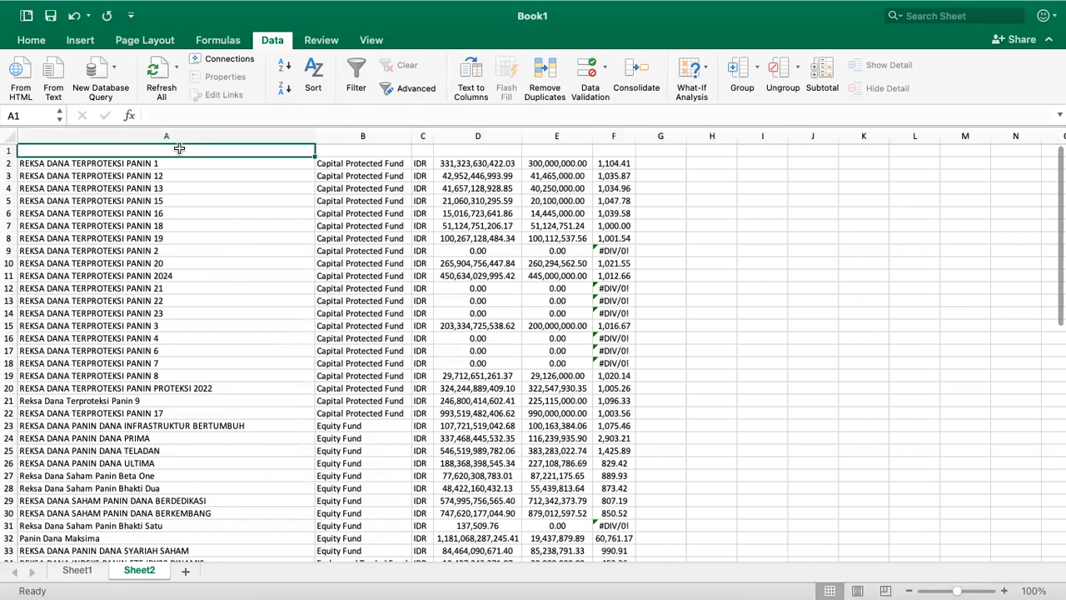
type("Nama Reksa Dana")
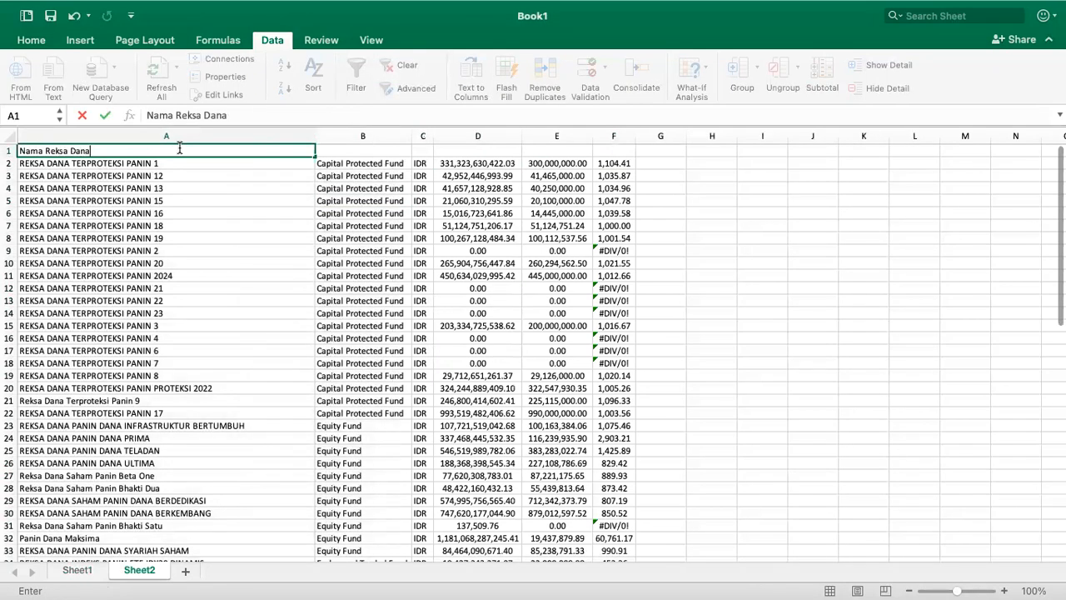
key("Tab")
type("Jenis")
key("Tab")
type("Mata Uang")
Step: Enter the headers AUM, Unit and NAB/Unit in cells D1 to F1
key("Down")
key("Right")
key("Up")
type("AUM")
key("Tab")
type("Unit")
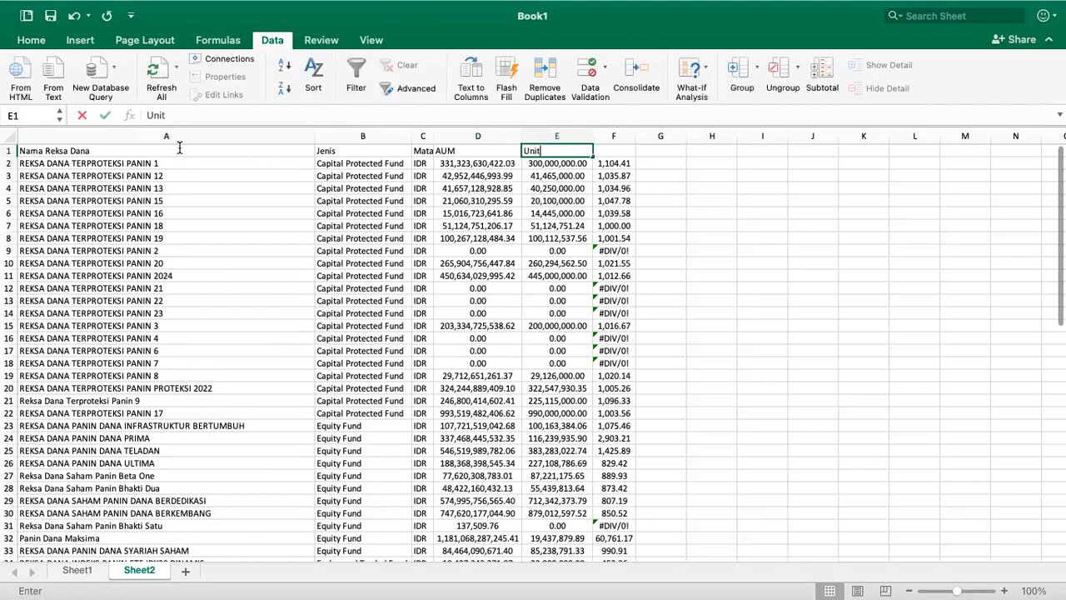
key("Tab")
type("NAB/")
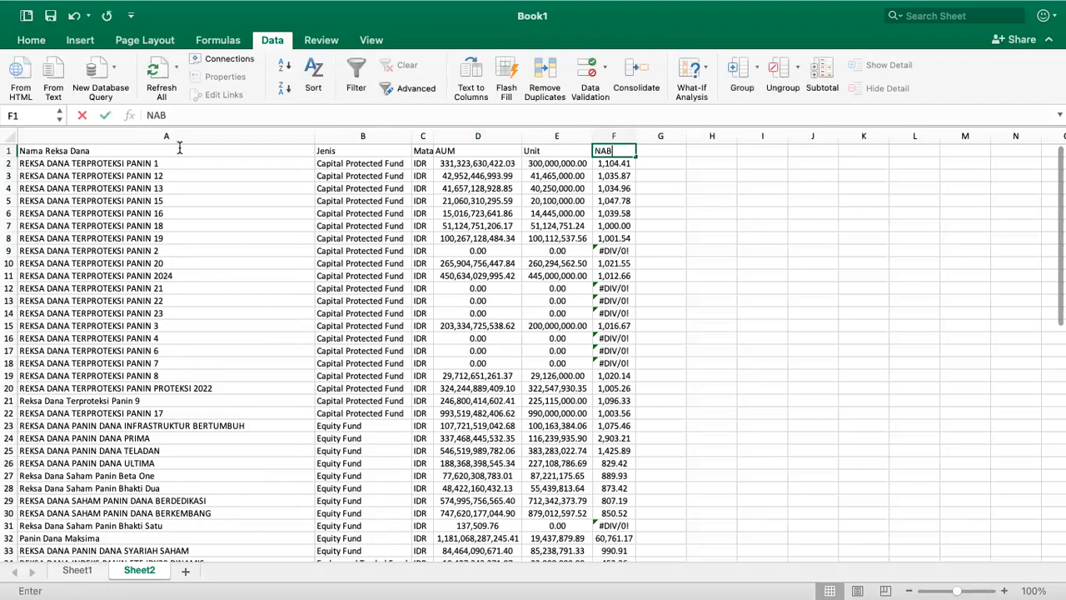
key("Return")
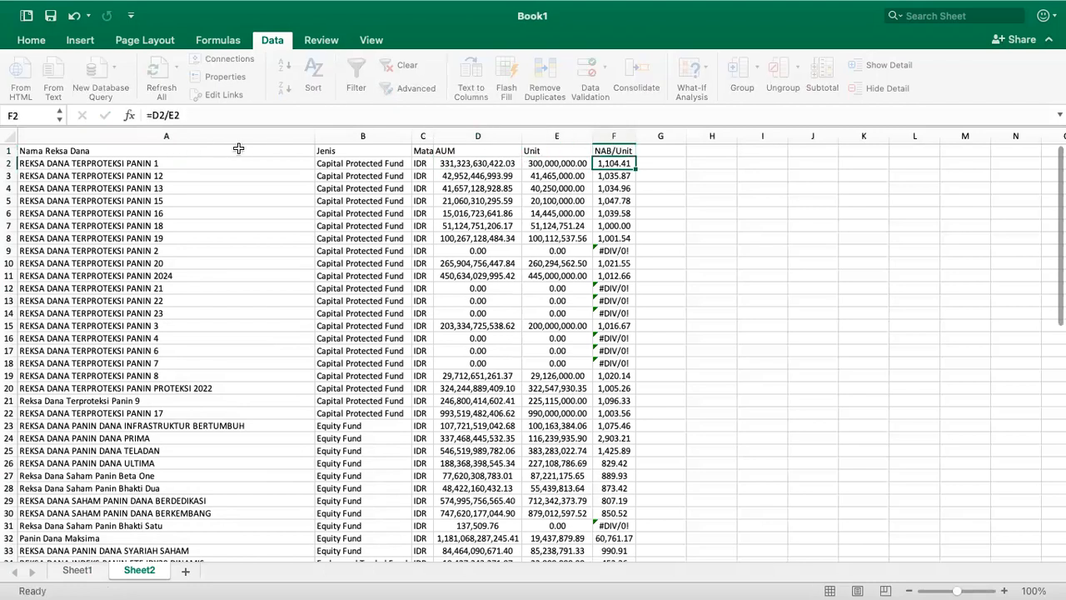
Step: Auto-fit columns A to F so the new headers fit
left_click(614, 135)
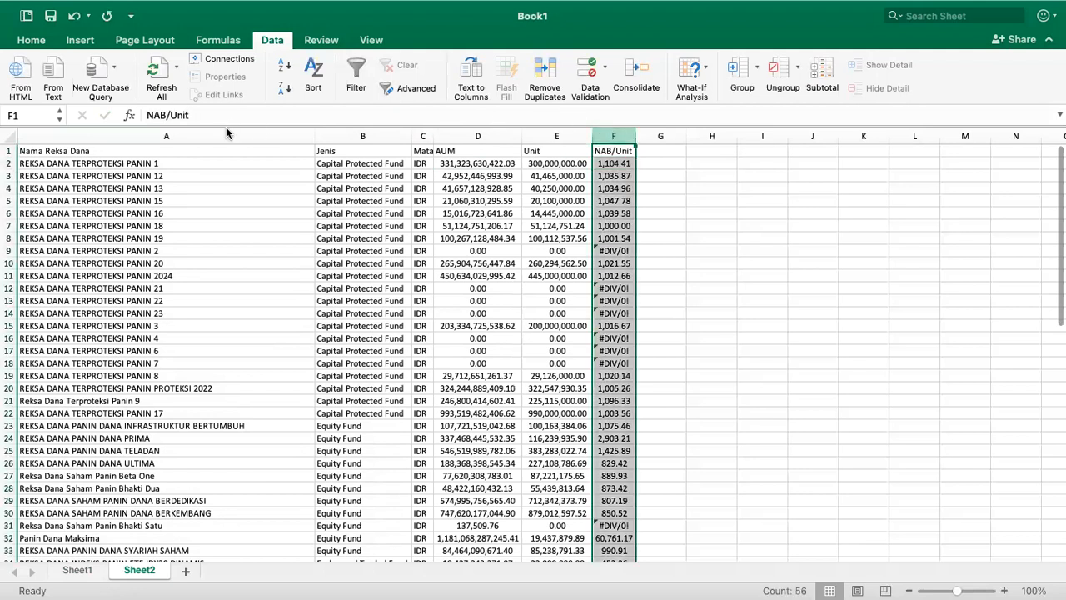
left_click(220, 136)
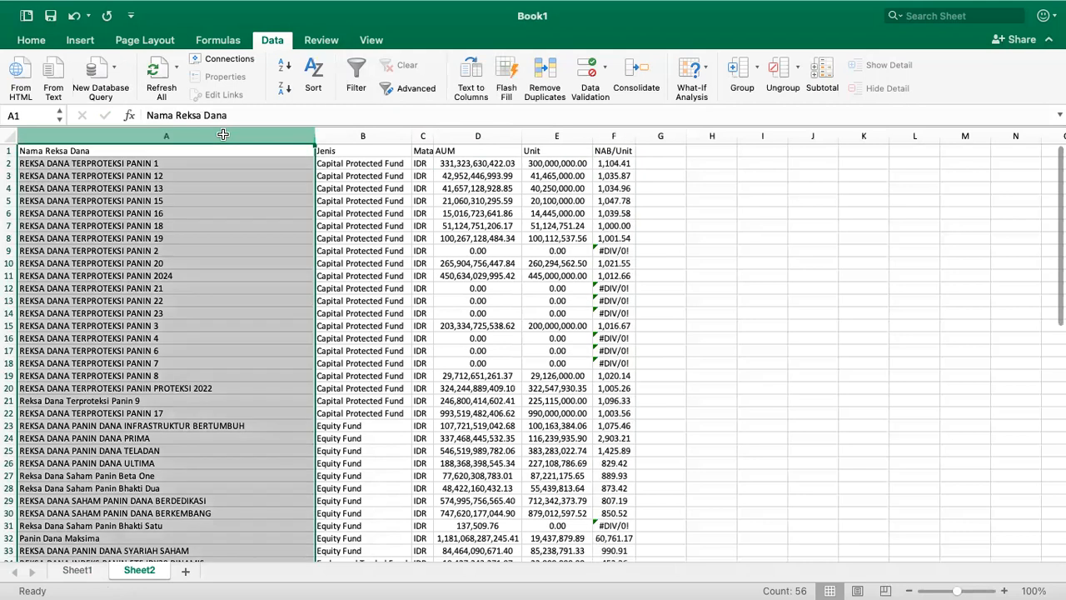
left_click_drag(224, 135, 599, 134)
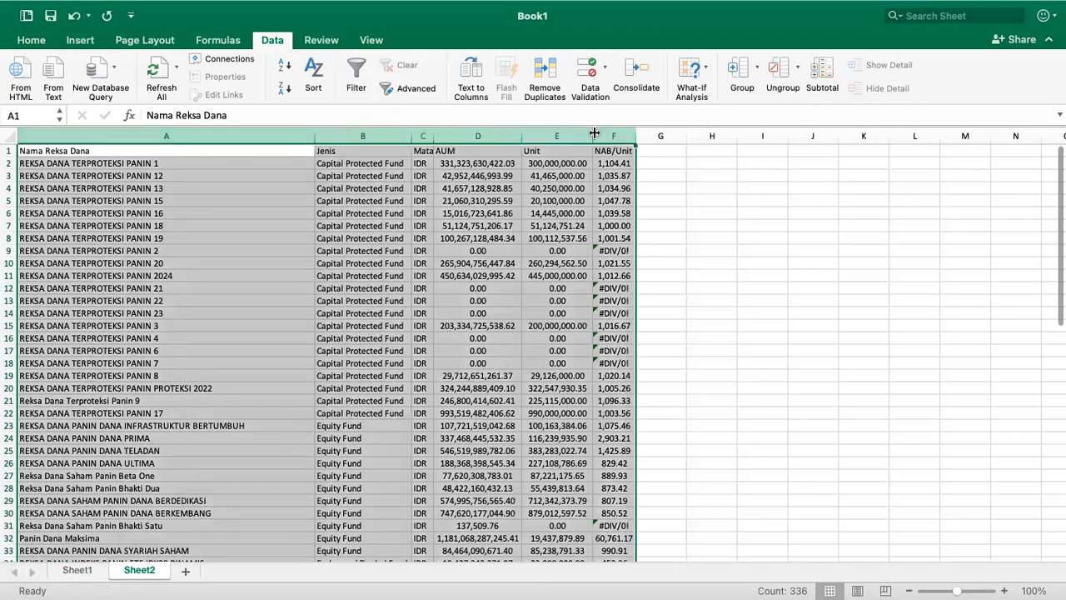
double_click(594, 134)
Step: Fill the NAB/Unit header cell F1 with red
left_click(643, 151)
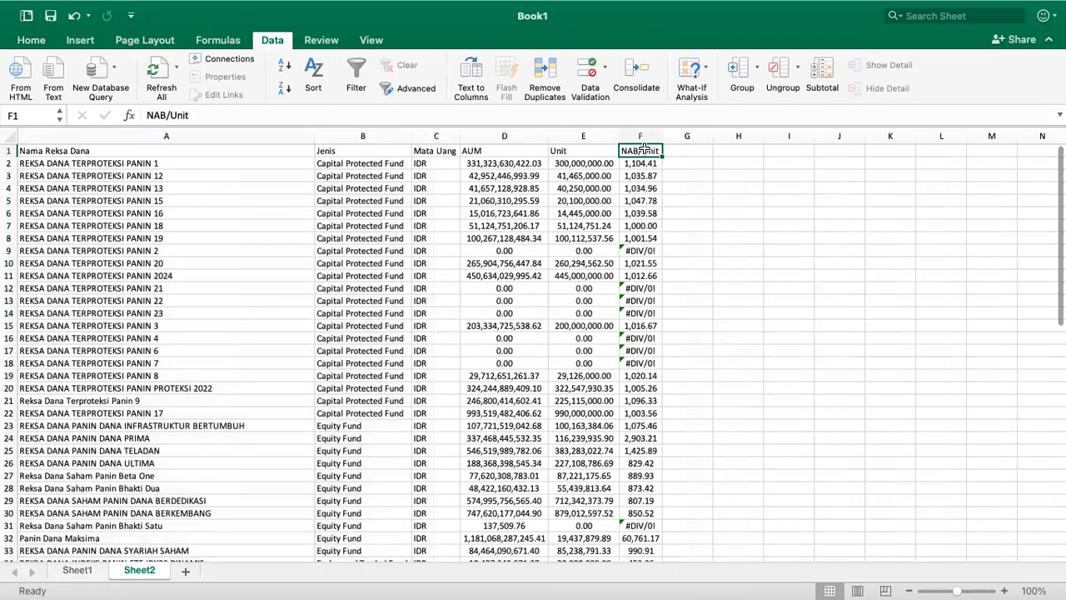
left_click(34, 42)
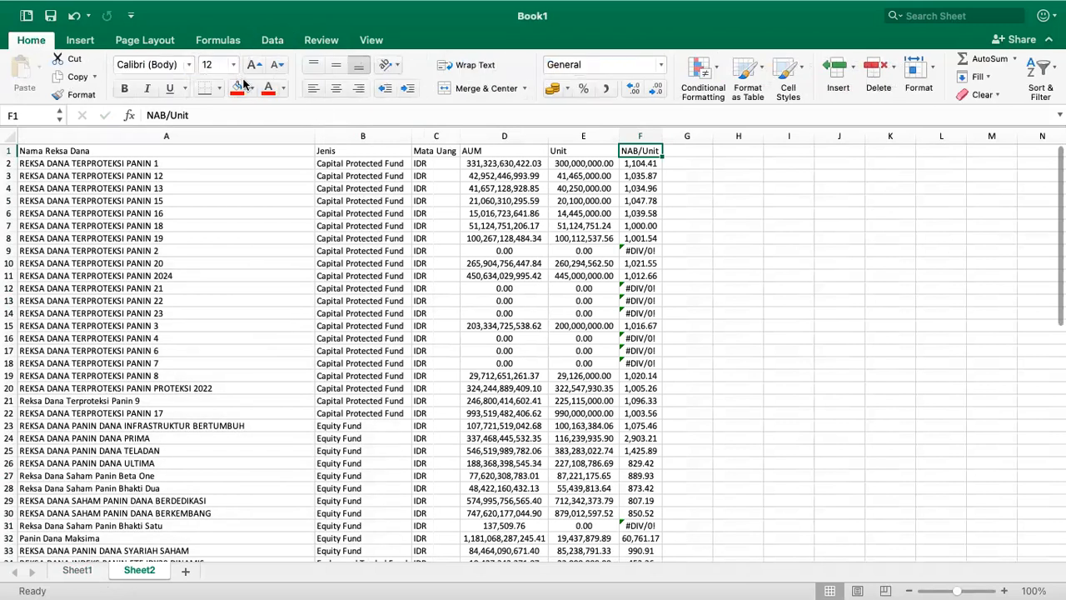
left_click(238, 88)
left_click(422, 224)
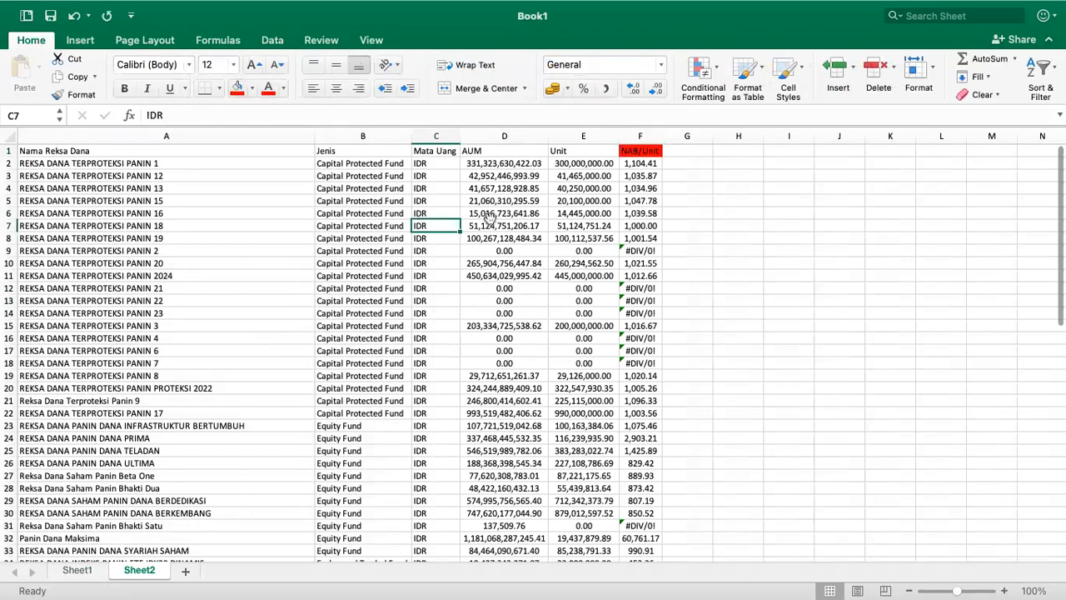
Step: Change the F1 header to NAB / Unit Juni 2021 and auto-fit the width of column F
left_click(646, 151)
type("NAB")
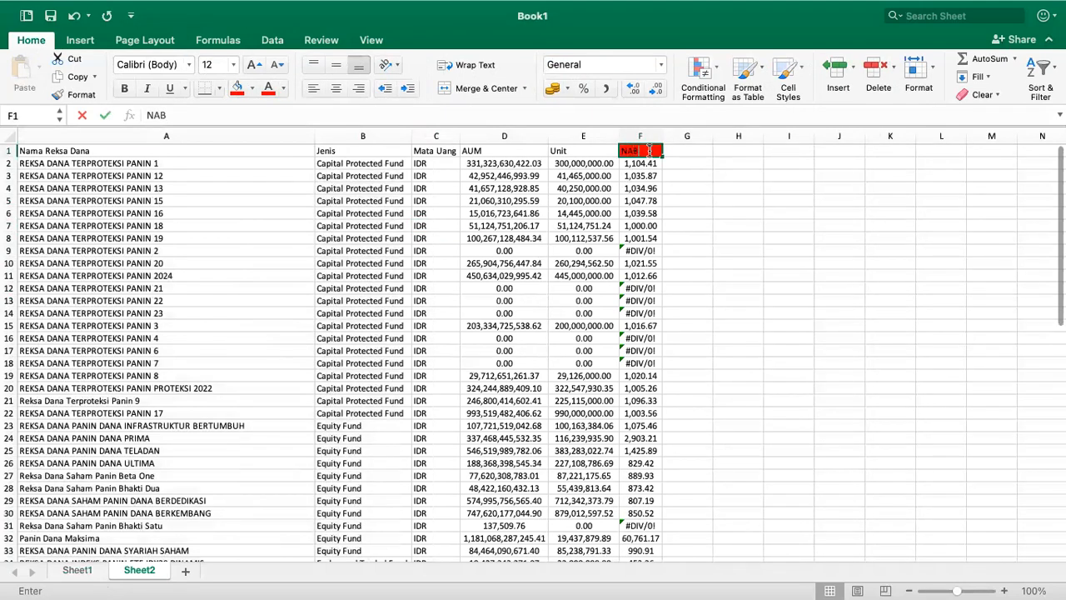
type(" / Unit Juni 2021")
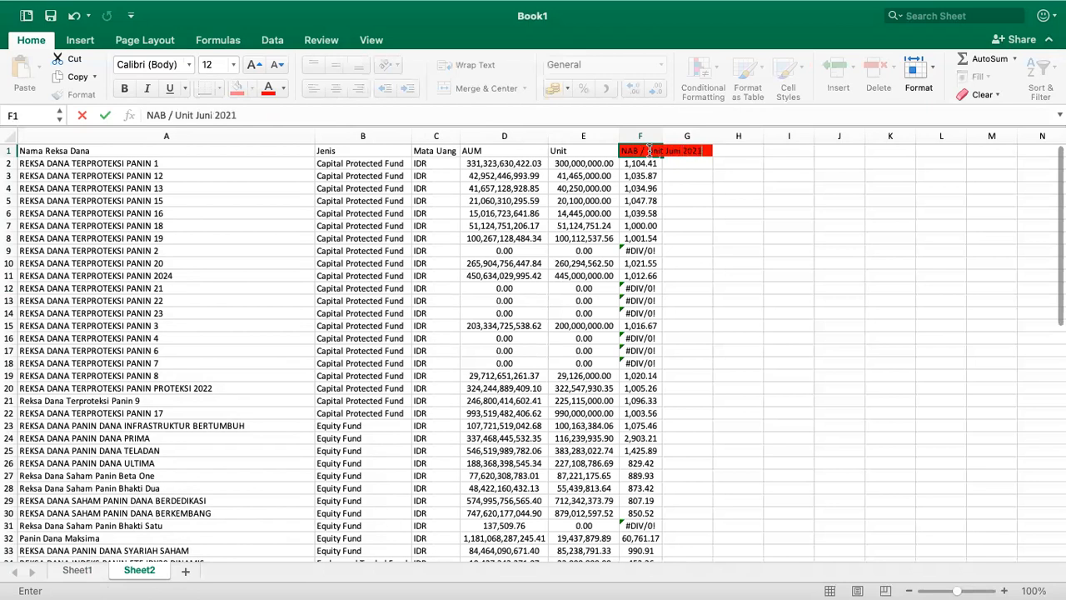
key("Return")
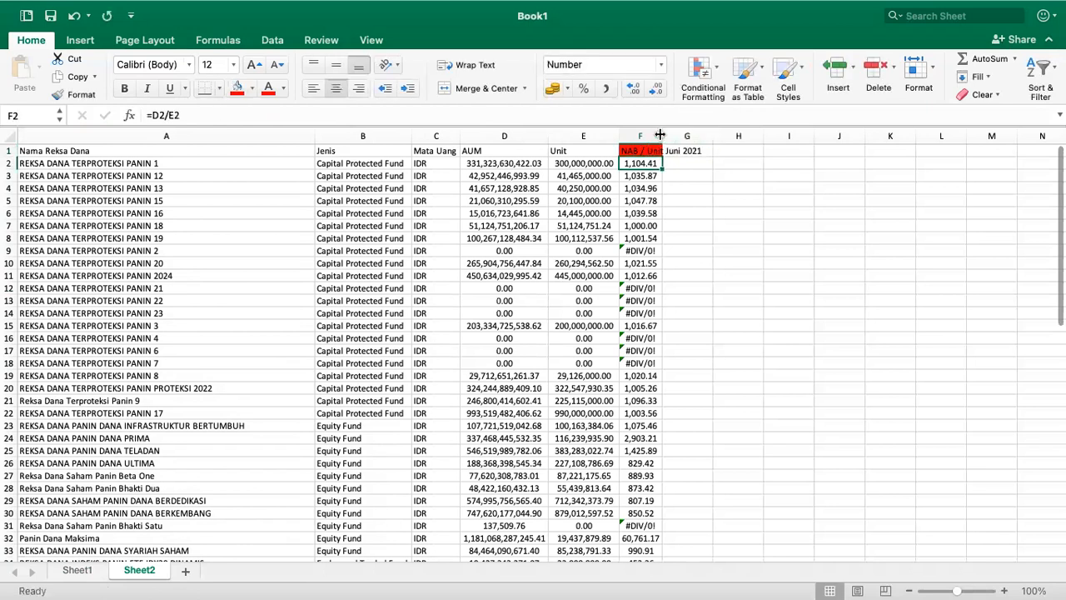
double_click(660, 135)
left_click(667, 226)
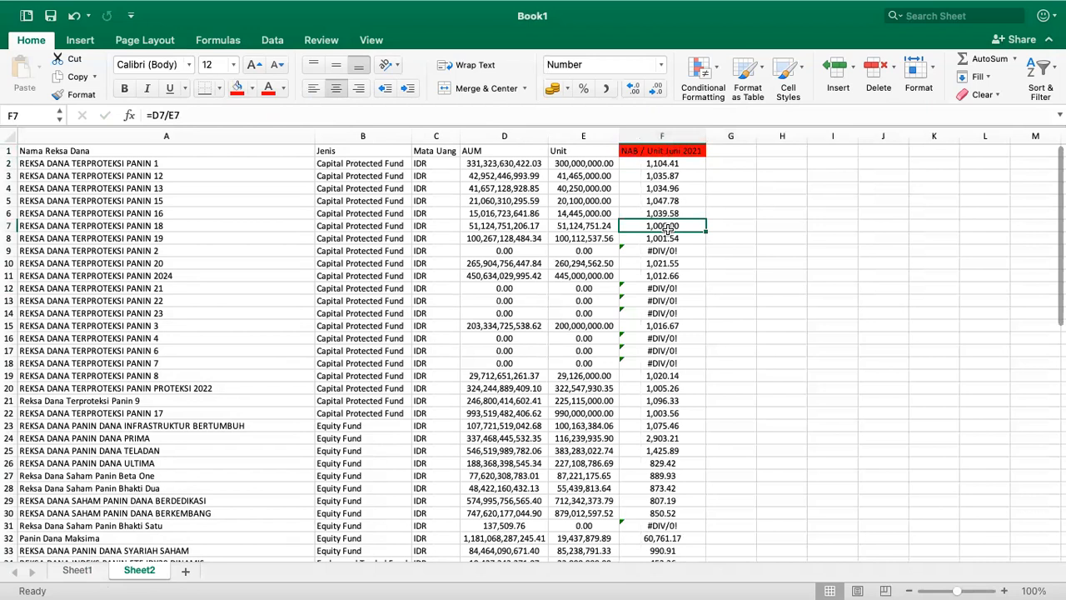
Step: Switch to the browser with the OJK site and open its NAB Reksadana statistics page
key("ctrl+Left")
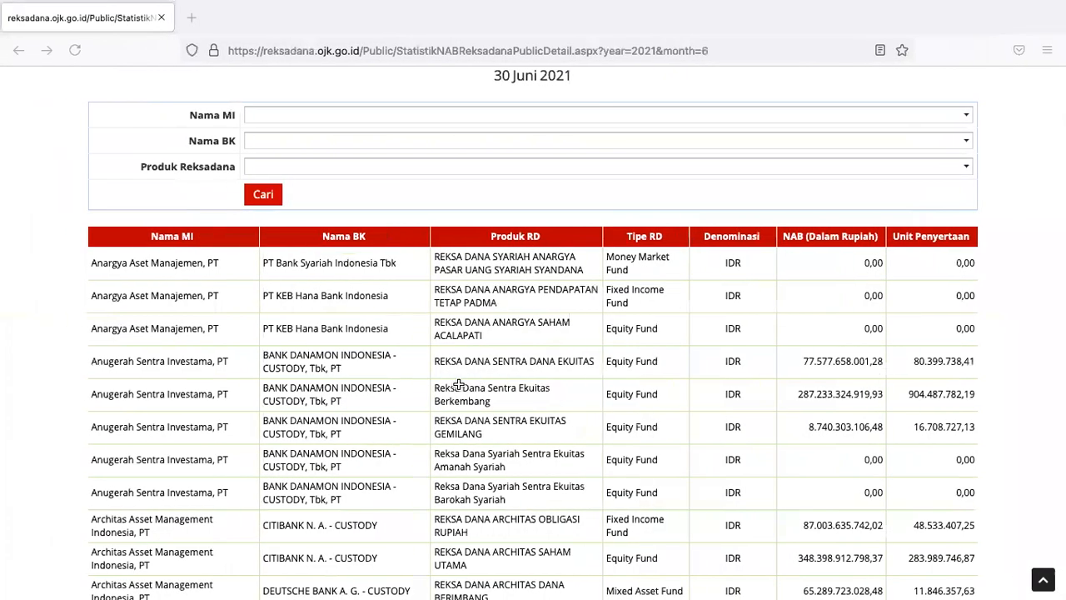
scroll(480, 318, "up", 2)
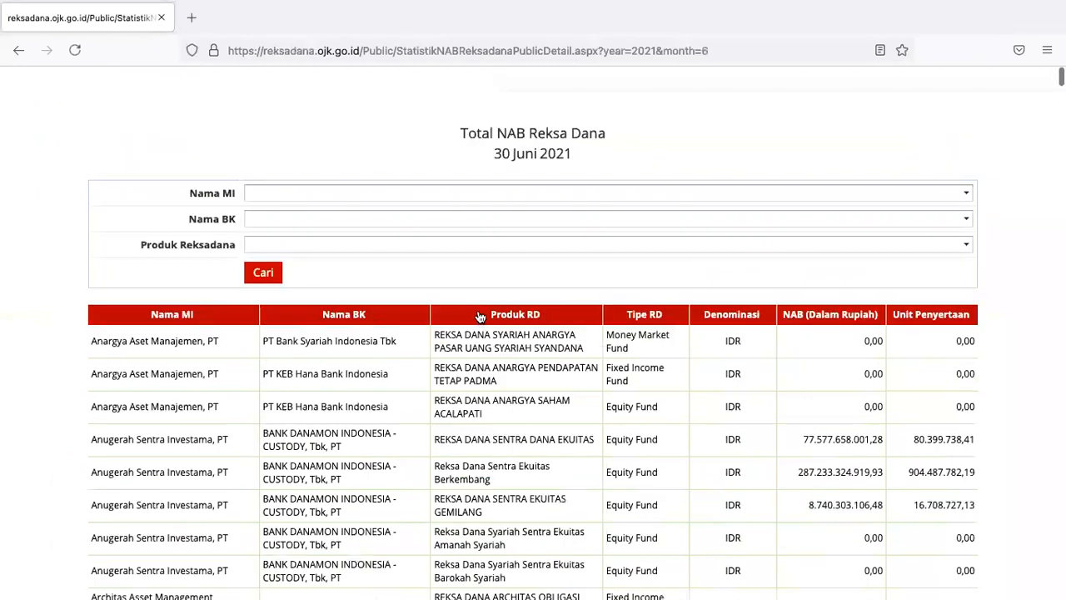
scroll(336, 300, "up", 2)
mouse_move(786, 86)
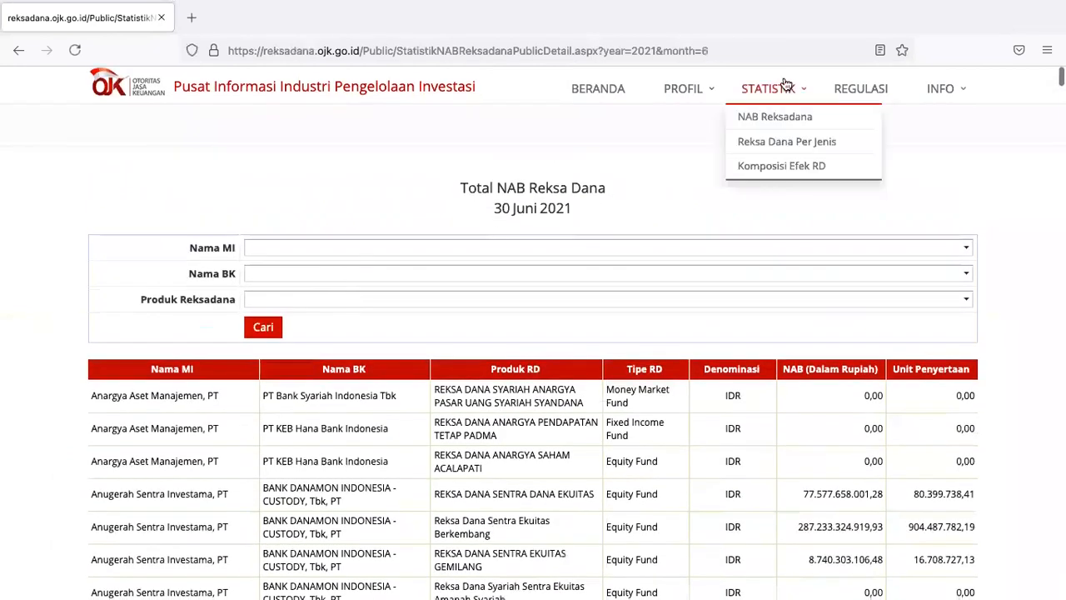
left_click(774, 117)
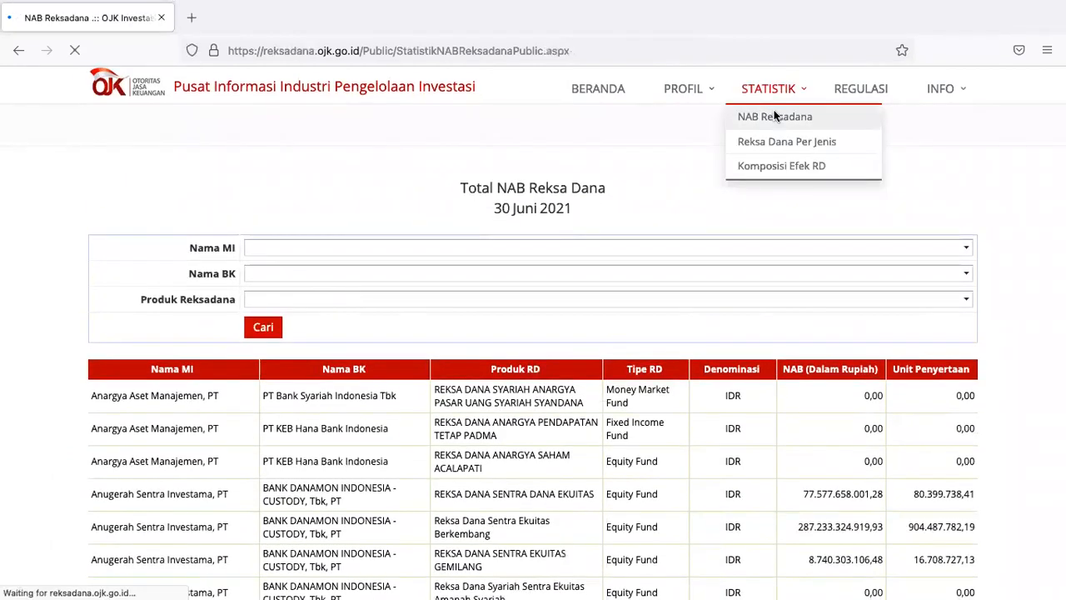
Step: Open the detailed NAB Reksadana list for May 2021
scroll(728, 270, "down", 1)
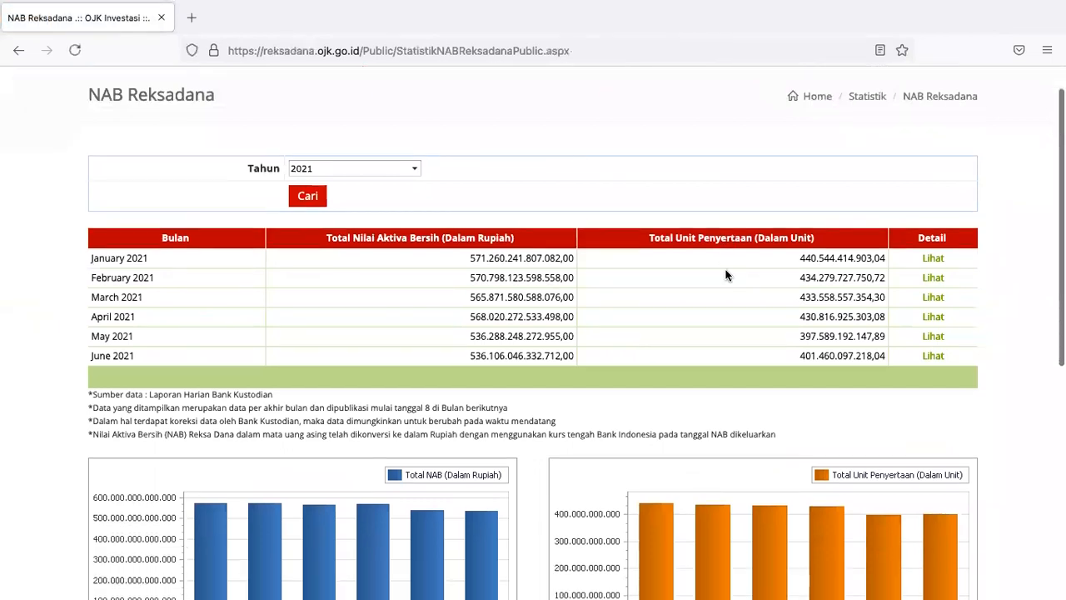
left_click(932, 337)
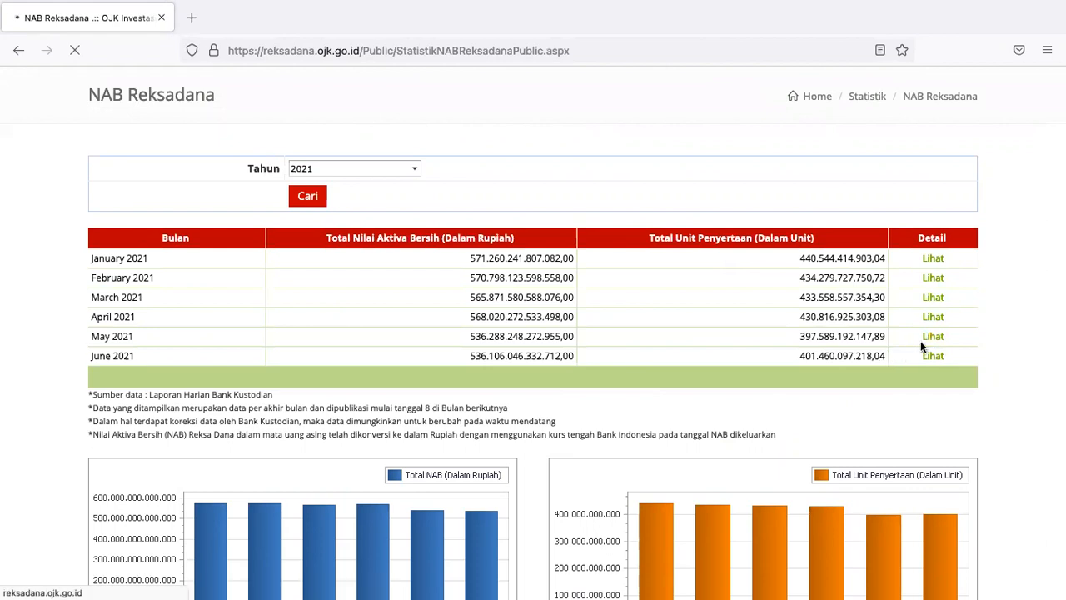
Step: Filter the May 2021 fund list by investment manager Panin Asset Management, PT
scroll(772, 362, "down", 1)
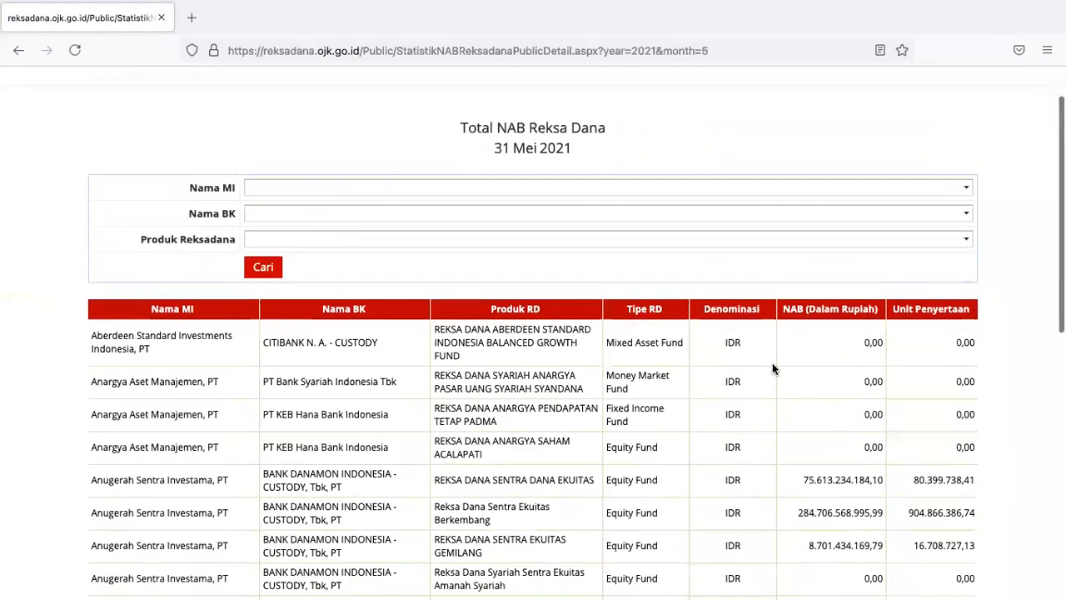
left_click(672, 198)
type("panin")
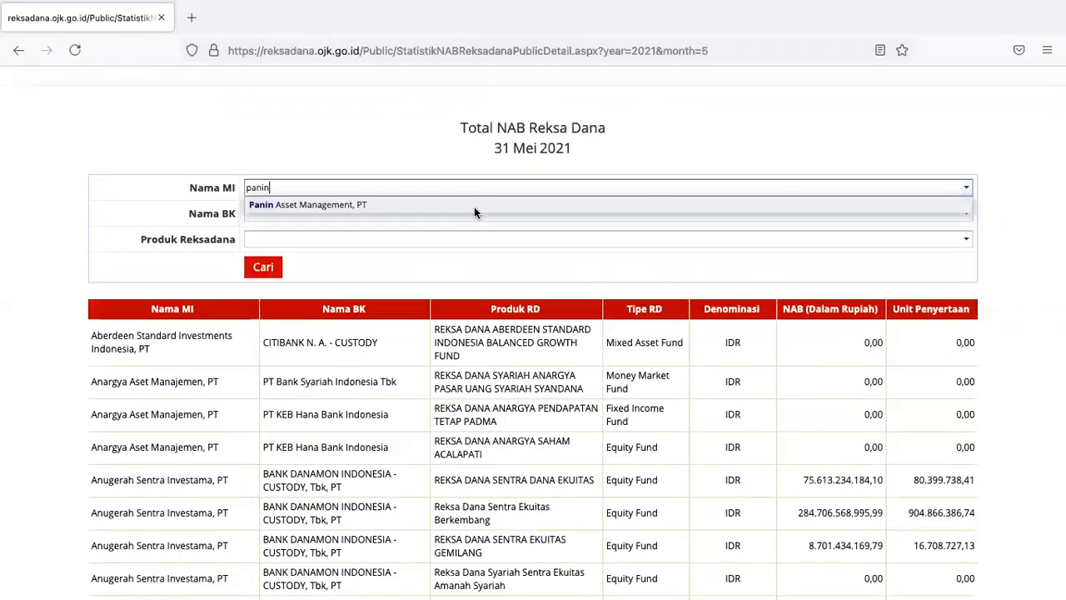
left_click(474, 208)
left_click(267, 268)
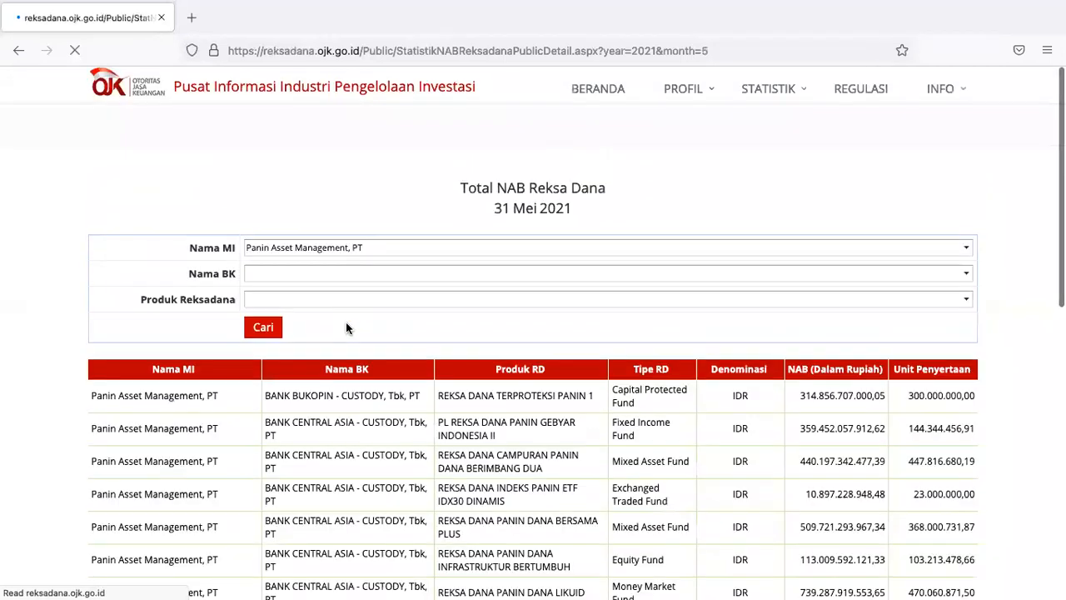
Step: Set the fund table's page size to All and look through the full list of Panin funds
scroll(346, 321, "down", 3)
scroll(347, 326, "down", 1)
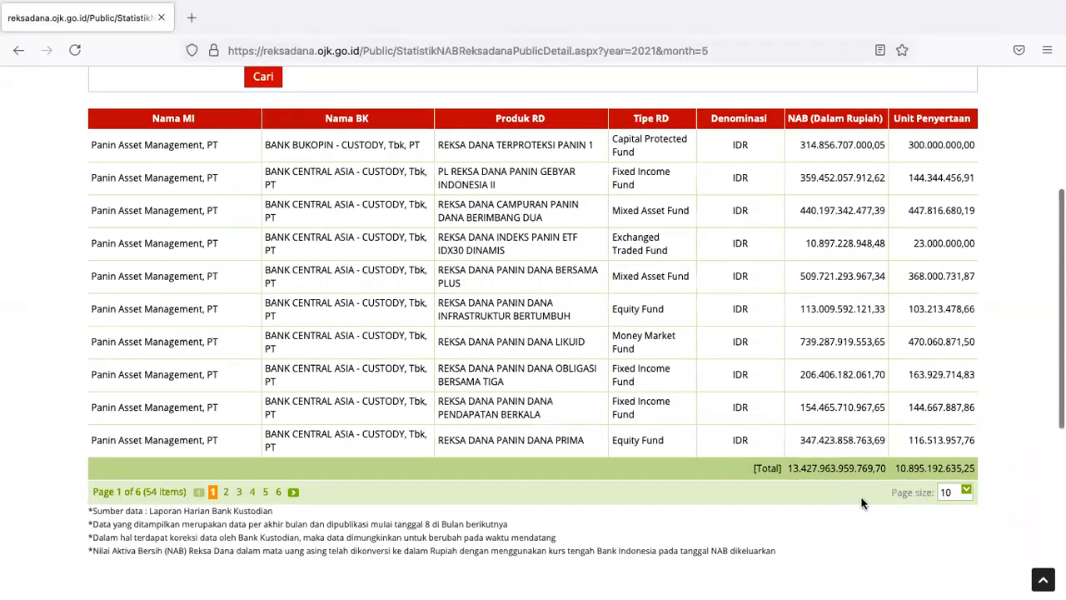
left_click(966, 491)
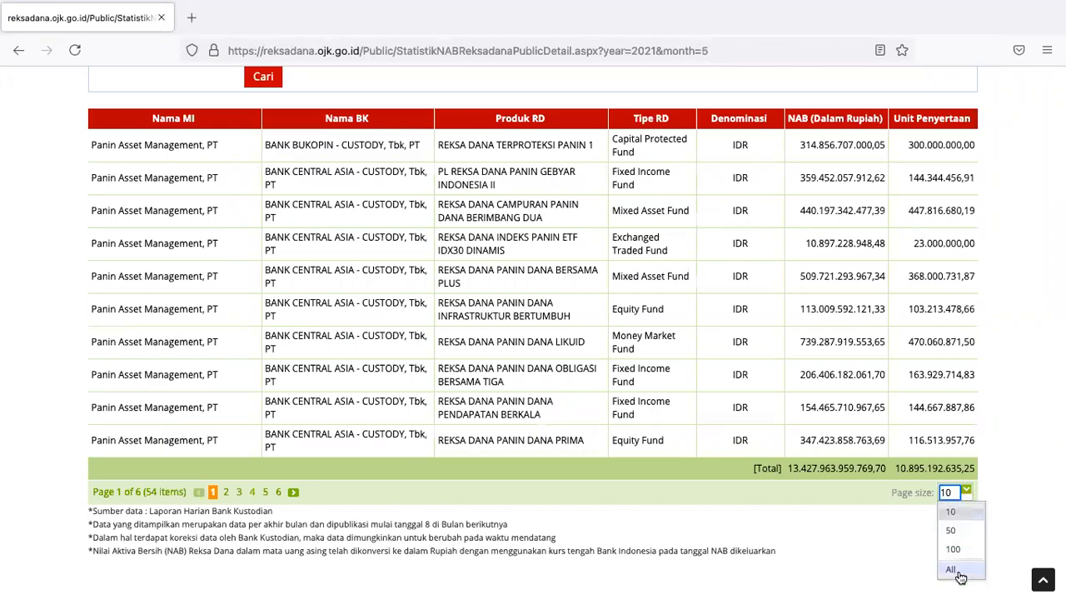
left_click(958, 573)
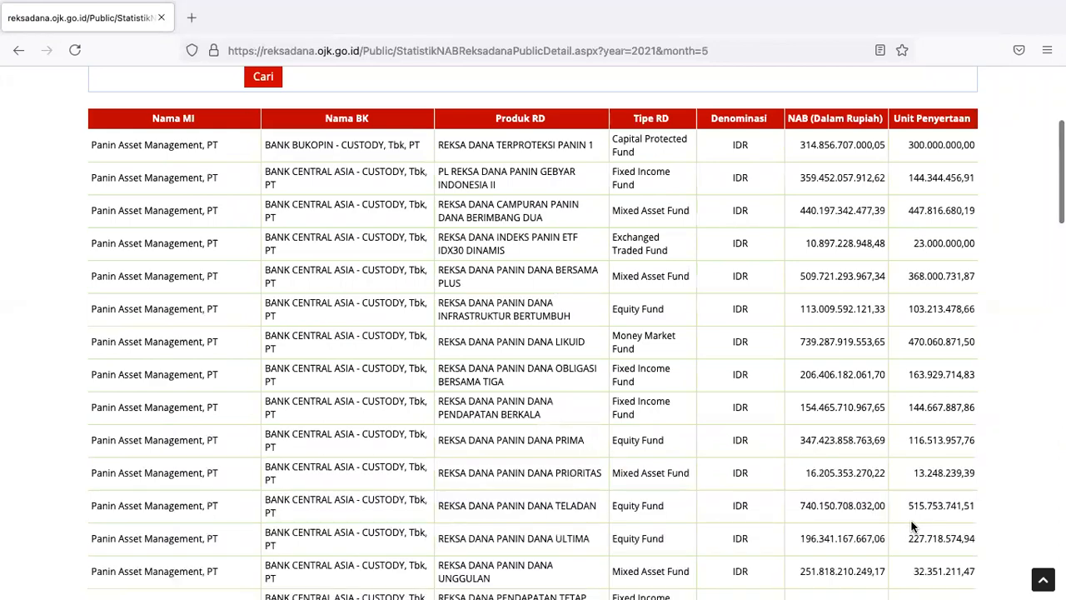
scroll(913, 527, "down", 10)
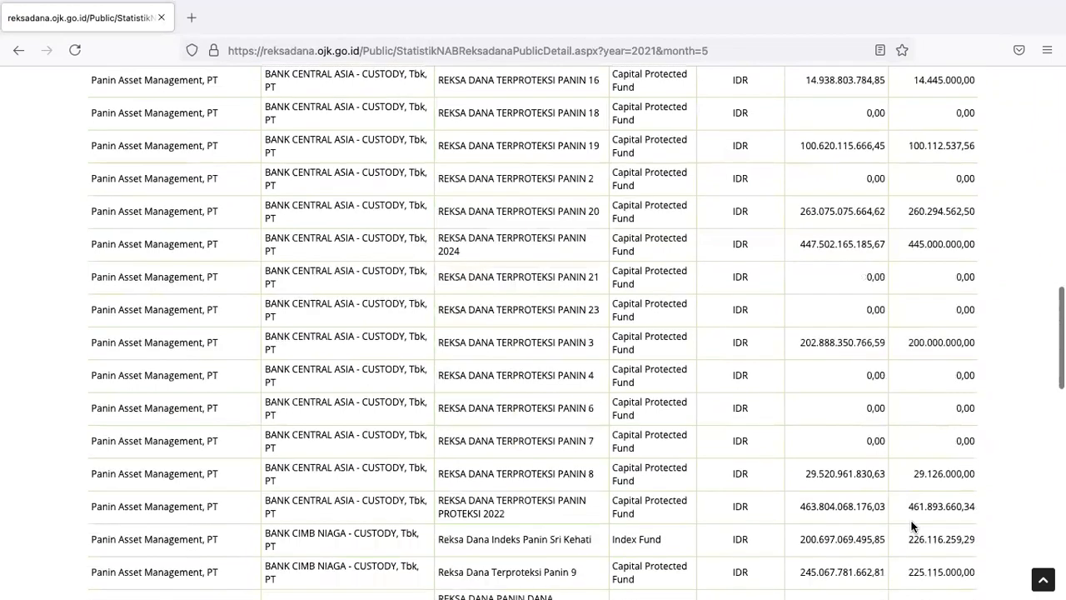
key("Home")
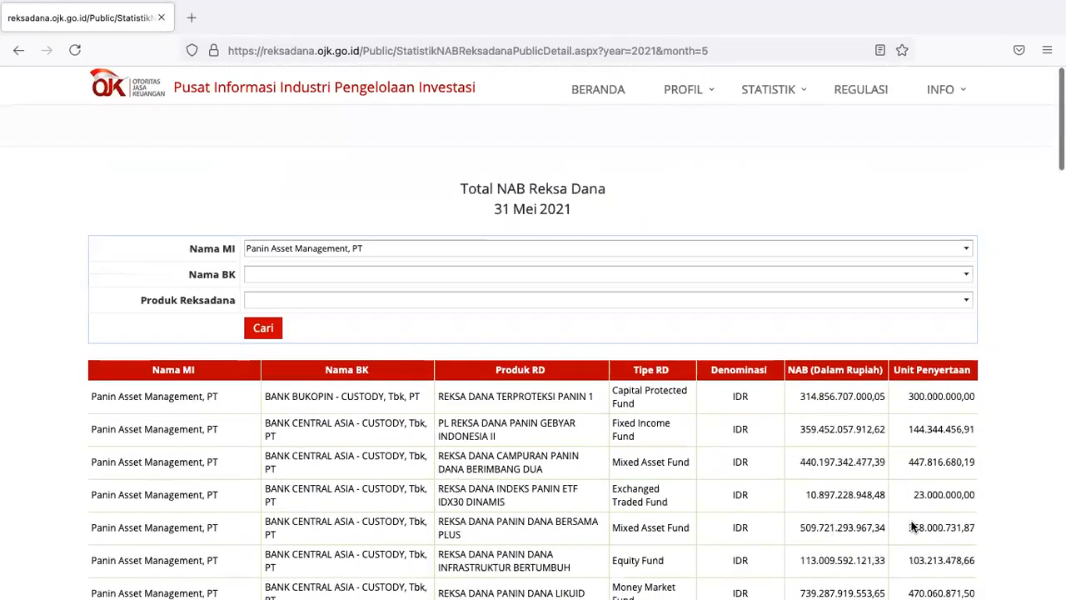
Step: Copy the whole Panin Asset Management fund table for 31 Mei 2021, from the header row through the total row
scroll(912, 526, "down", 2)
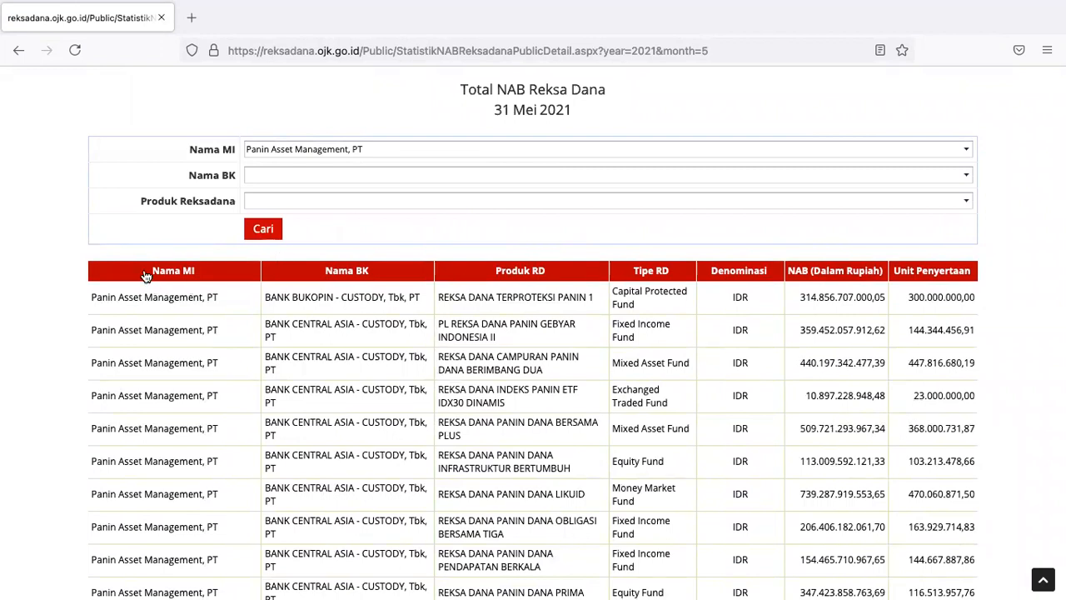
scroll(543, 400, "down", 20)
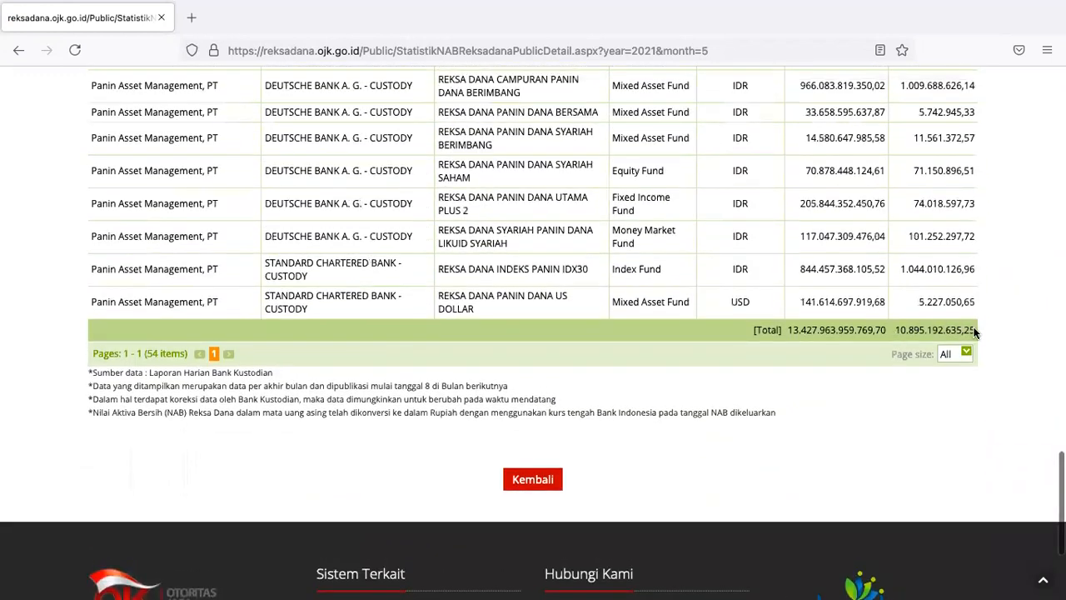
left_click_drag(974, 331, 139, 276)
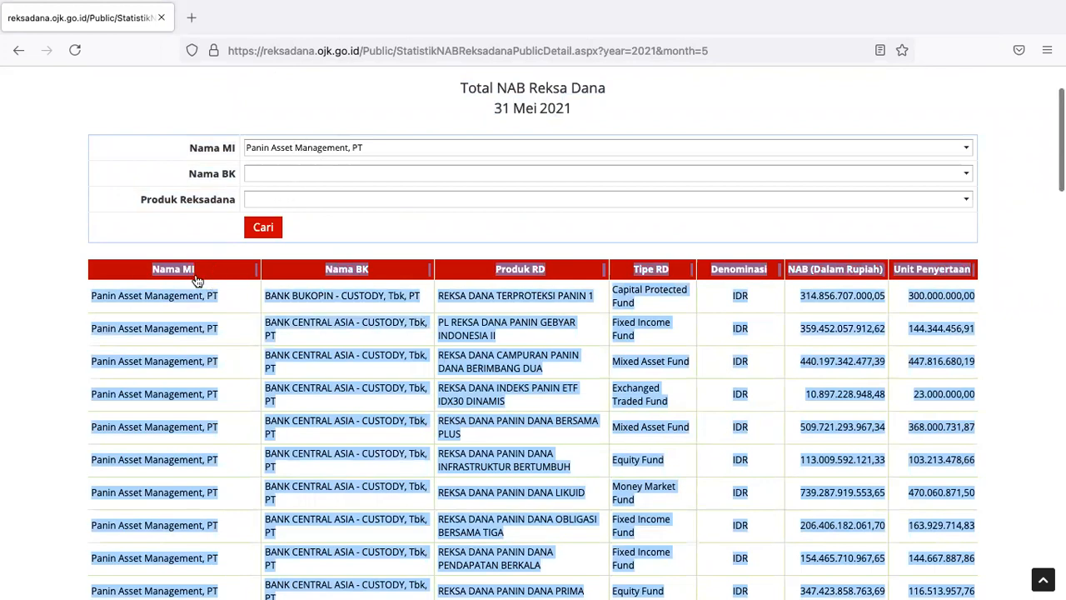
right_click(171, 298)
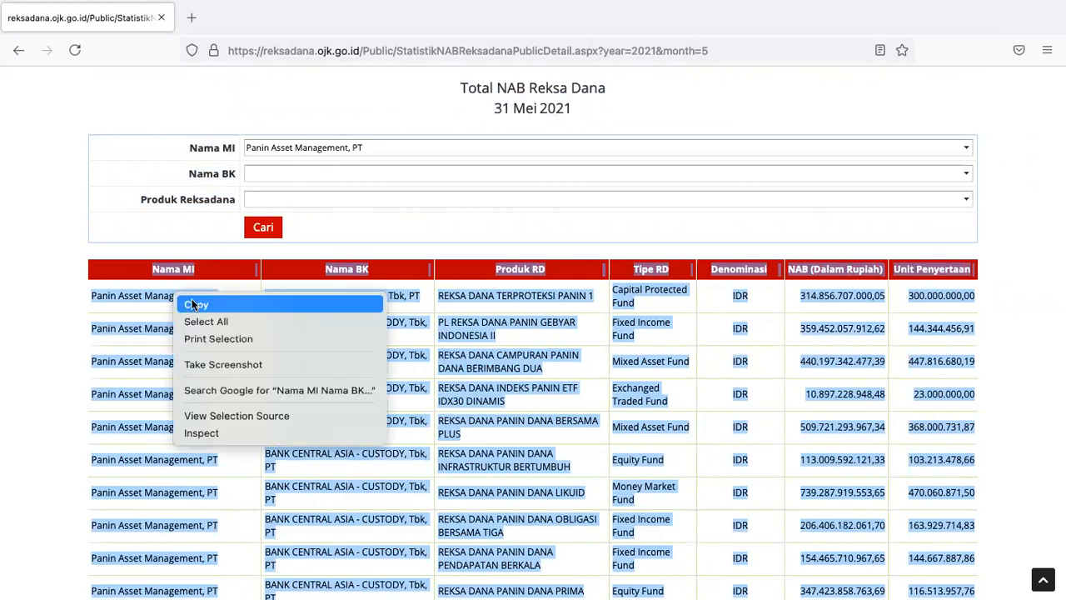
left_click(192, 305)
Step: Switch to the Book1 workbook in Excel, add a sheet after Sheet1 and paste the copied table at A1 as Unicode Text
key("ctrl+Right")
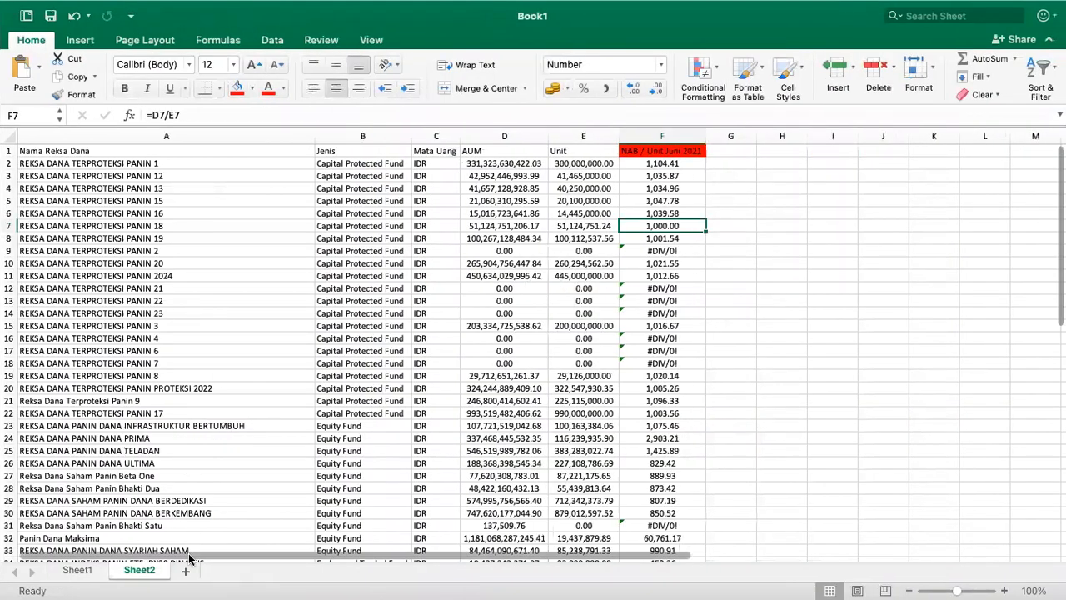
left_click(96, 571)
scroll(356, 369, "up", 10)
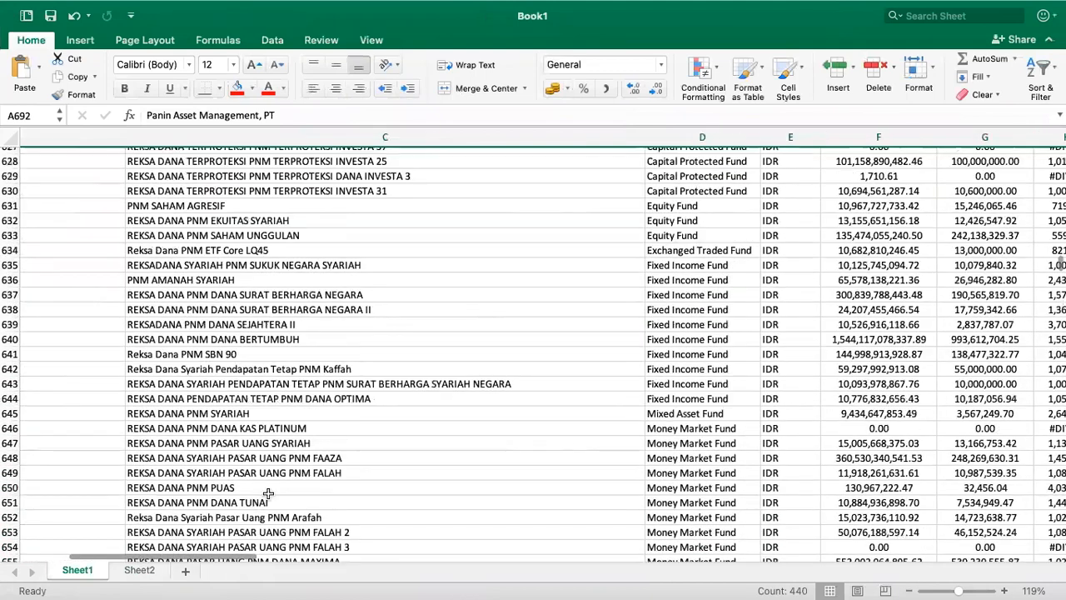
left_click(186, 571)
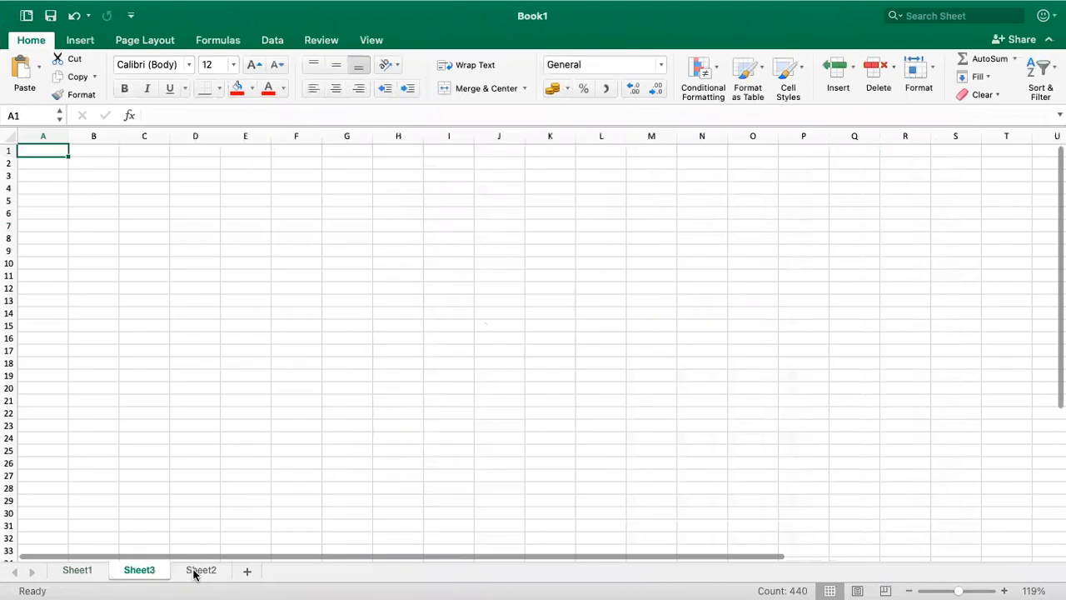
right_click(49, 145)
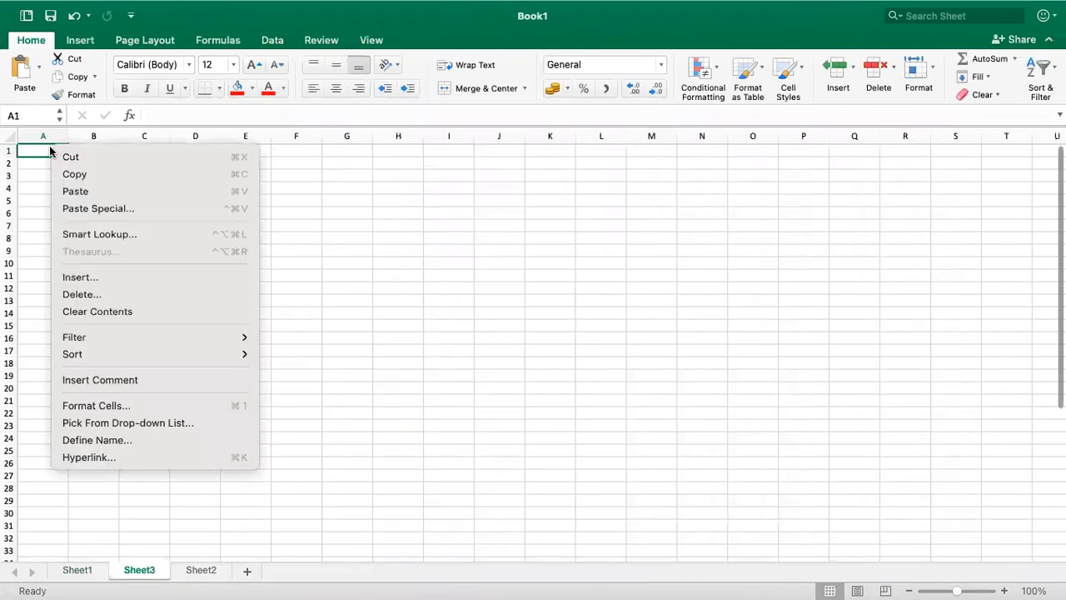
left_click(83, 210)
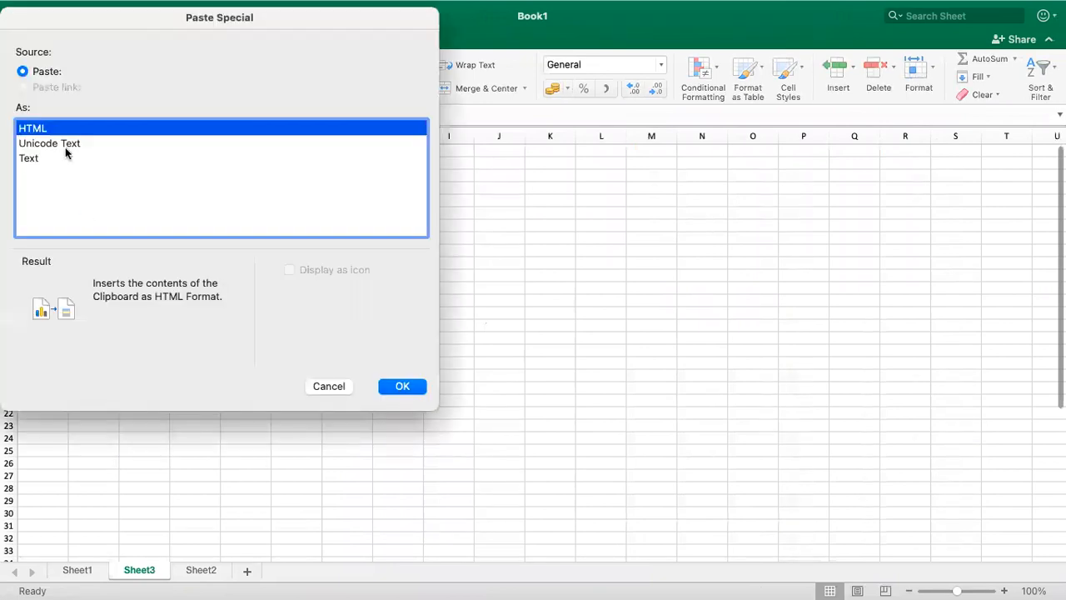
left_click(52, 143)
key("Return")
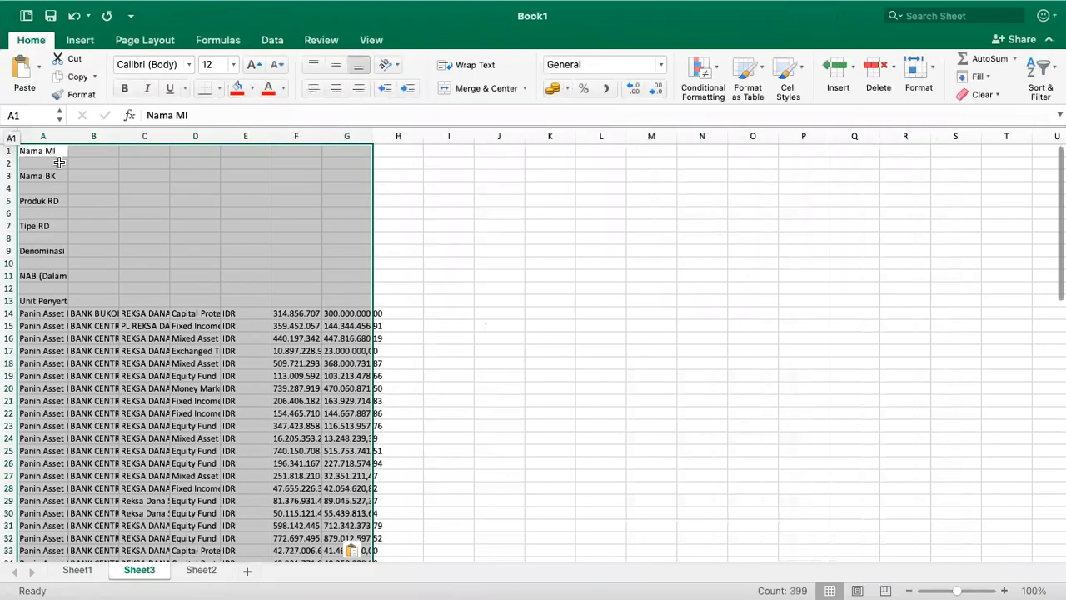
Step: Autofit the widths of columns A through G to their contents
left_click(65, 188)
left_click_drag(46, 136, 340, 150)
double_click(322, 136)
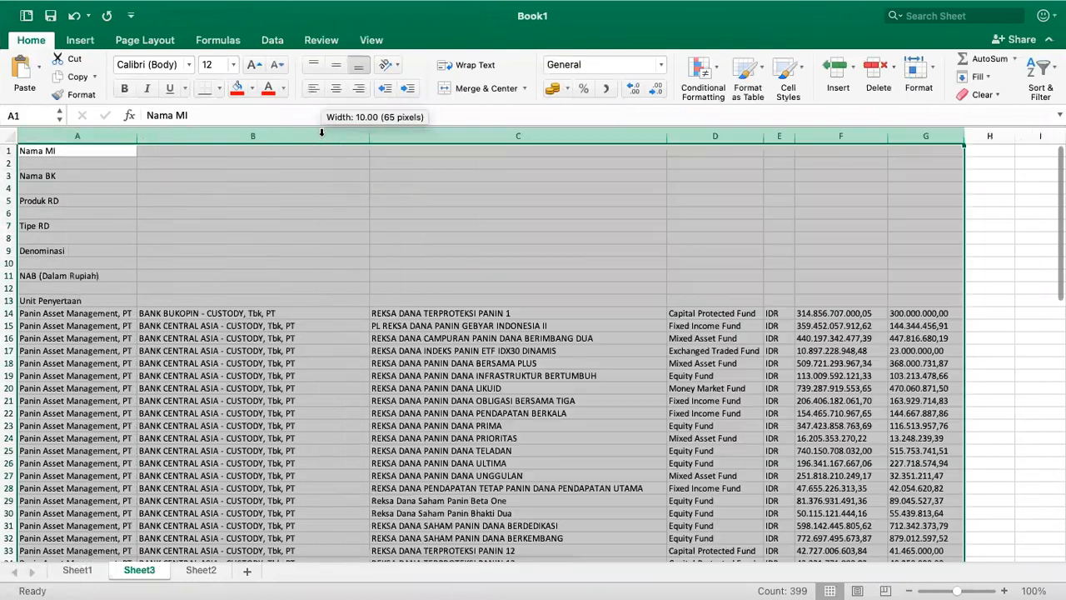
left_click(342, 267)
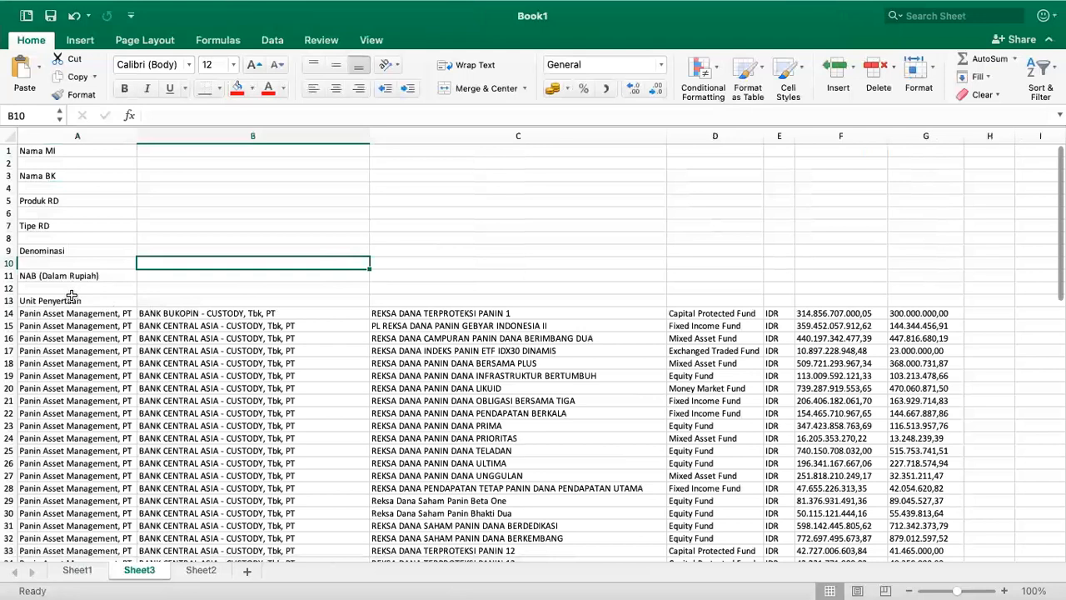
Step: Delete rows 1 to 13, which hold the stacked header labels above the fund data
left_click_drag(10, 300, 10, 151)
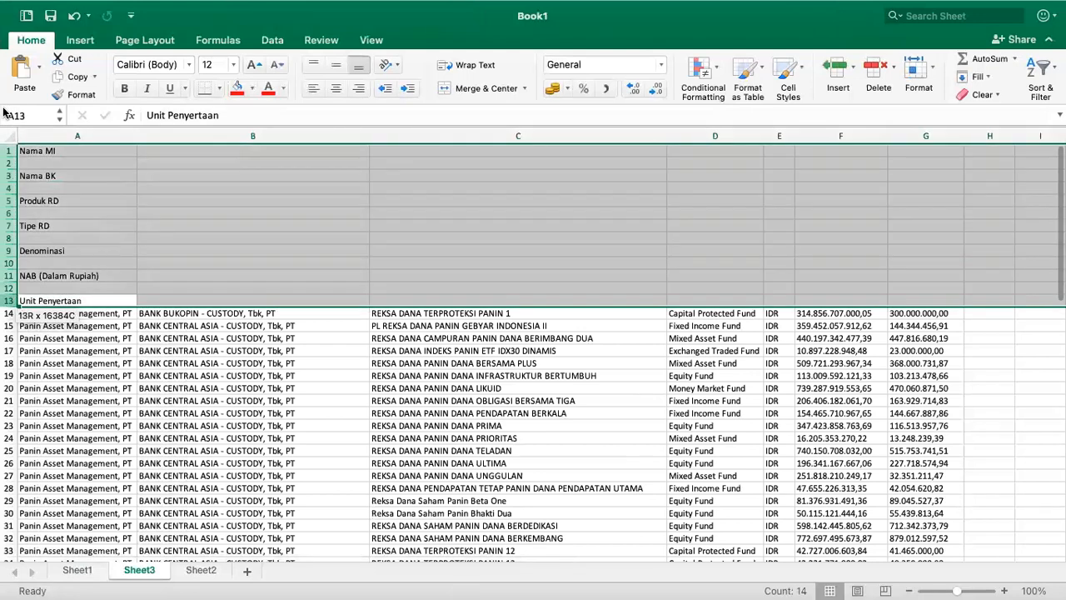
right_click(109, 190)
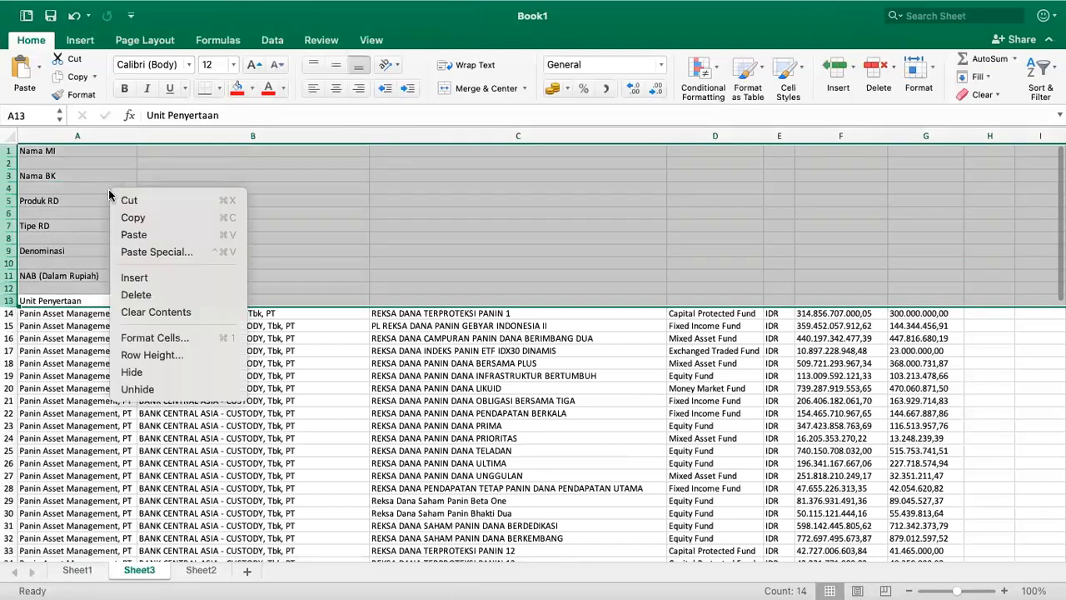
left_click(151, 294)
left_click(440, 266)
Step: Remove all periods from the figures in columns F and G by replacing "." with nothing
scroll(416, 274, "right", 4)
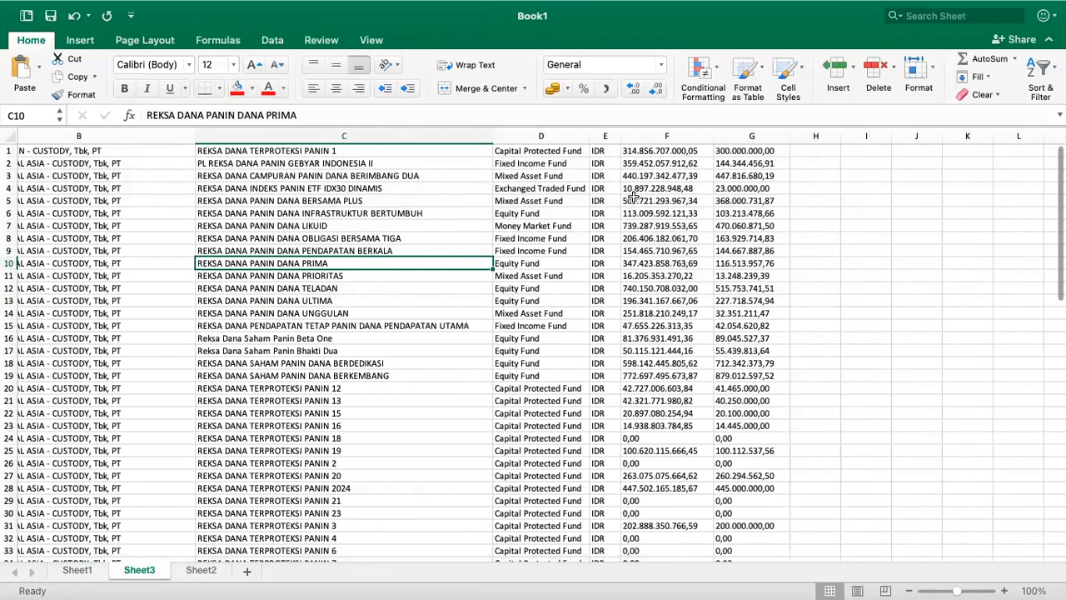
scroll(634, 196, "up", 5)
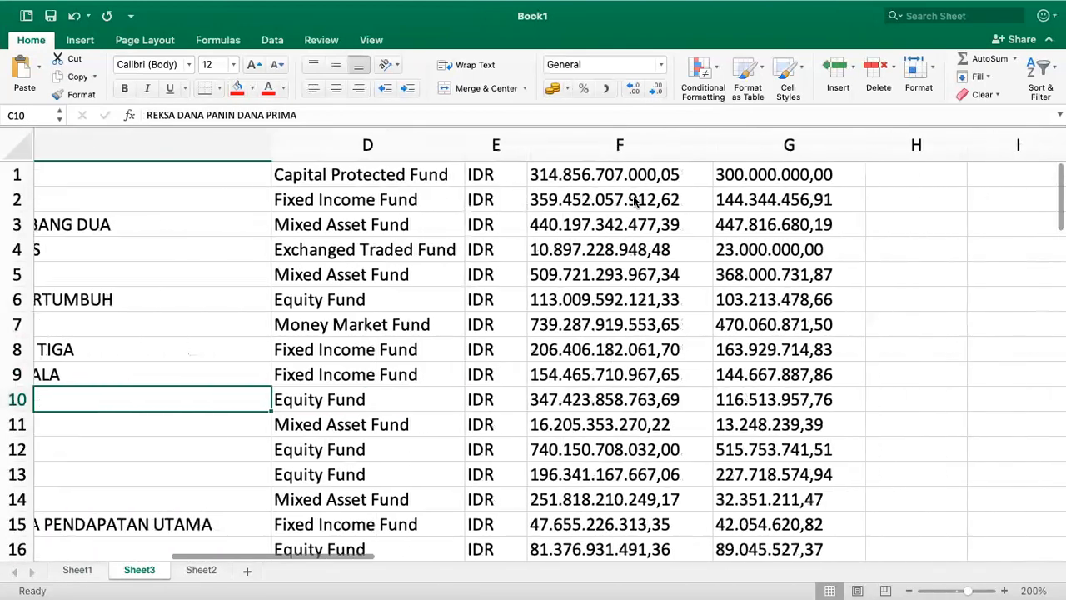
scroll(633, 200, "right", 1)
left_click(602, 131)
left_click(731, 133)
left_click_drag(650, 137, 752, 137)
left_click_drag(683, 147, 683, 147)
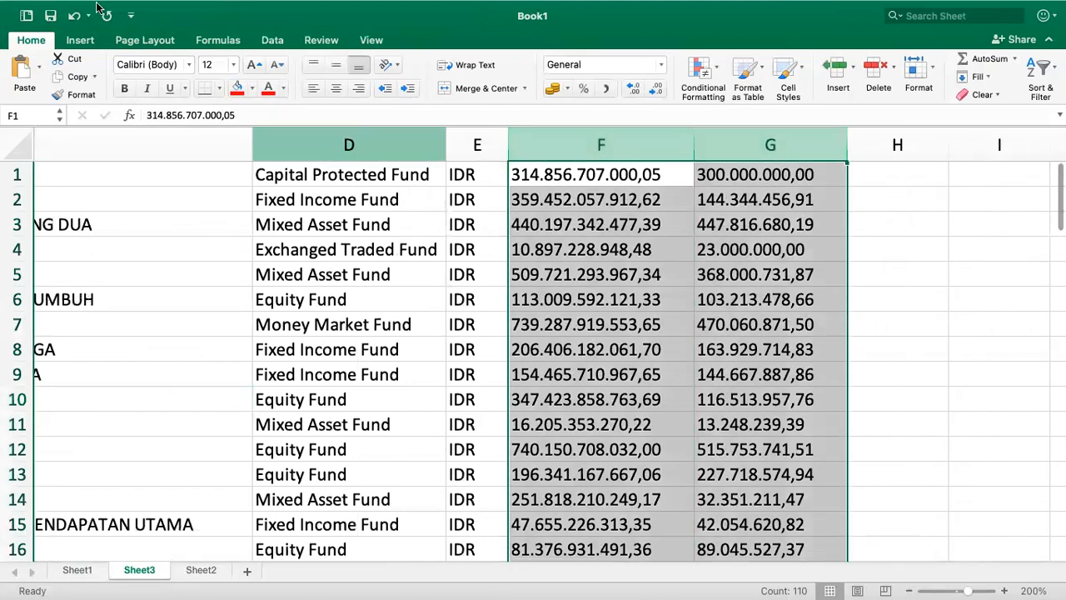
left_click(127, 10)
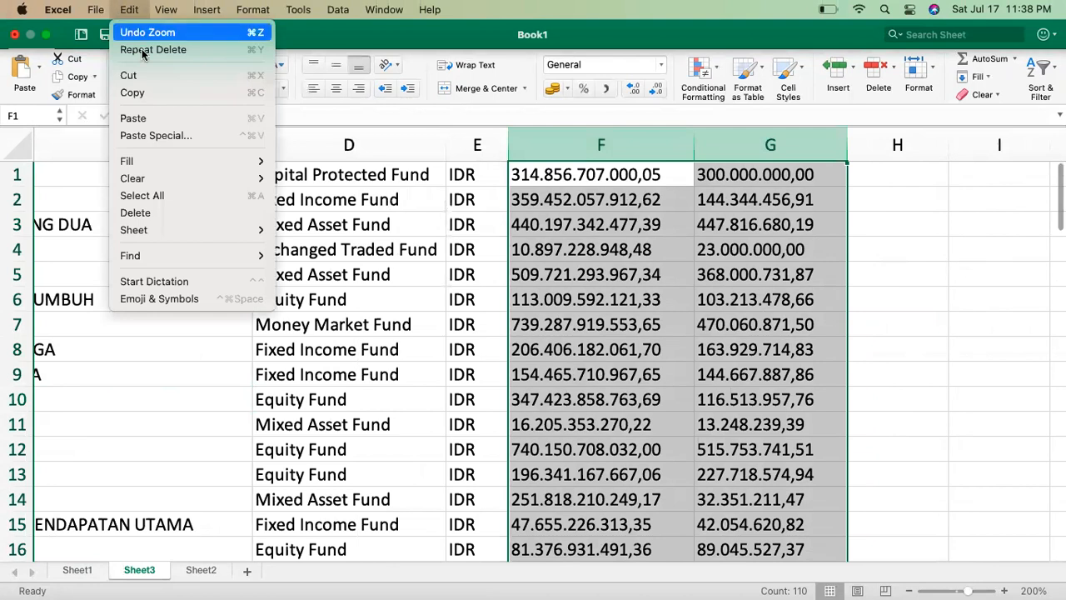
mouse_move(179, 260)
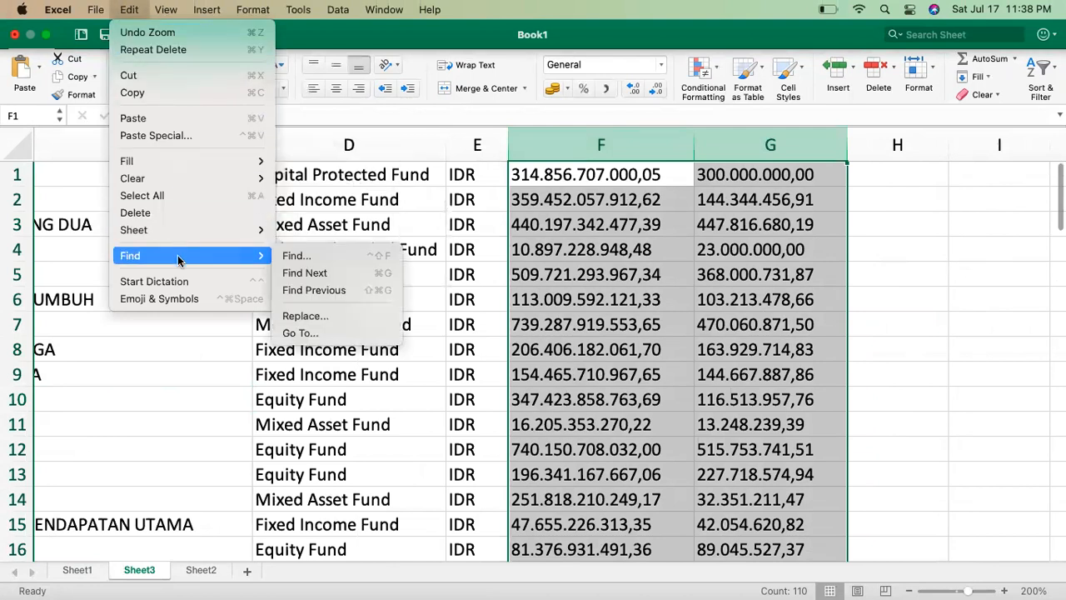
left_click(305, 316)
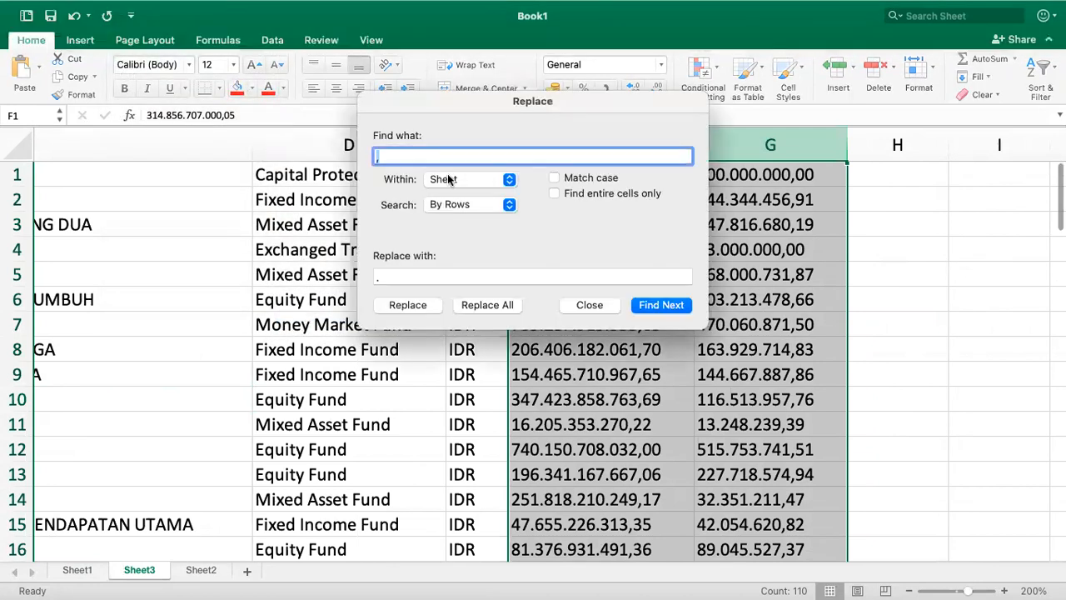
left_click(390, 276)
key("BackSpace")
left_click(376, 156)
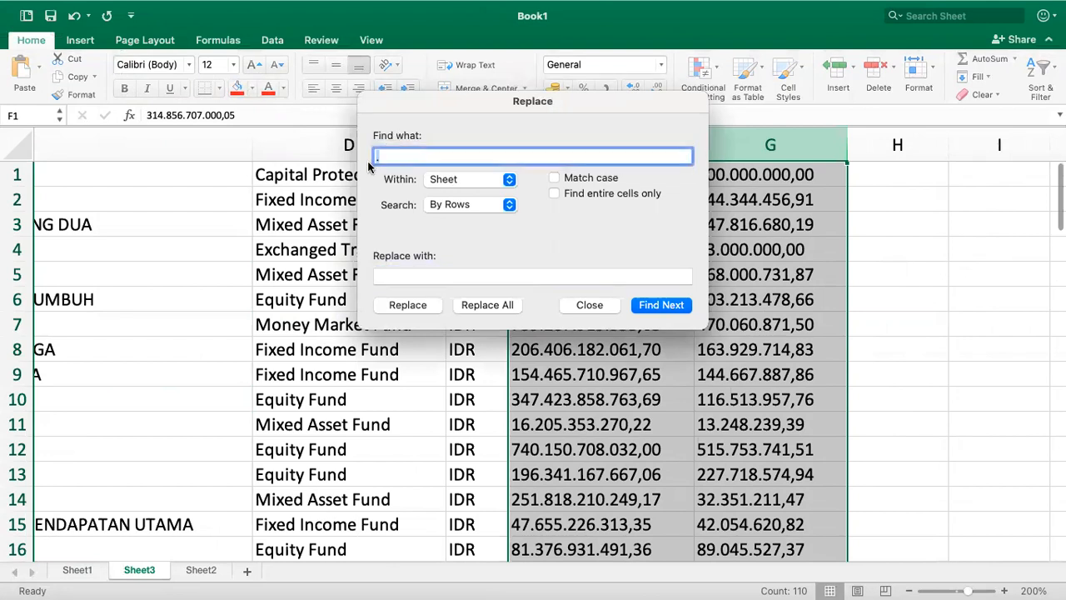
left_click(464, 308)
left_click(492, 277)
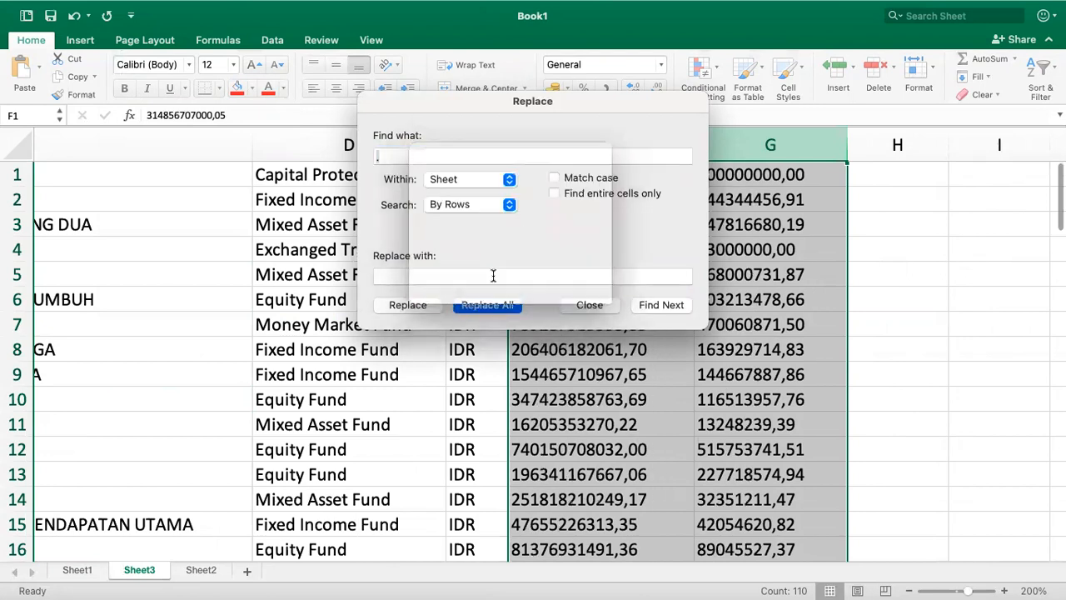
Step: Replace every comma in columns F and G with a period as the decimal separator
key("BackSpace")
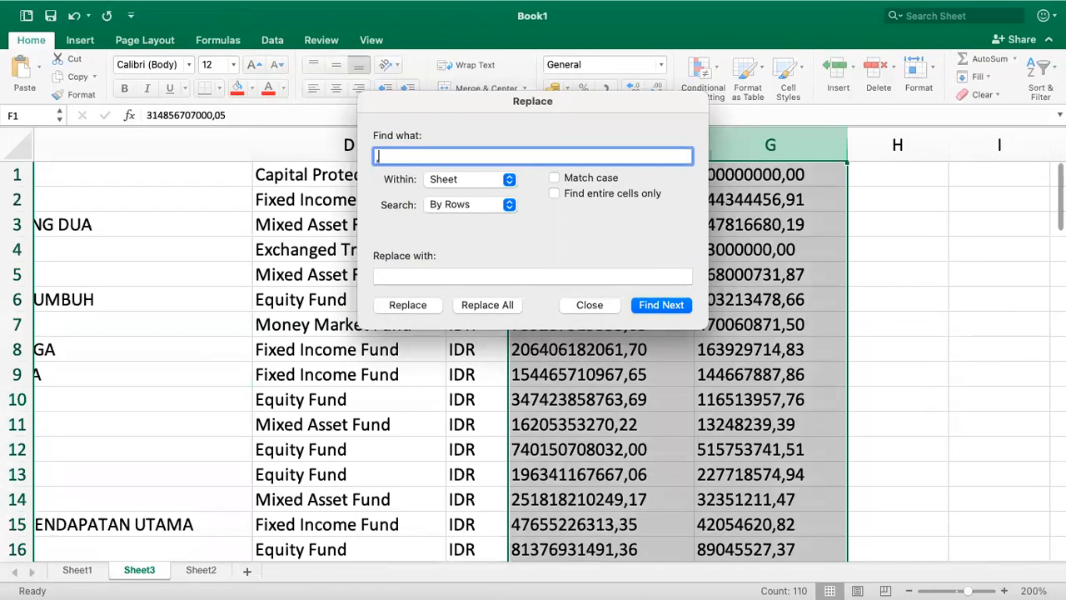
left_click(384, 275)
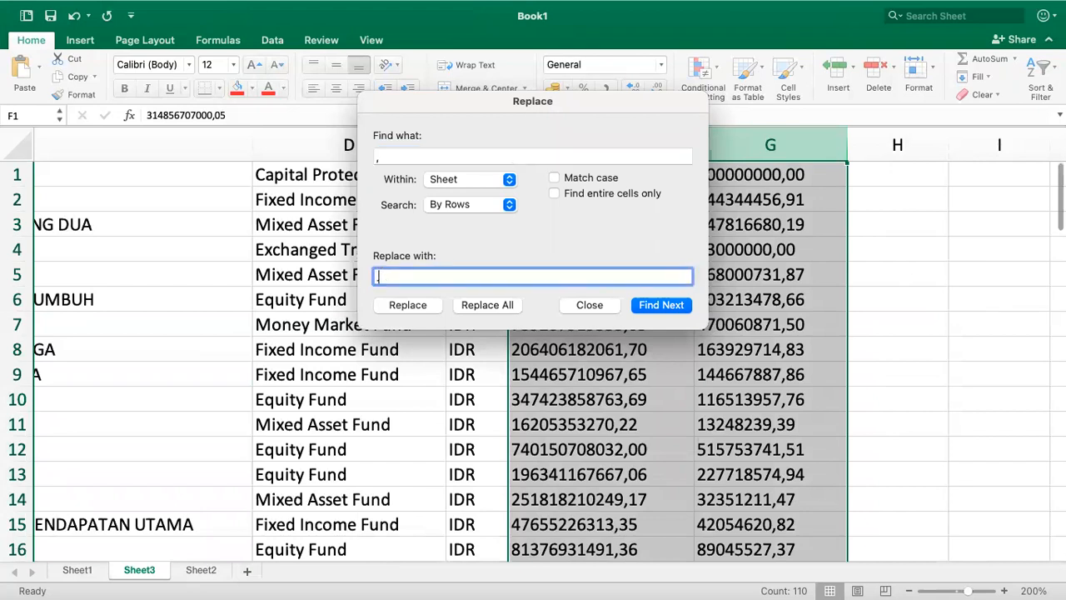
left_click(481, 307)
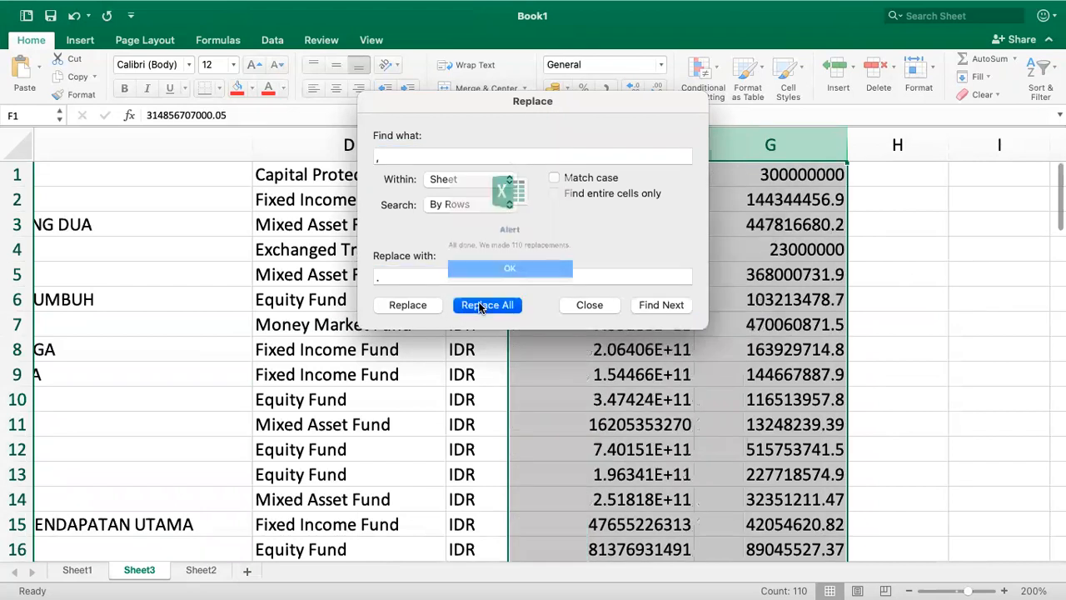
left_click(539, 285)
left_click(590, 305)
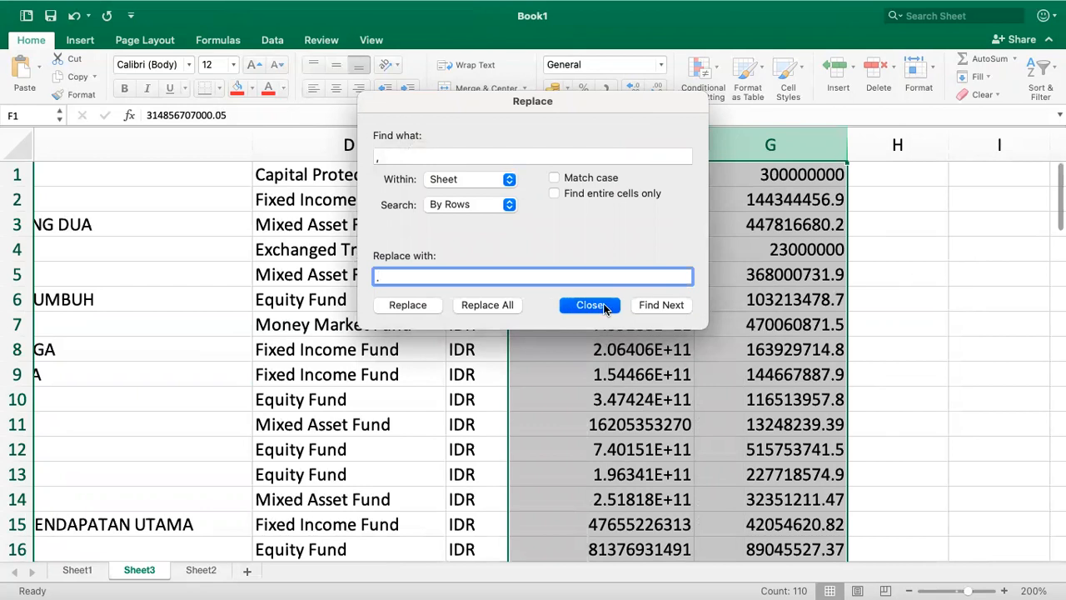
Step: Format columns F through H as Number with 2 decimal places and the 1000 separator
scroll(678, 191, "right", 2)
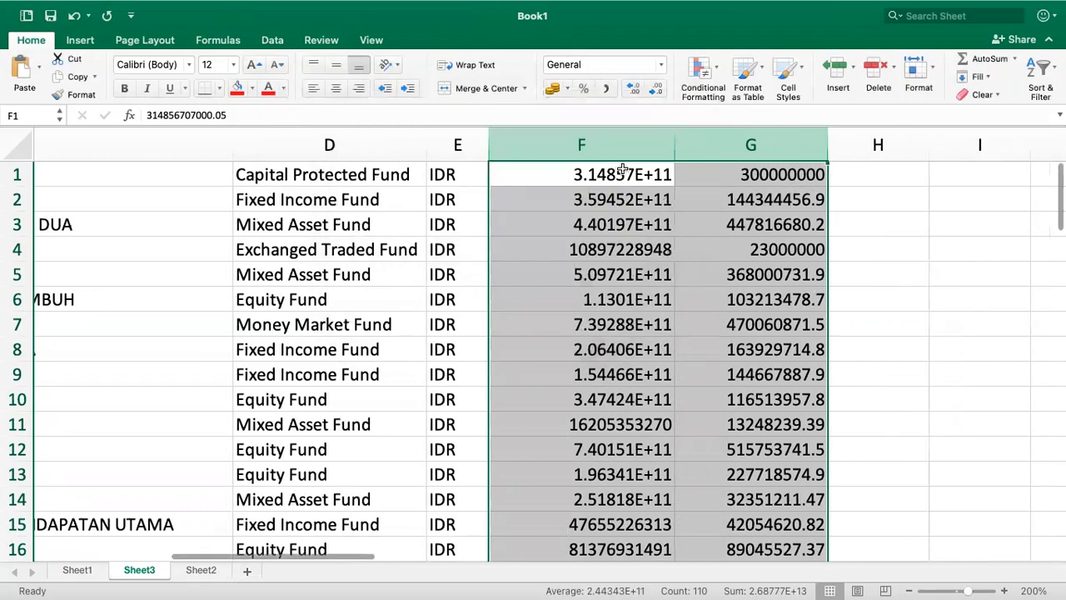
left_click(623, 170)
left_click(746, 169)
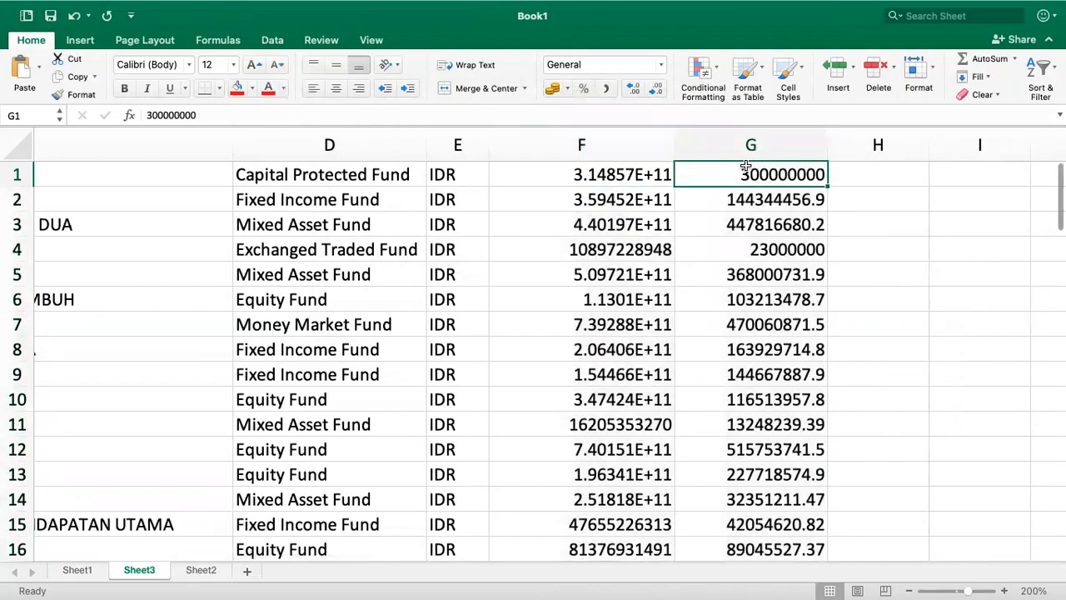
left_click_drag(654, 156, 871, 140)
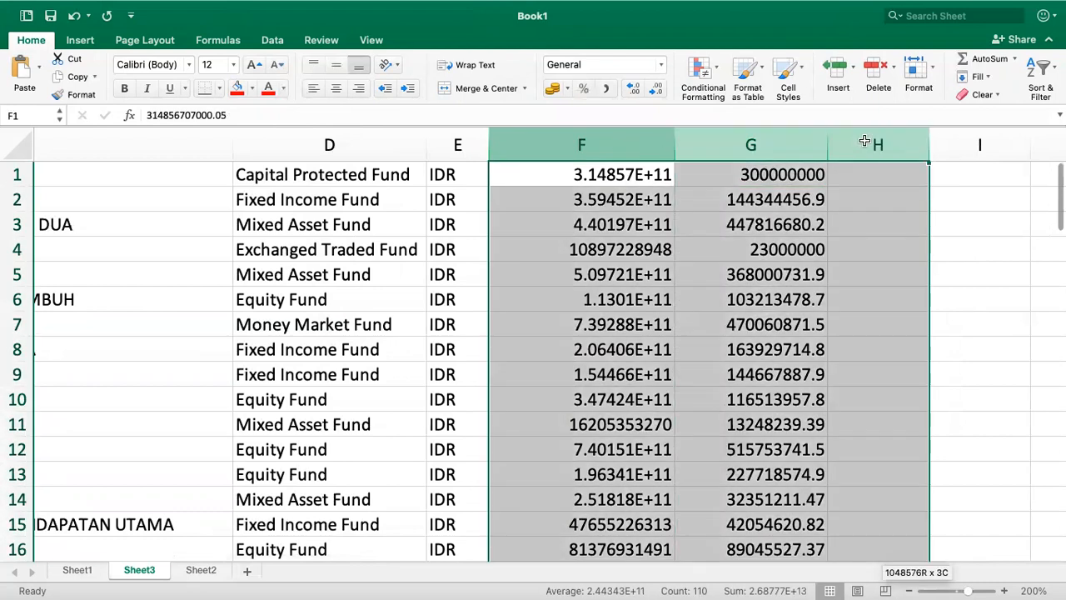
right_click(865, 146)
left_click(897, 285)
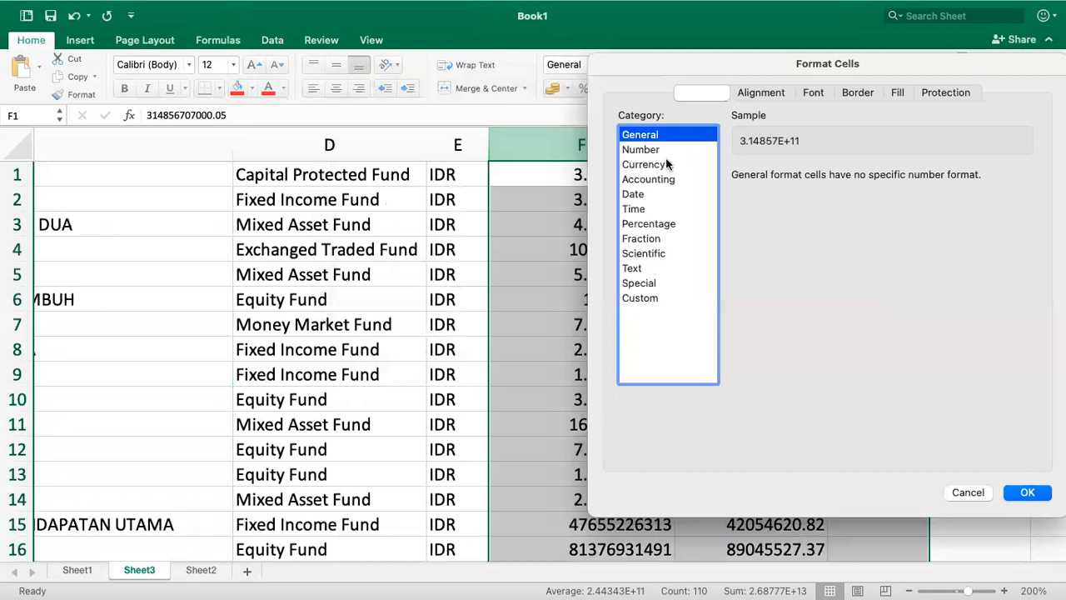
left_click(659, 150)
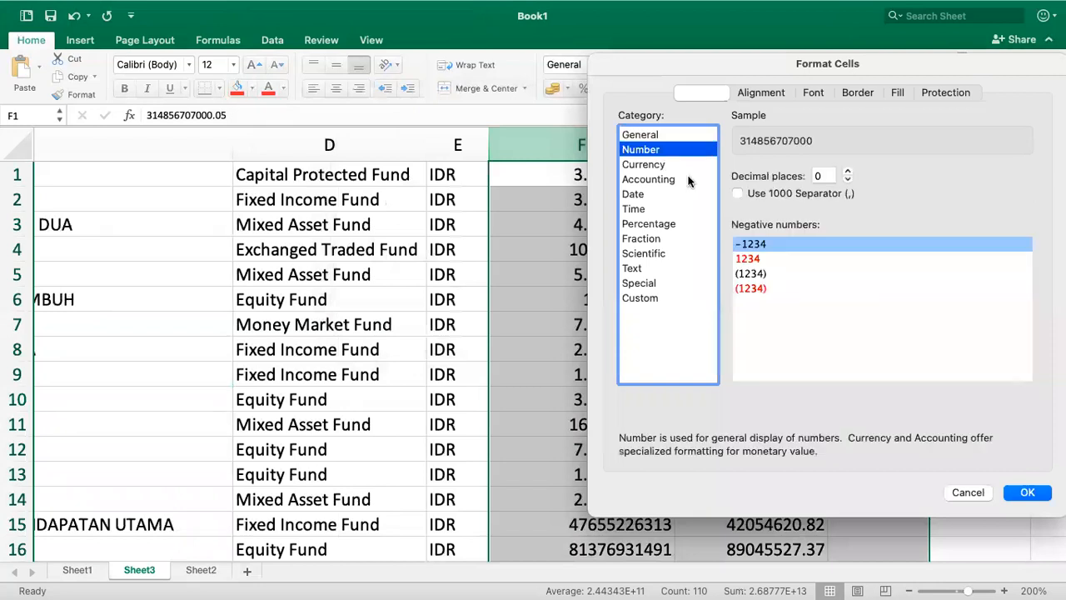
left_click(809, 199)
left_click(849, 172)
left_click(850, 171)
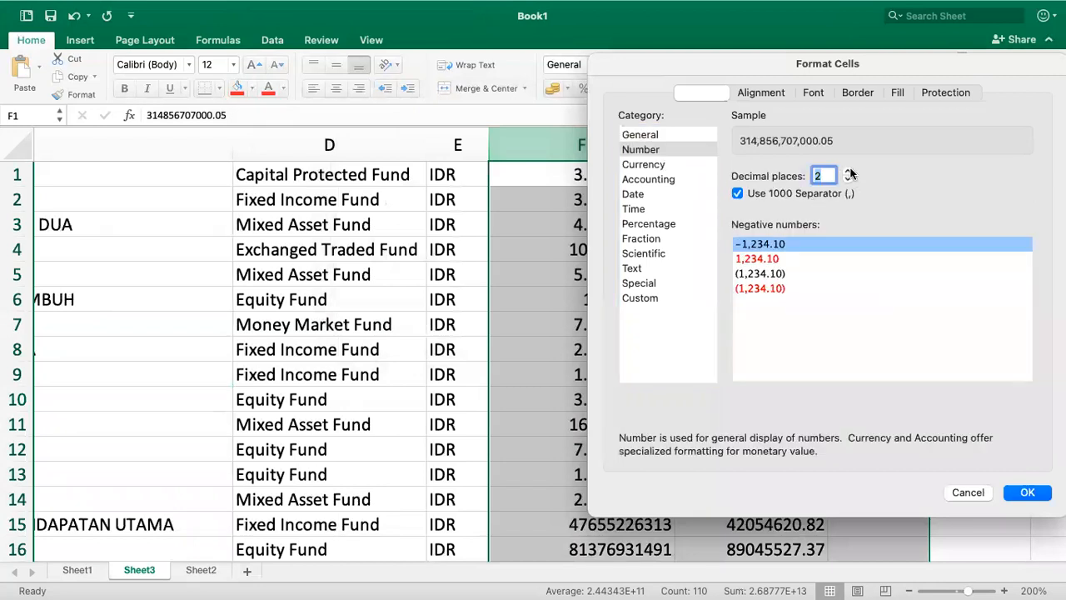
left_click(1023, 491)
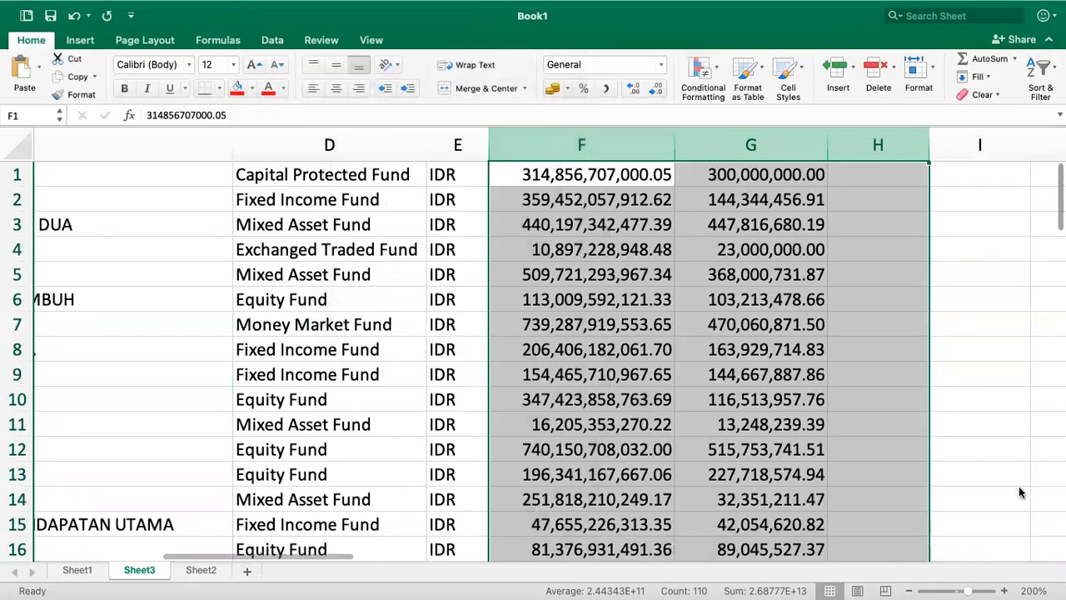
Step: Enter the formula =F1/G1 in cell H1 to calculate the first fund's NAB per unit
left_click(857, 182)
type("=")
key("Left")
key("Left")
type("/")
key("Left")
key("Return")
left_click(890, 177)
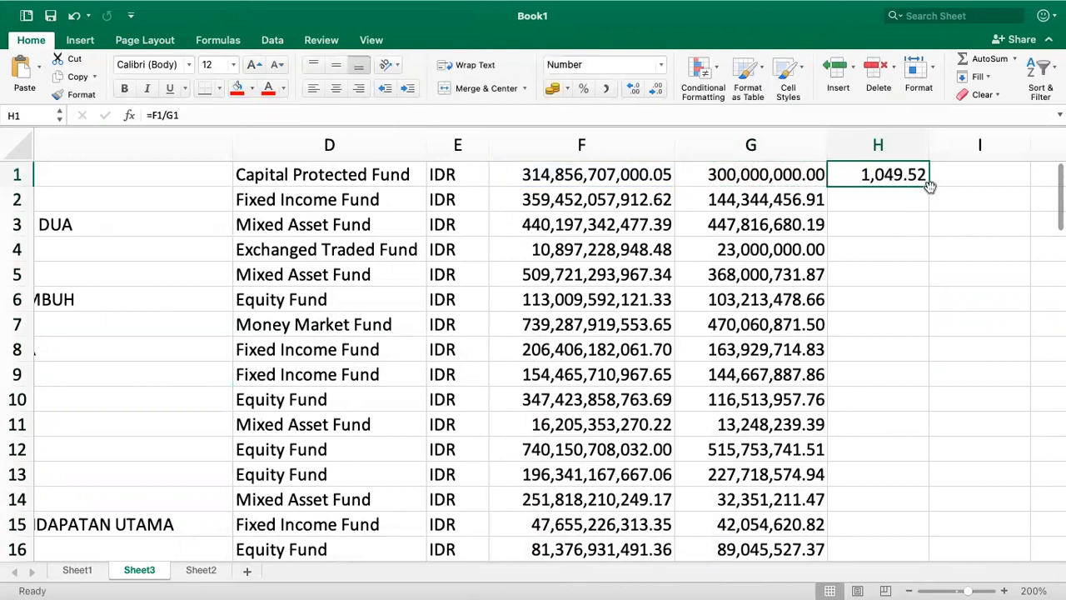
scroll(931, 187, "up", 5)
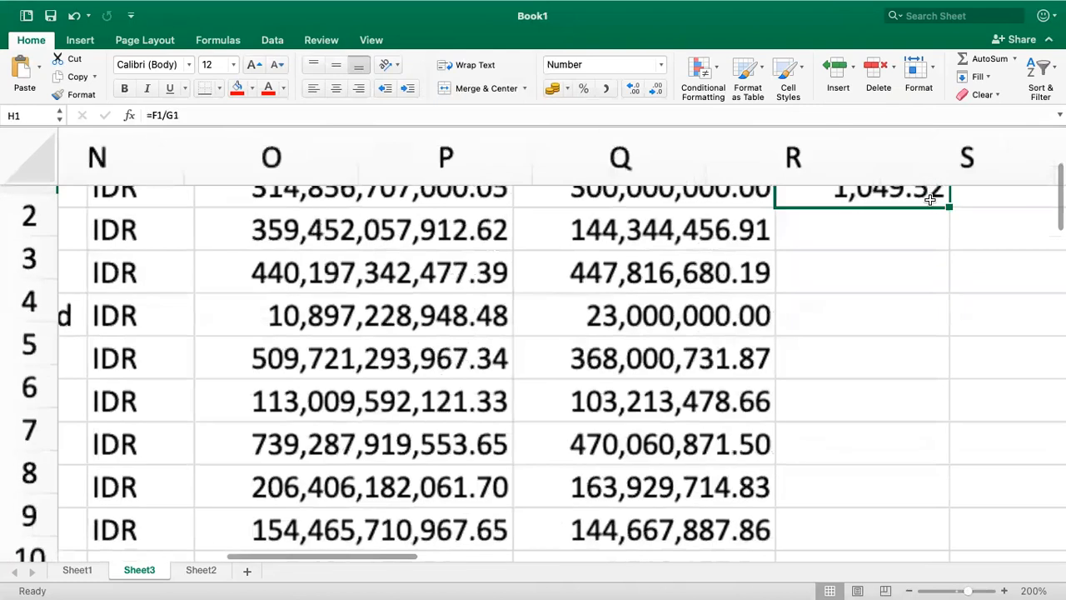
Step: Fill the NAB per unit formula from H1 down column H for all funds on Sheet3
scroll(948, 215, "right", 5)
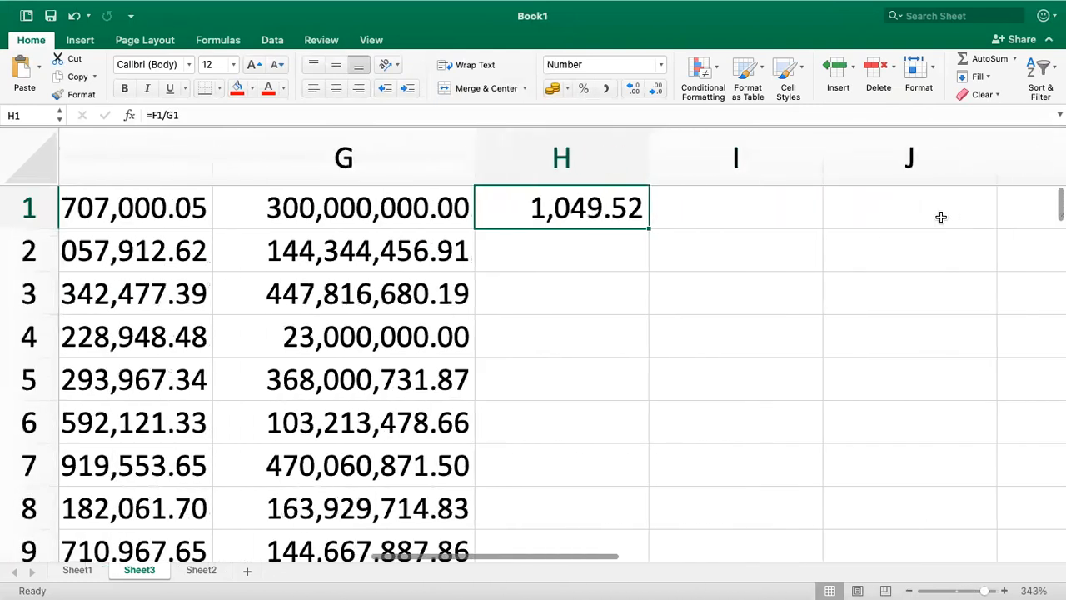
double_click(647, 228)
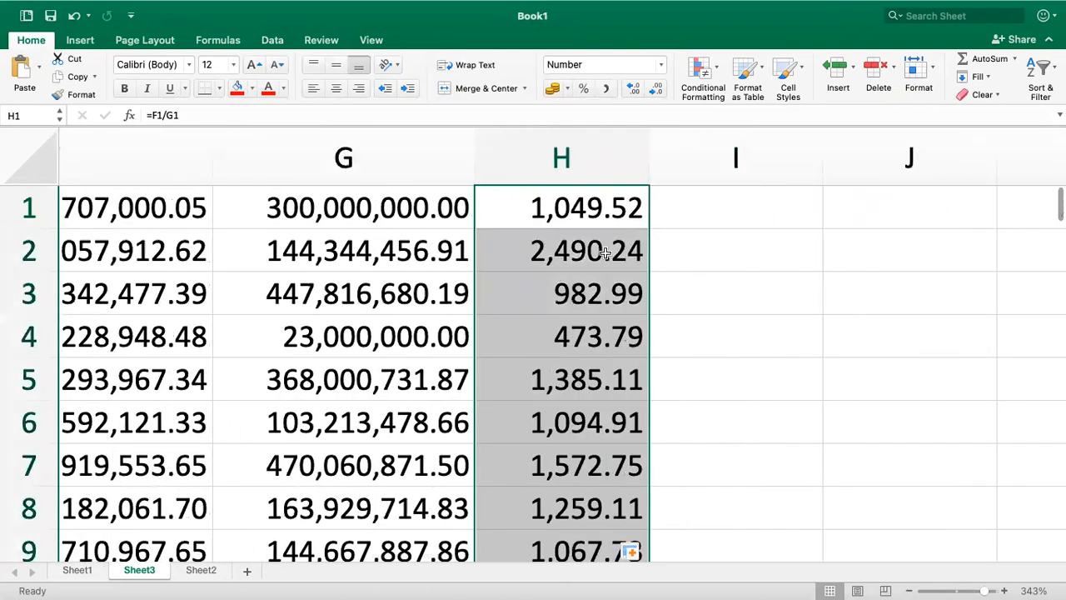
scroll(557, 274, "down", 3)
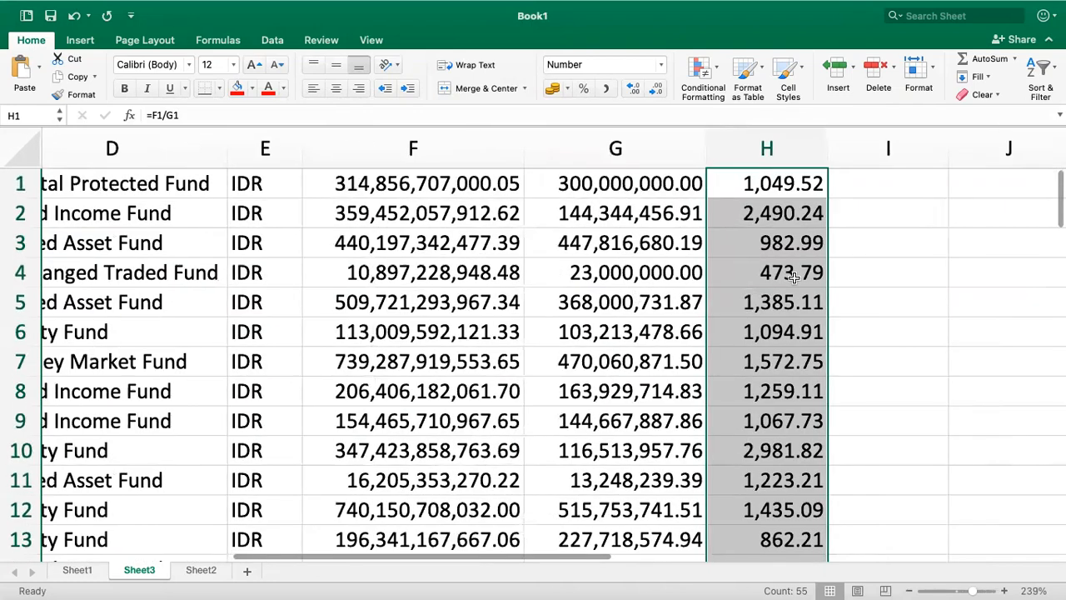
left_click(793, 276)
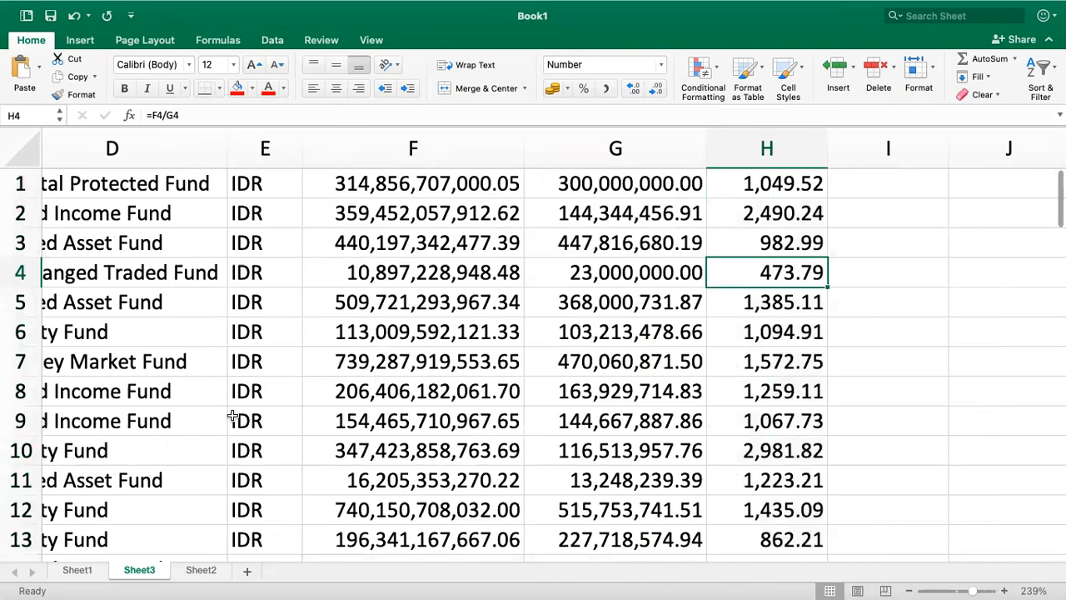
scroll(216, 477, "left", 3)
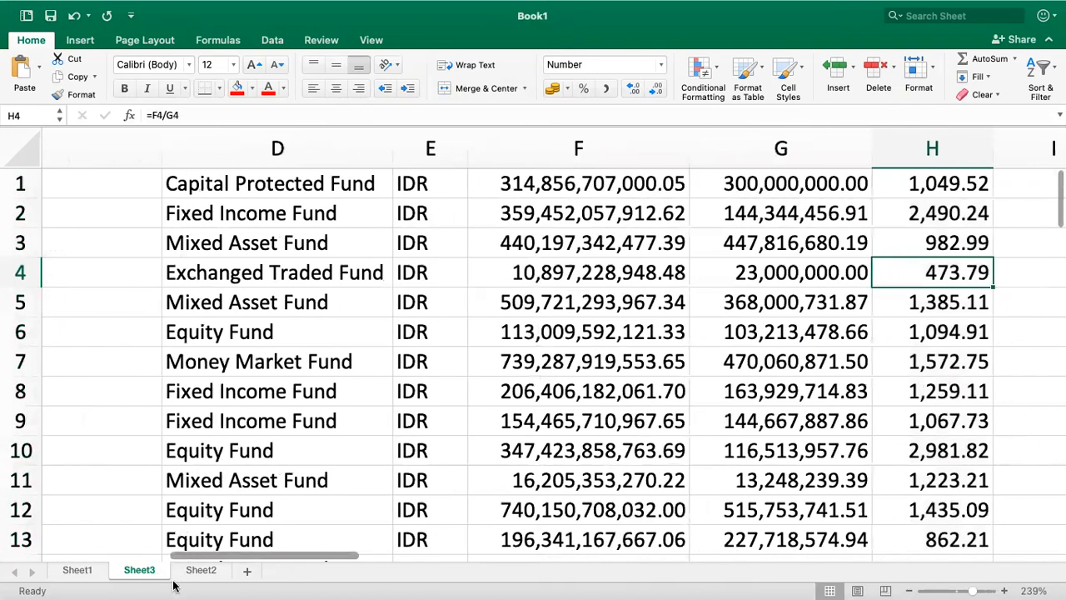
Step: Enter the heading "NAB / Unit Mei 2021" in cell G1 of Sheet2 and auto-fit column G's width
left_click(198, 570)
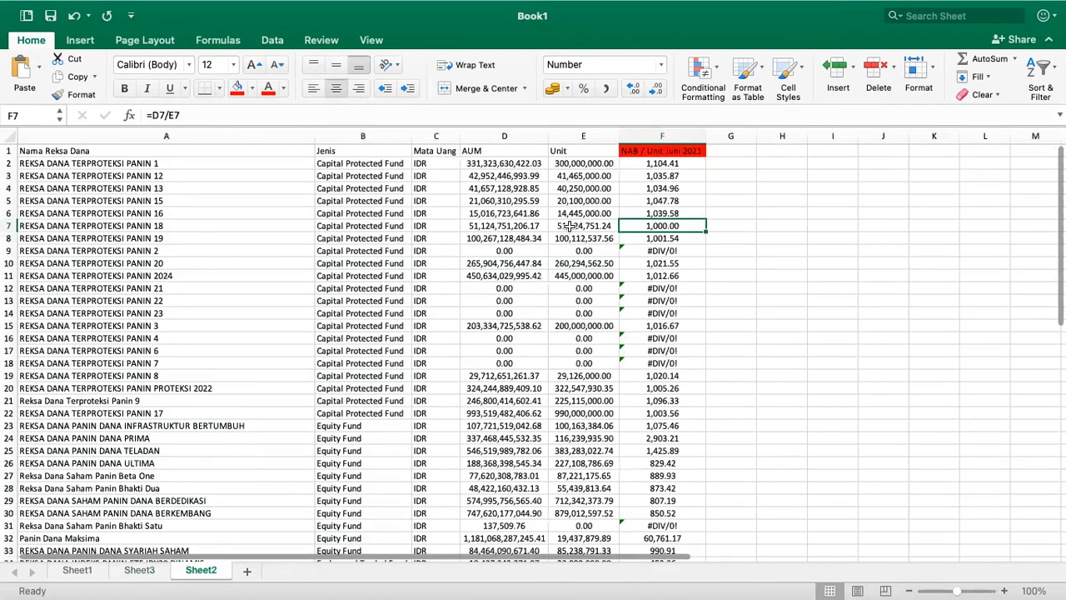
left_click(731, 150)
type("NAB / Unit Mei 2021")
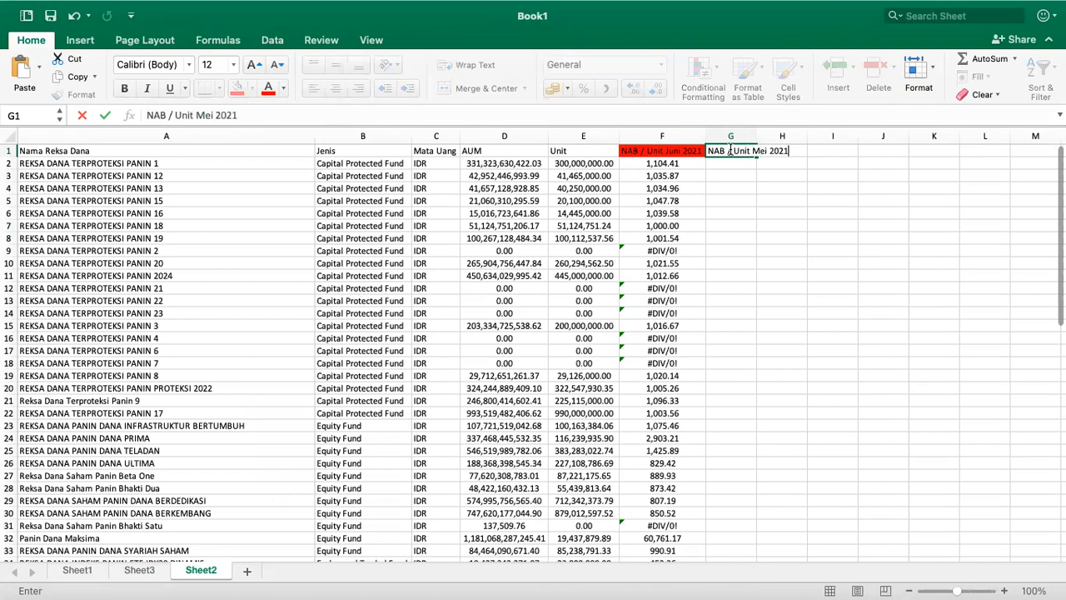
key("Return")
double_click(760, 135)
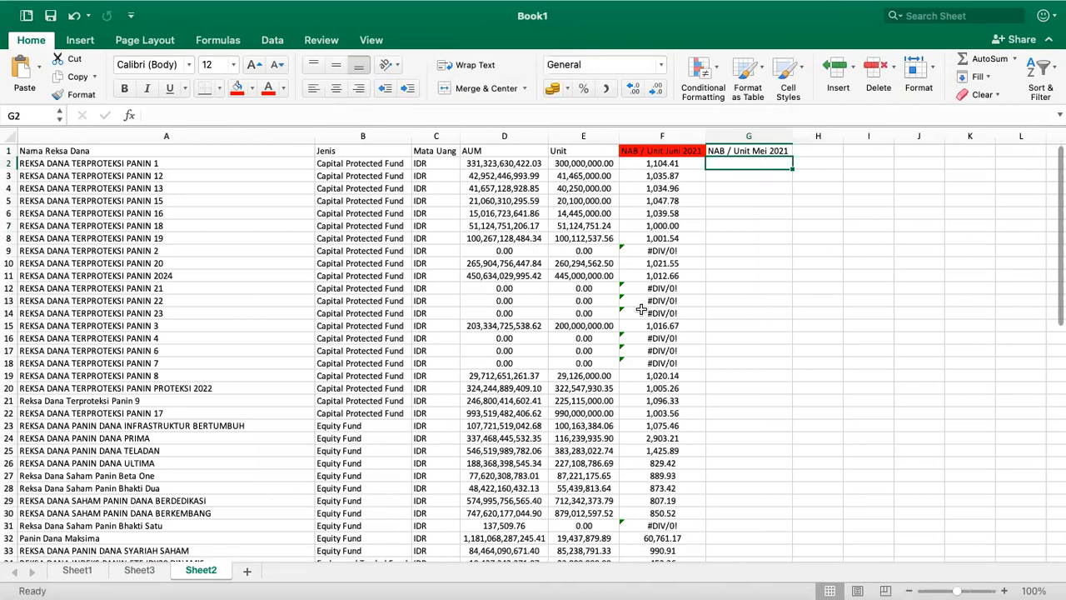
Step: Start a VLOOKUP formula in cell G2 of Sheet2 with A2 as lookup value and go to Sheet3 for the table array
scroll(641, 309, "up", 5)
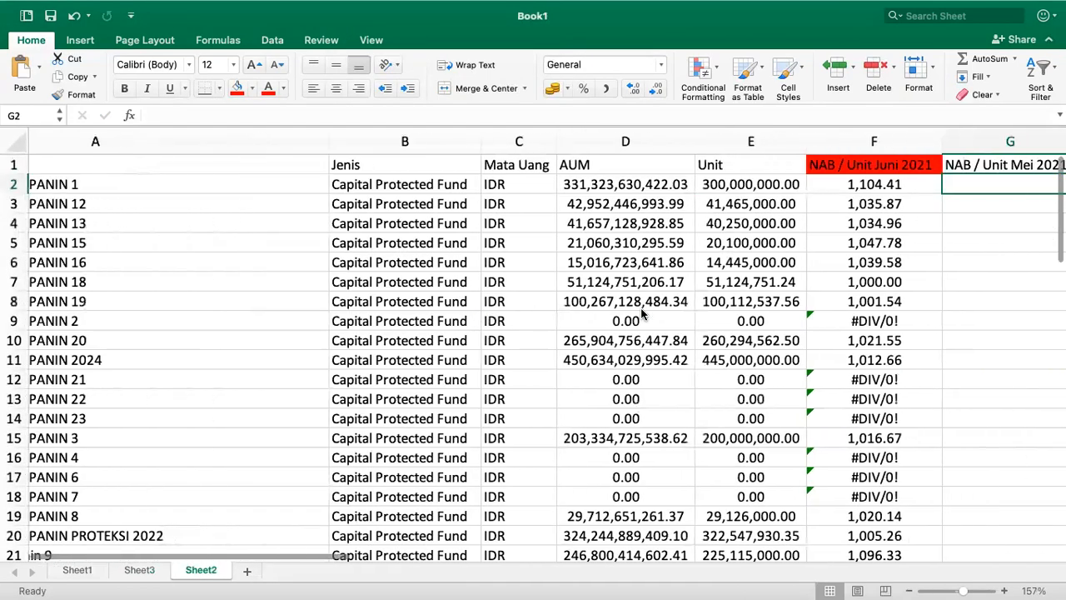
scroll(642, 312, "right", 3)
type("=")
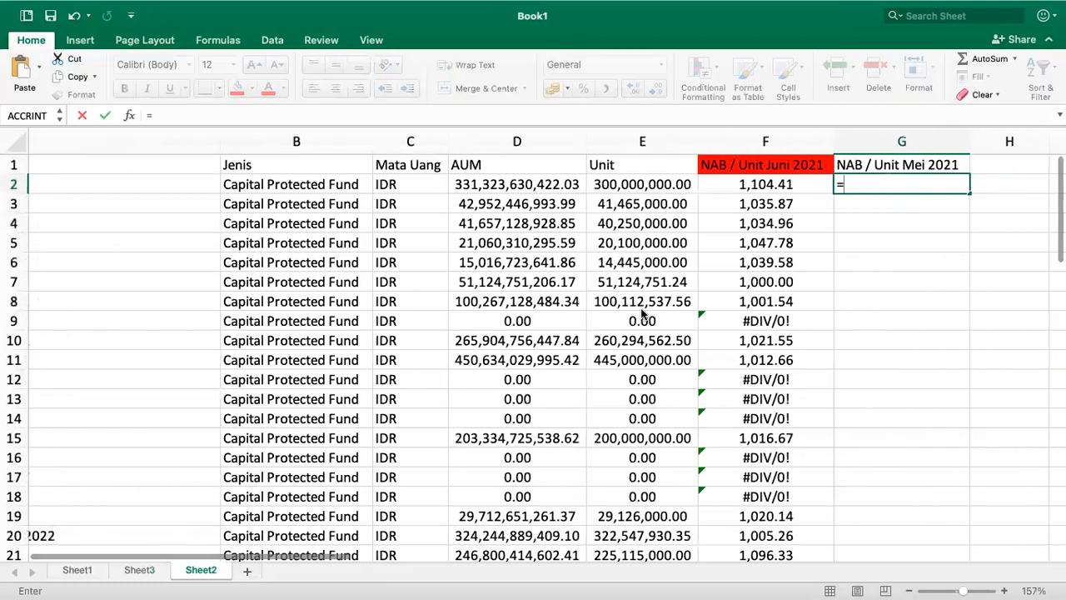
type("vlookup")
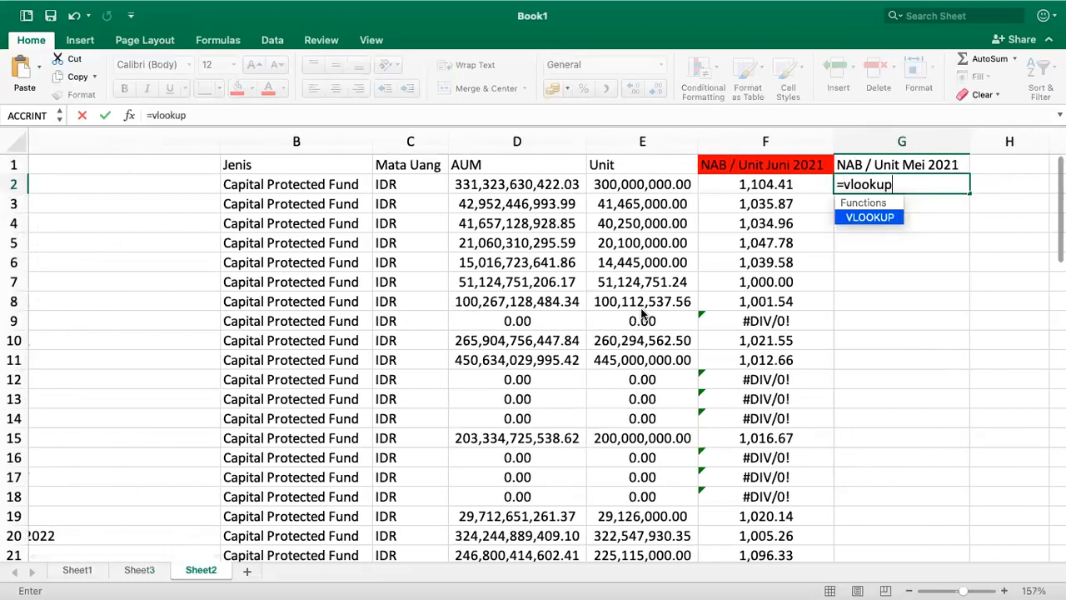
type("(")
scroll(388, 348, "left", 5)
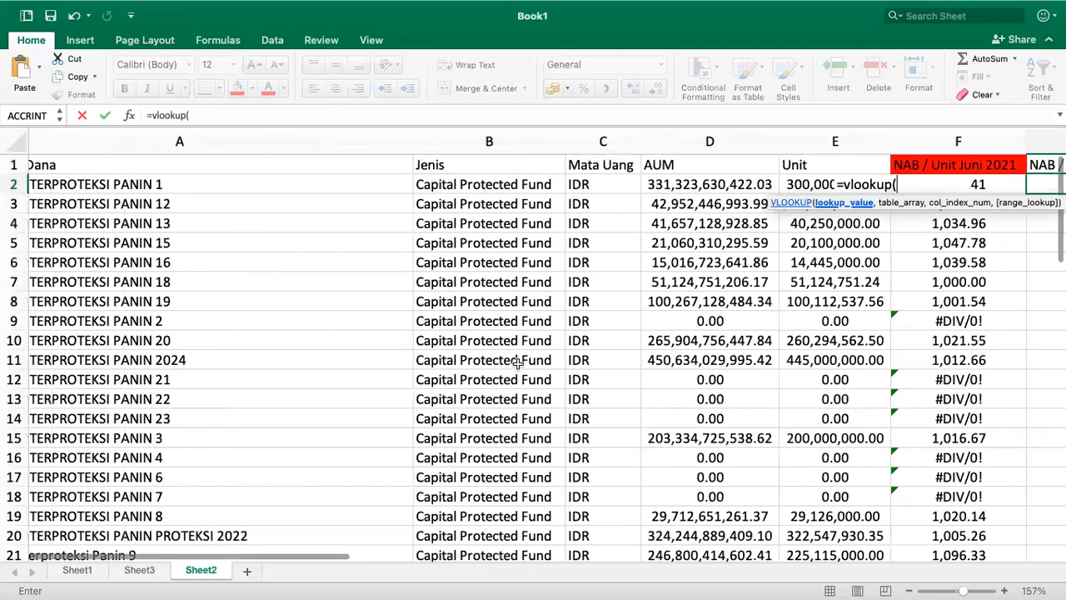
left_click(220, 189)
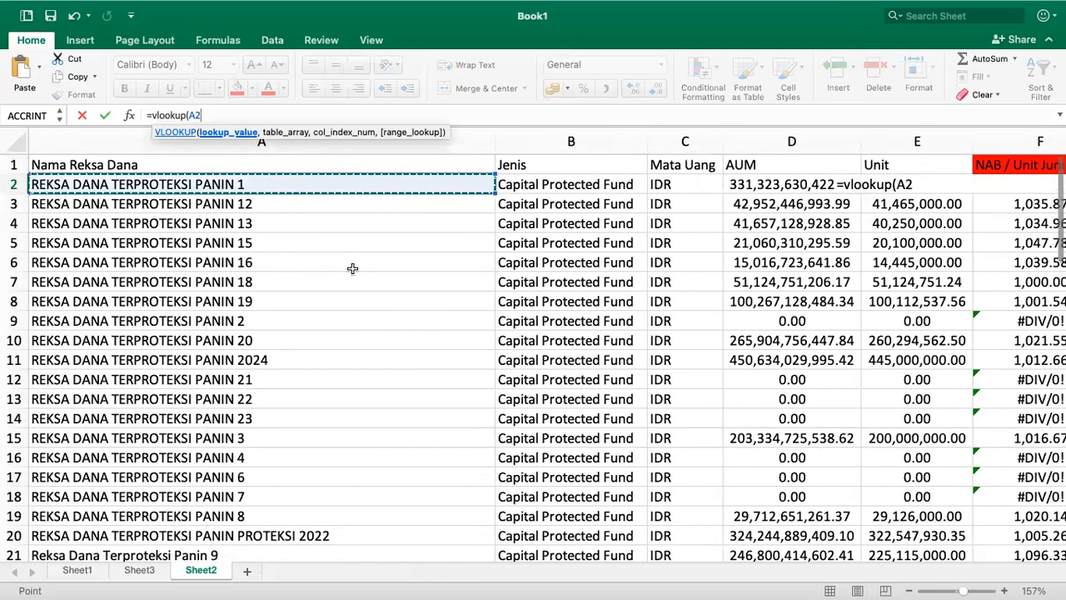
type(",")
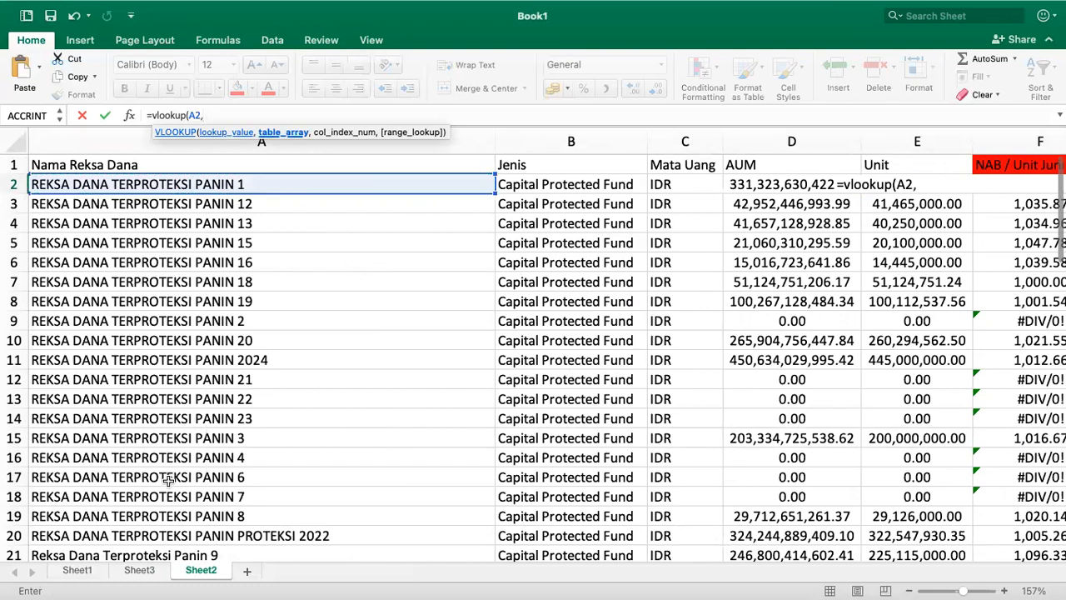
left_click(139, 570)
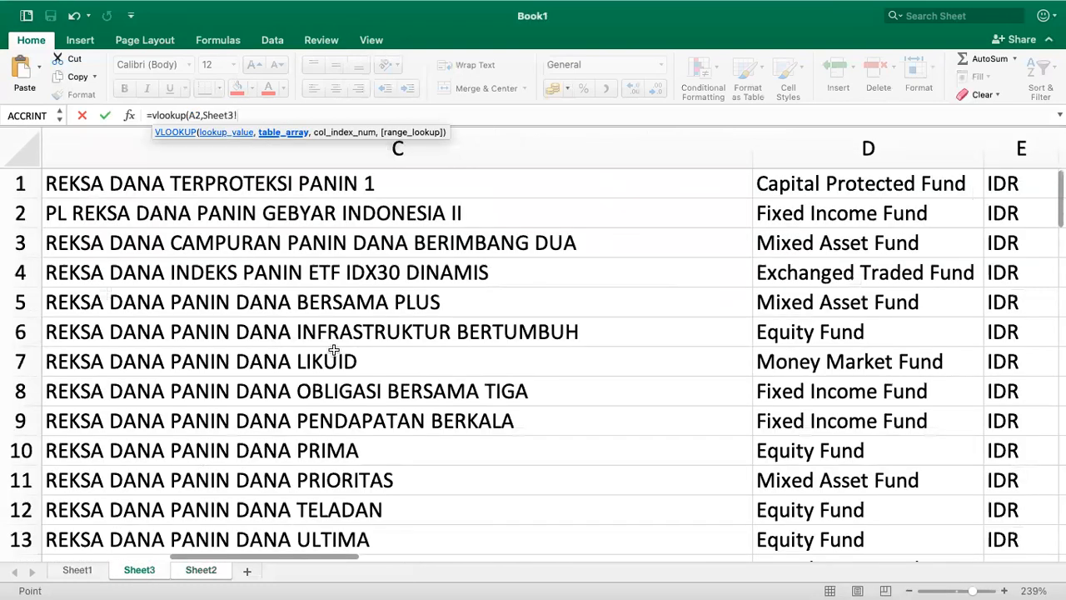
scroll(340, 354, "down", 5)
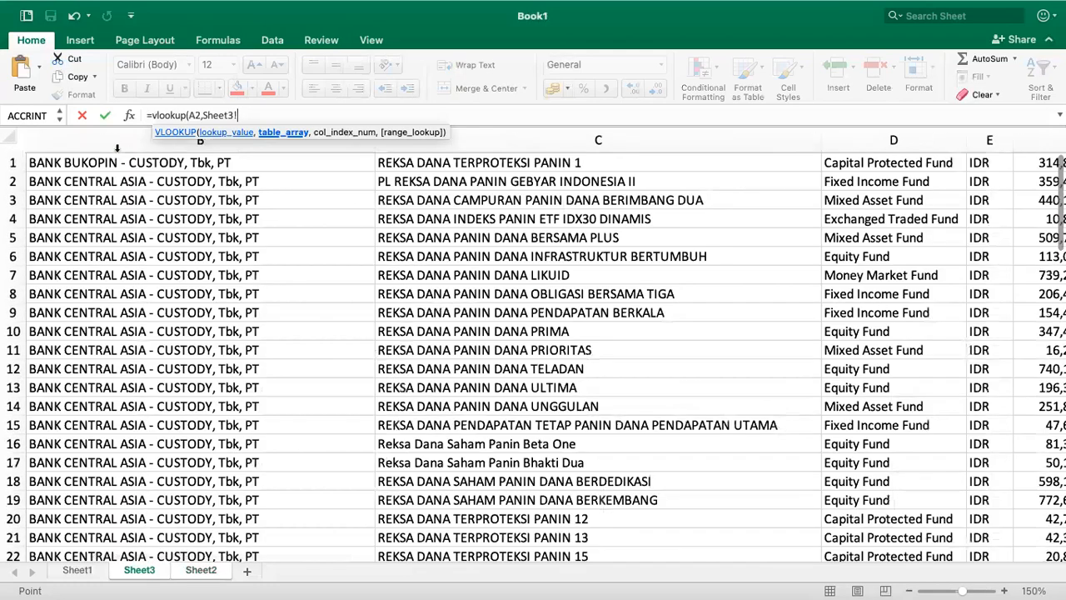
left_click(109, 139)
left_click_drag(109, 139, 510, 208)
scroll(510, 208, "left", 8)
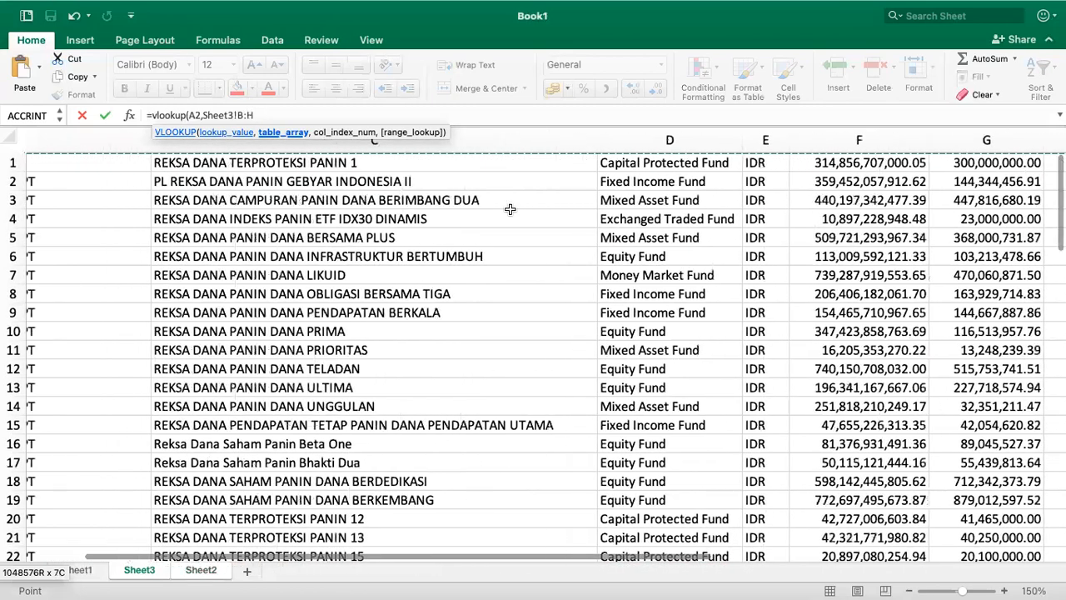
scroll(509, 208, "left", 10)
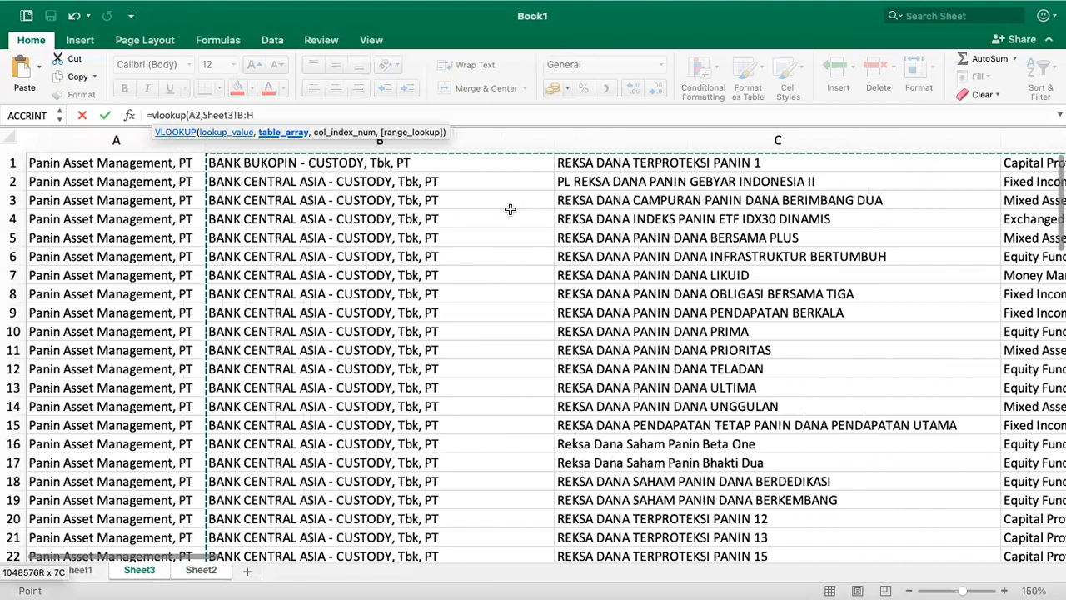
scroll(454, 211, "right", 1)
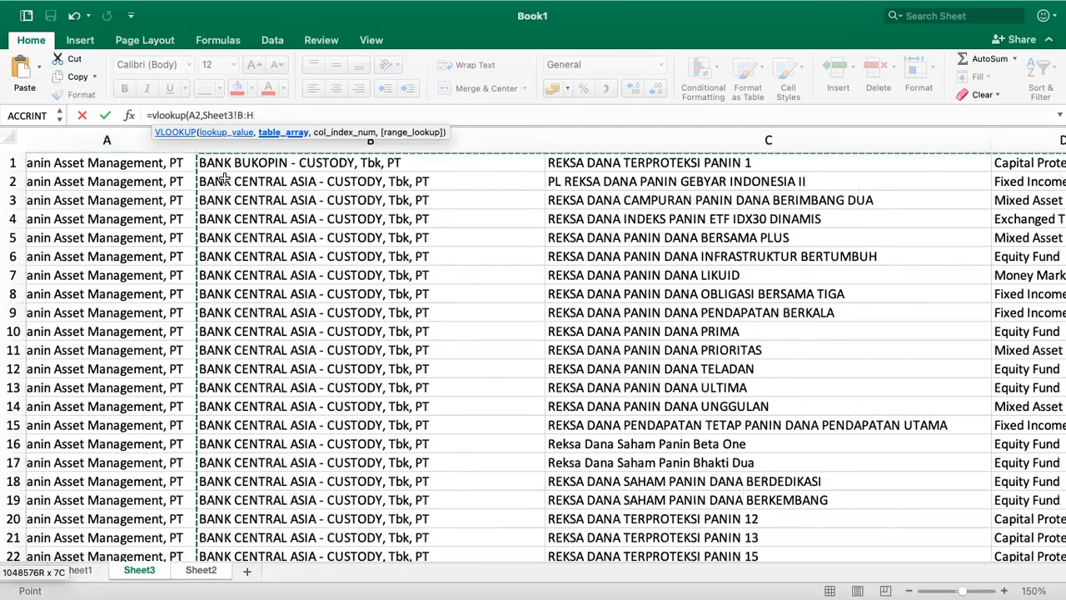
left_click(274, 131)
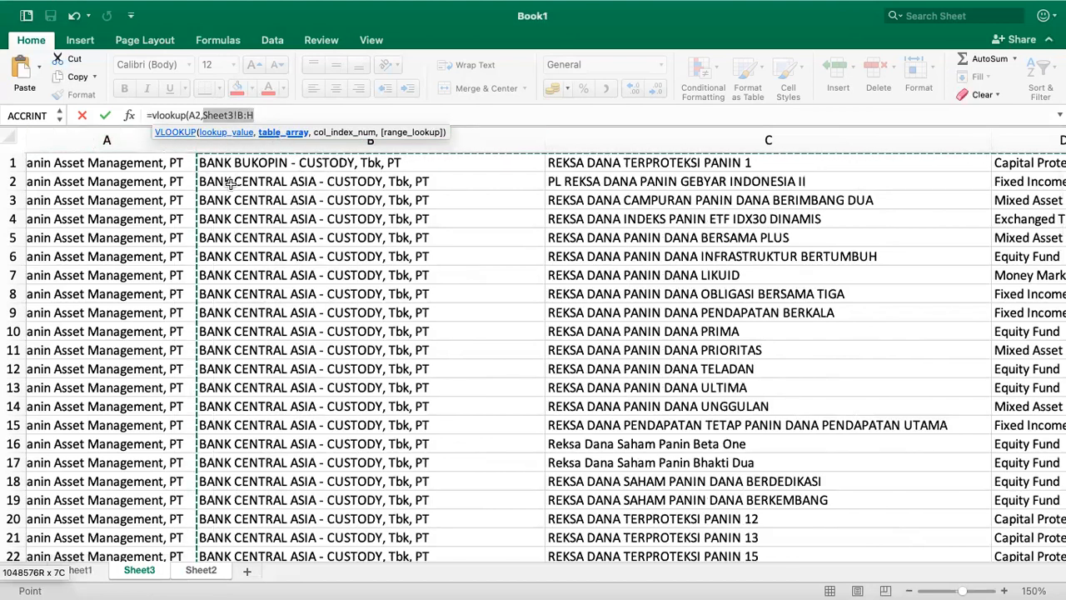
key("BackSpace")
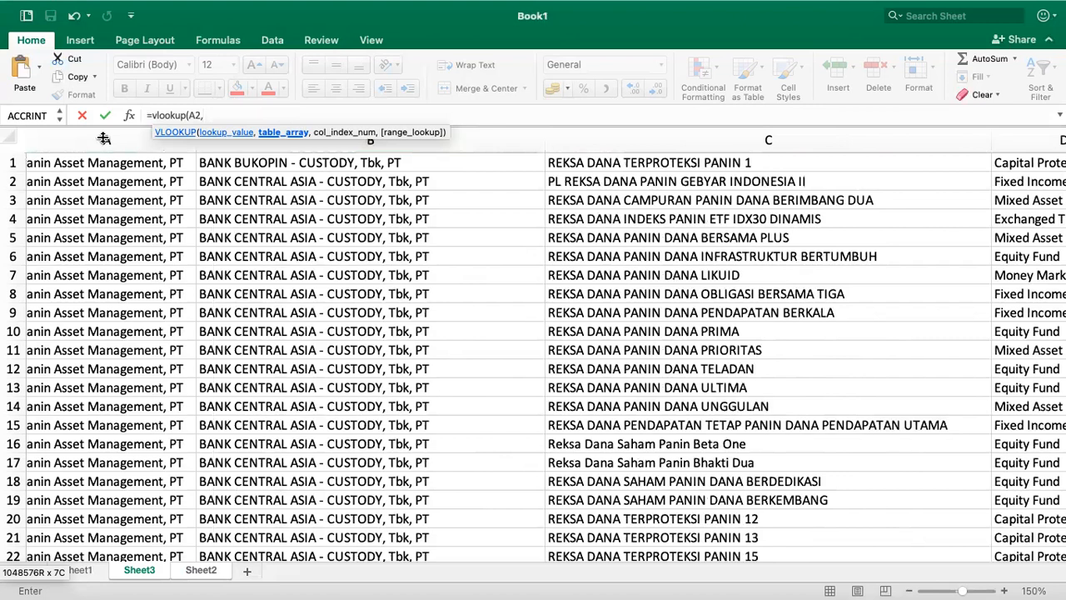
Step: Set the VLOOKUP's table array to columns A through H of Sheet3
left_click_drag(109, 183, 704, 179)
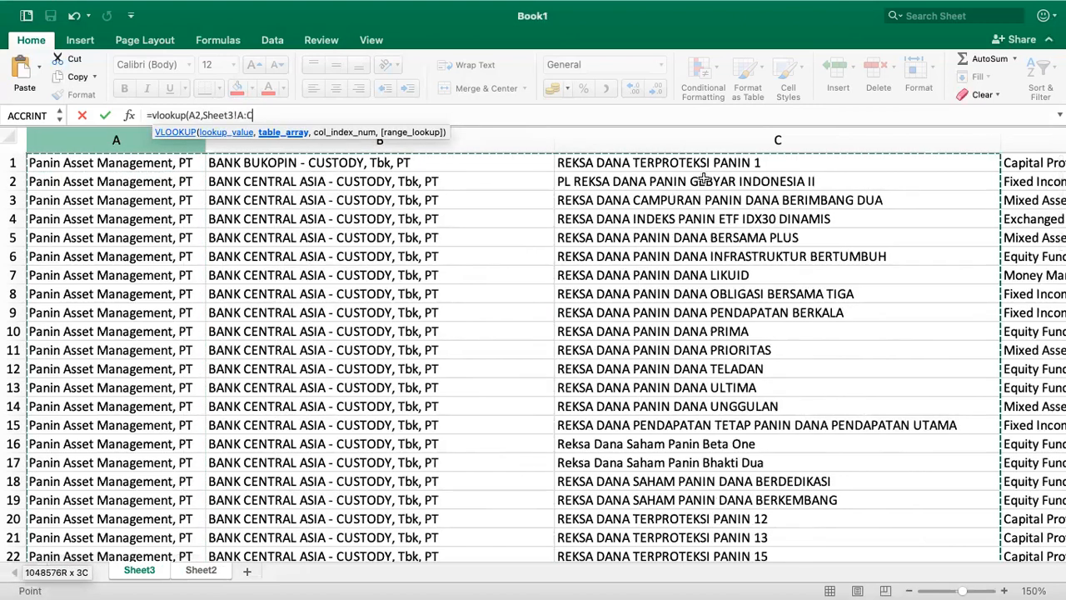
left_click_drag(1033, 179, 504, 247)
scroll(504, 247, "left", 10)
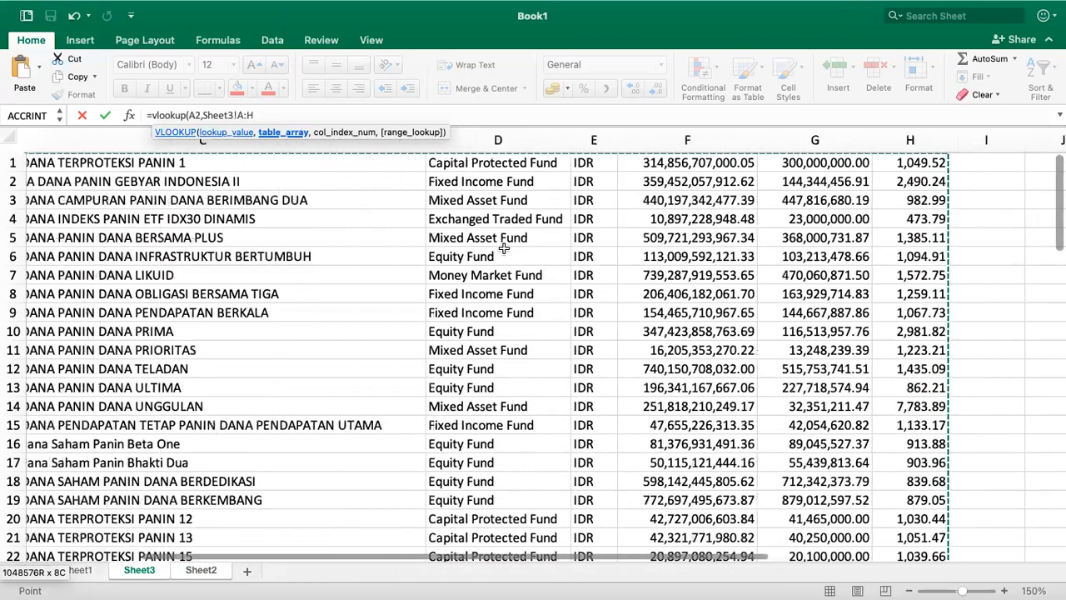
scroll(582, 176, "right", 5)
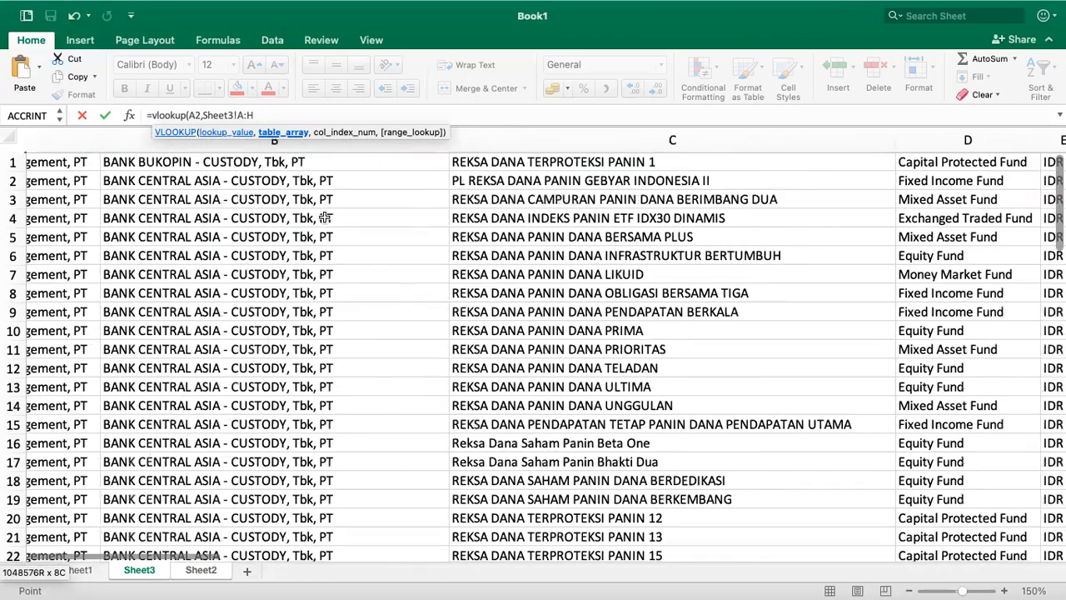
scroll(582, 175, "right", 5)
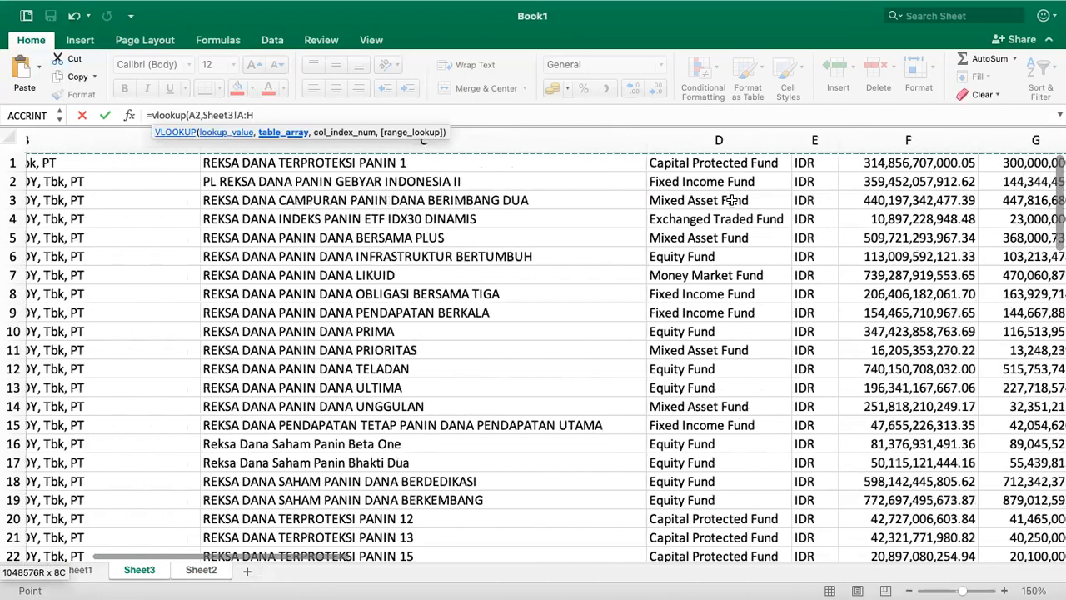
scroll(856, 176, "right", 3)
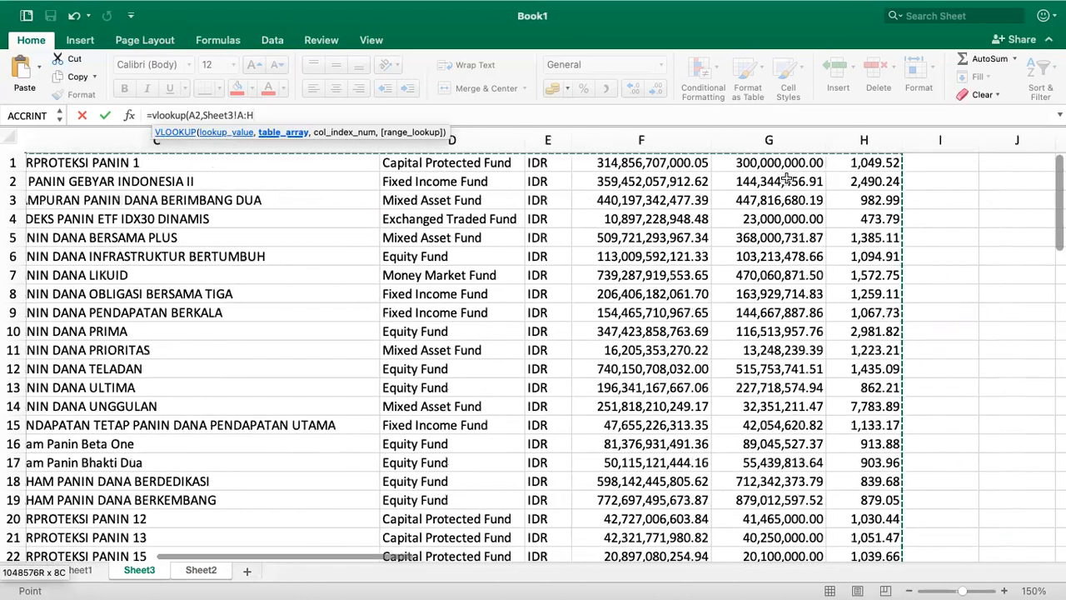
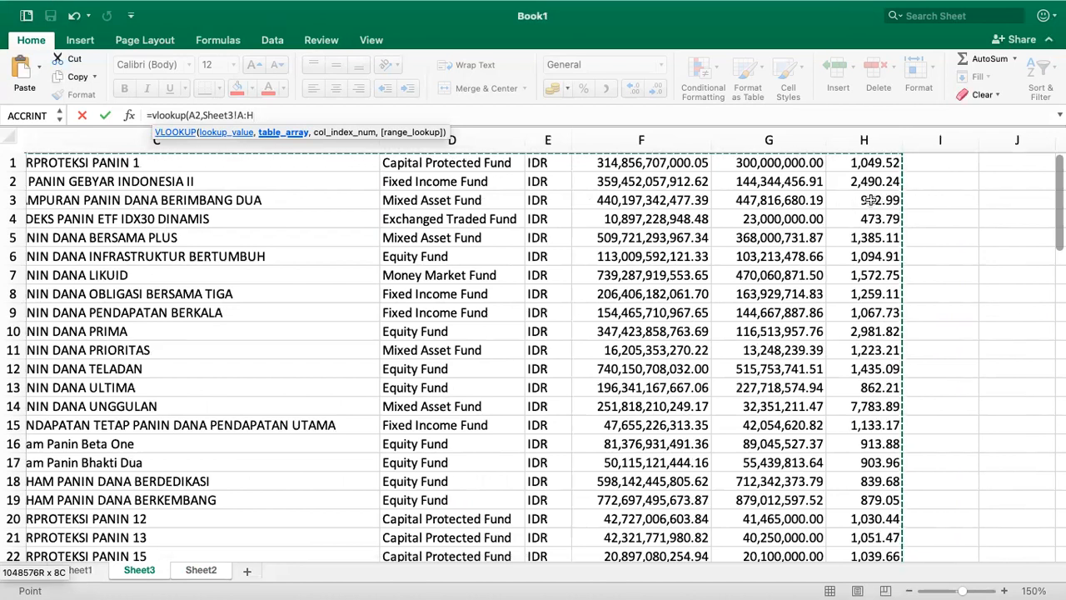
Step: Complete the VLOOKUP in G2 with column index 8 and range lookup FALSE
type(",")
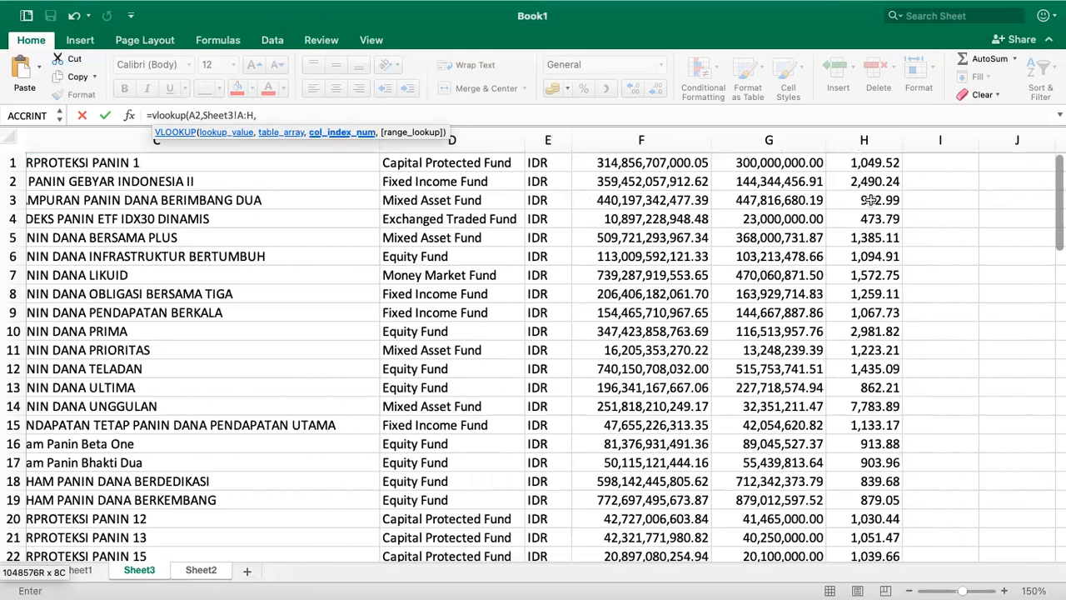
type("8")
scroll(785, 282, "right", 3)
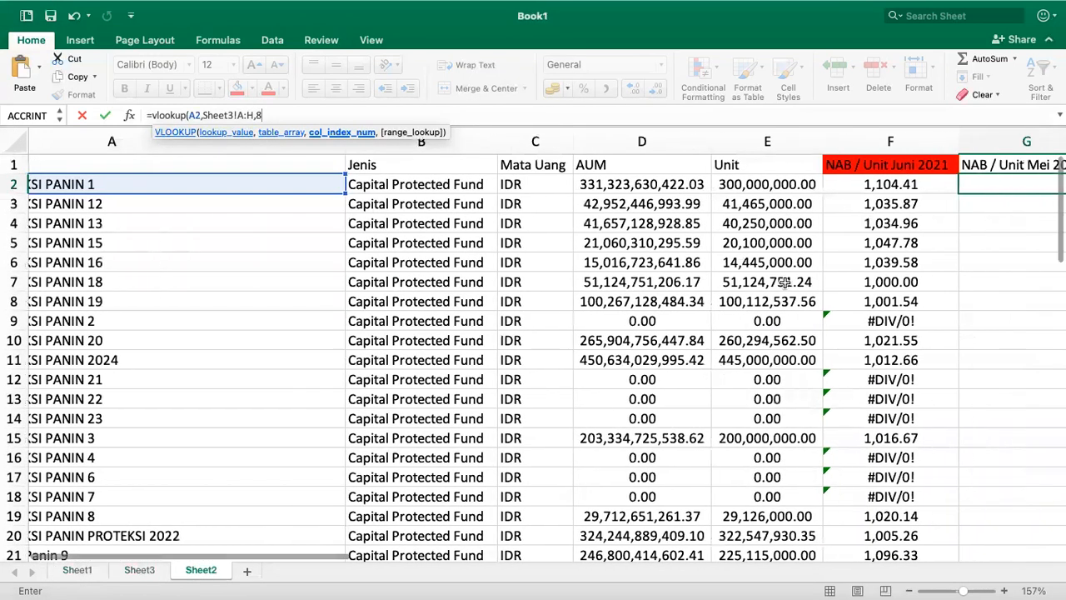
scroll(785, 282, "right", 3)
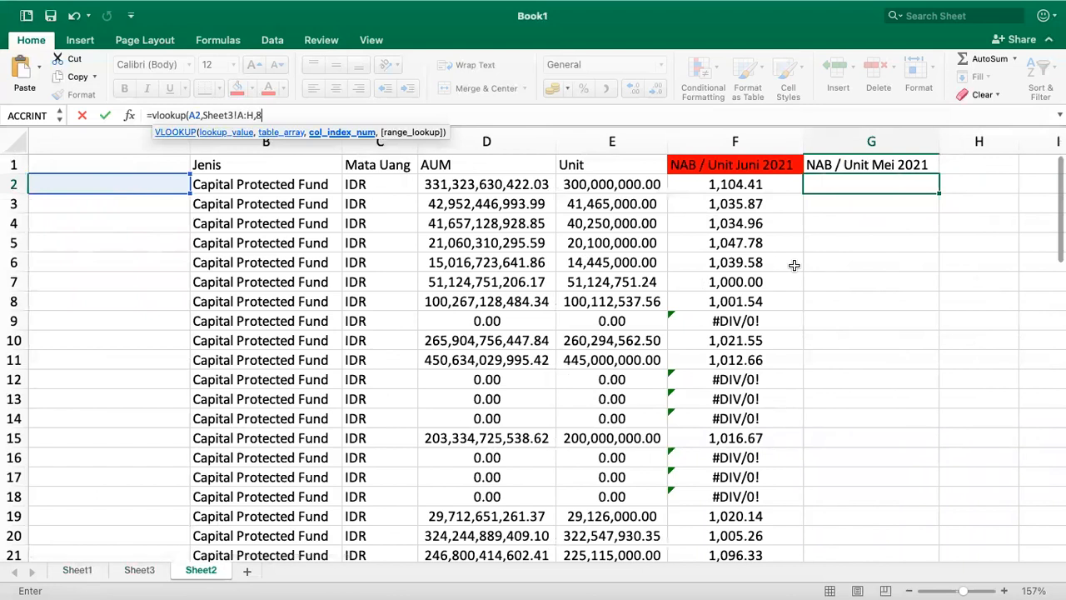
type(",false")
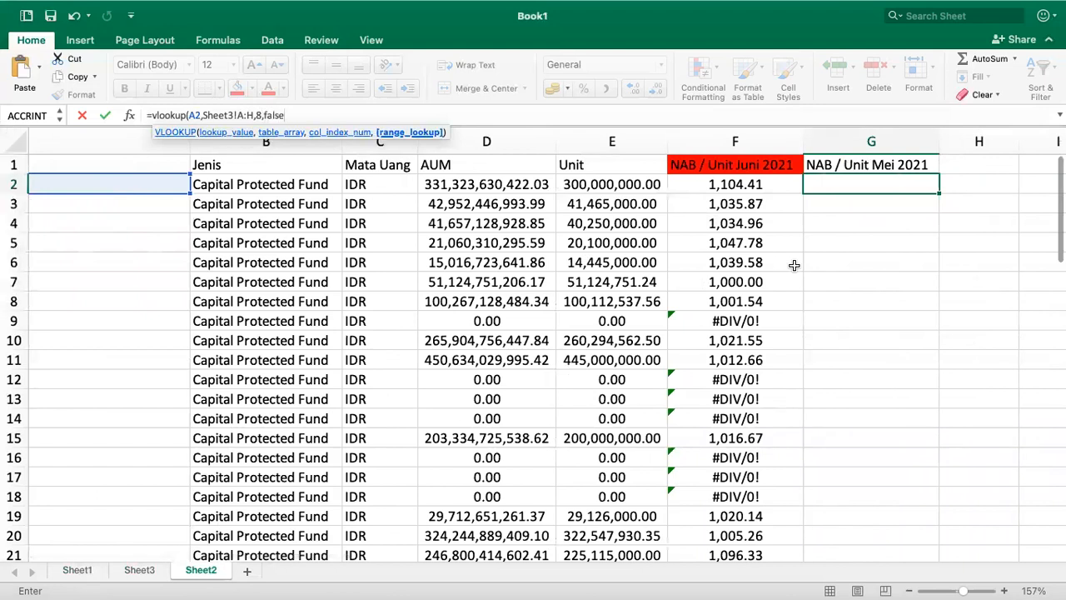
type(")")
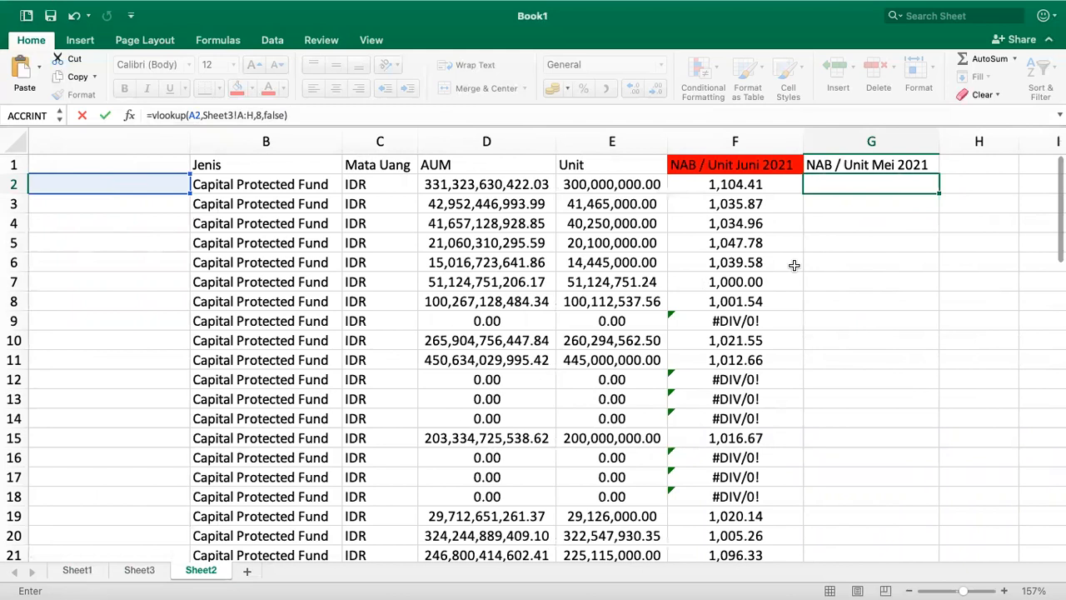
key("Return")
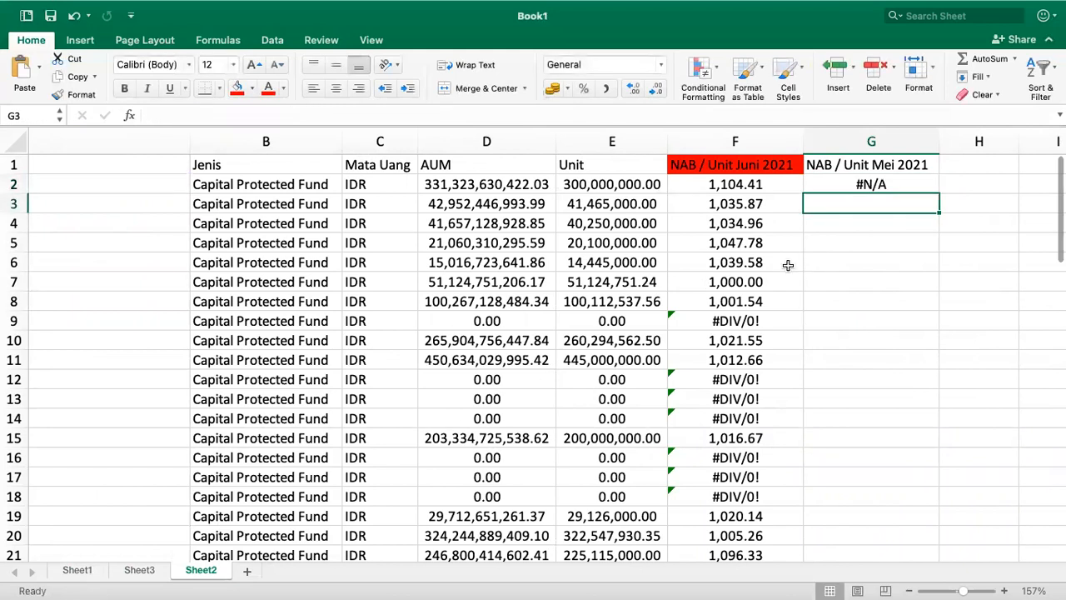
Step: Select cell G2 on Sheet2 and inspect its VLOOKUP formula and result
left_click(890, 183)
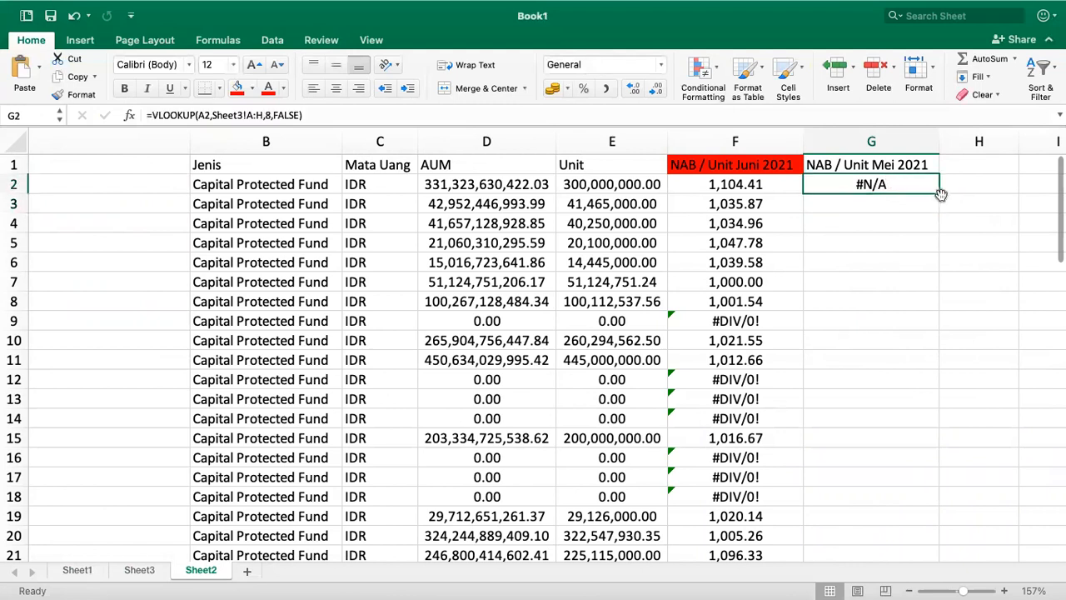
scroll(941, 194, "up", 5)
scroll(868, 226, "left", 1)
scroll(868, 227, "right", 5)
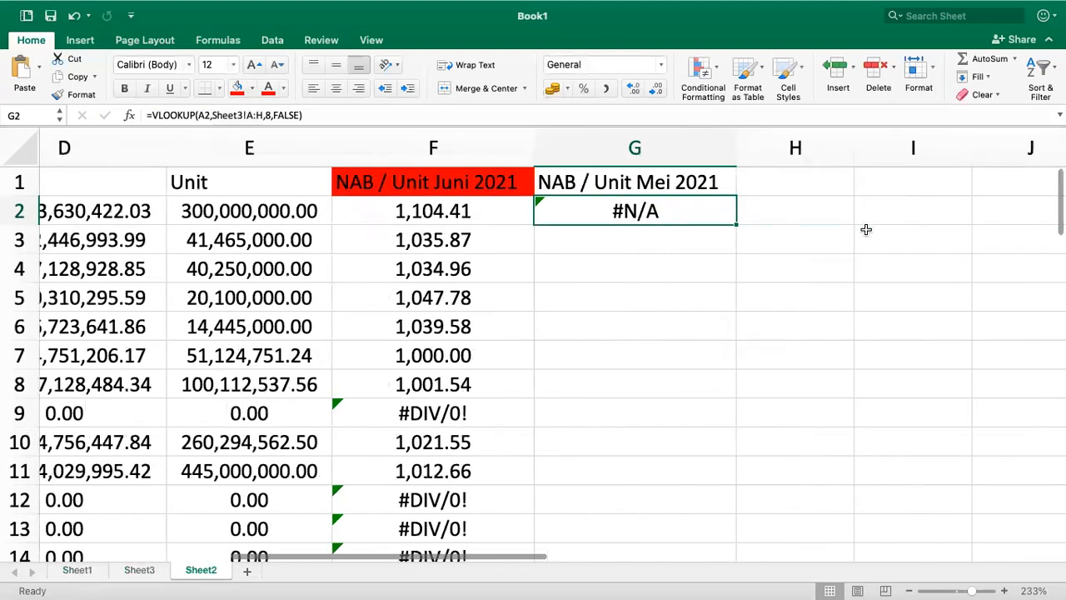
Step: Compare G2's VLOOKUP on Sheet2 with the column order of Sheet3 and clear the formula from G2
scroll(867, 229, "down", 5)
left_click(738, 173)
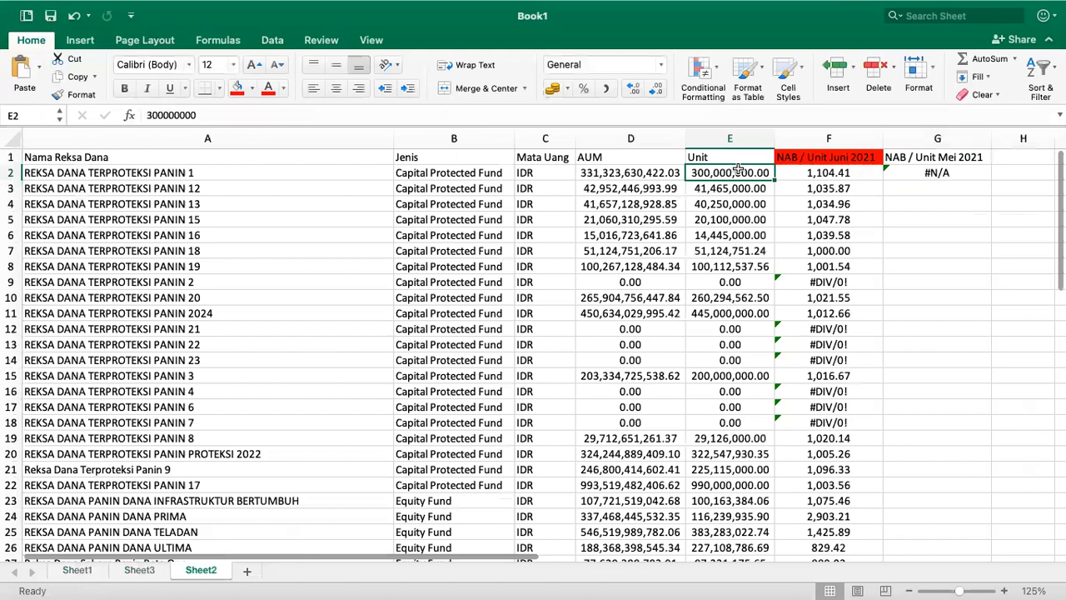
double_click(932, 175)
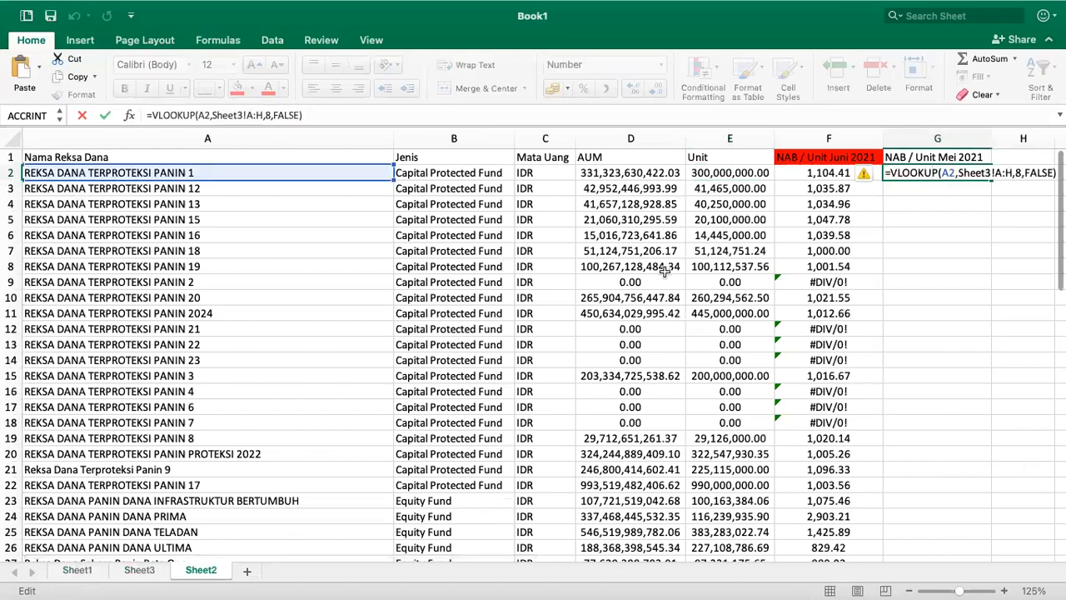
left_click(140, 570)
scroll(245, 395, "left", 10)
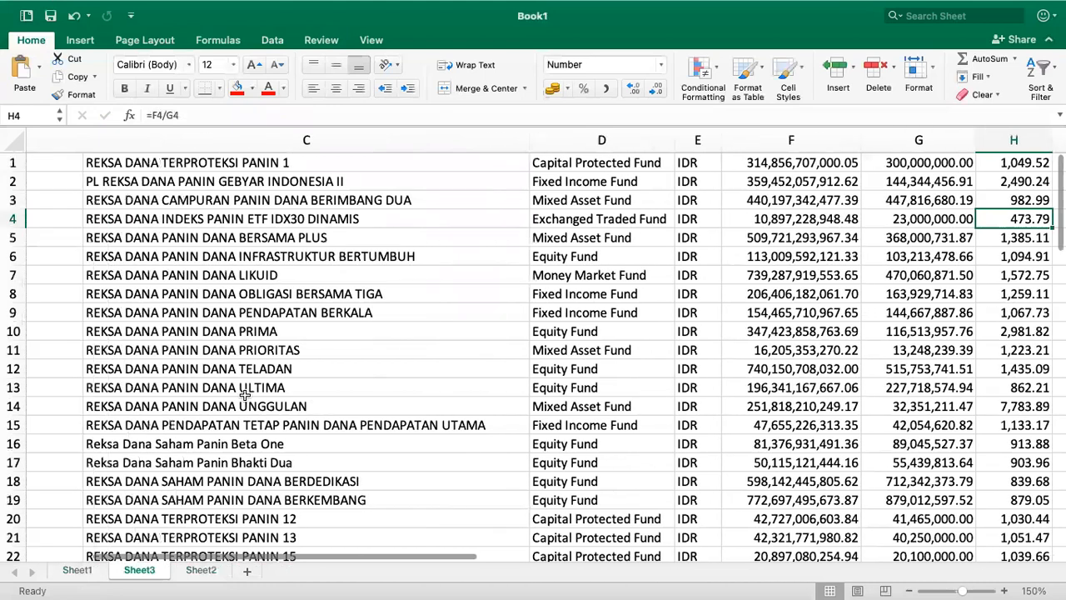
scroll(245, 395, "right", 1)
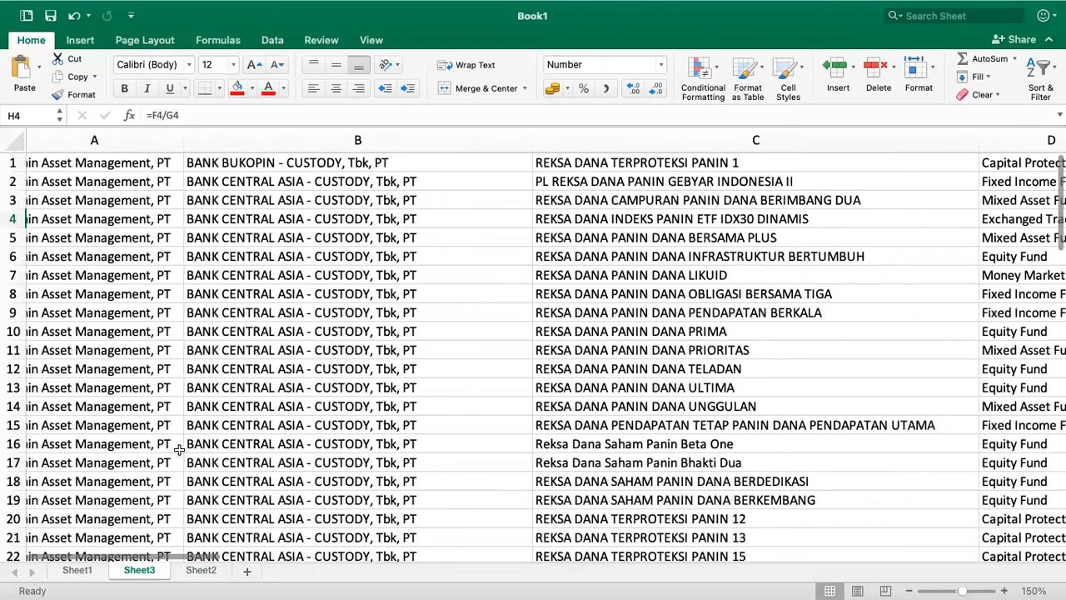
left_click(197, 570)
scroll(409, 362, "right", 1)
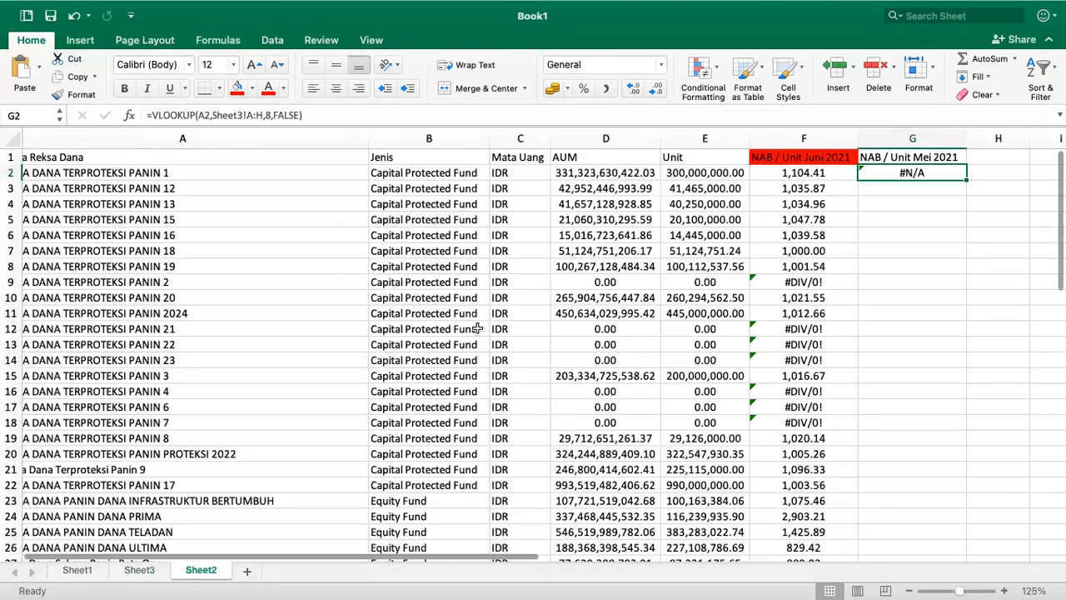
key("Delete")
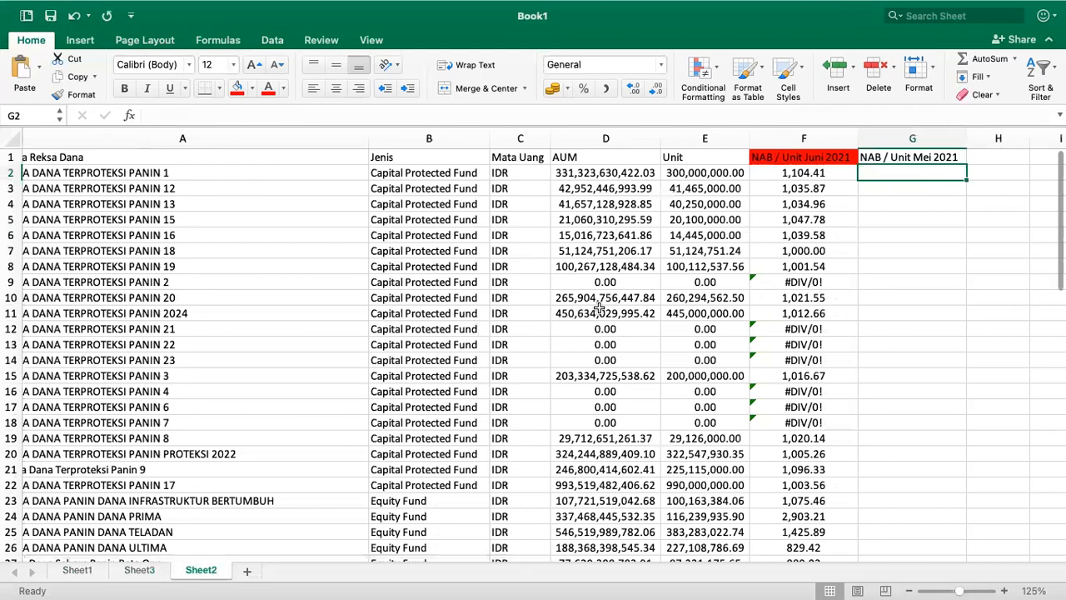
Step: Delete columns A and B from Sheet3, which hold the investment manager and custodian bank names
left_click(144, 571)
scroll(327, 329, "right", 1)
scroll(327, 329, "down", 5)
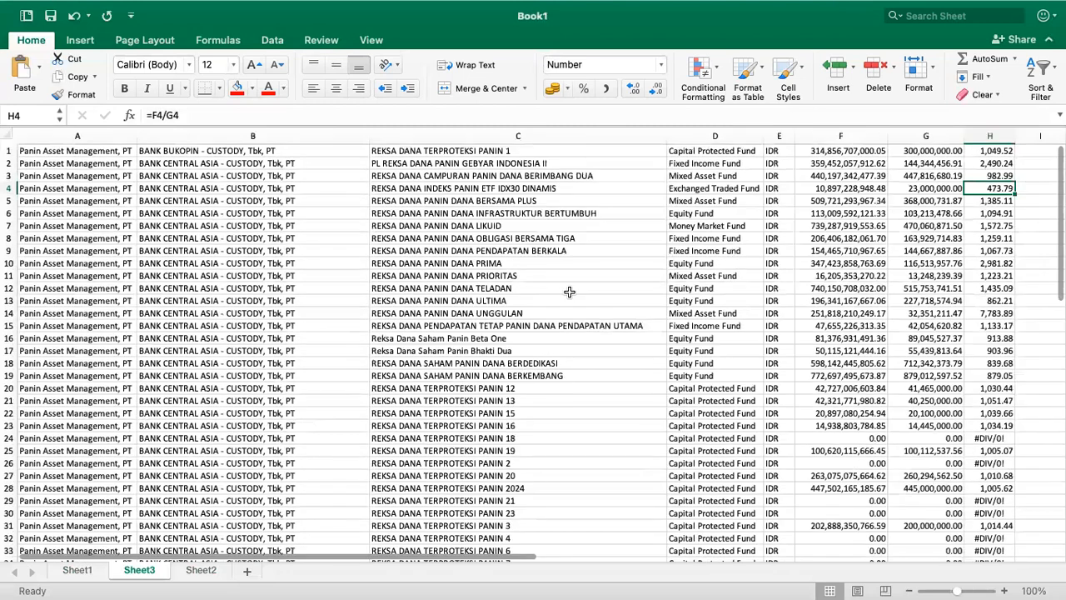
left_click(990, 136)
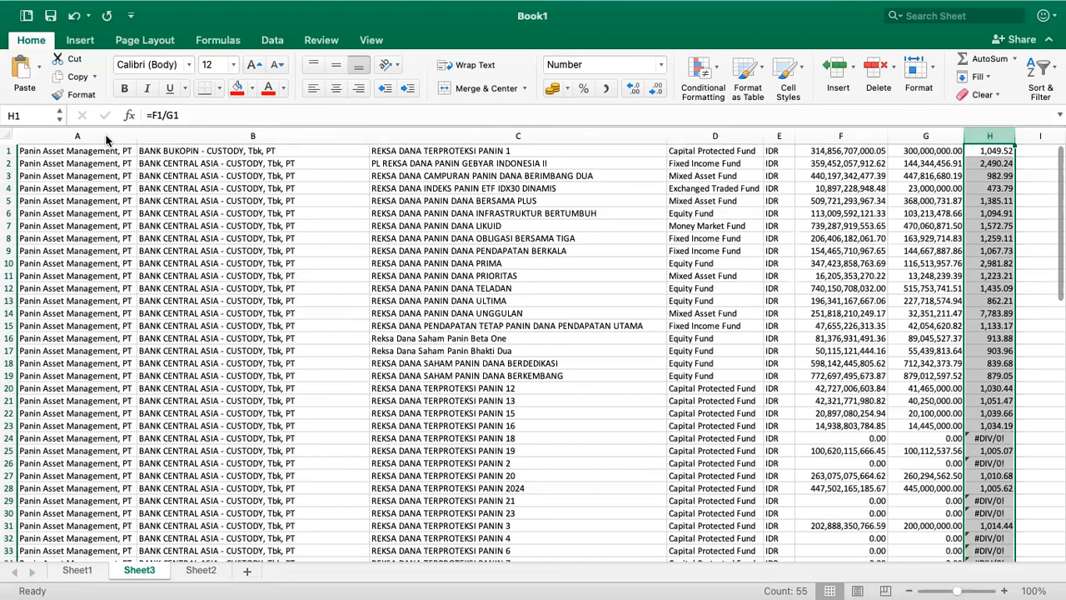
left_click(75, 136)
left_click_drag(210, 135, 74, 135)
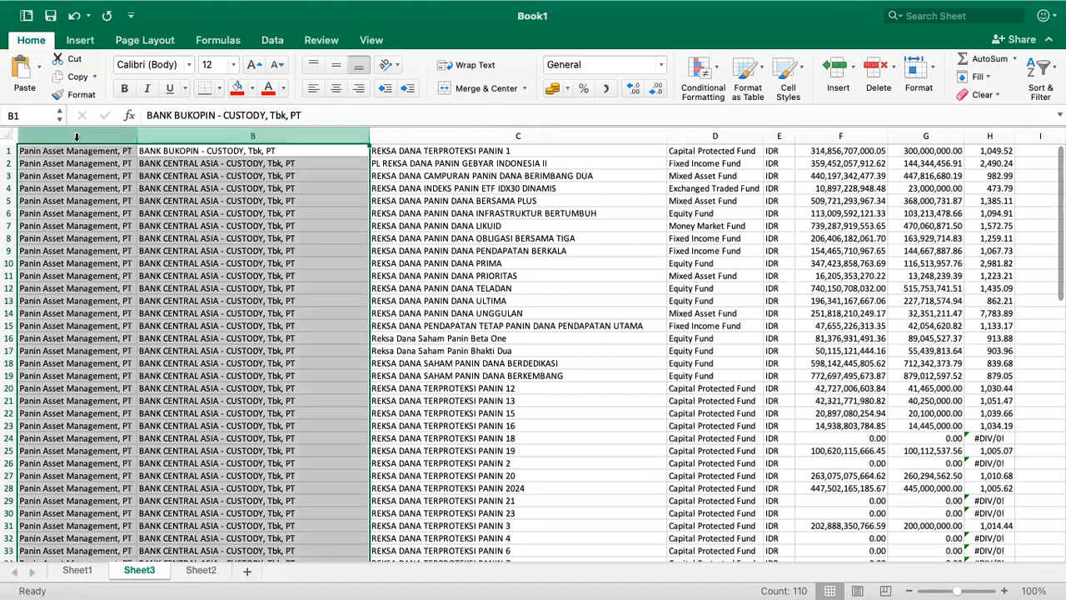
right_click(85, 204)
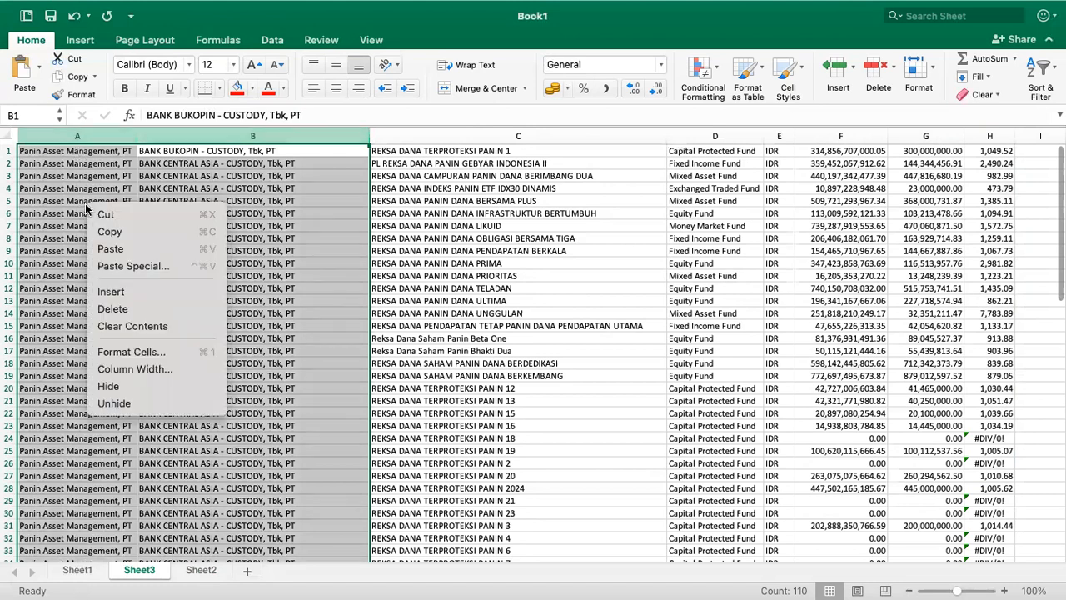
left_click(127, 307)
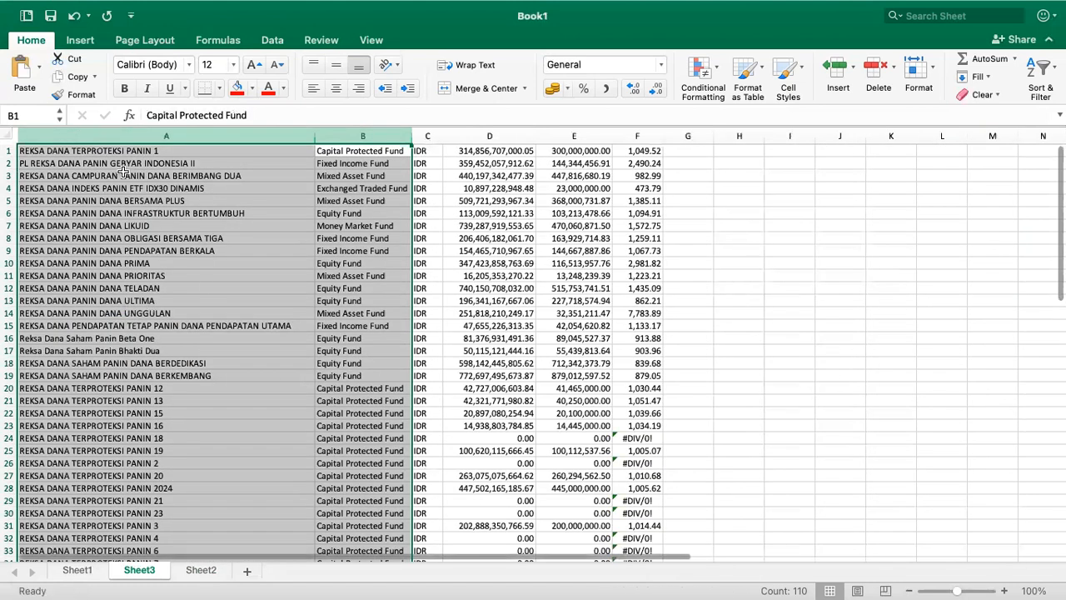
Step: Start a new VLOOKUP formula in cell G2 of Sheet2 with A2 as the lookup value
left_click(198, 571)
type("=")
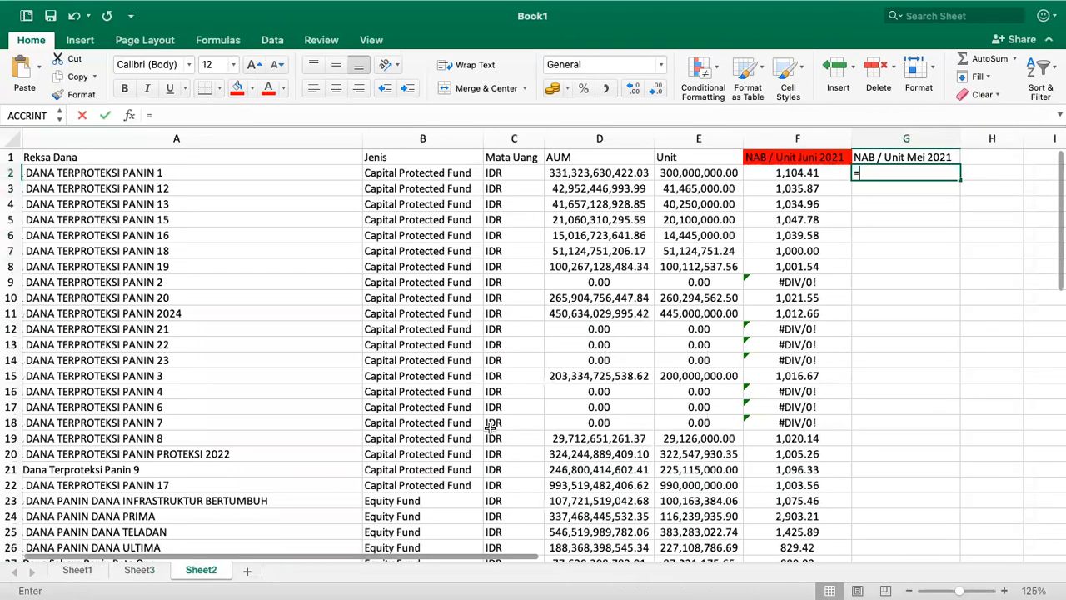
type("vlookup(")
key("Left")
key("Left")
key("Left")
key("Left")
key("Left")
key("Left")
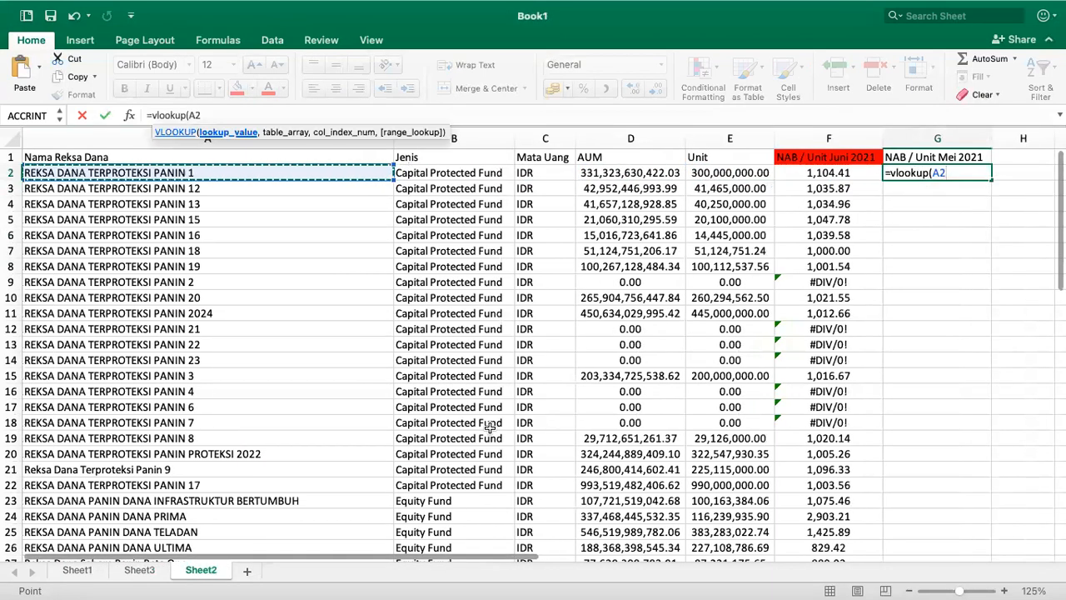
type(",")
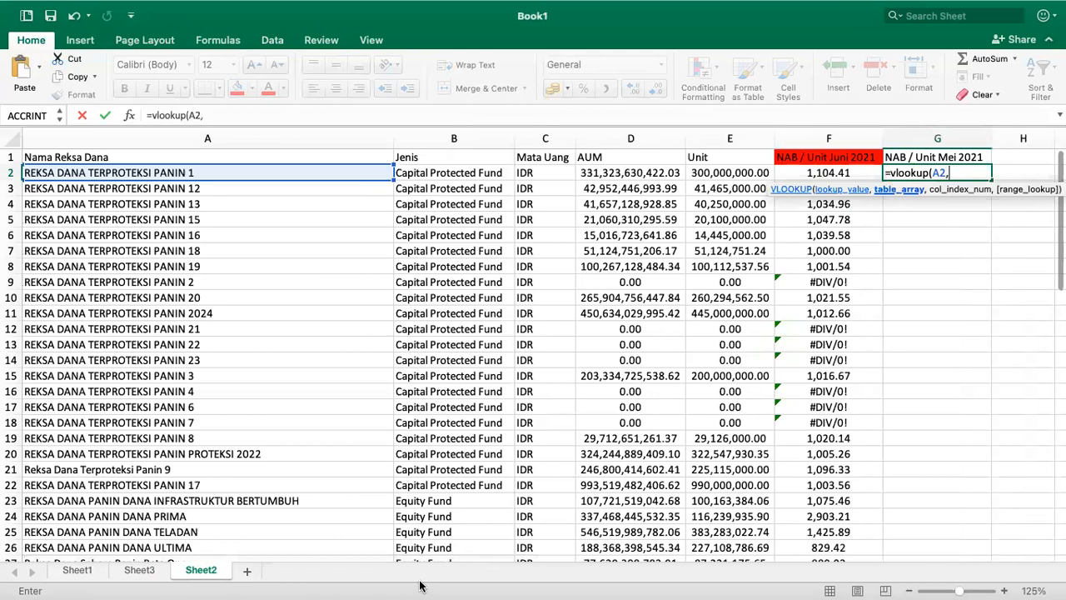
Step: Complete the VLOOKUP with columns A through F of Sheet3 as table array, column index 6 and range lookup FALSE
left_click(158, 570)
left_click_drag(81, 140, 633, 158)
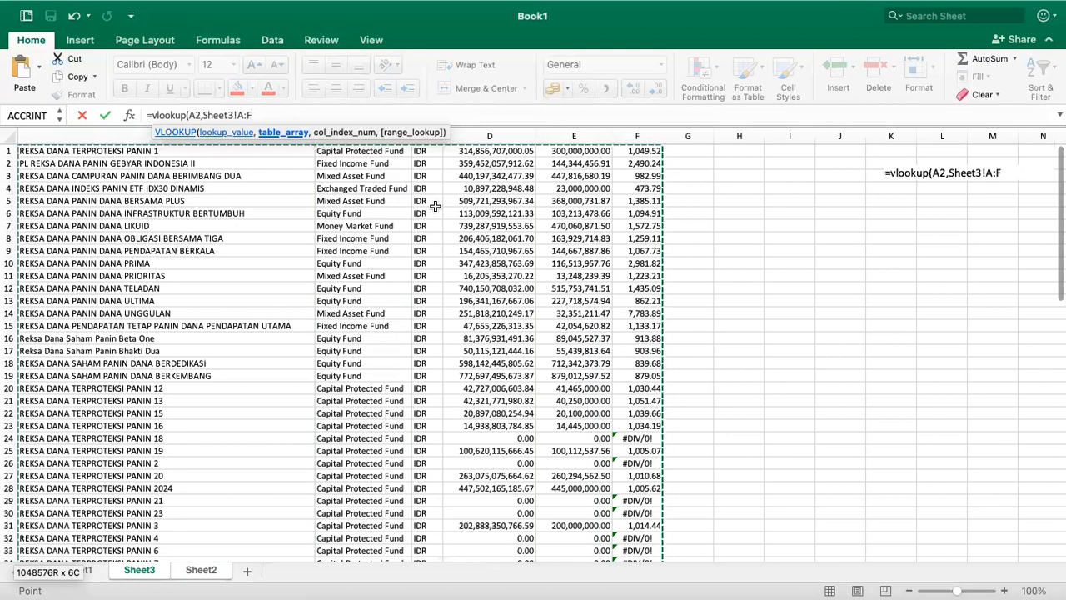
type(",")
type("6")
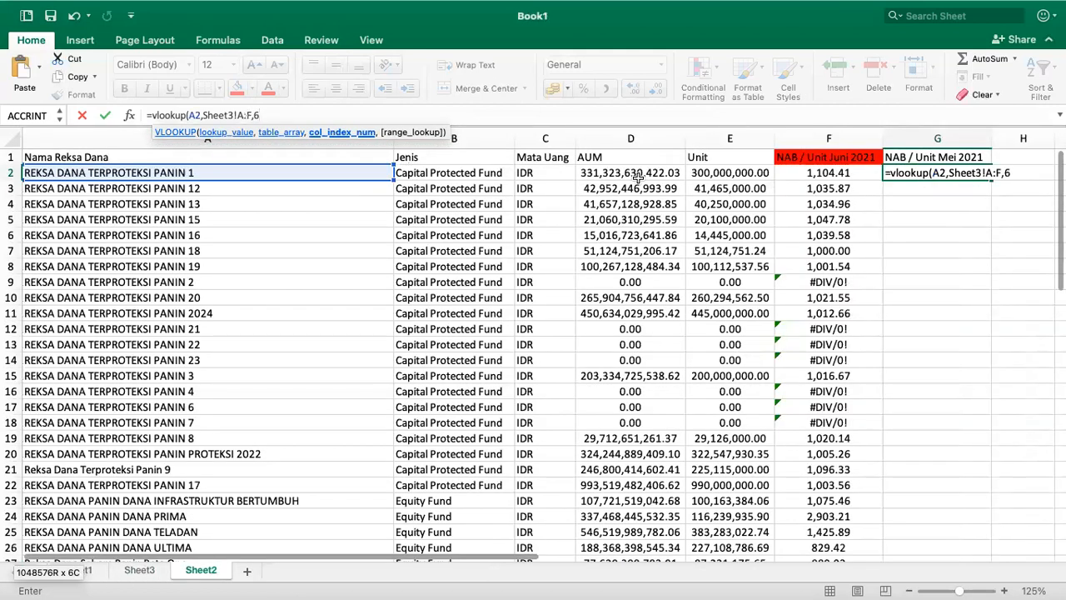
type(",false)")
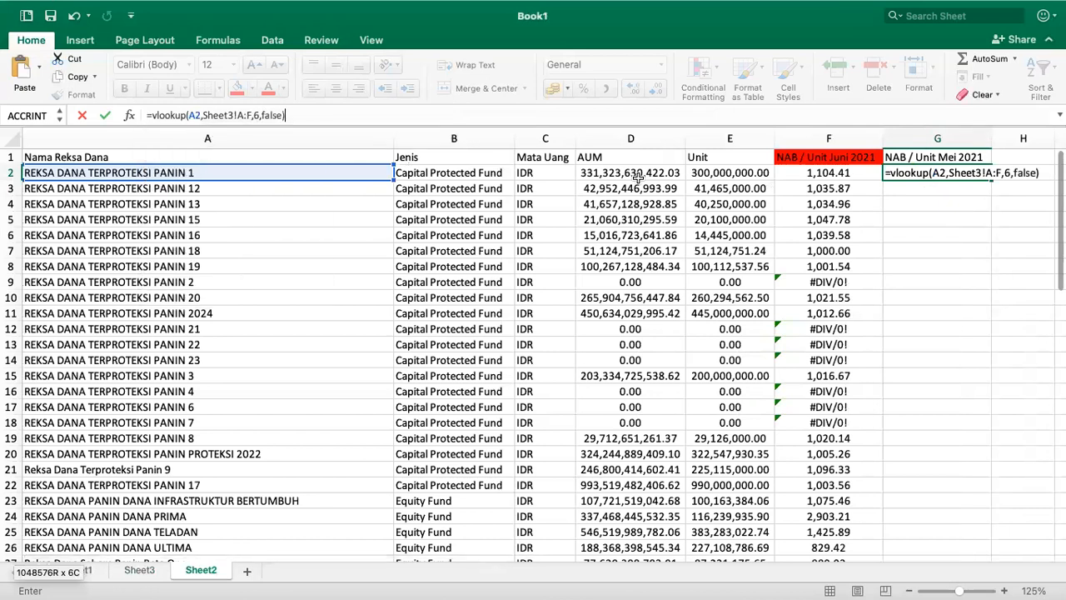
key("Return")
Step: Fill G2's VLOOKUP down through all fund rows of column G and centre the values
left_click(929, 173)
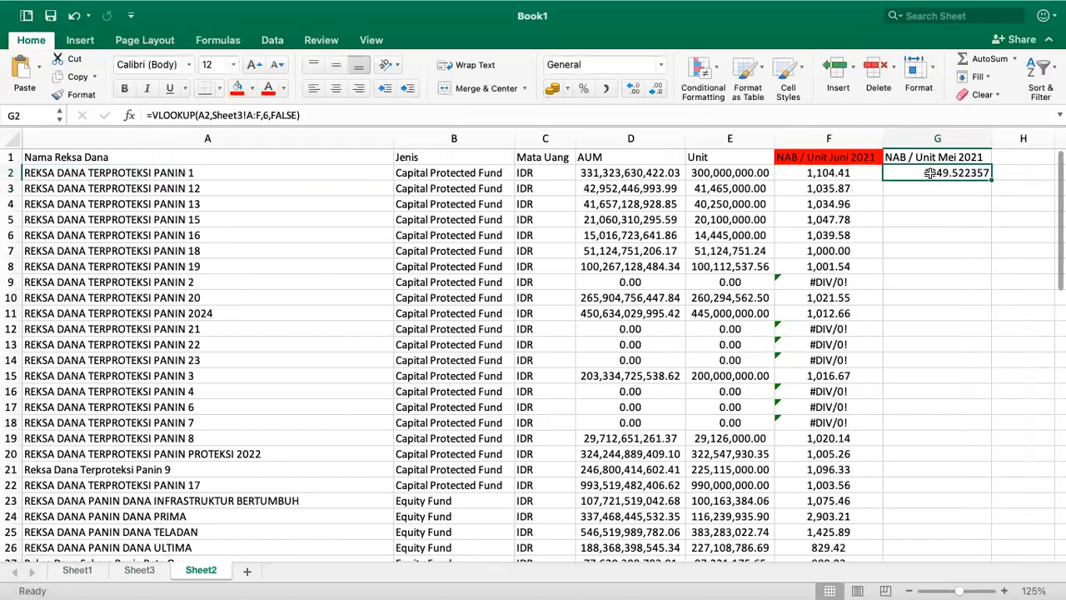
double_click(990, 178)
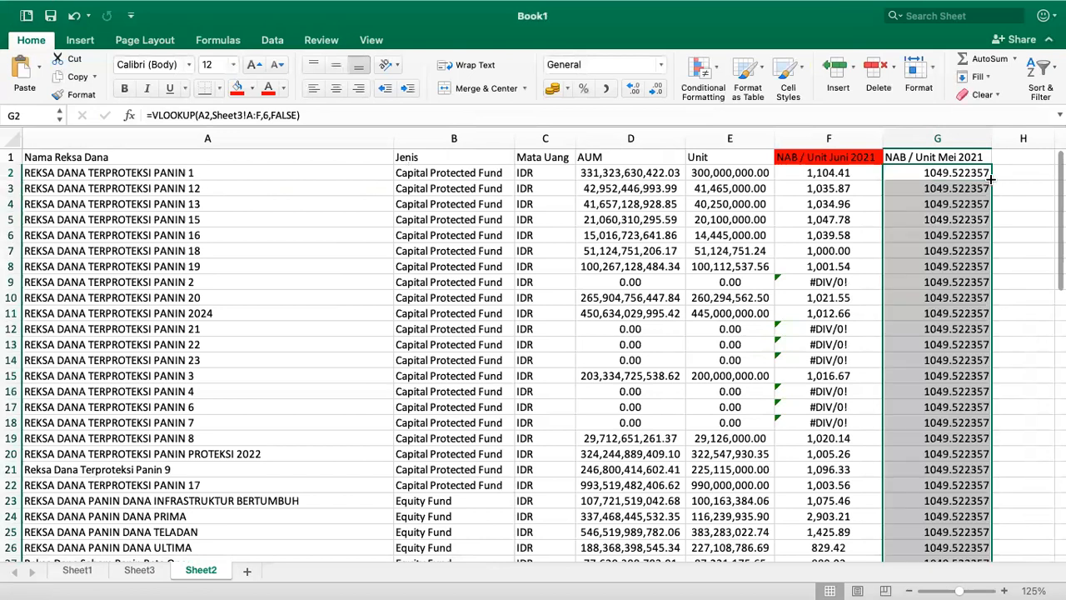
left_click(335, 88)
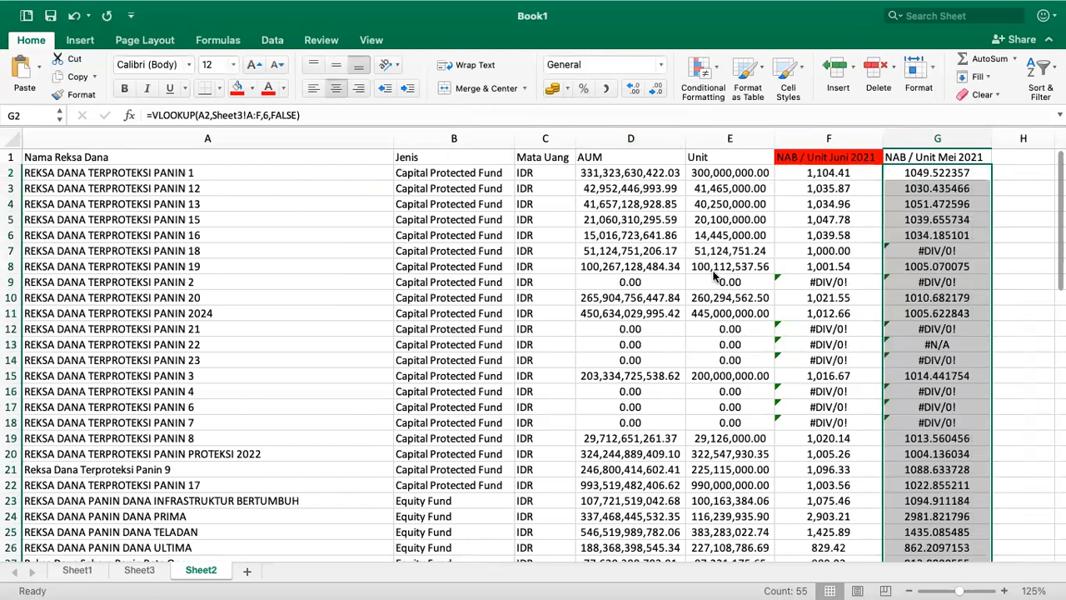
Step: Inspect the error cells G7, G12 and G13 in the May 2021 column
left_click(953, 247)
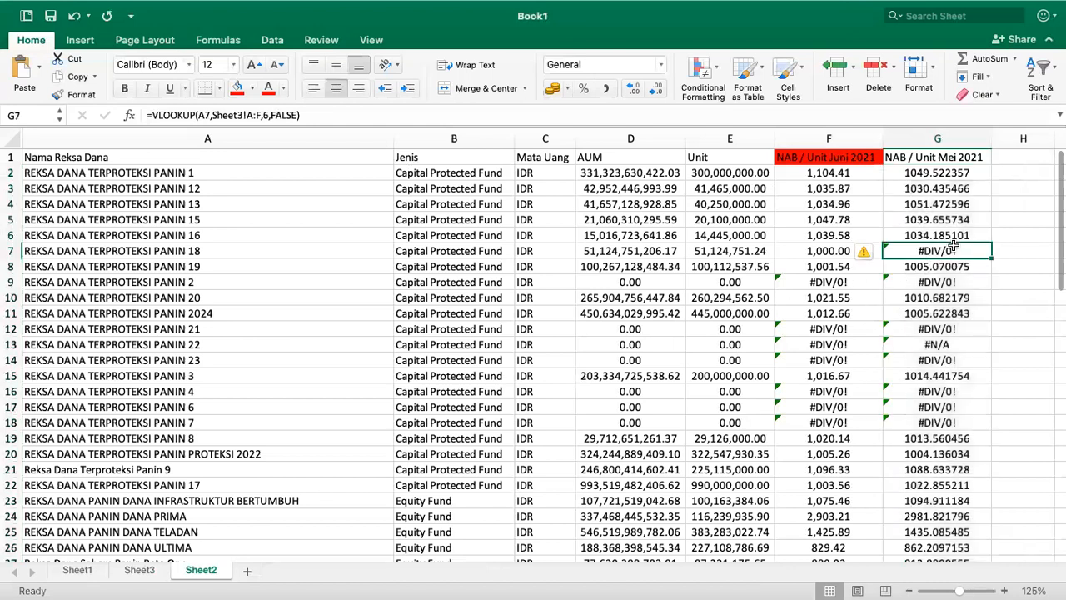
left_click(934, 331)
left_click(935, 347)
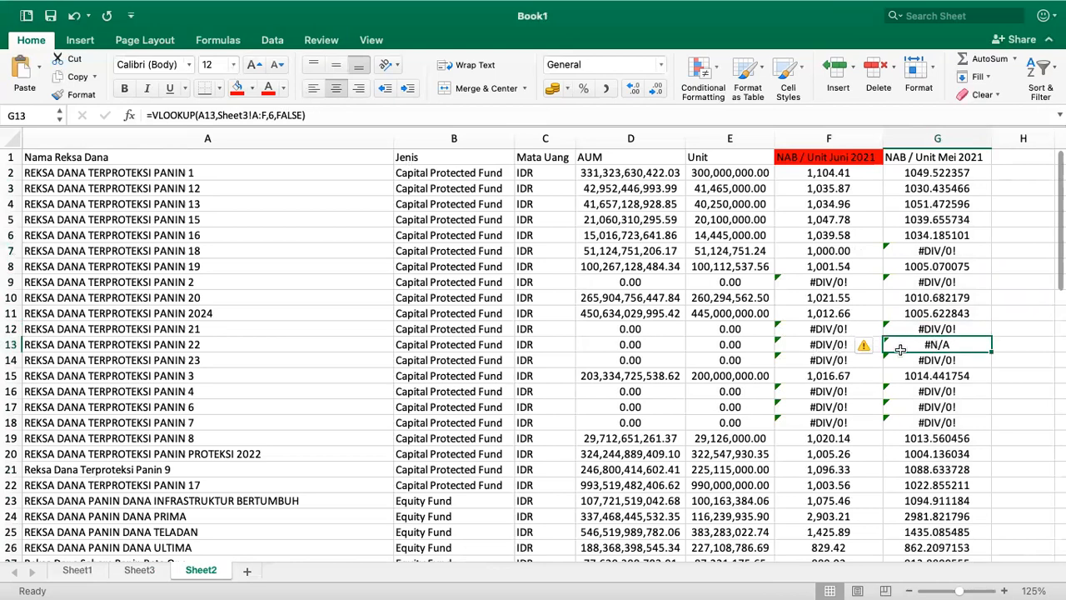
Step: Autofit the widths of columns D and E so the long AUM and Unit numbers fit
scroll(899, 387, "down", 4)
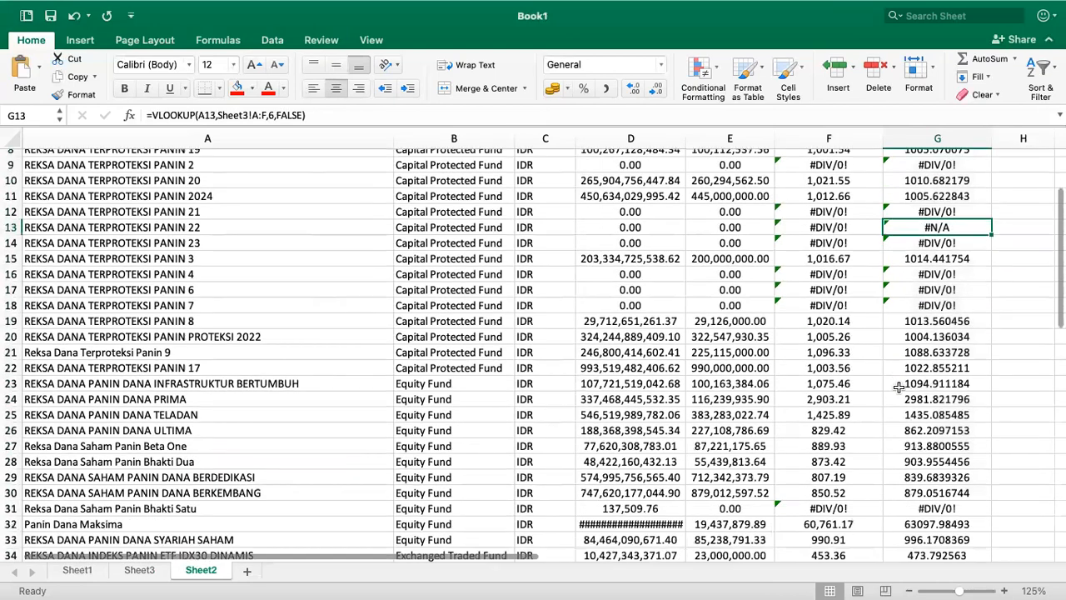
scroll(898, 387, "down", 1)
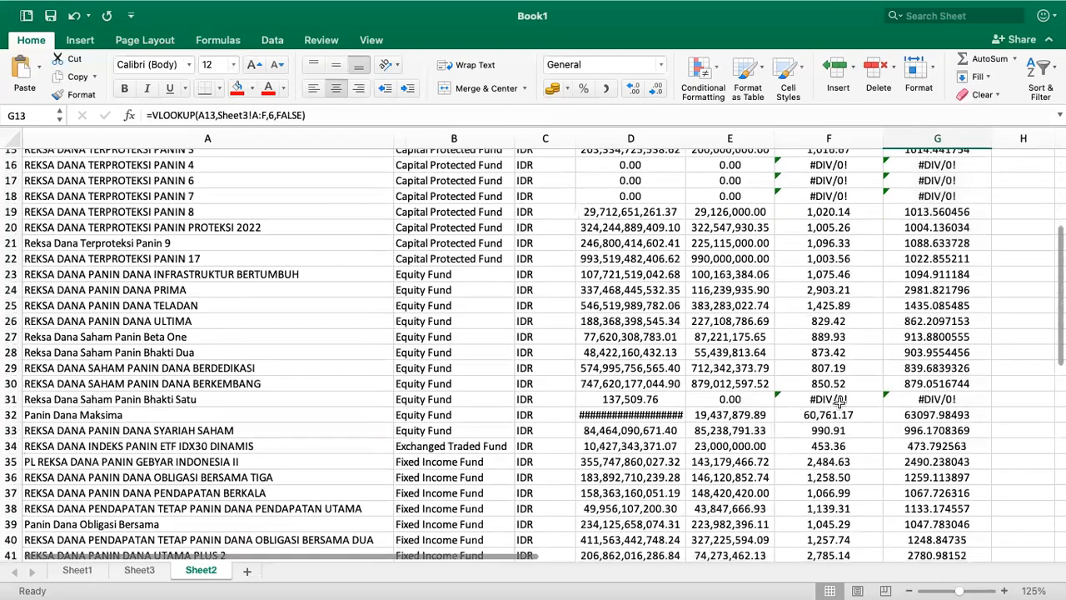
double_click(686, 139)
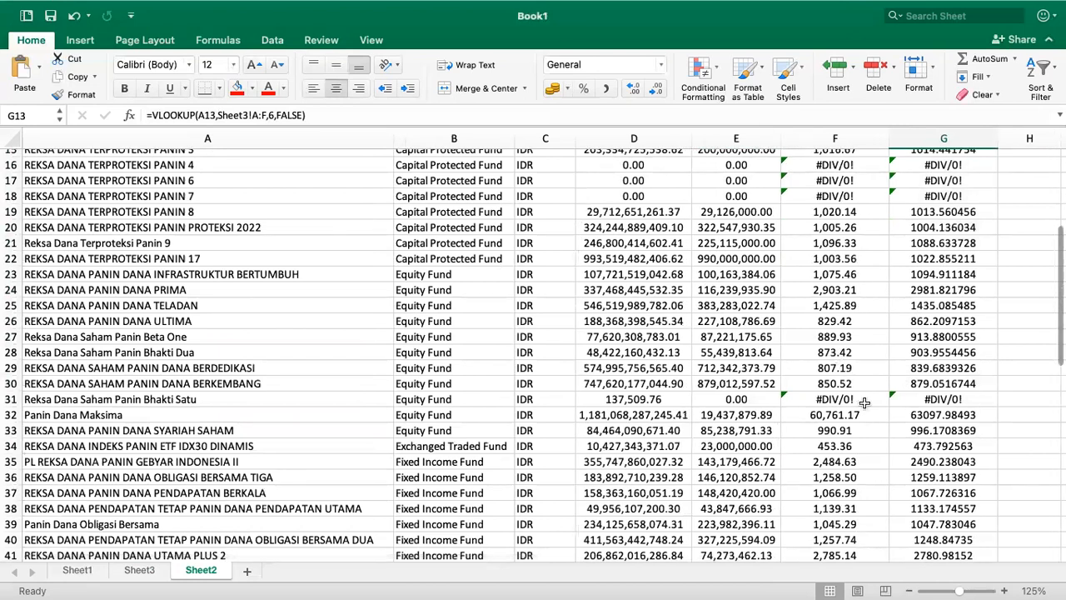
scroll(846, 374, "down", 3)
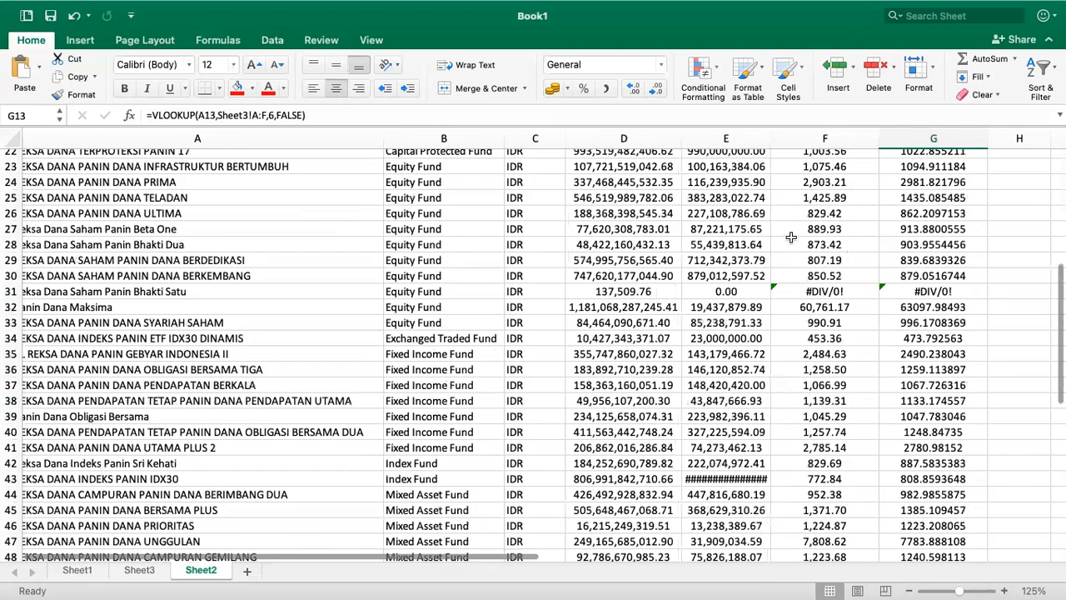
double_click(771, 142)
scroll(785, 275, "down", 2)
scroll(784, 276, "down", 4)
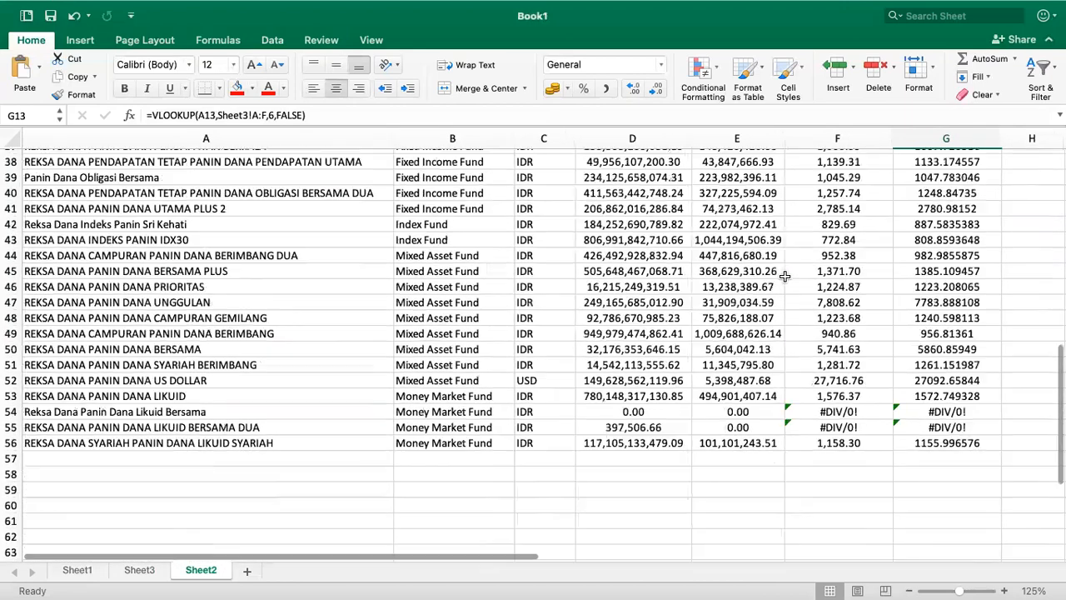
Step: Enter the header "NAB / Unit April 2021" in H1 and autofit column H
scroll(785, 276, "up", 15)
scroll(785, 276, "right", 3)
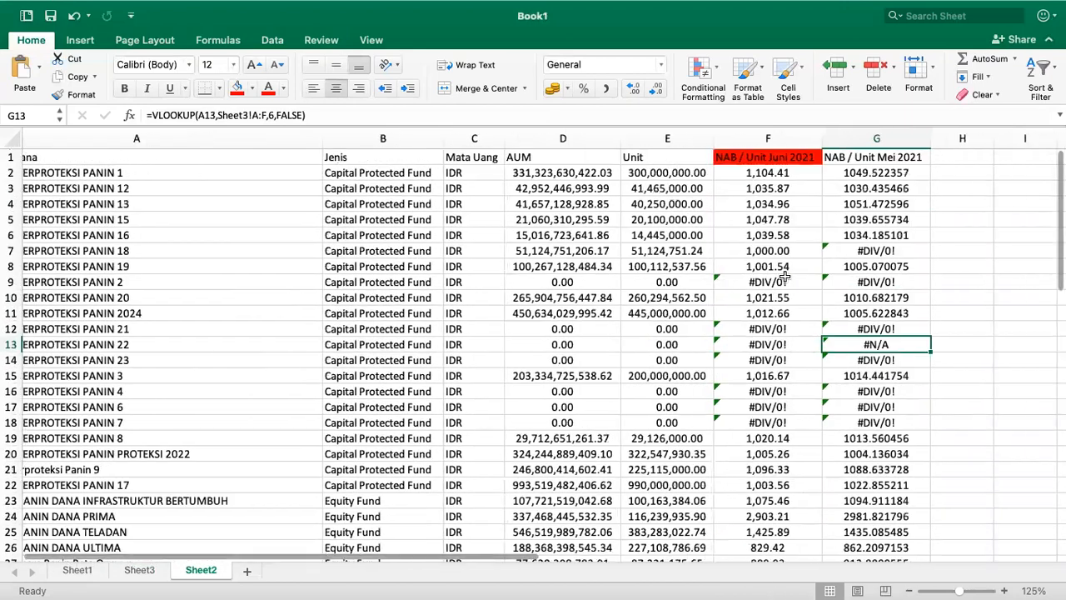
left_click(882, 155)
type("NAB / Unit April 2021")
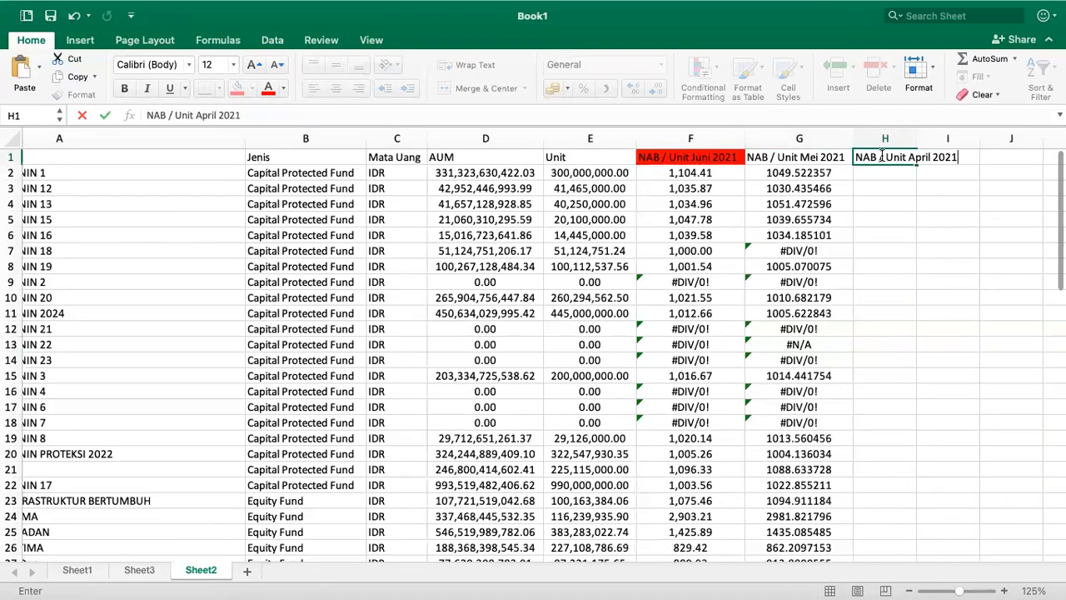
key("Return")
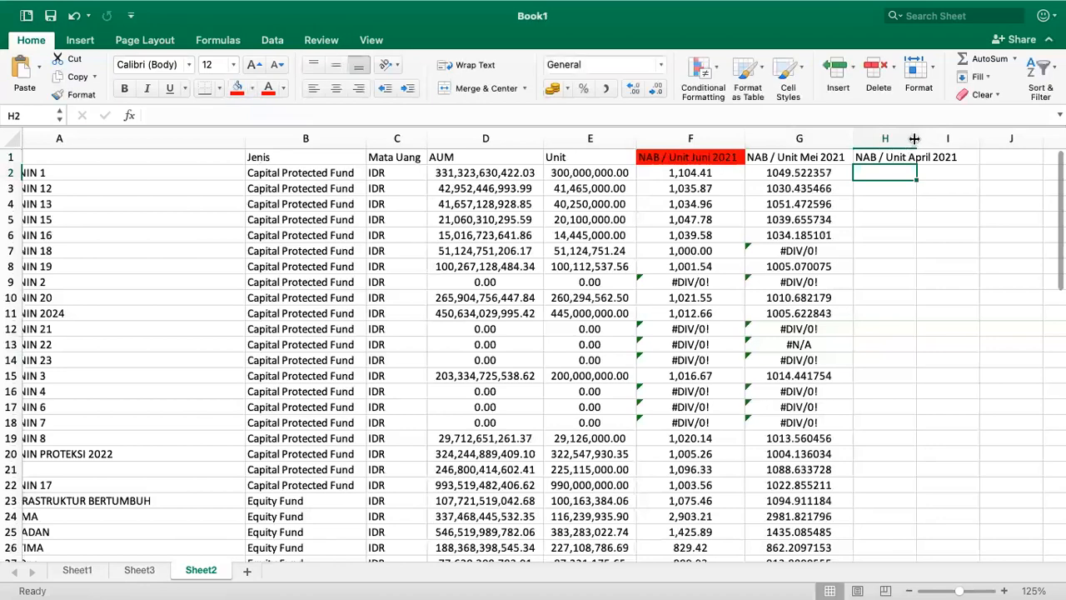
double_click(916, 139)
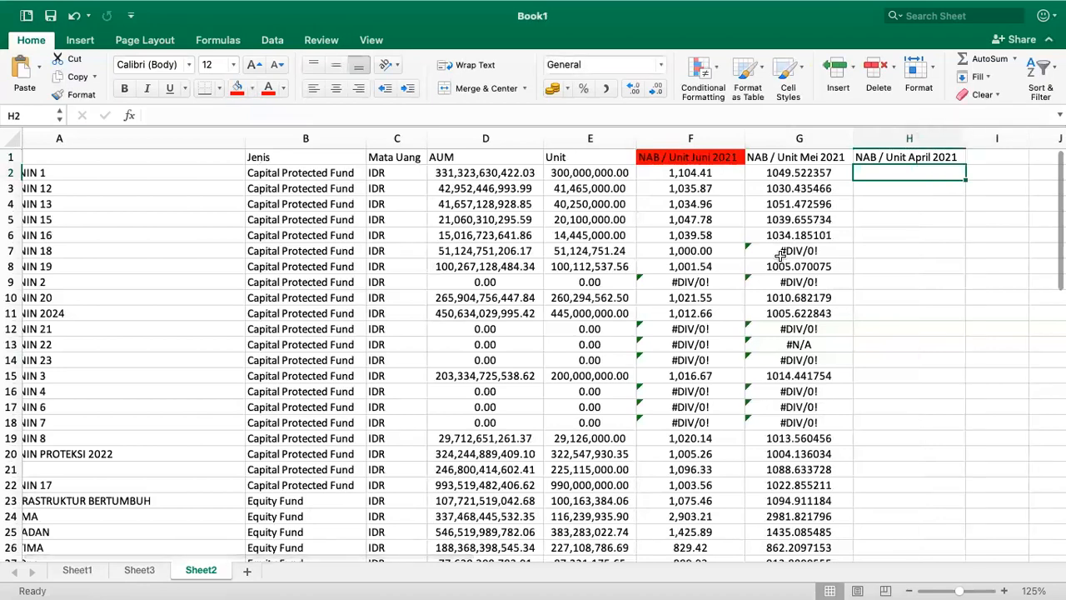
Step: Switch to the browser and open the April 2021 details from the OJK site's NAB Reksadana statistics
key("ctrl+Left")
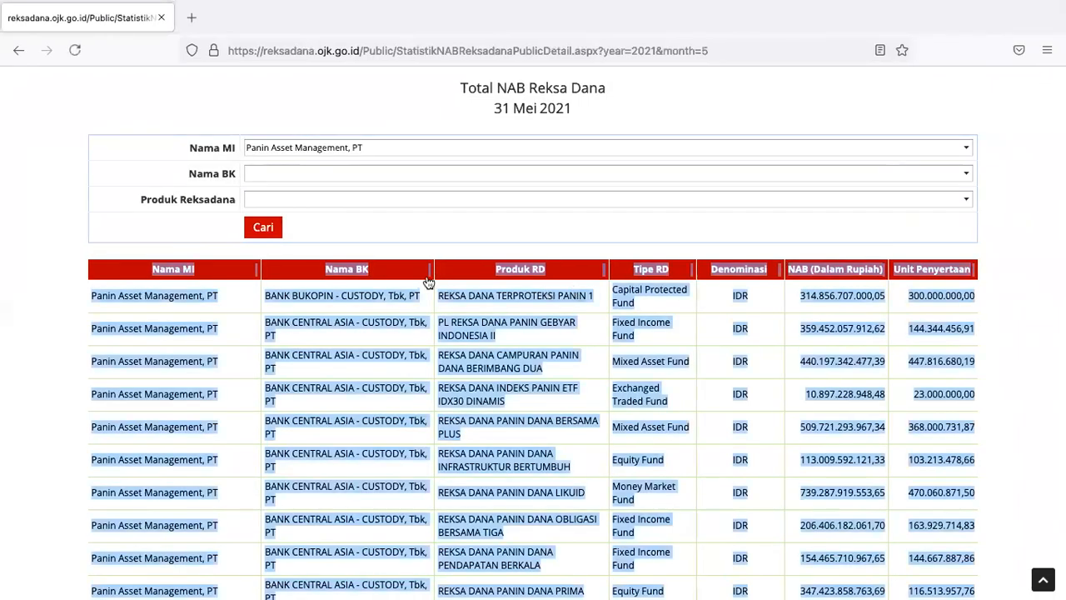
scroll(694, 142, "up", 3)
mouse_move(778, 90)
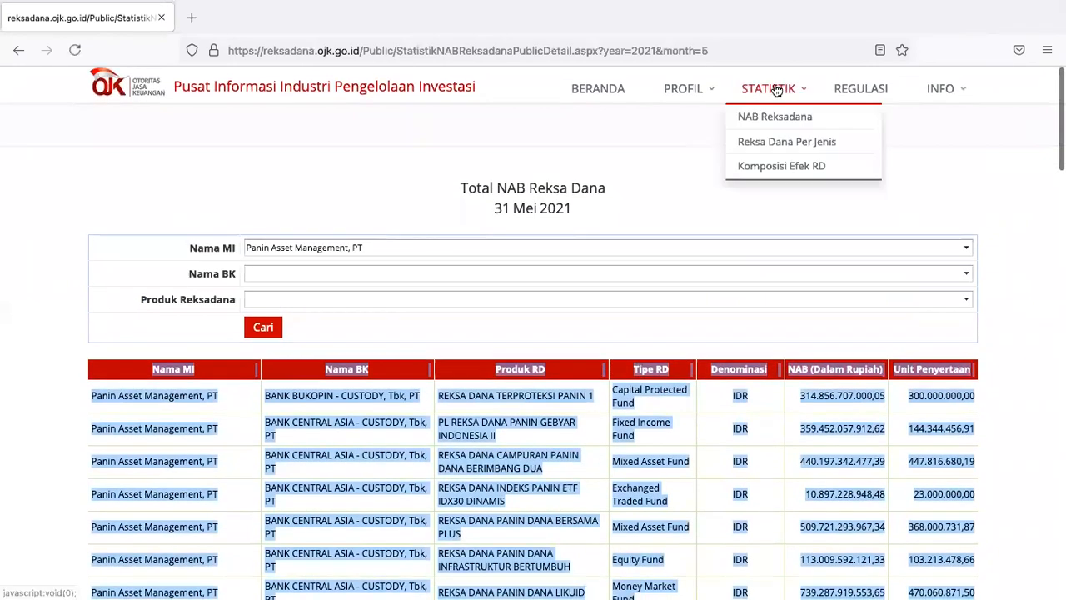
left_click(772, 118)
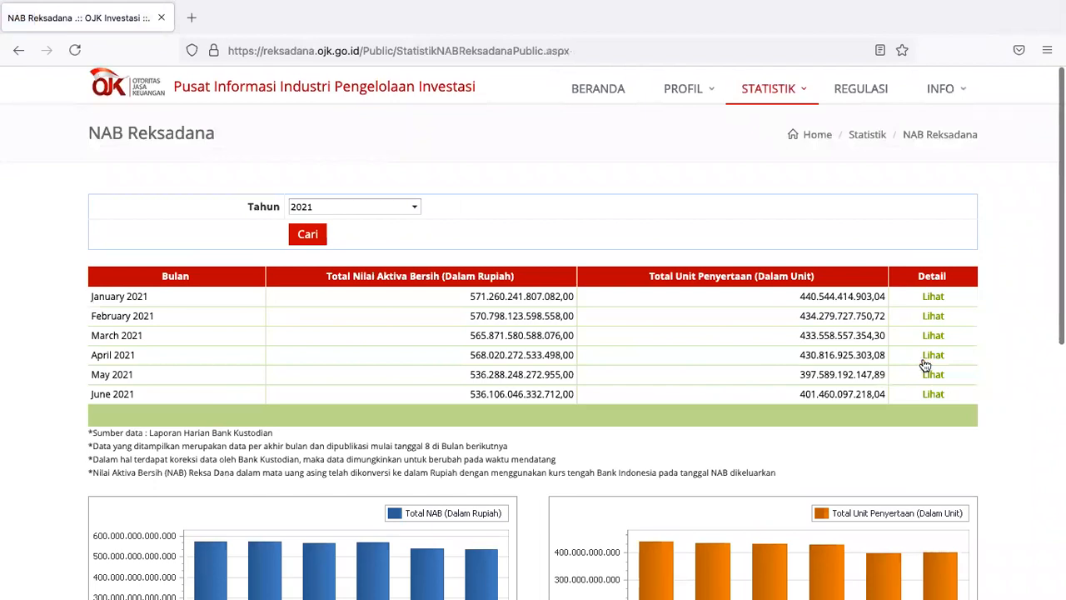
left_click(934, 357)
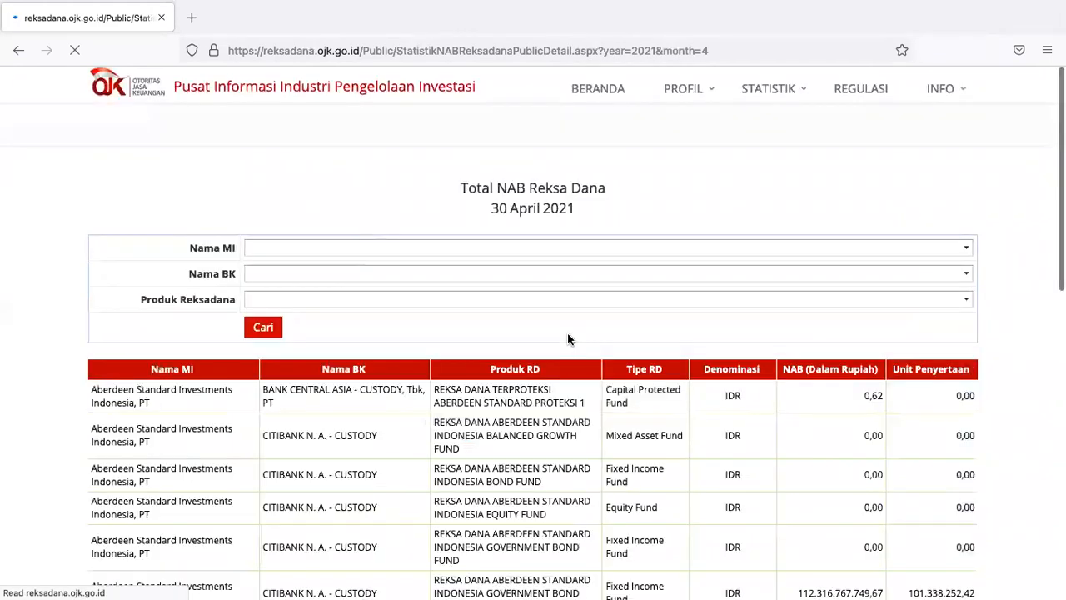
Step: Filter the April 2021 NAB list by the investment manager Panin Asset Management, PT
left_click(447, 250)
type("panin")
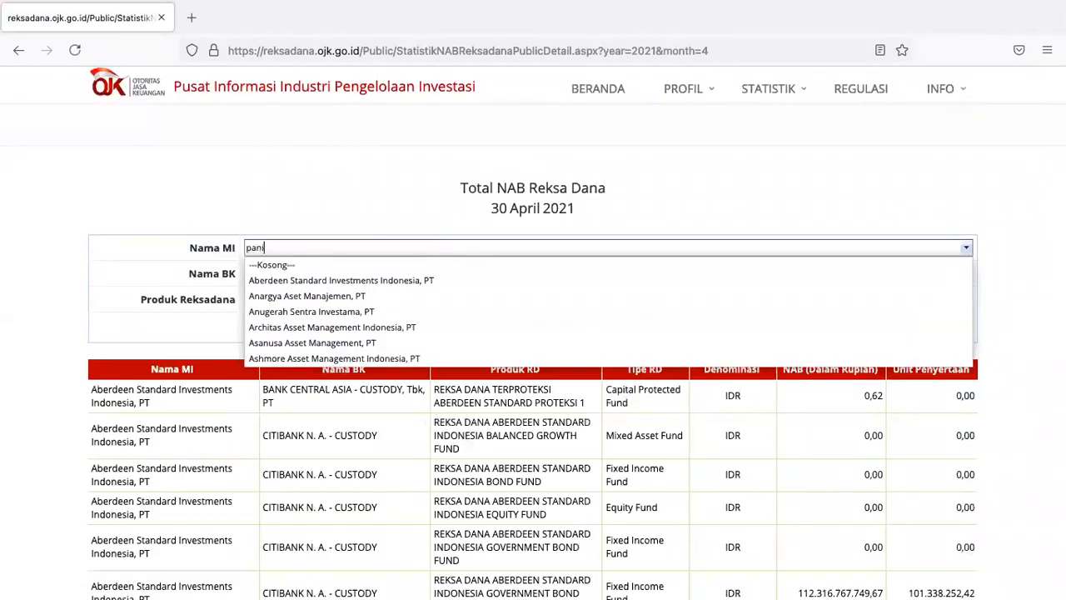
left_click(353, 267)
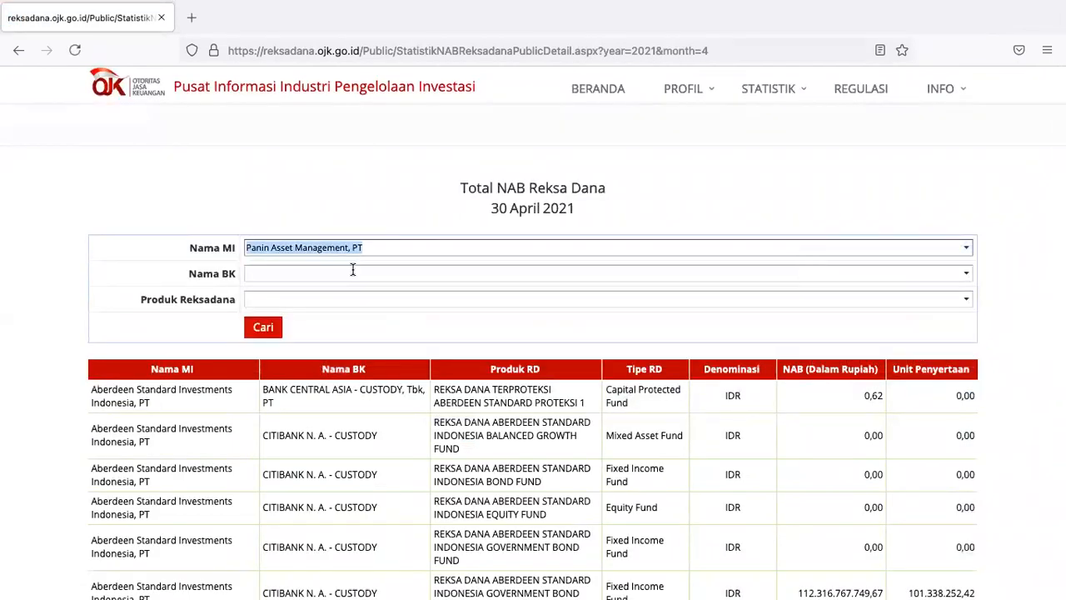
left_click(268, 333)
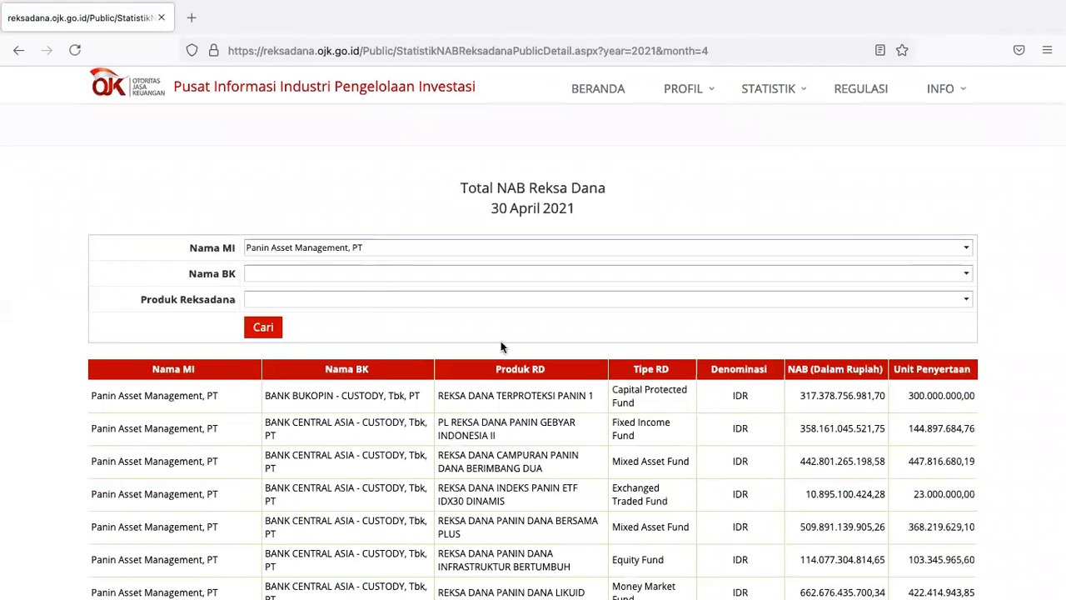
Step: Set the results table's page size to All so every Panin fund is listed on one page
scroll(511, 349, "down", 1)
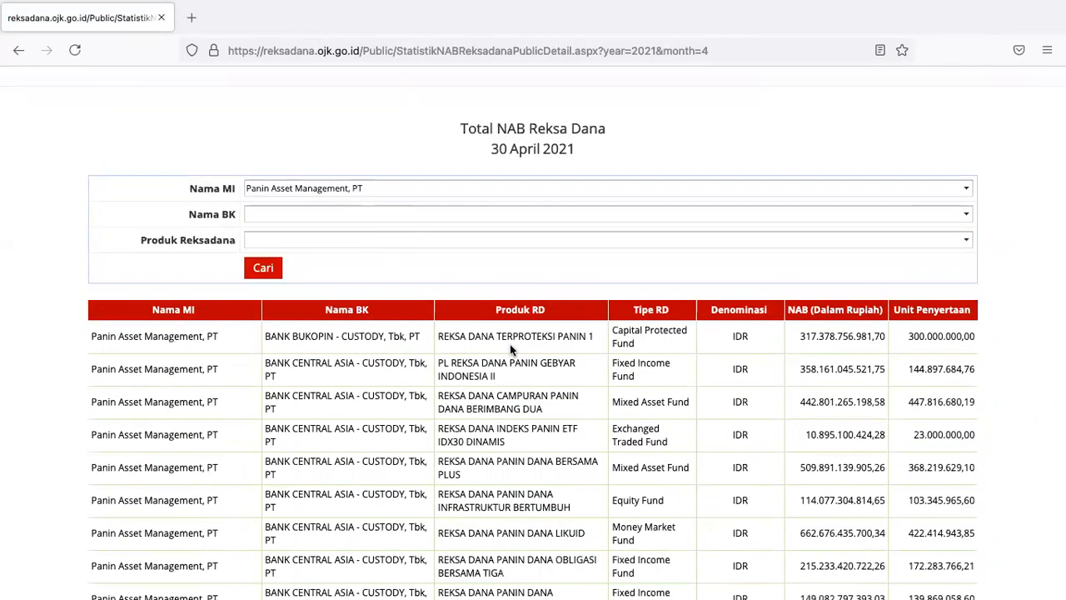
scroll(510, 350, "down", 2)
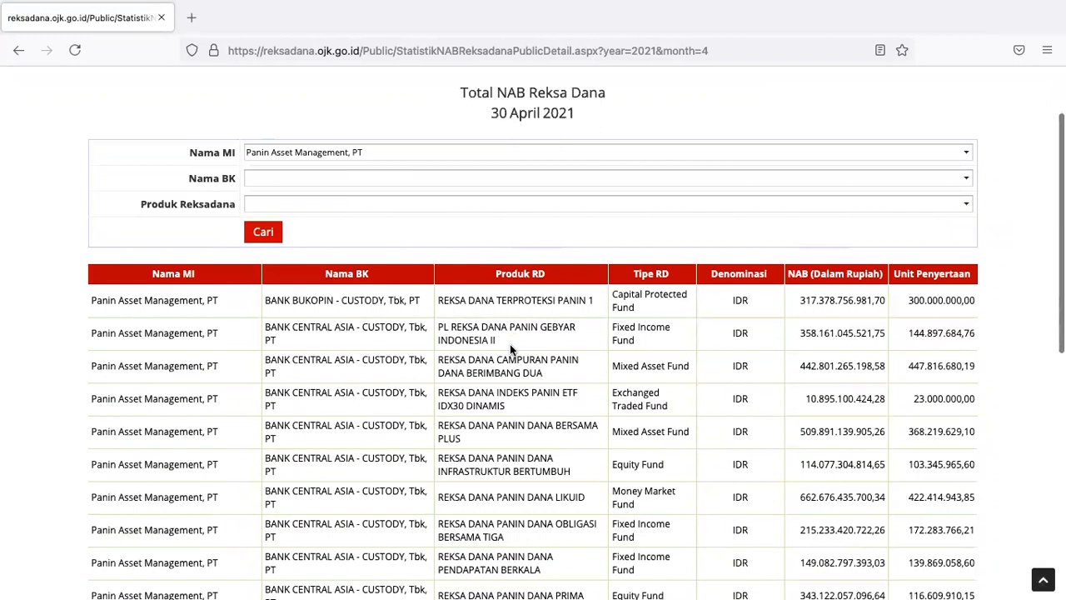
scroll(511, 350, "down", 2)
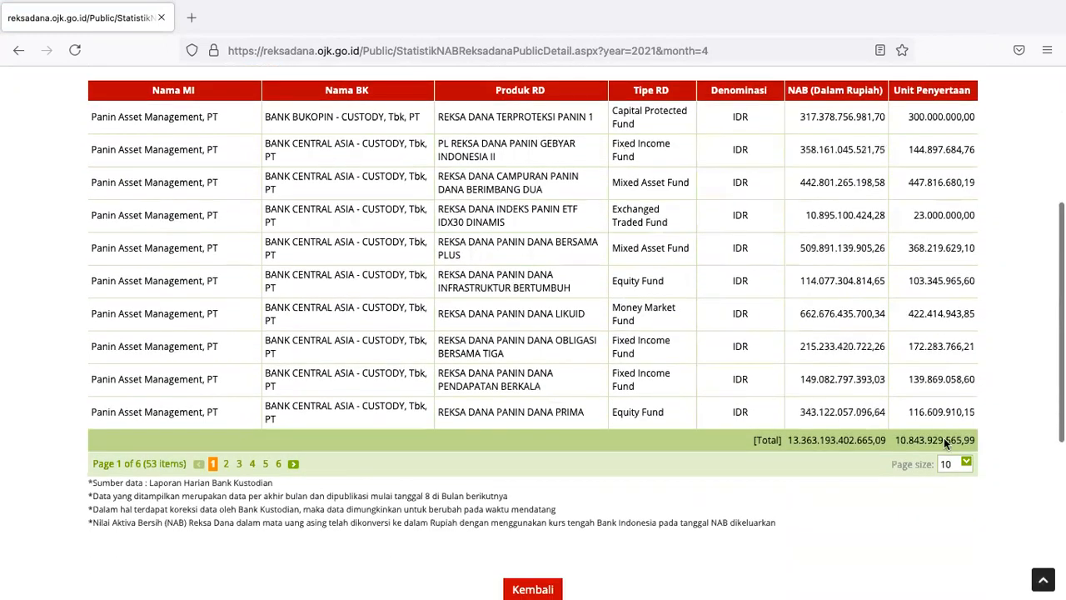
left_click(964, 465)
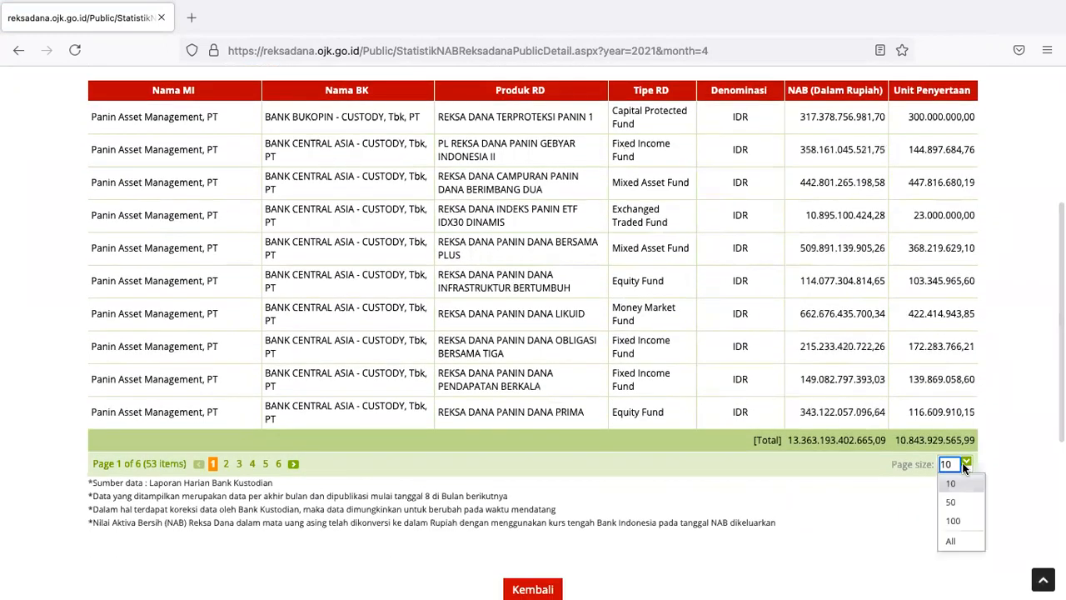
left_click(956, 541)
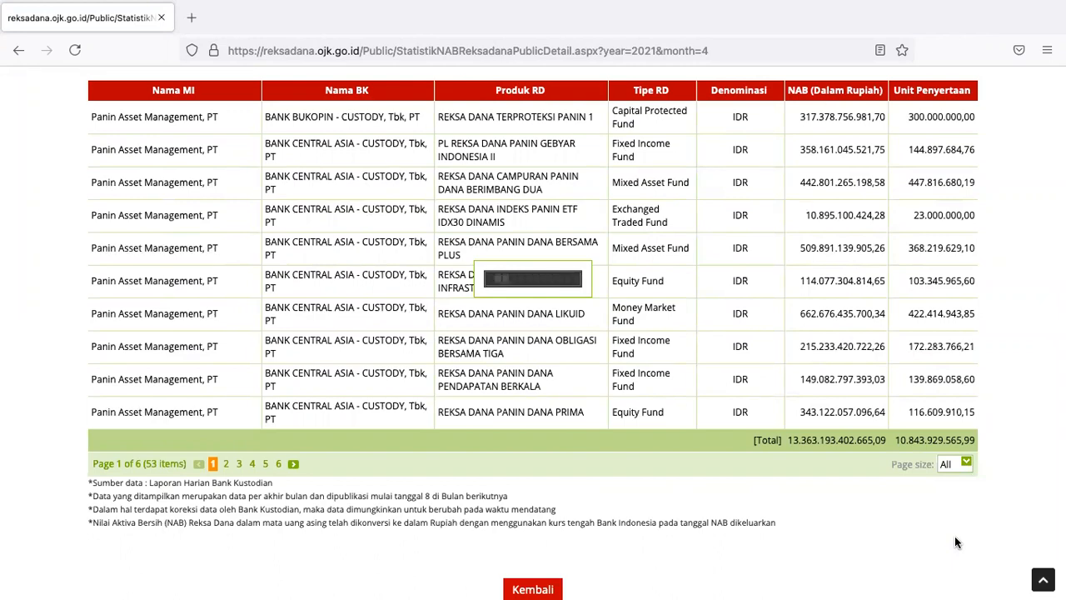
Step: Copy the whole Panin fund table, from the Total row up to the Nama MI header
scroll(956, 541, "down", 15)
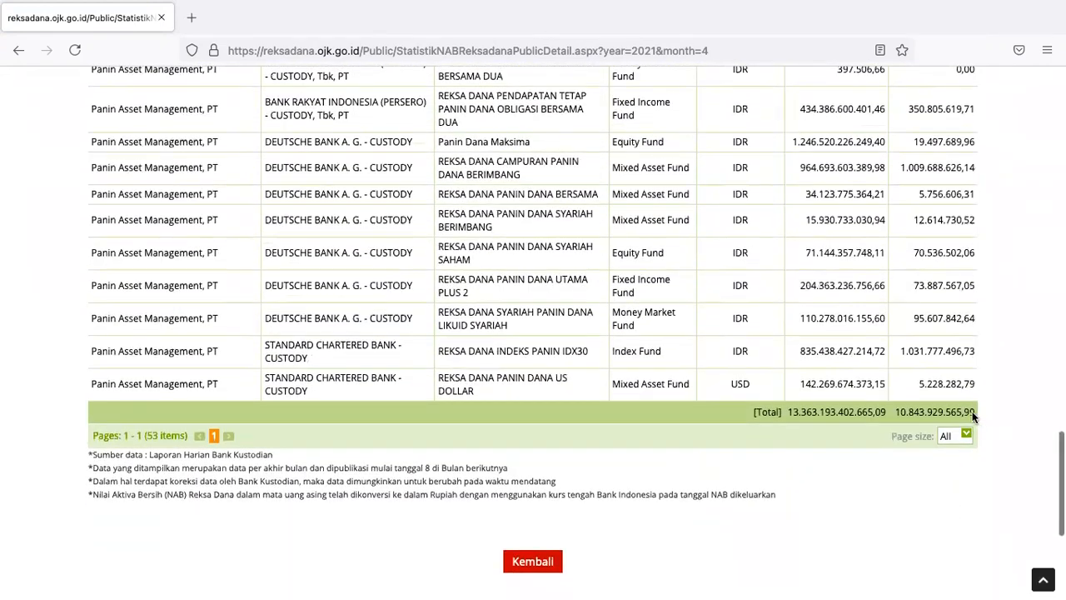
left_click_drag(973, 413, 123, 370)
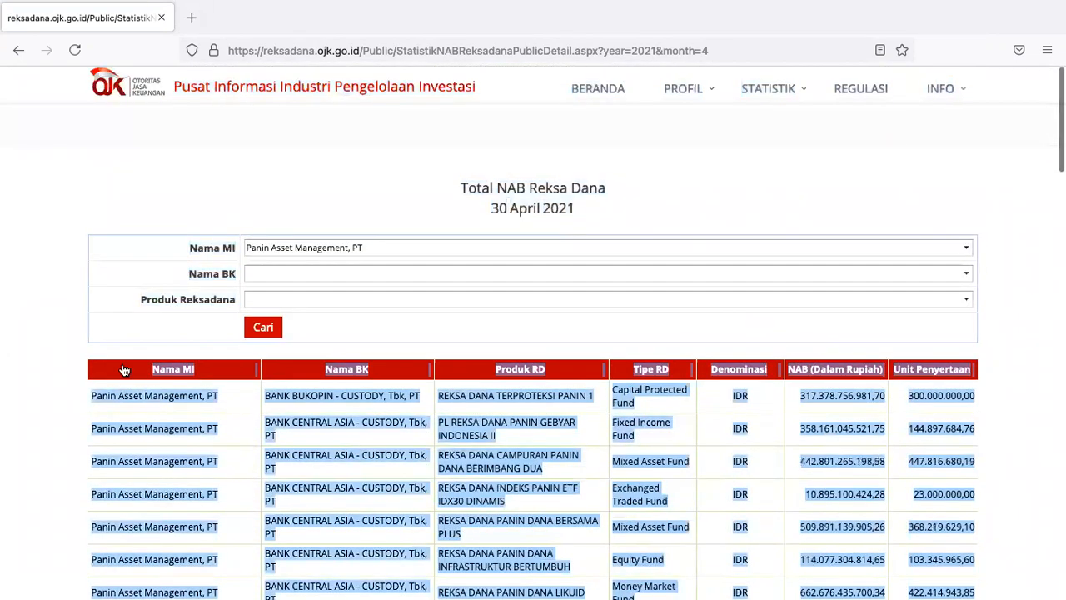
right_click(171, 372)
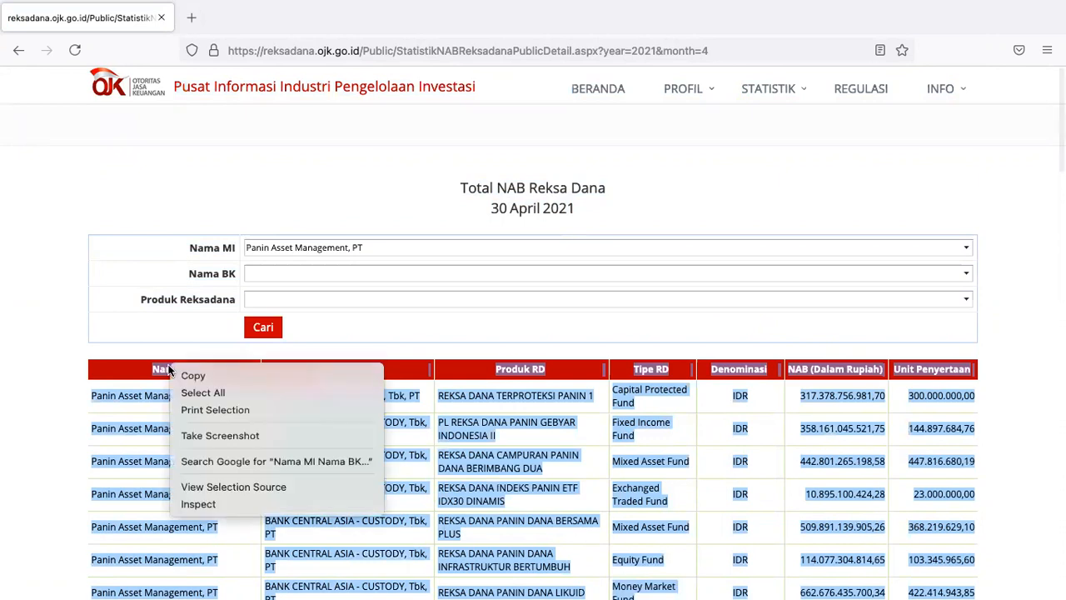
left_click(190, 376)
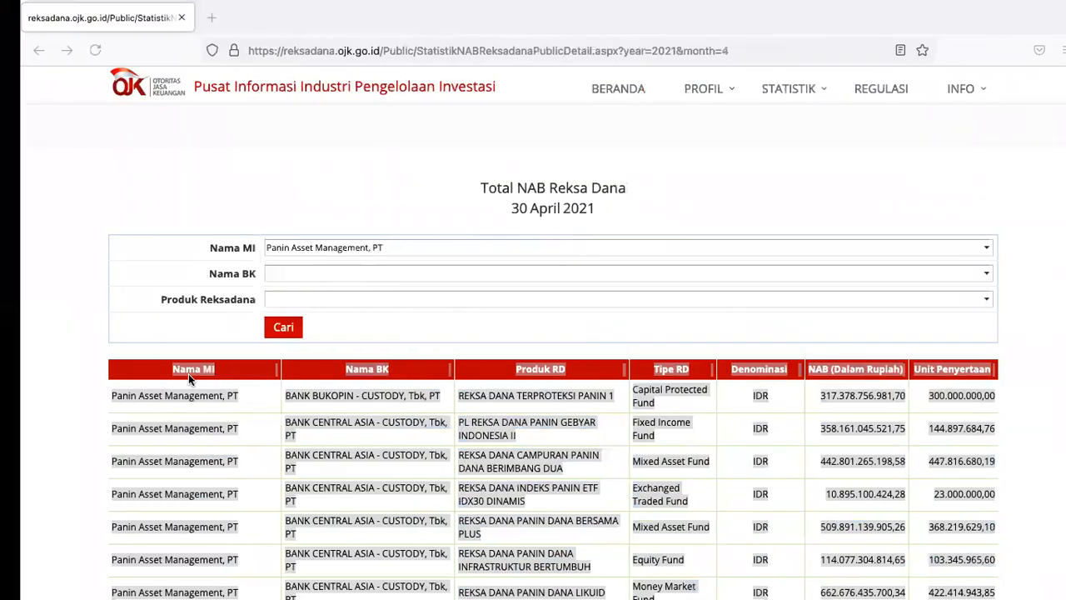
Step: Switch to Excel, add a new worksheet and paste the copied table at A1 as Unicode Text
key("ctrl+Right")
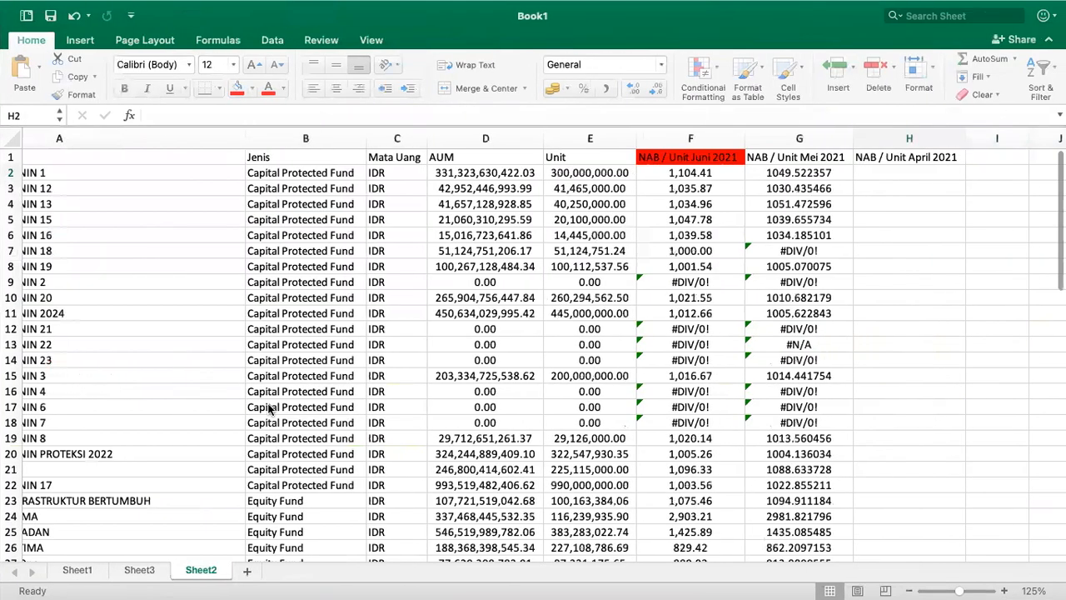
left_click(244, 568)
left_click(201, 572)
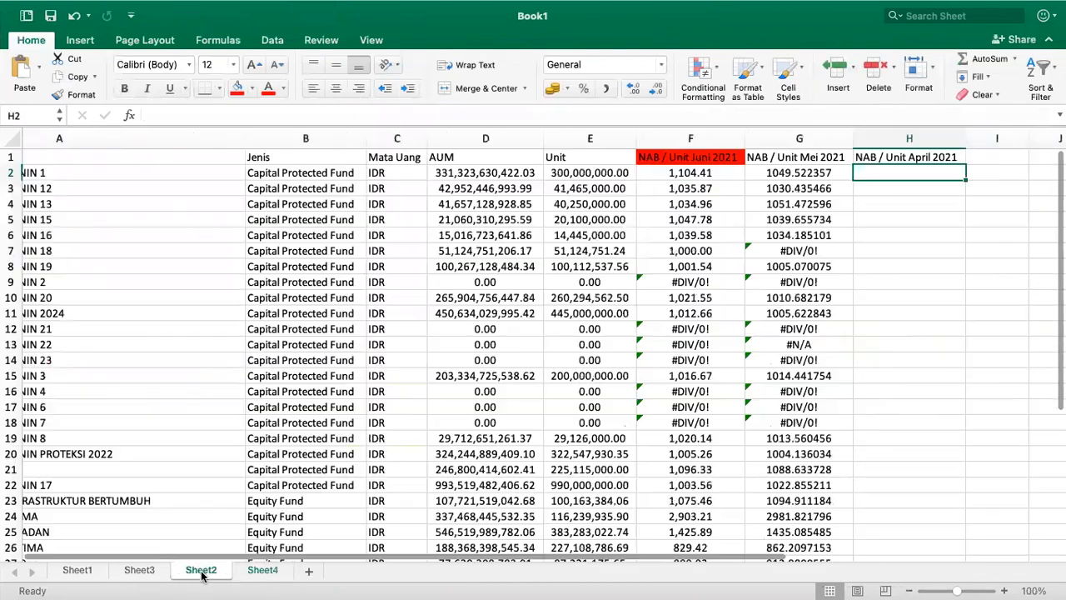
left_click(254, 573)
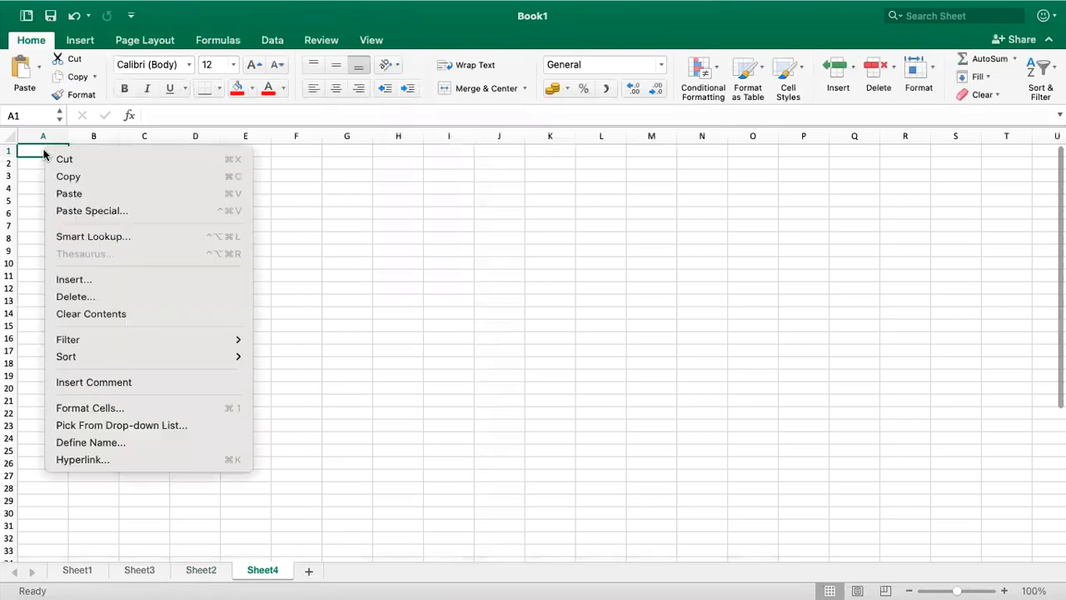
left_click(82, 212)
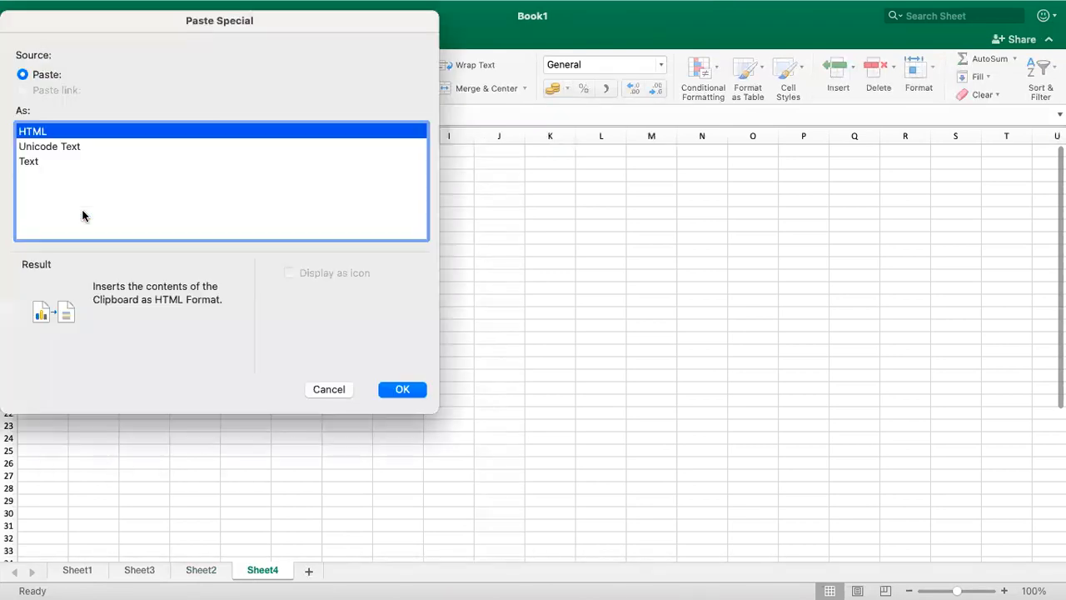
left_click(75, 146)
left_click(408, 390)
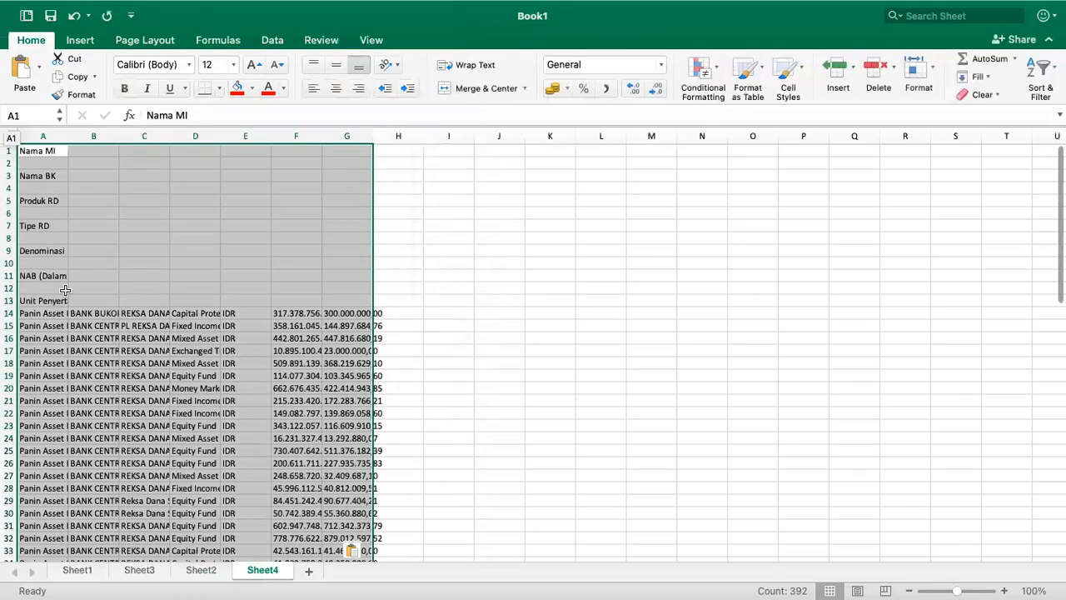
Step: Delete rows 1 to 13, which hold the stacked column headers above the fund data
left_click(10, 301)
left_click_drag(9, 282, 9, 151)
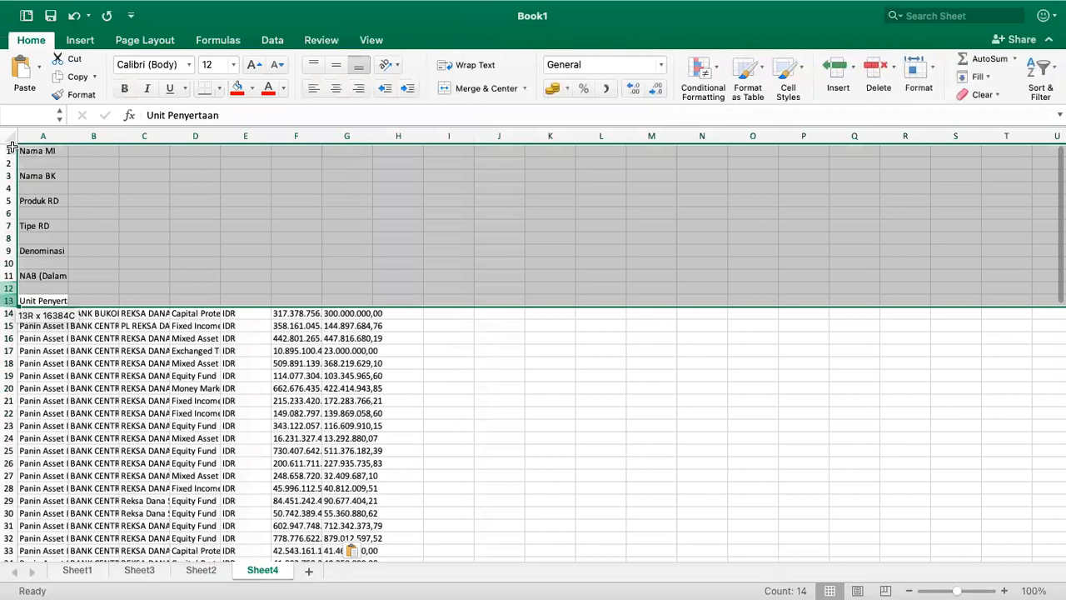
right_click(82, 184)
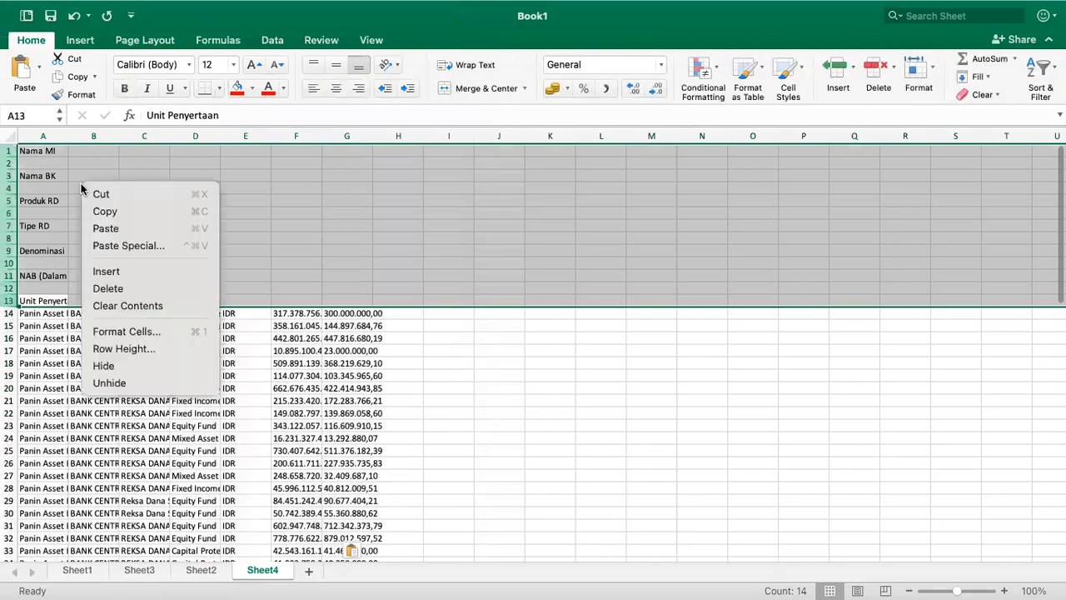
left_click(104, 287)
Step: Autofit the widths of columns A to G to the pasted fund data
left_click(62, 133)
left_click_drag(62, 134, 322, 134)
double_click(321, 133)
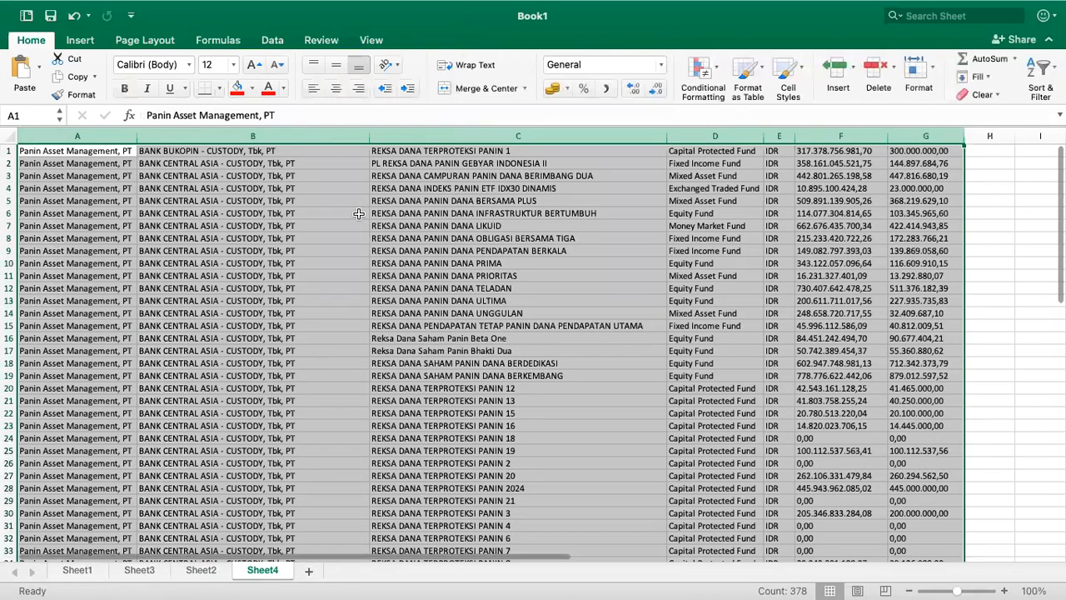
left_click(358, 213)
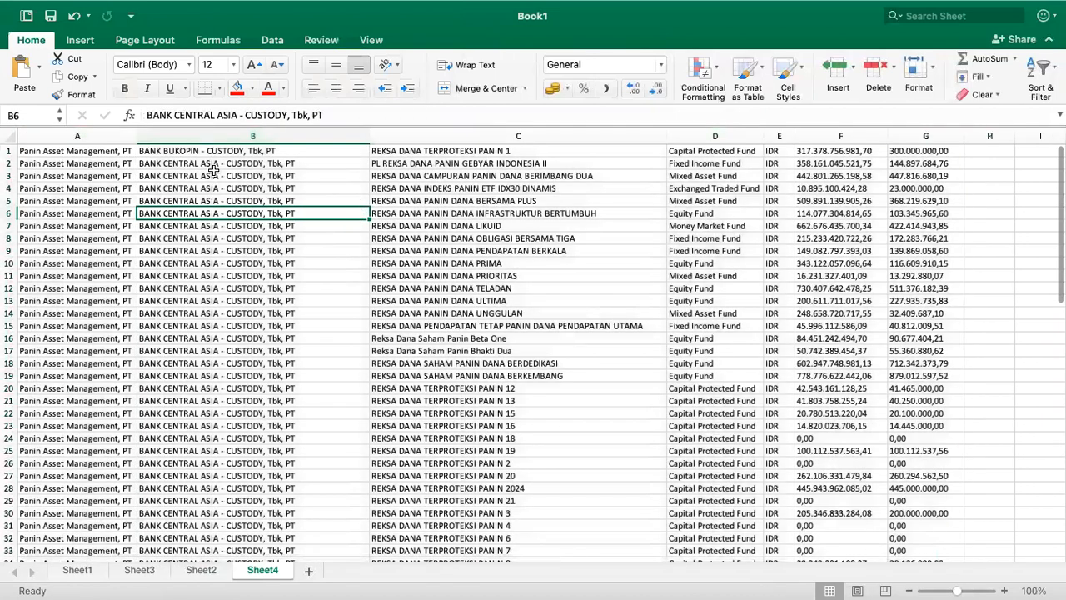
Step: Delete columns A and B with the investment manager and custodian bank names
left_click(97, 138)
left_click(242, 201)
left_click(245, 138)
left_click(56, 136, "shift")
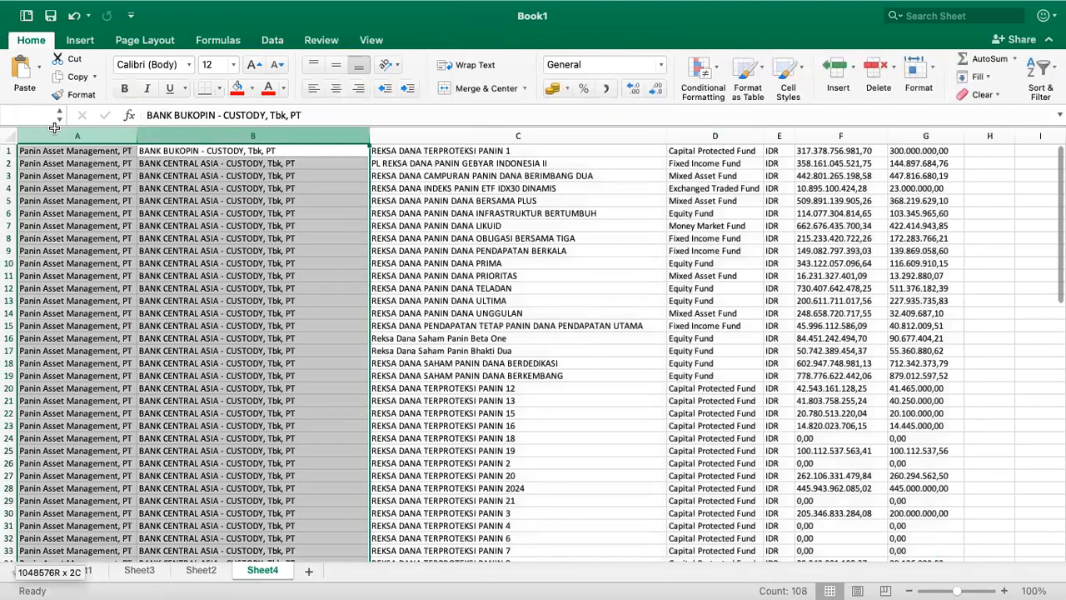
right_click(124, 204)
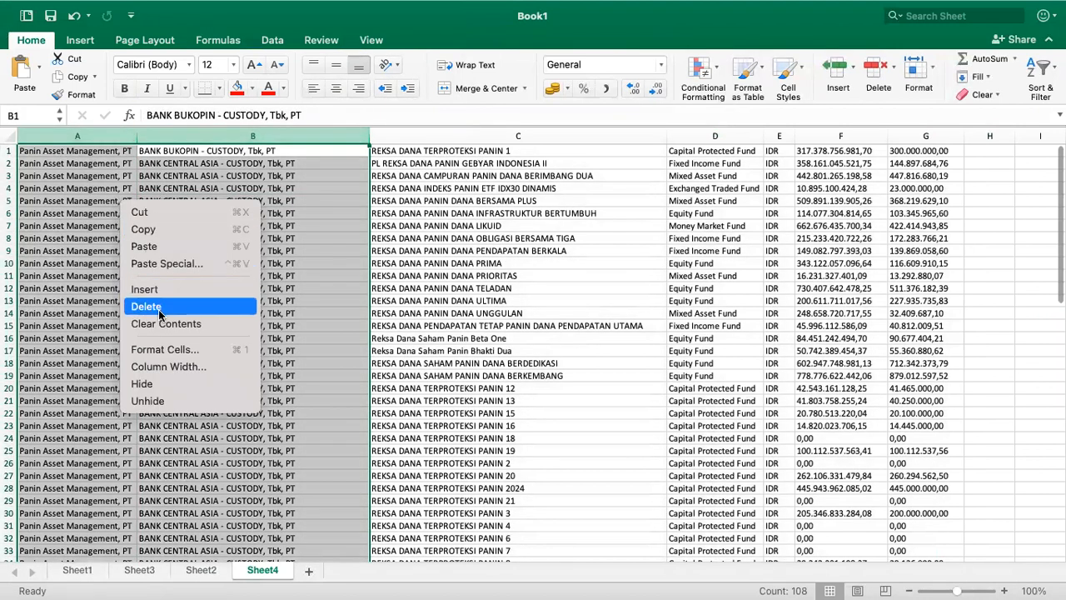
left_click(146, 306)
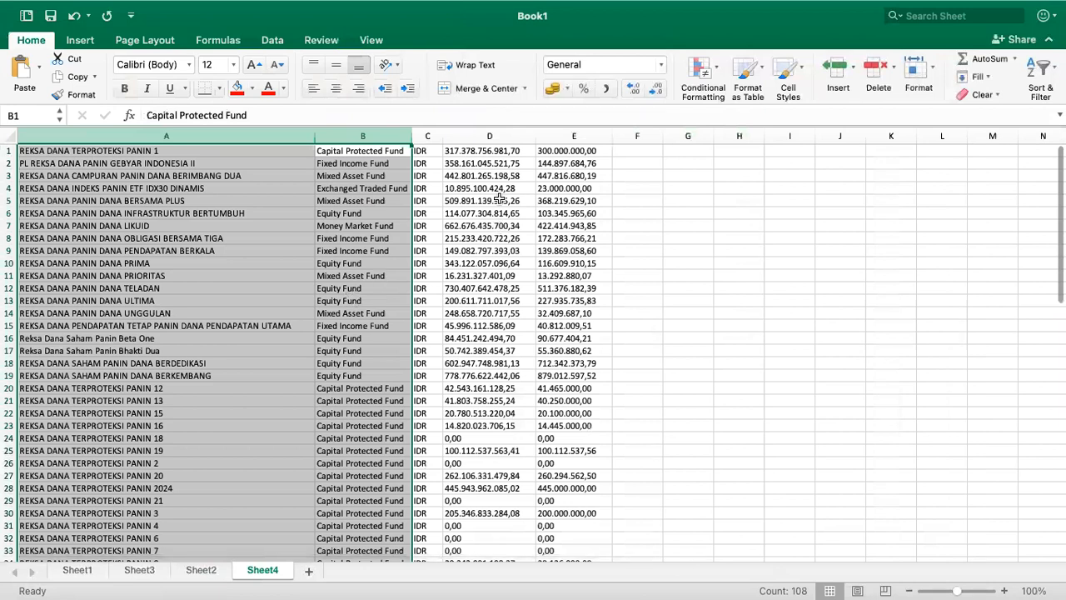
Step: Replace every period in columns D and E with nothing to remove the thousands separators
left_click_drag(493, 135, 579, 134)
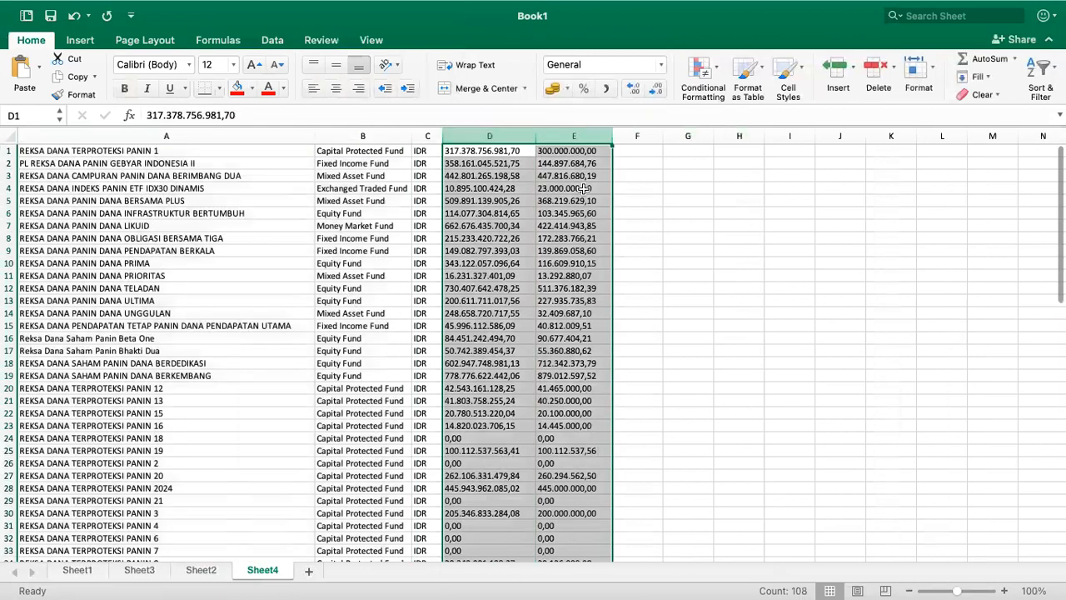
key("super+f")
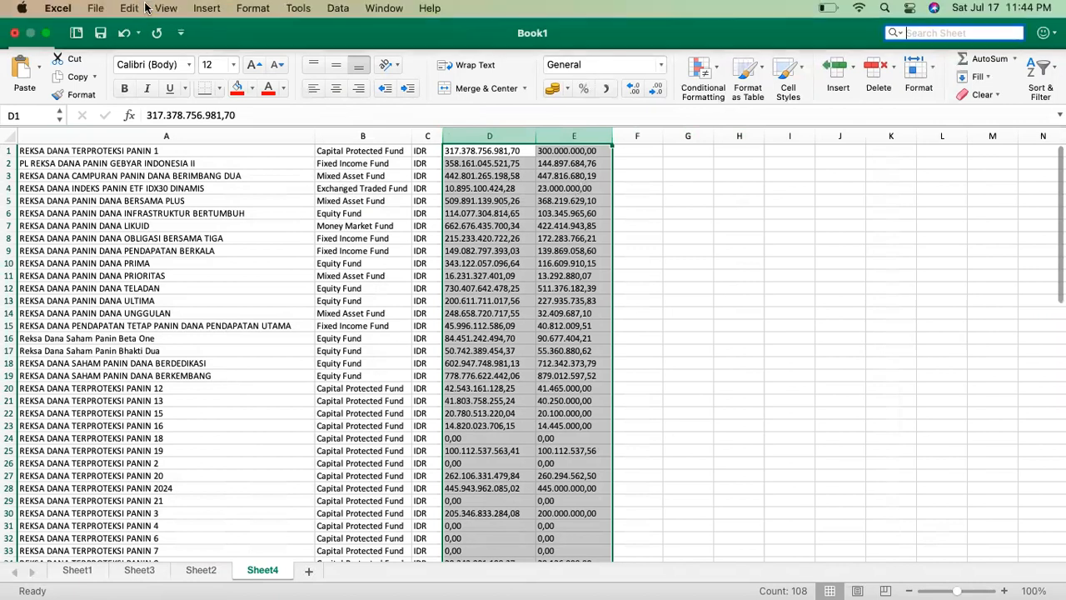
left_click(129, 10)
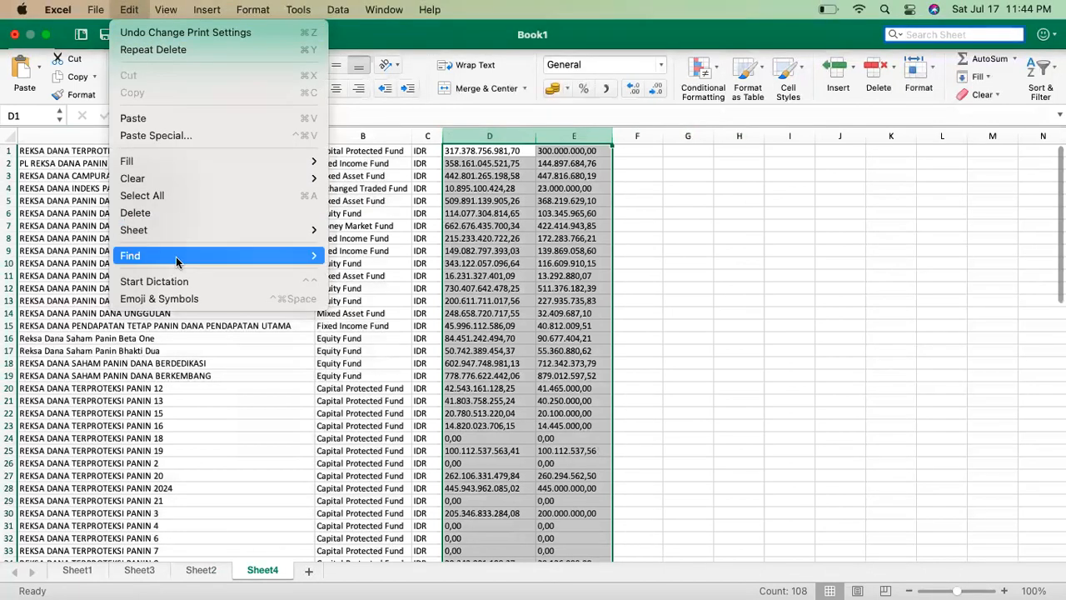
mouse_move(171, 257)
left_click(356, 316)
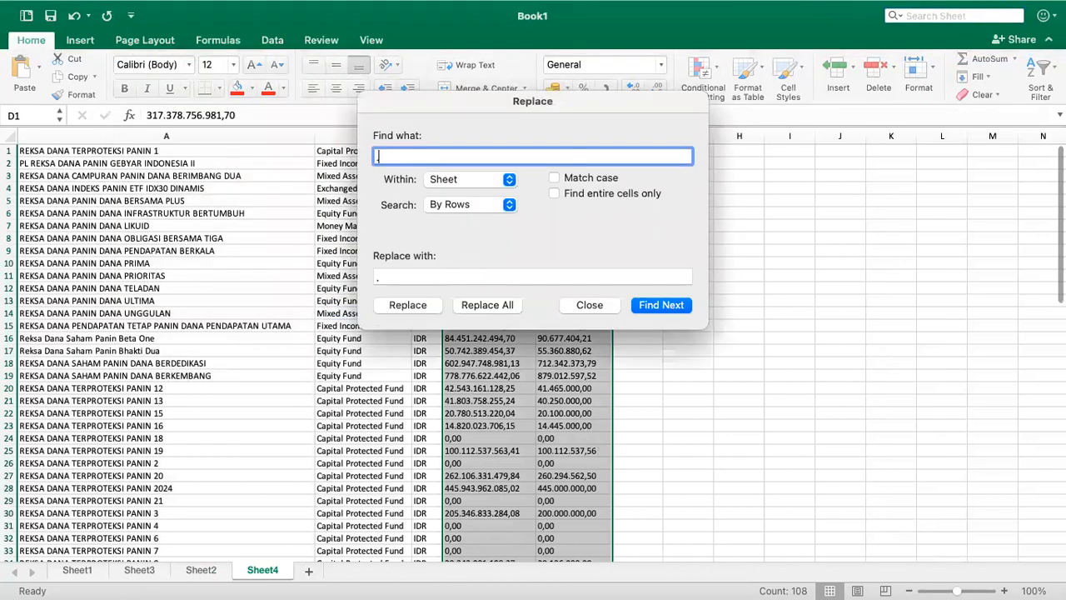
left_click(410, 275)
key("BackSpace")
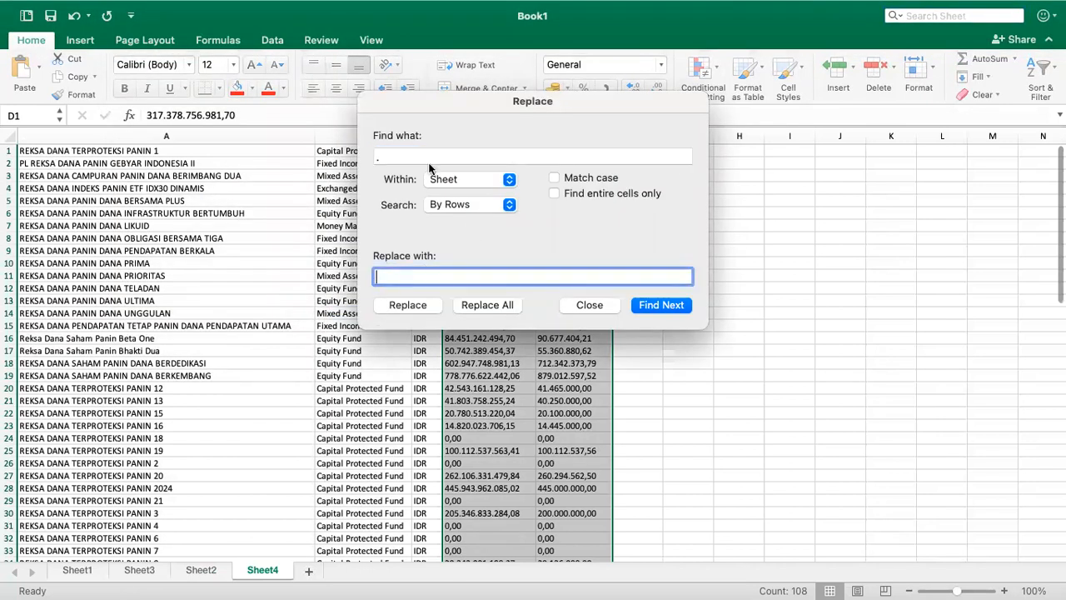
left_click_drag(456, 103, 730, 121)
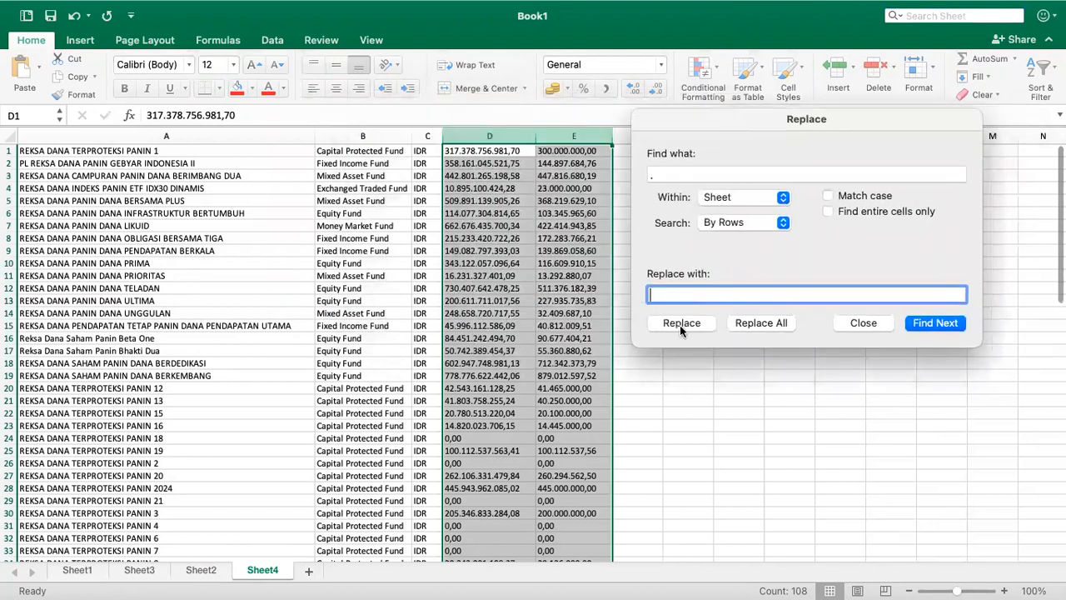
left_click(735, 322)
left_click(754, 294)
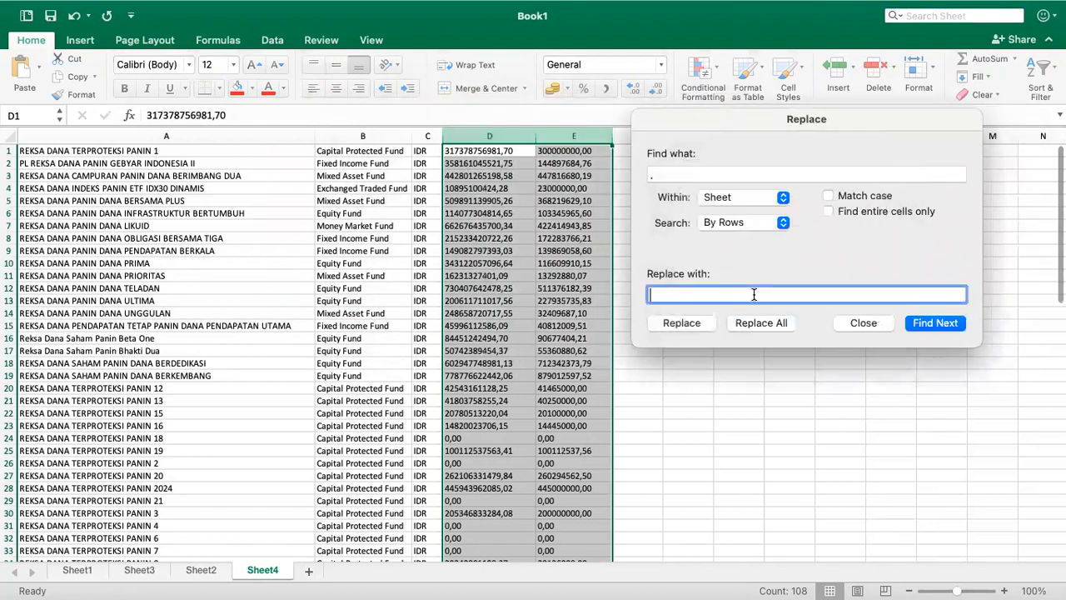
Step: Replace every comma in columns D and E with a period as decimal separator, and close the Replace dialog
left_click(663, 177)
key("BackSpace")
type(",")
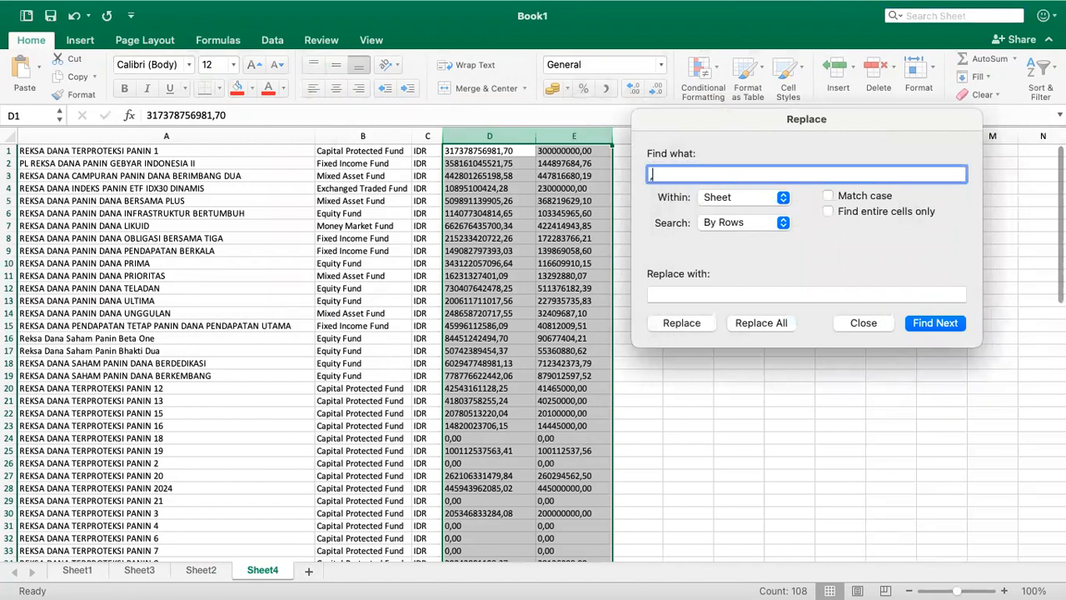
left_click(668, 292)
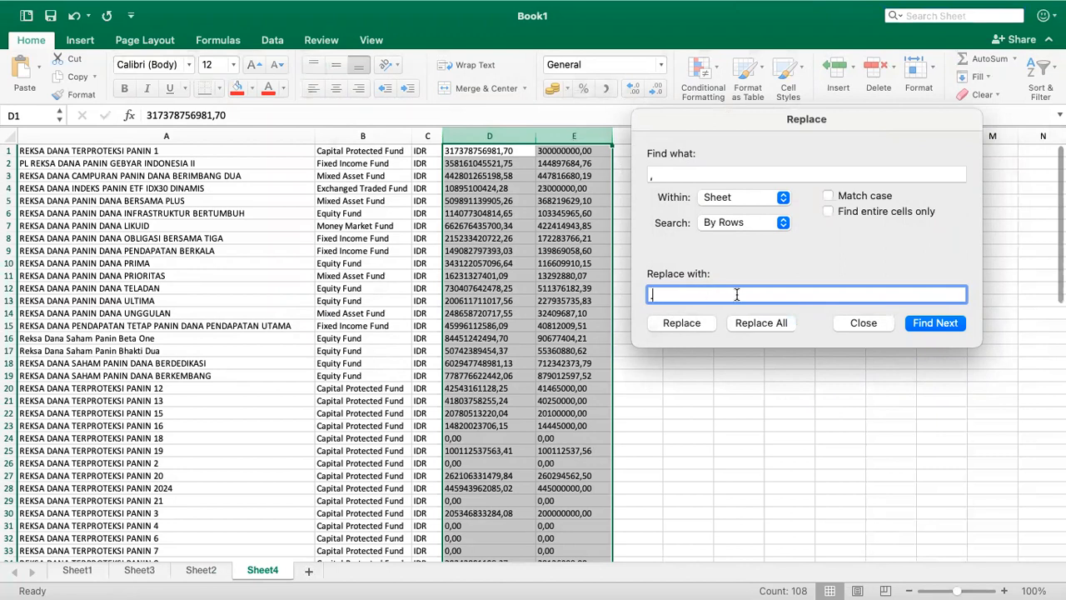
left_click(745, 324)
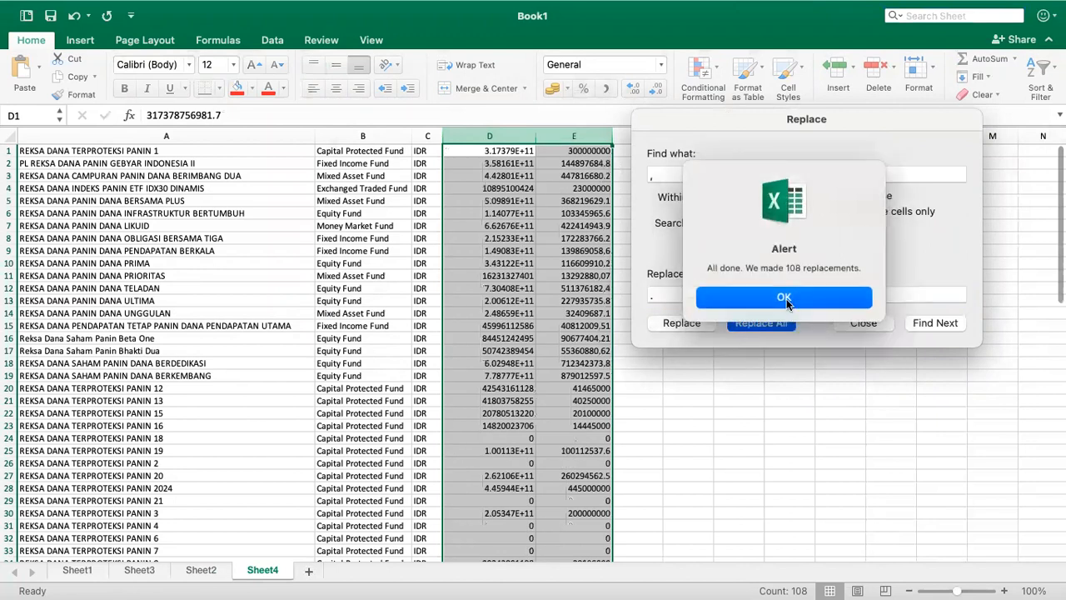
left_click(786, 298)
left_click(864, 324)
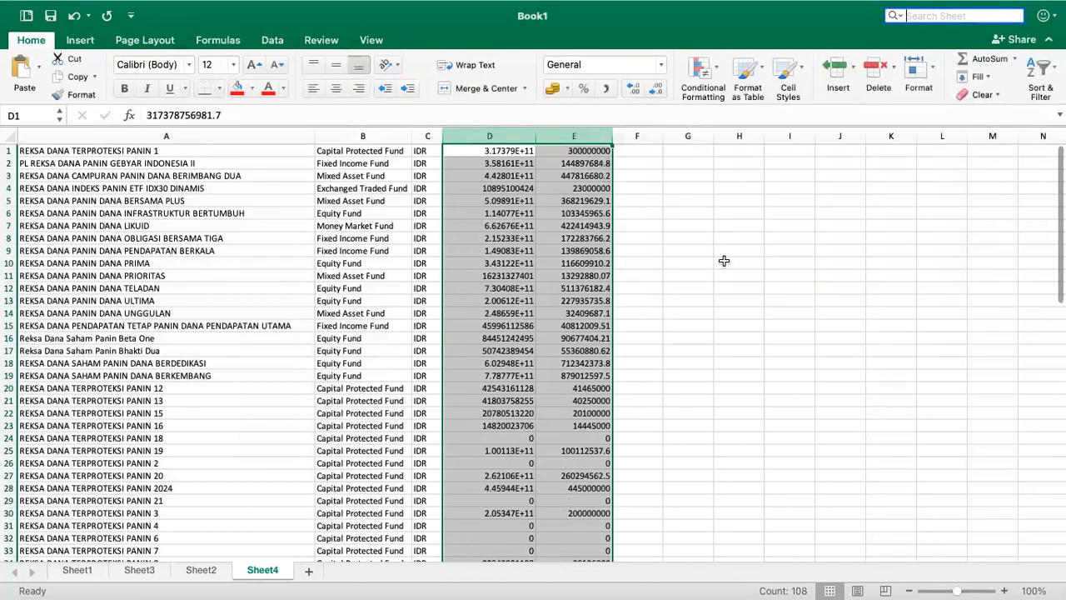
Step: Divide the fund value in D1 by the units in E1 with =D1/E1 in F1, and fill the formula down column F
left_click(642, 153)
type("=")
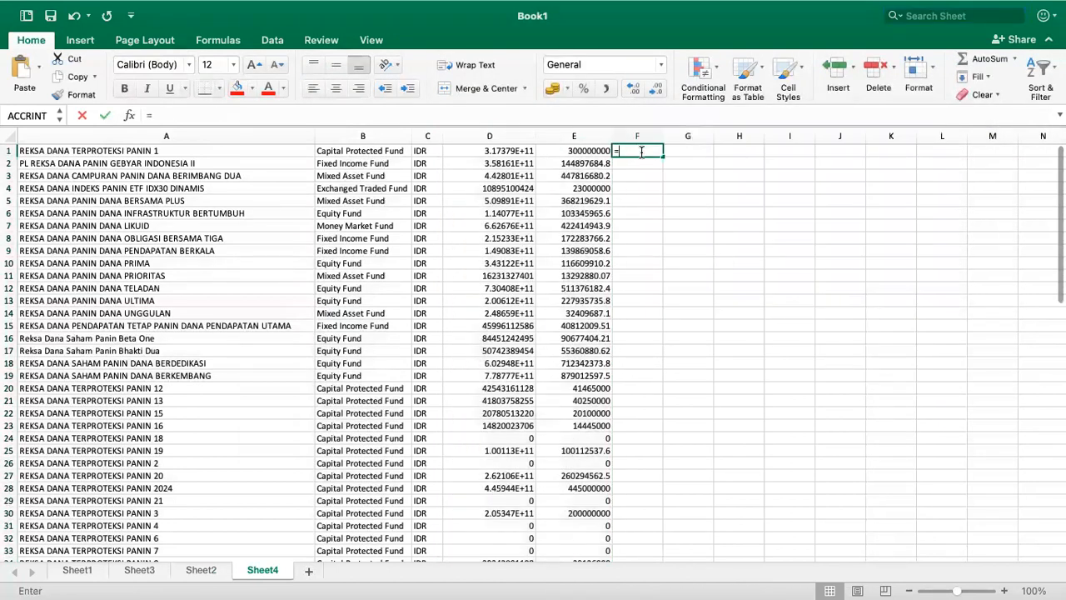
key("Left")
key("Left")
type("/")
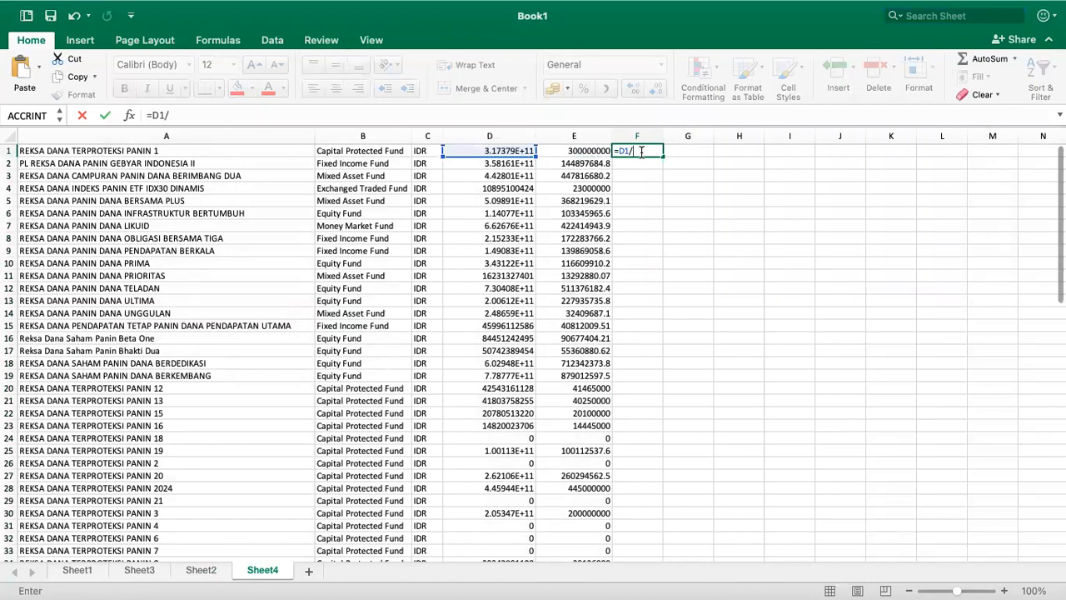
key("Left")
key("Return")
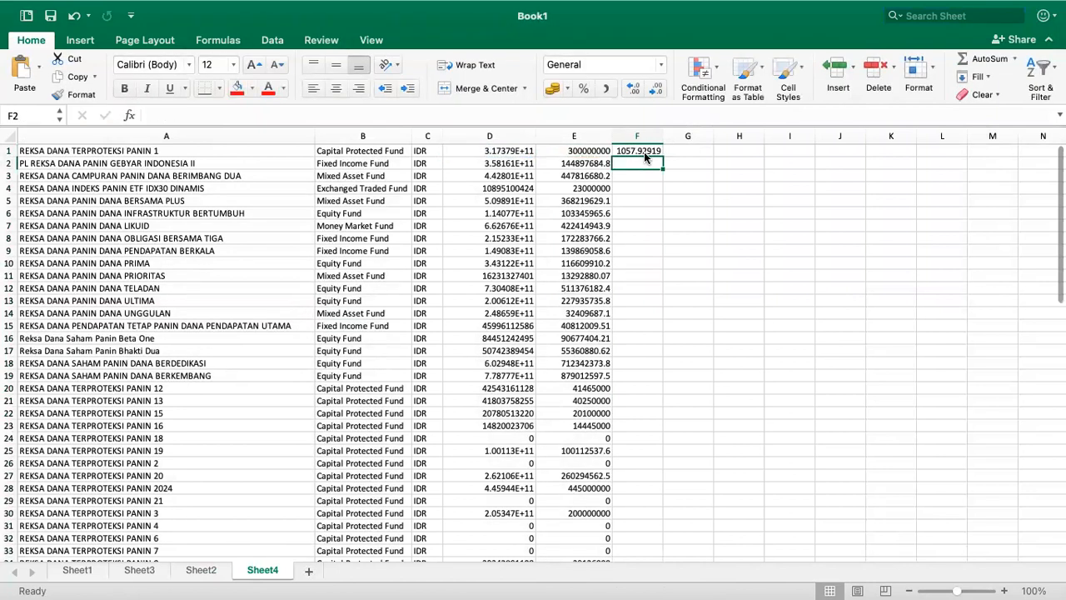
left_click(654, 153)
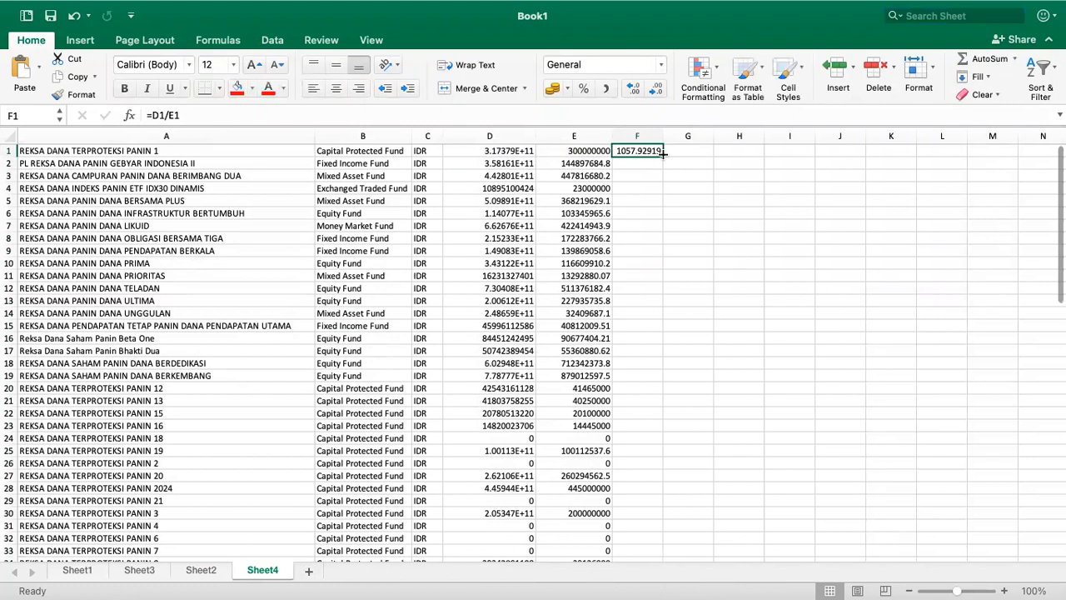
double_click(664, 154)
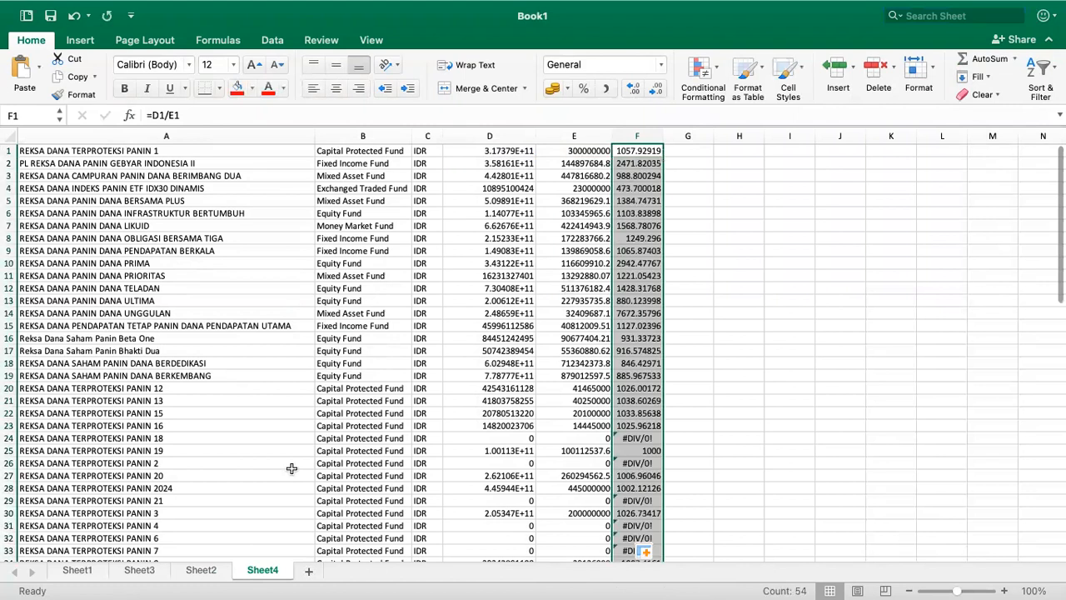
Step: On Sheet2, enter =VLOOKUP(A2,Sheet4!A:F,6,FALSE) in H2 to look up the April 2021 NAB per unit
left_click(201, 569)
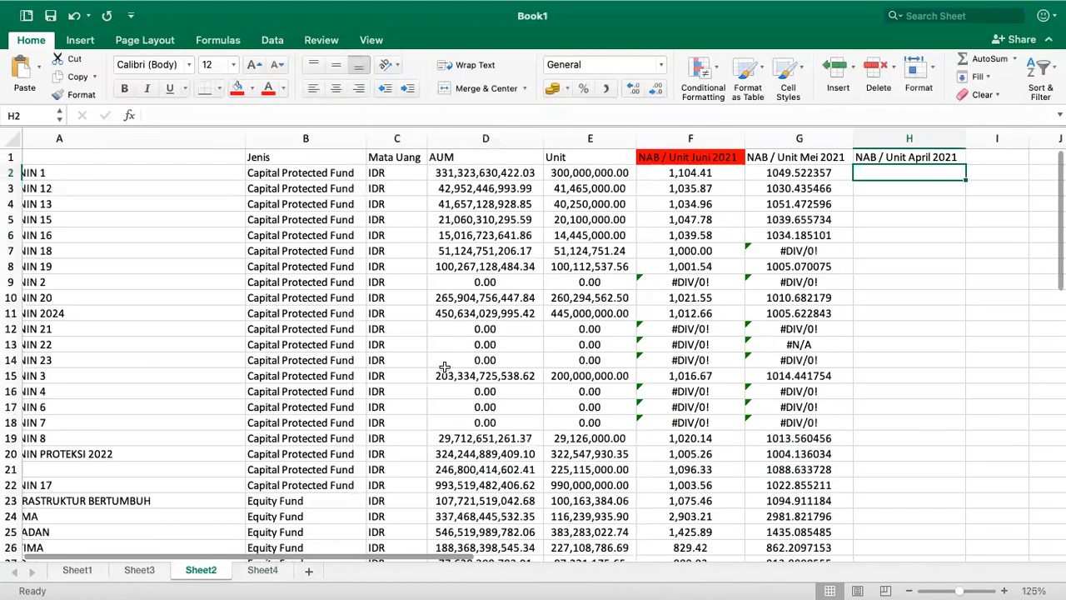
type("=vl")
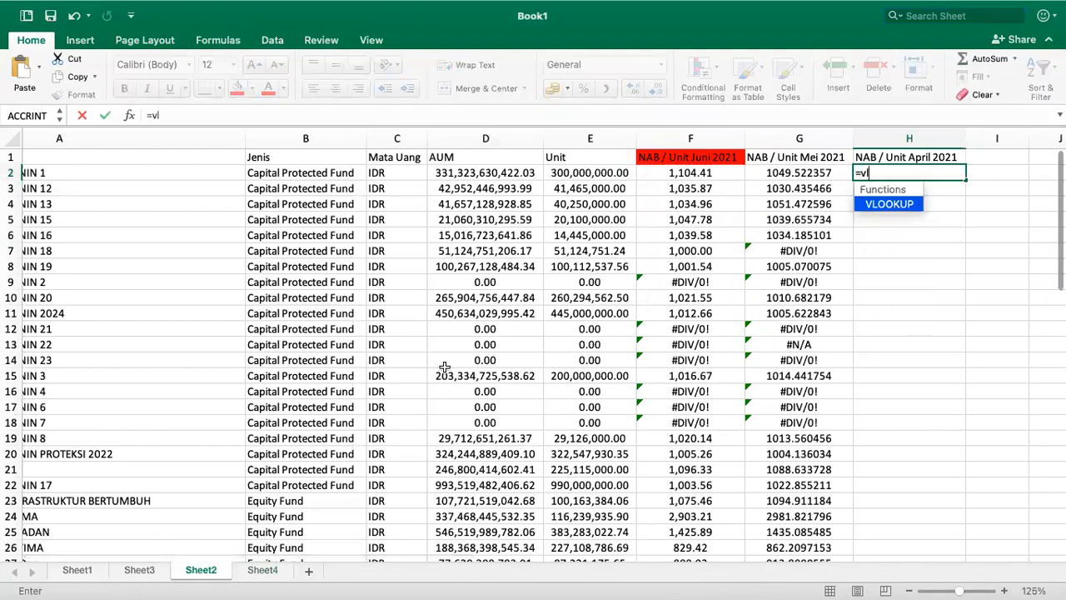
type("ookup(")
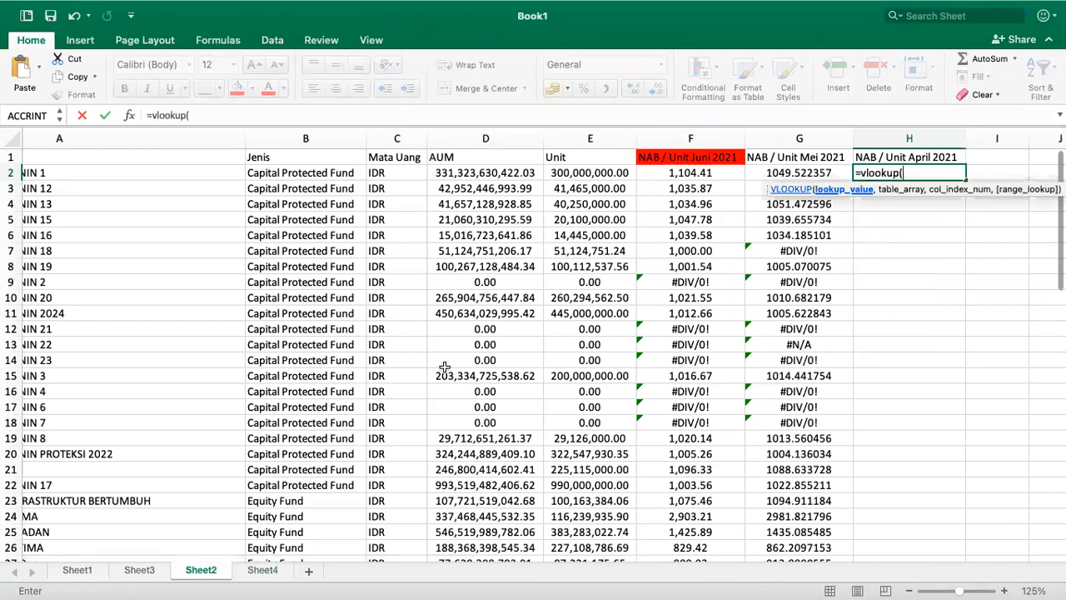
scroll(345, 369, "left", 3)
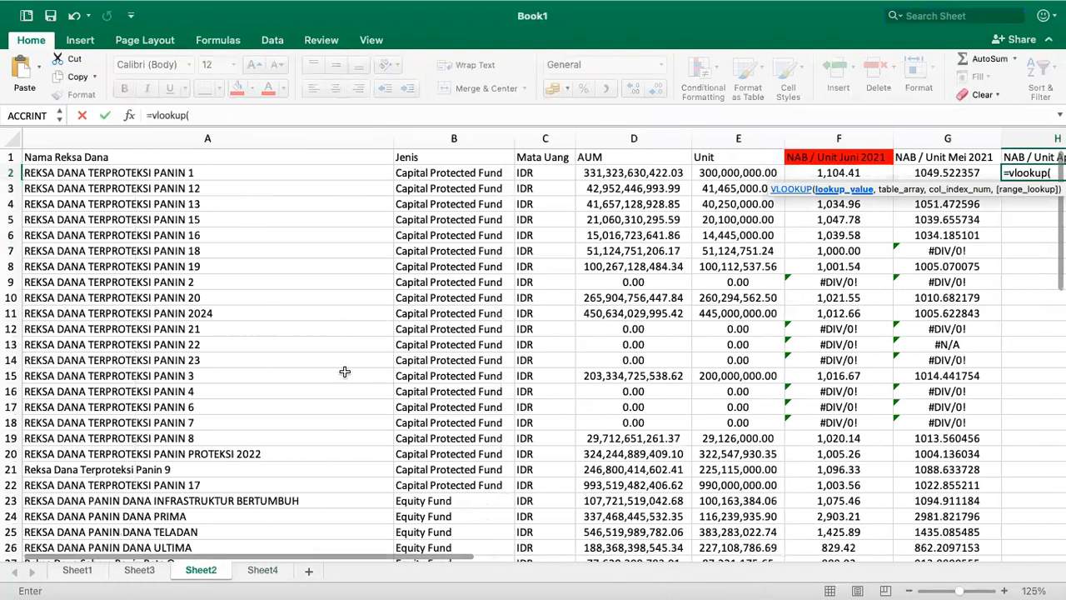
left_click(160, 175)
type(",")
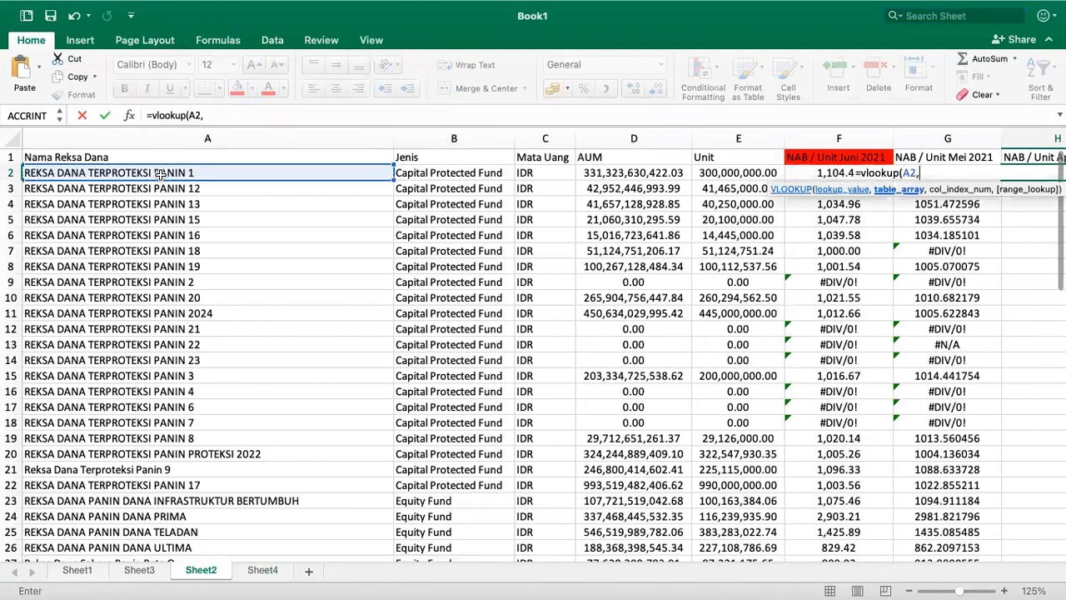
left_click(261, 571)
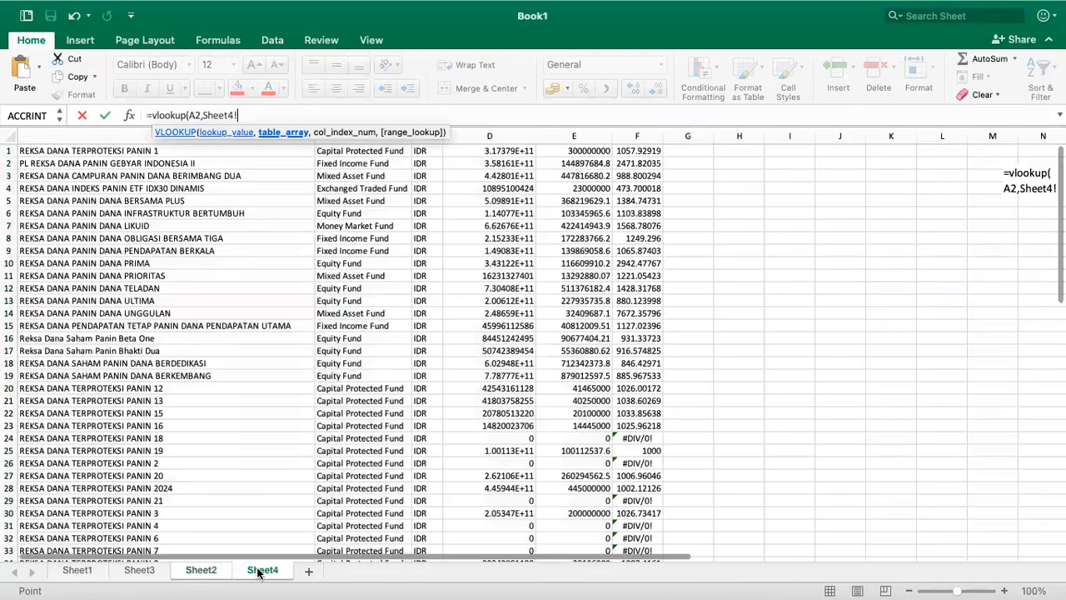
left_click_drag(77, 136, 624, 150)
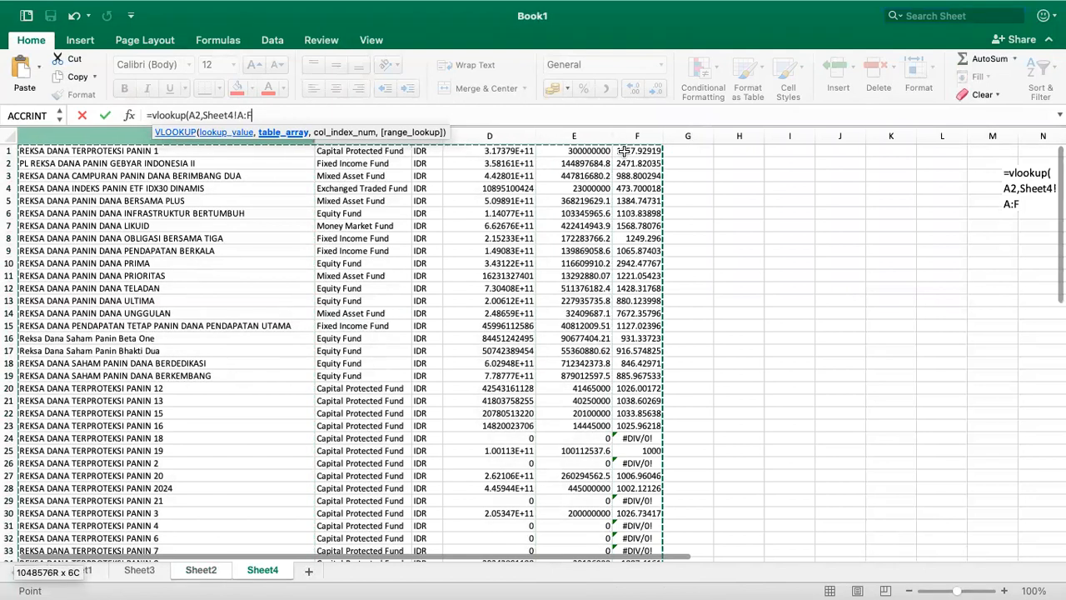
type(",")
type("6")
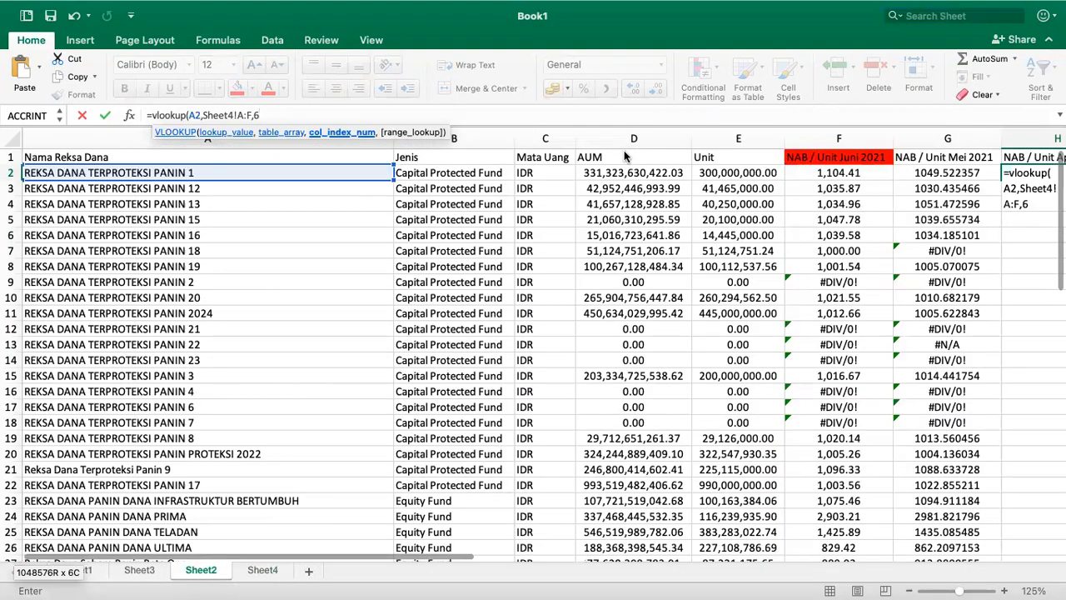
type(",false)")
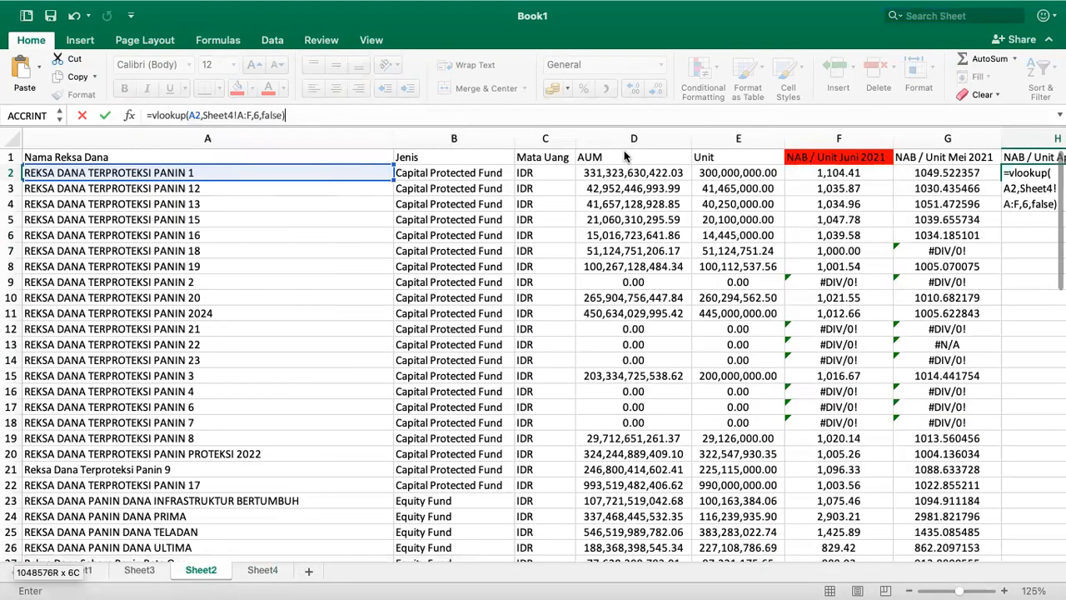
key("Return")
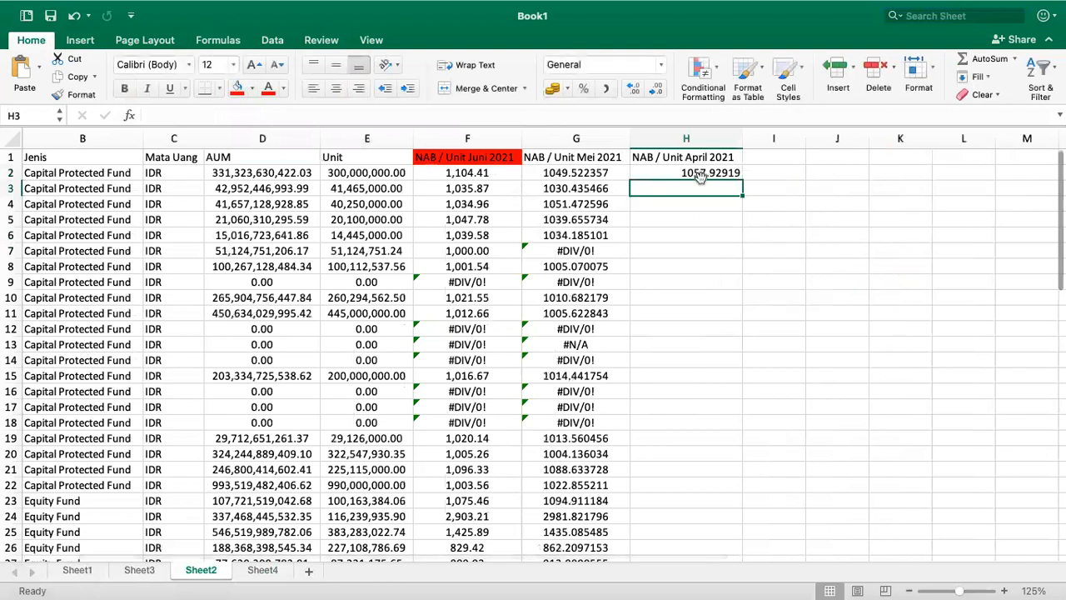
Step: Center H2 horizontally and fill its lookup formula down the April 2021 column for all funds
left_click(679, 173)
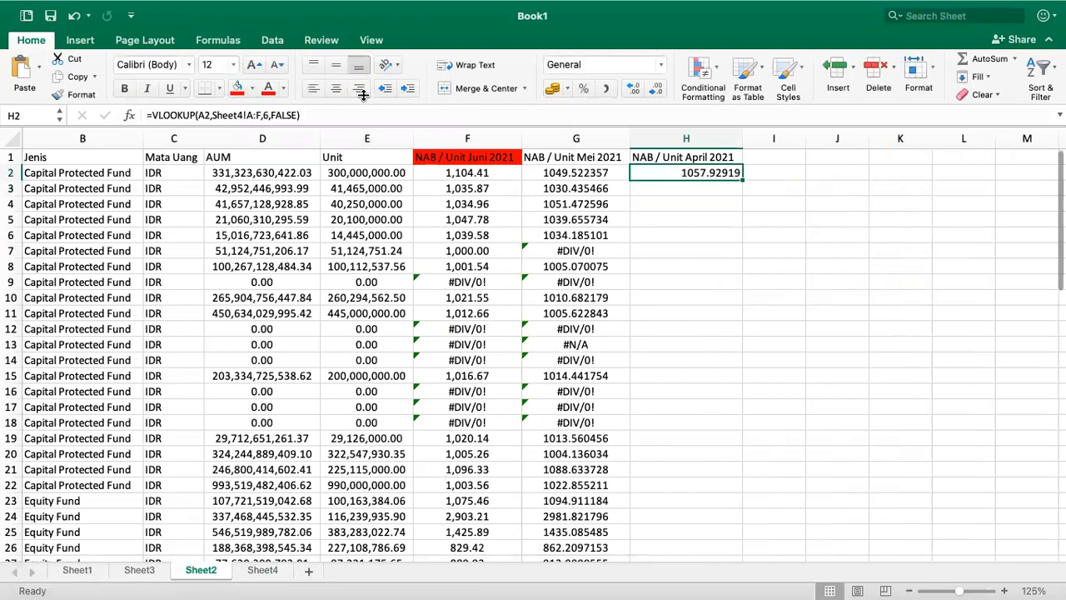
left_click(336, 88)
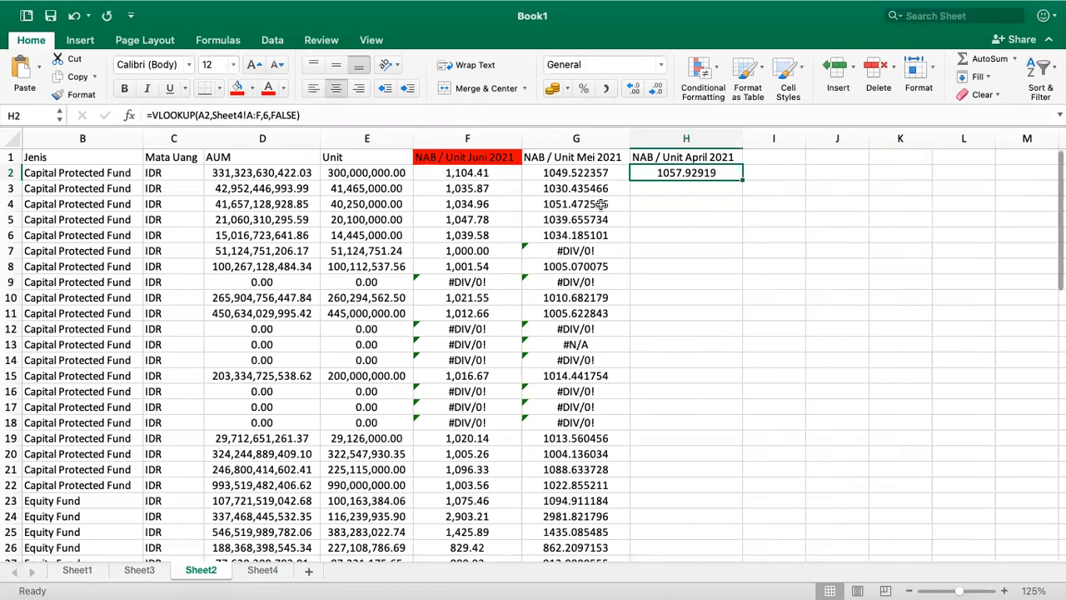
double_click(743, 179)
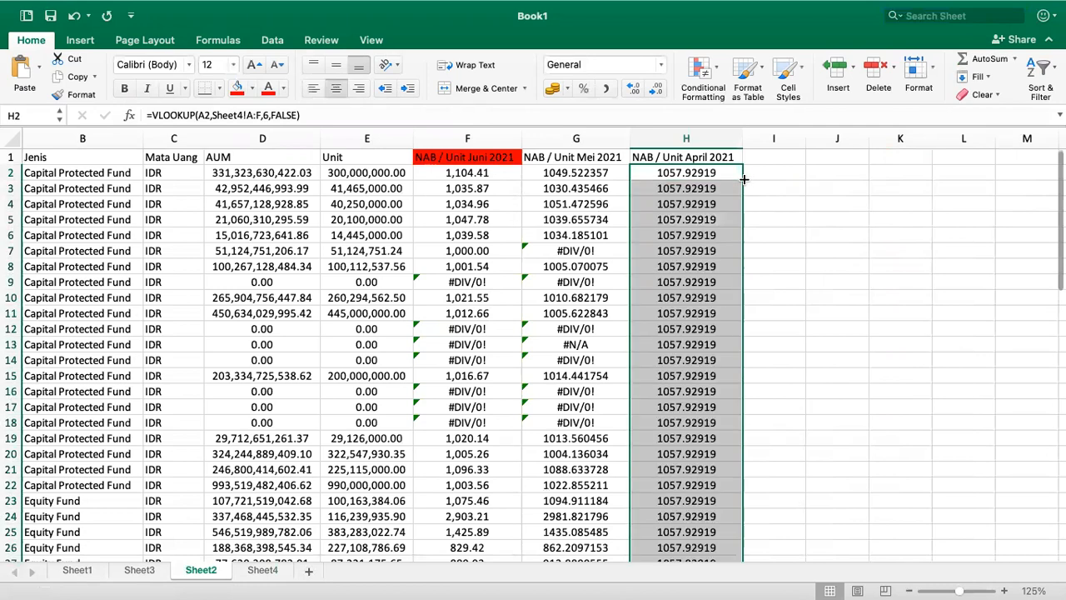
scroll(727, 263, "left", 3)
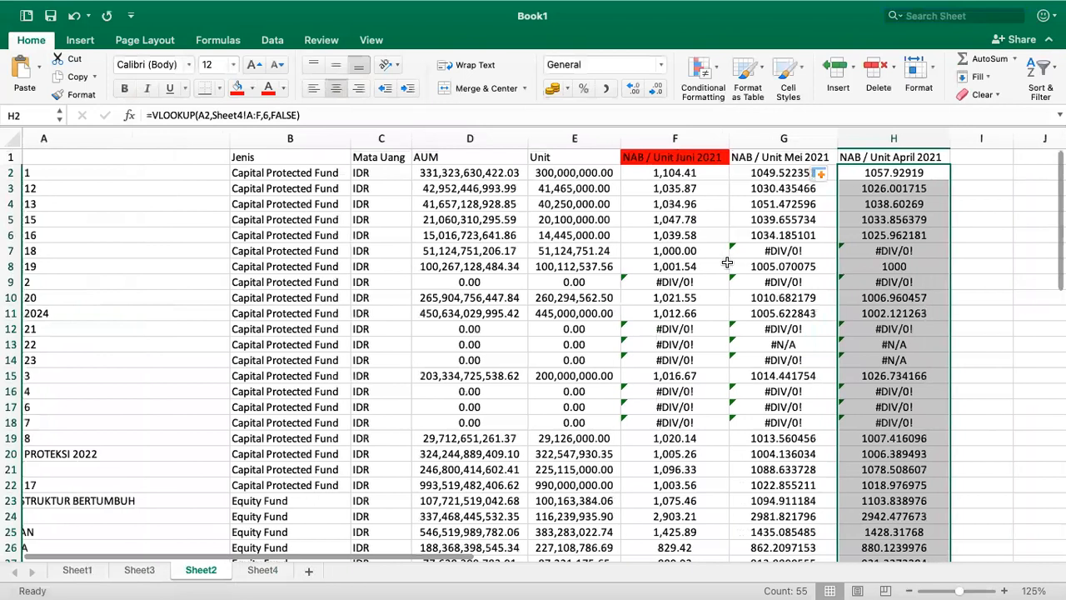
Step: Fill the "NAB / Unit Mei 2021" header cell G1 with the gold theme color
left_click(777, 157)
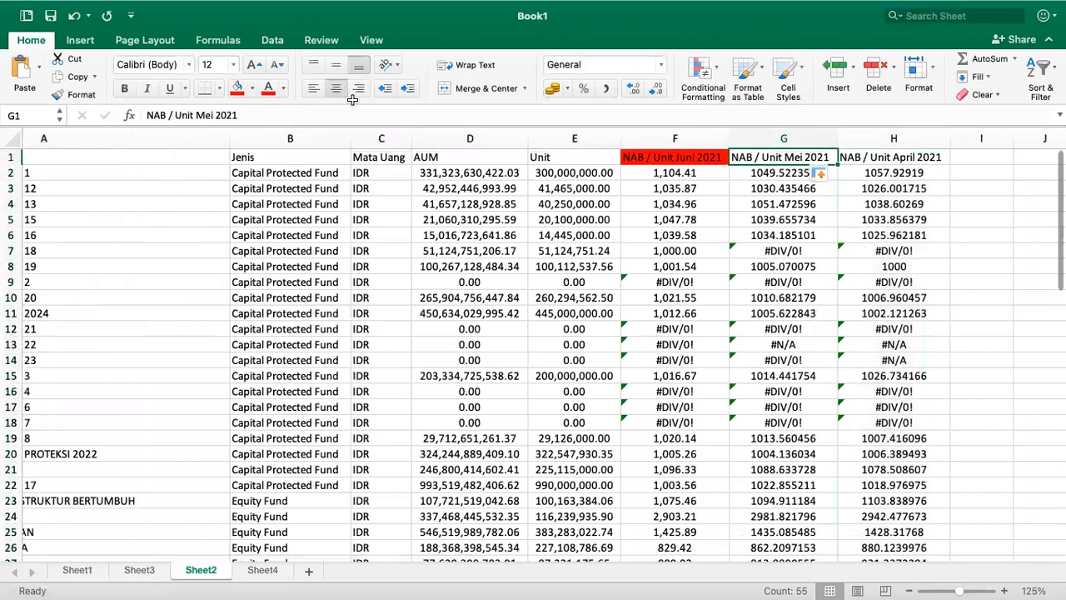
left_click(249, 90)
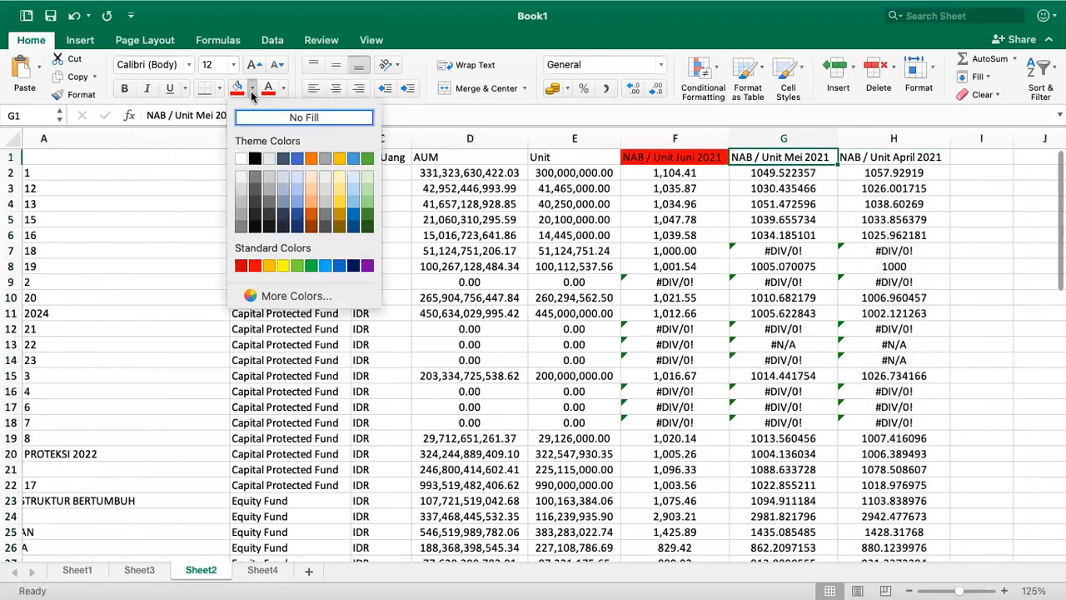
left_click(340, 158)
Step: Fill the "NAB / Unit April 2021" header cell H1 with the gold theme color
left_click(872, 155)
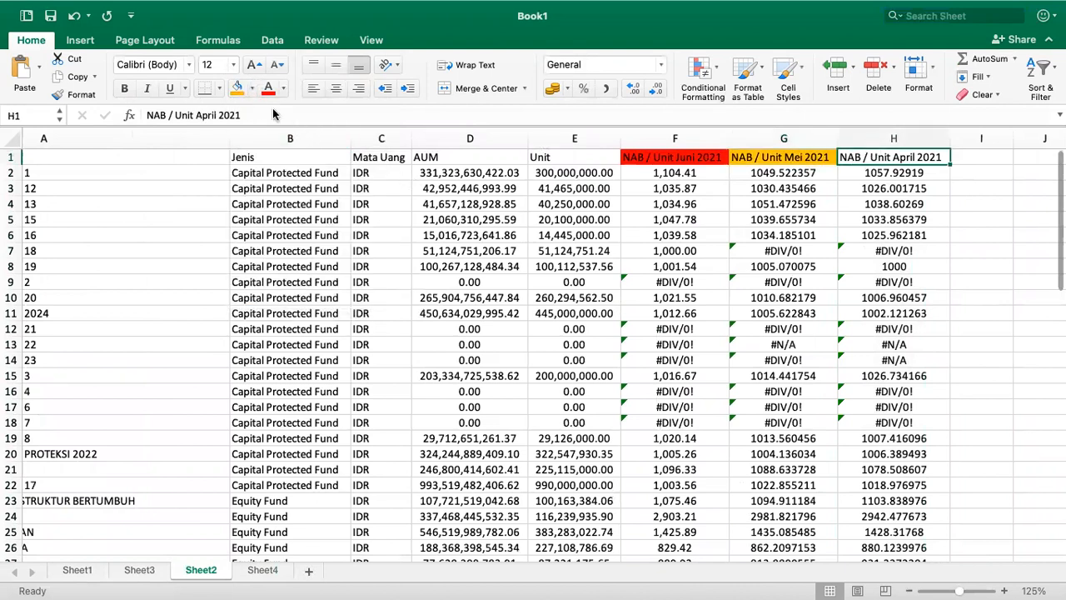
left_click(252, 90)
left_click(251, 90)
left_click(252, 90)
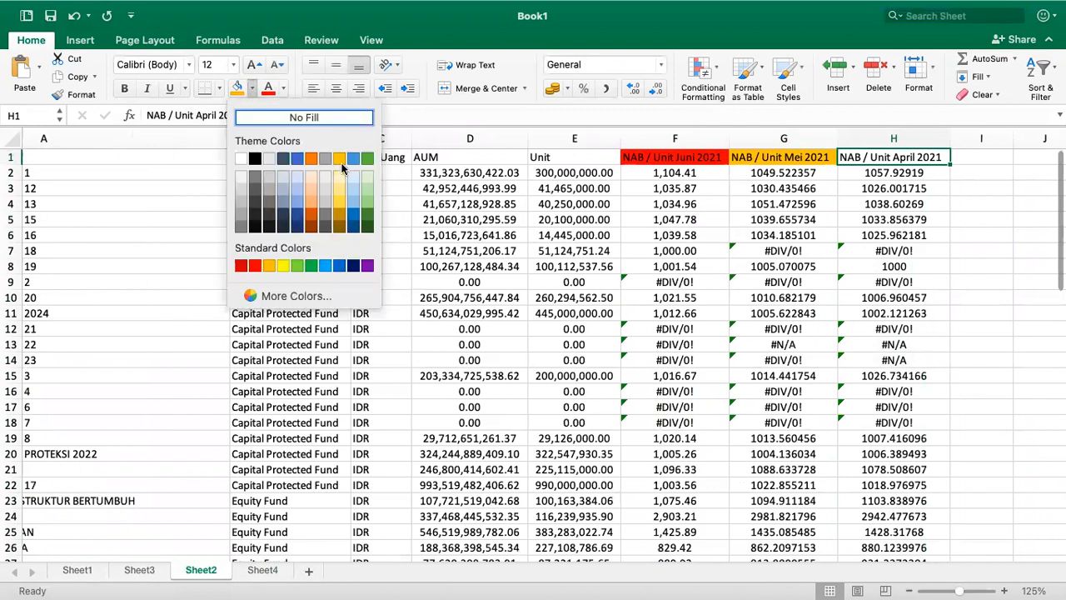
left_click(341, 161)
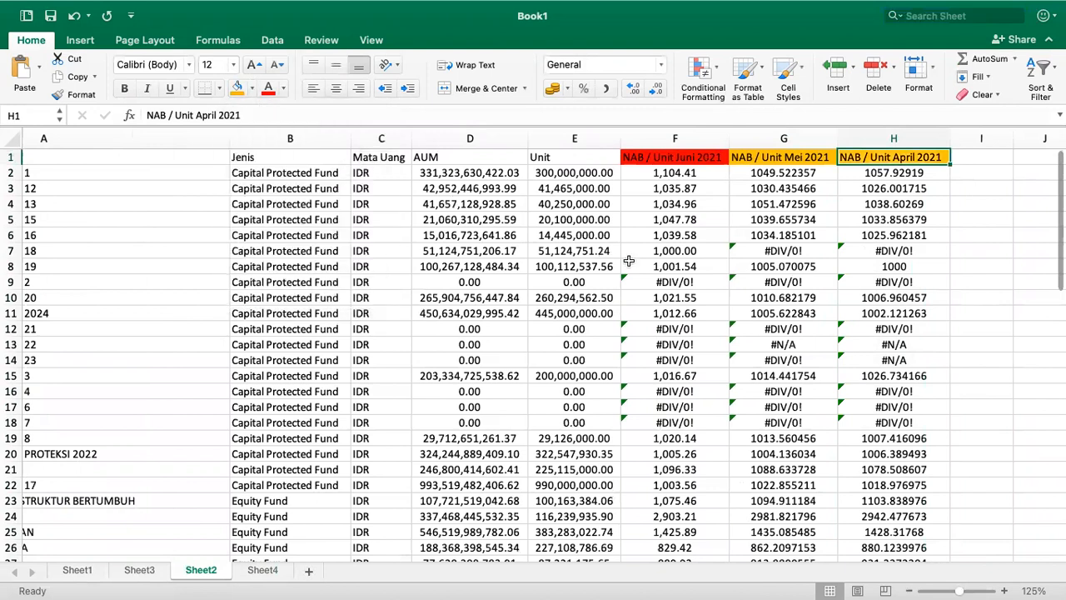
Step: Change the fill of header cell H1 to standard yellow
left_click(250, 90)
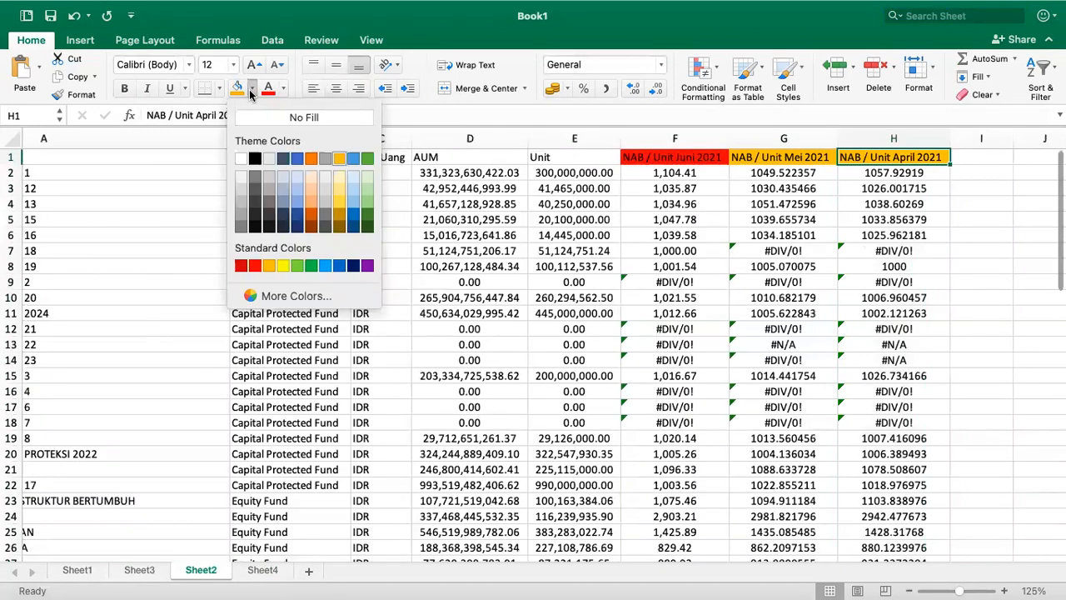
left_click(283, 267)
left_click(667, 315)
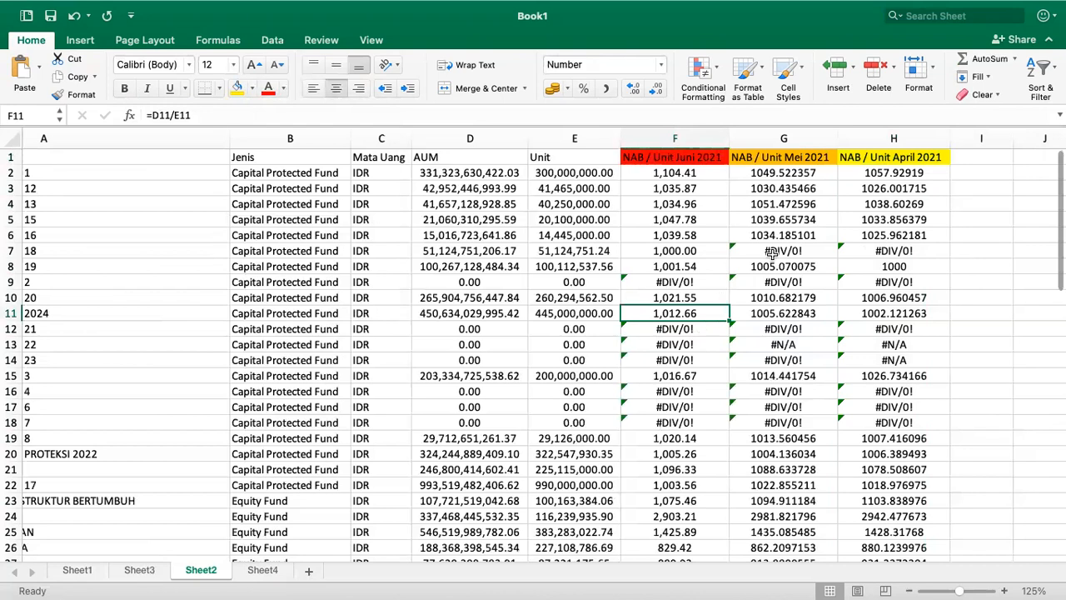
Step: Review the fund list and compare the Fixed Income Funds' NAB per unit for June, May and April 2021, starting with row 35
left_click(656, 215)
scroll(543, 225, "down", 5)
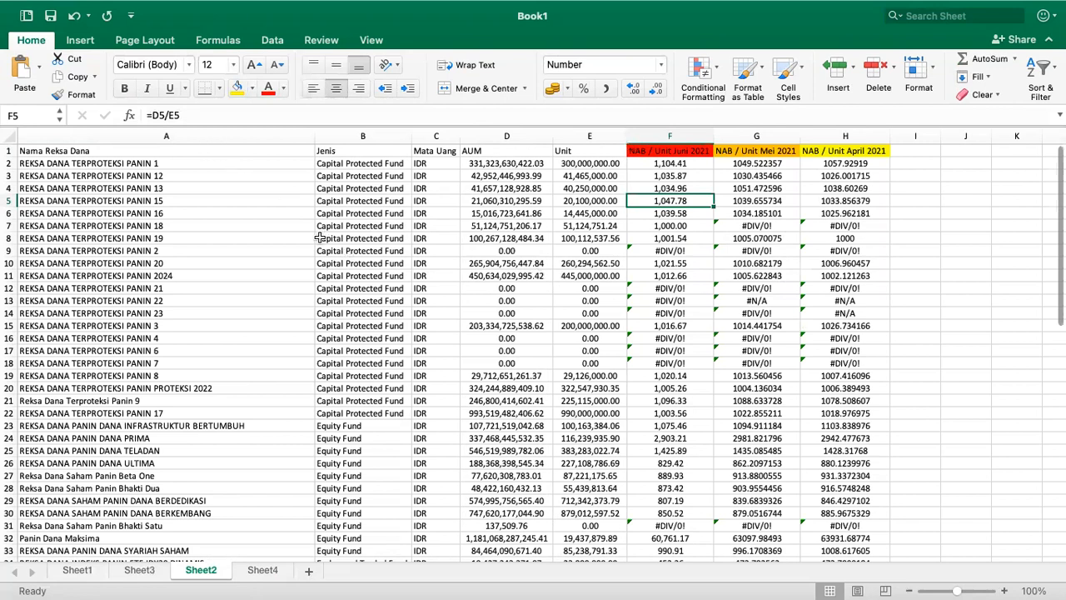
scroll(319, 238, "down", 10)
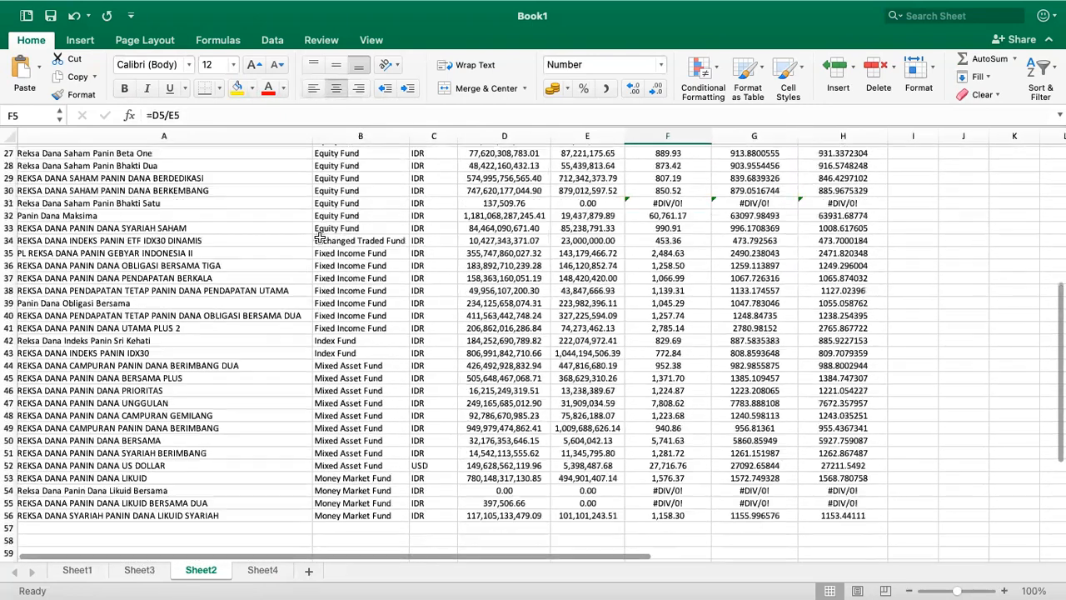
scroll(320, 238, "up", 1)
left_click(275, 282)
left_click_drag(304, 300, 387, 351)
scroll(386, 352, "up", 1)
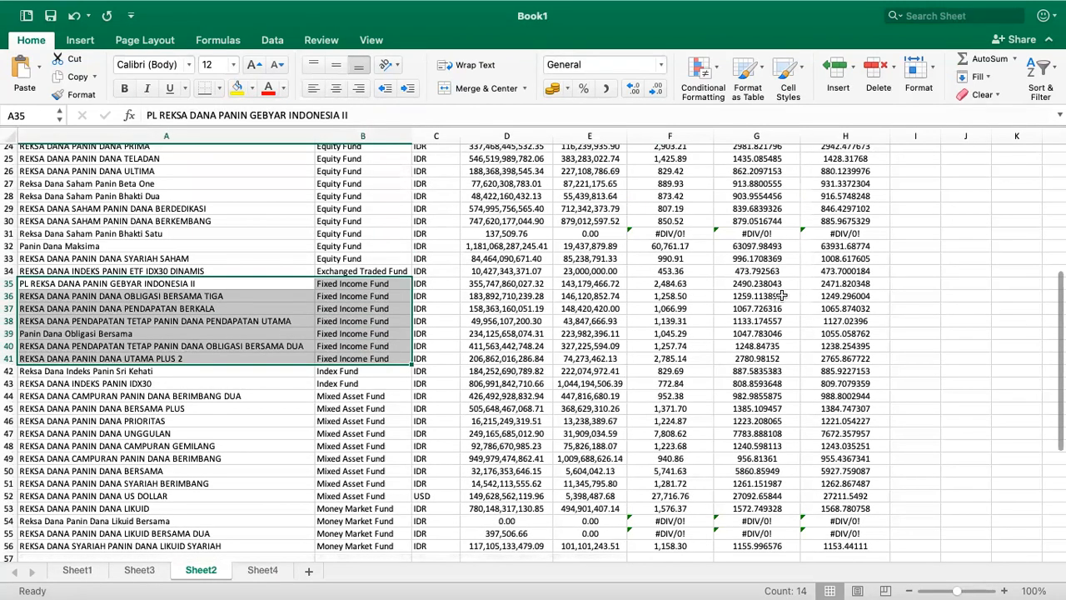
left_click(844, 283)
left_click(688, 284)
left_click(758, 283)
left_click(846, 283)
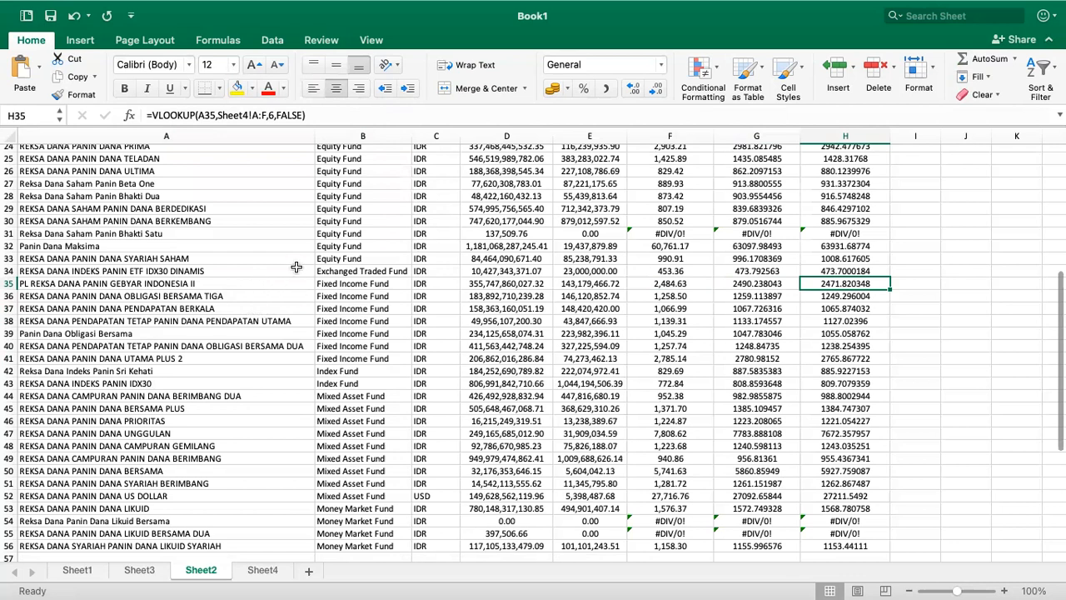
Step: Copy columns F to H and paste them over themselves as values only to replace the NAB per unit formulas
scroll(295, 267, "up", 8)
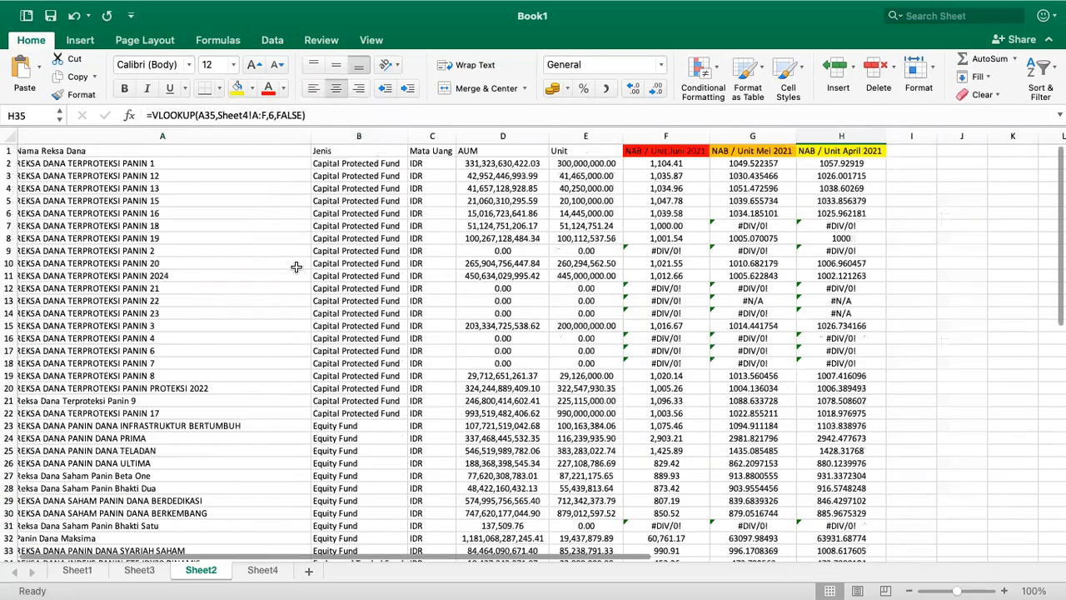
left_click(665, 133)
left_click_drag(667, 132, 841, 133)
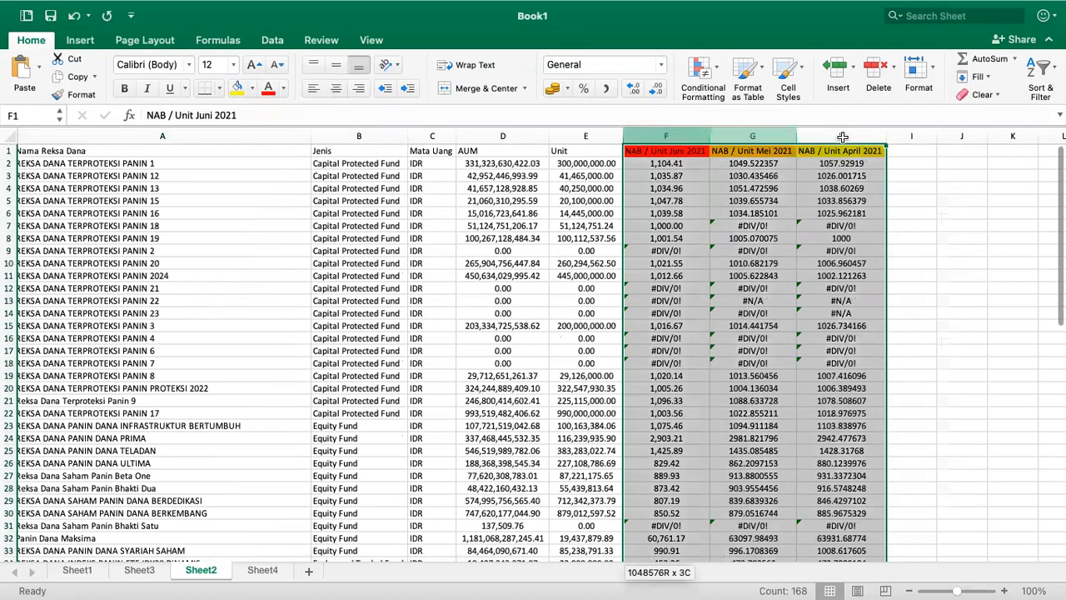
right_click(706, 183)
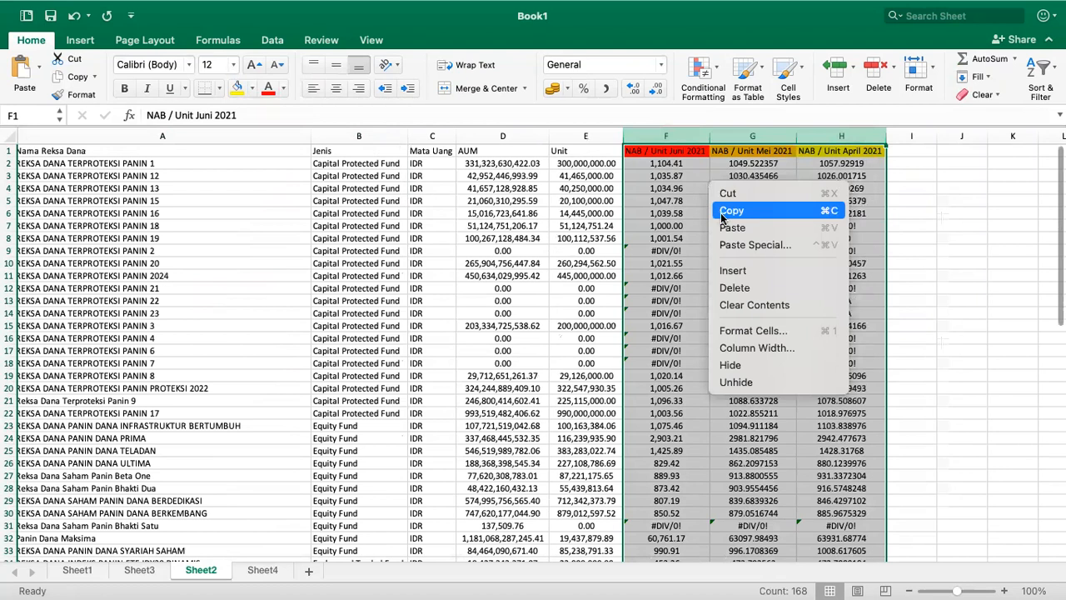
left_click(725, 209)
right_click(671, 201)
left_click(702, 265)
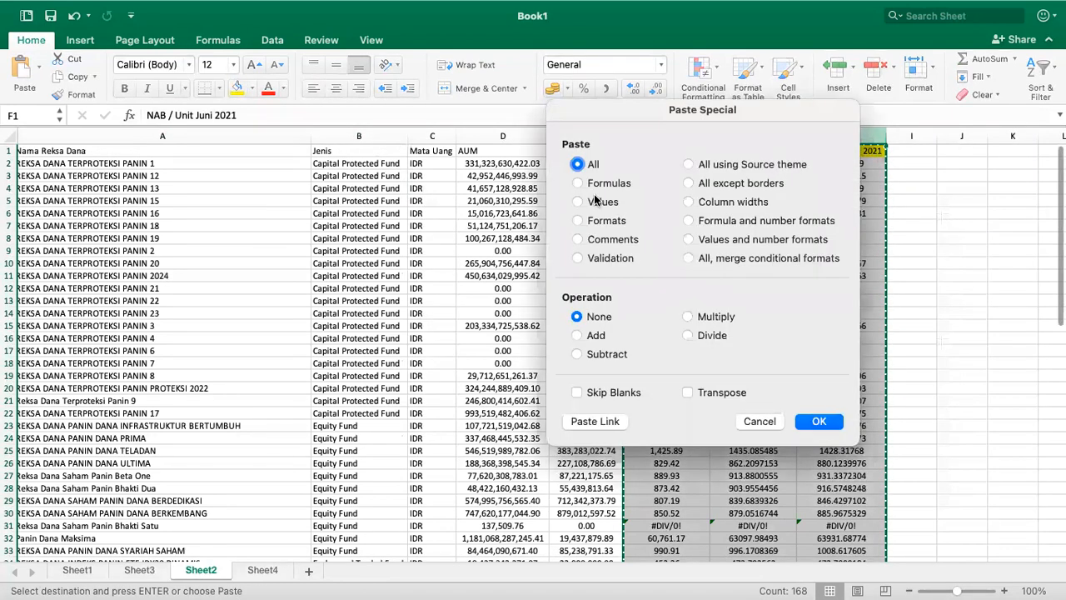
left_click(596, 200)
left_click(819, 421)
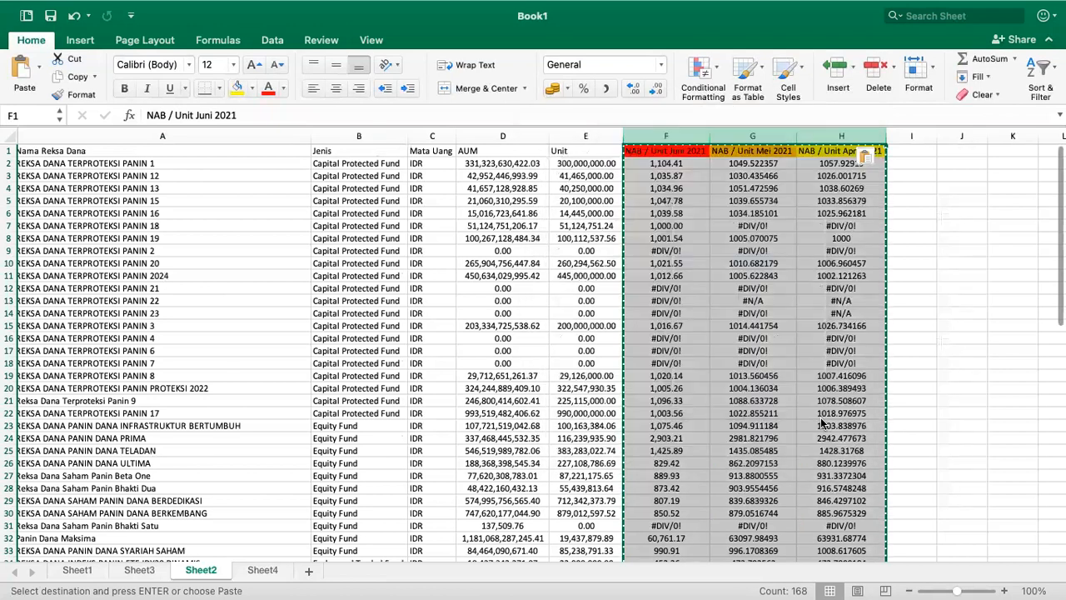
Step: Check that the NAB per unit cells in columns F to H hold plain values throughout the fund list
left_click(836, 263)
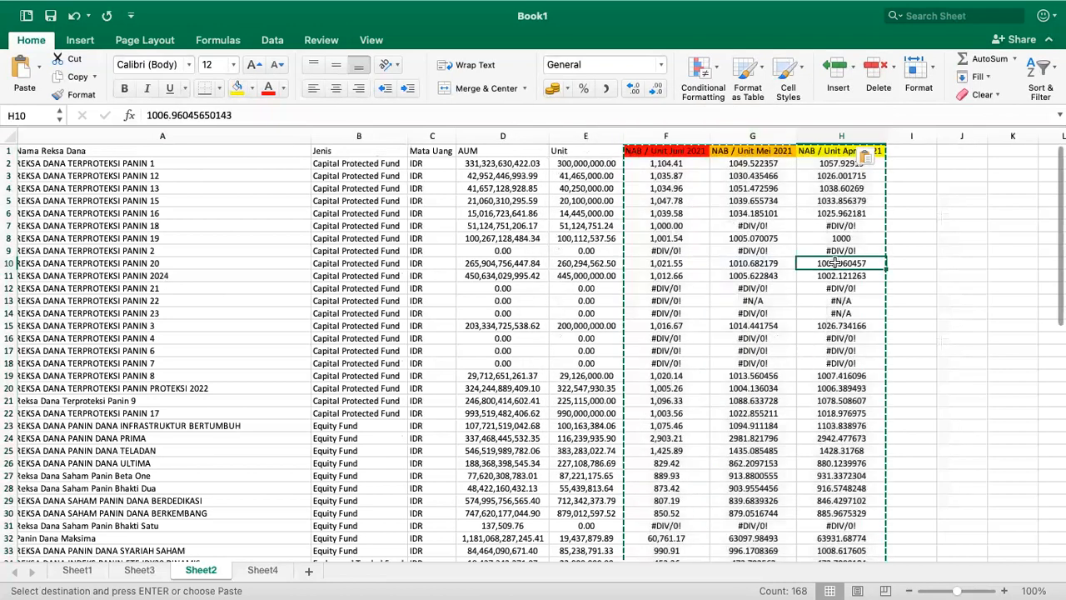
left_click(851, 347)
left_click(825, 424)
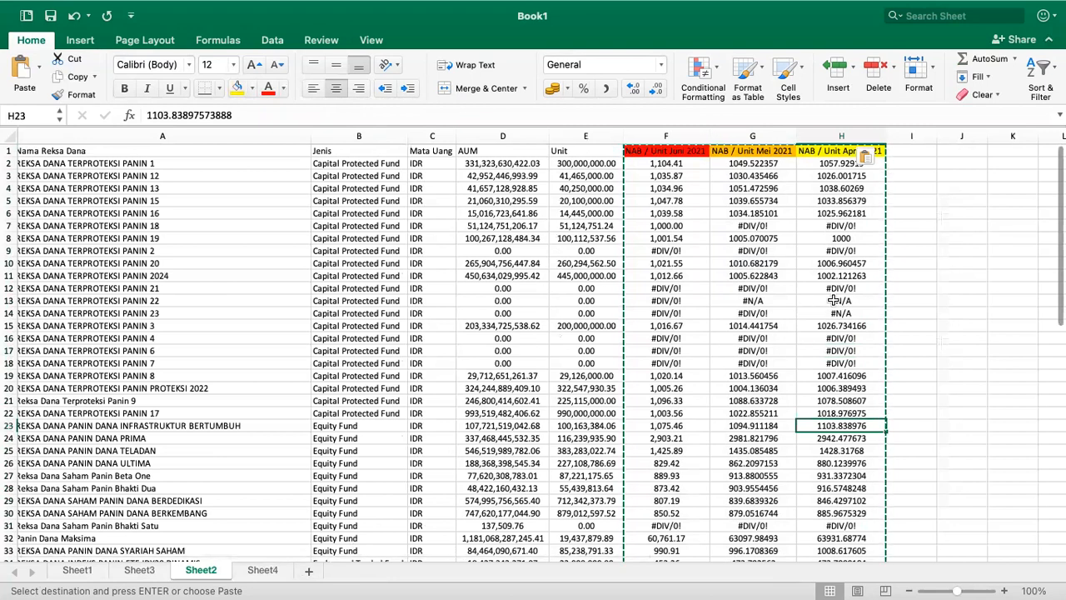
left_click(702, 252)
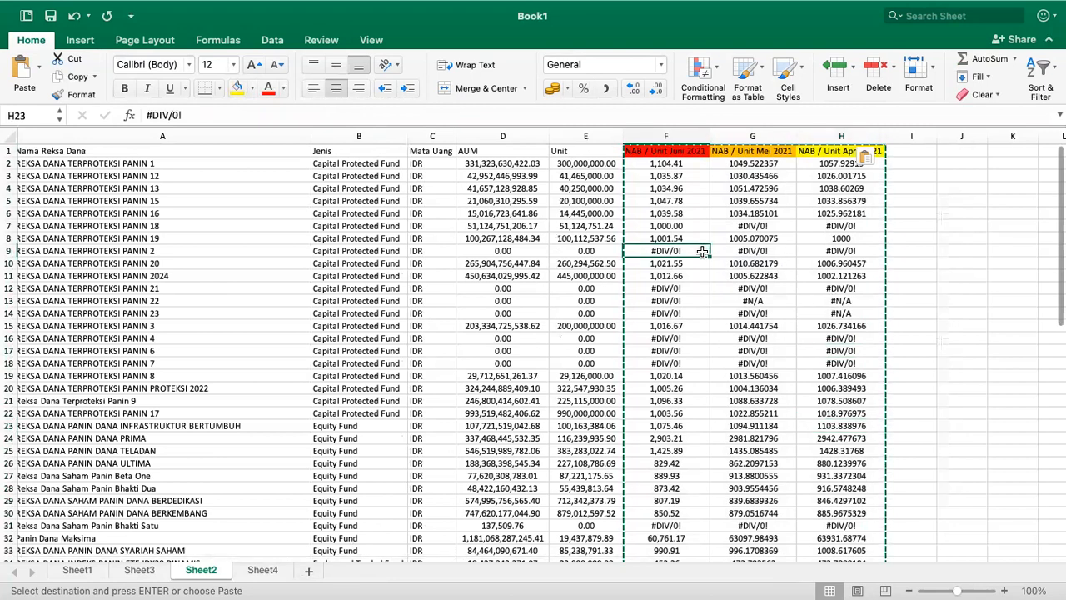
scroll(789, 363, "down", 7)
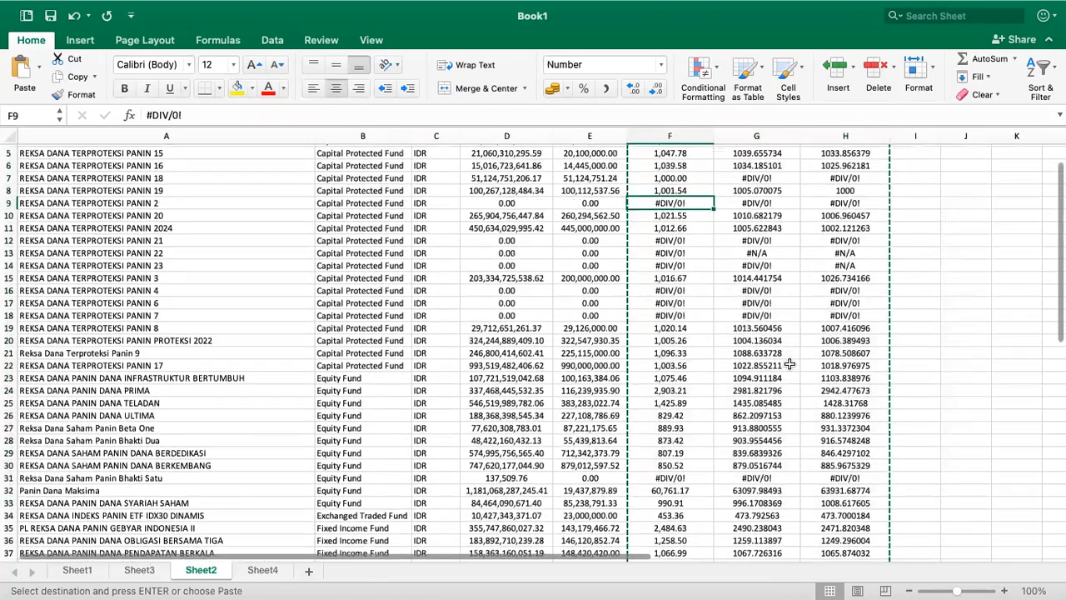
scroll(789, 363, "down", 1)
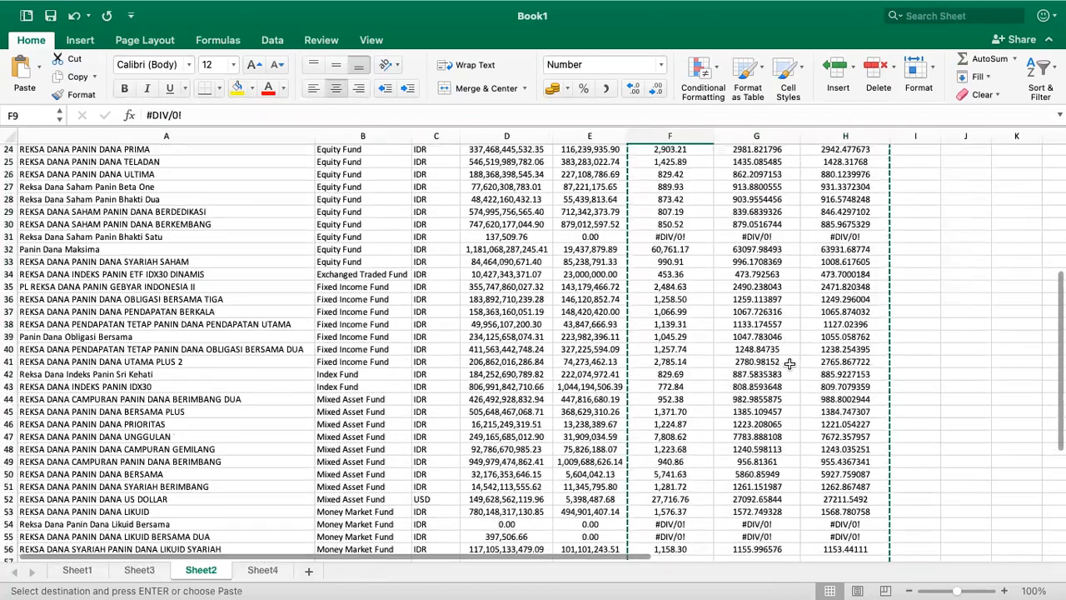
scroll(790, 363, "up", 8)
Step: Copy the header row A1:H1 of Sheet2 and add a new sheet named "Data Bulanan"
left_click_drag(825, 150, 224, 142)
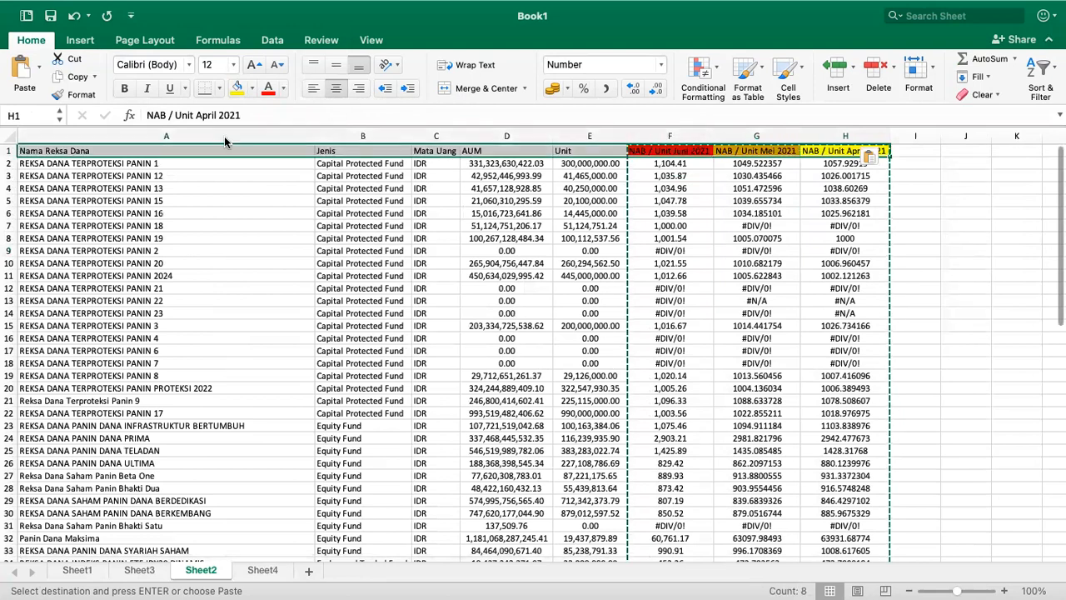
key("super+c")
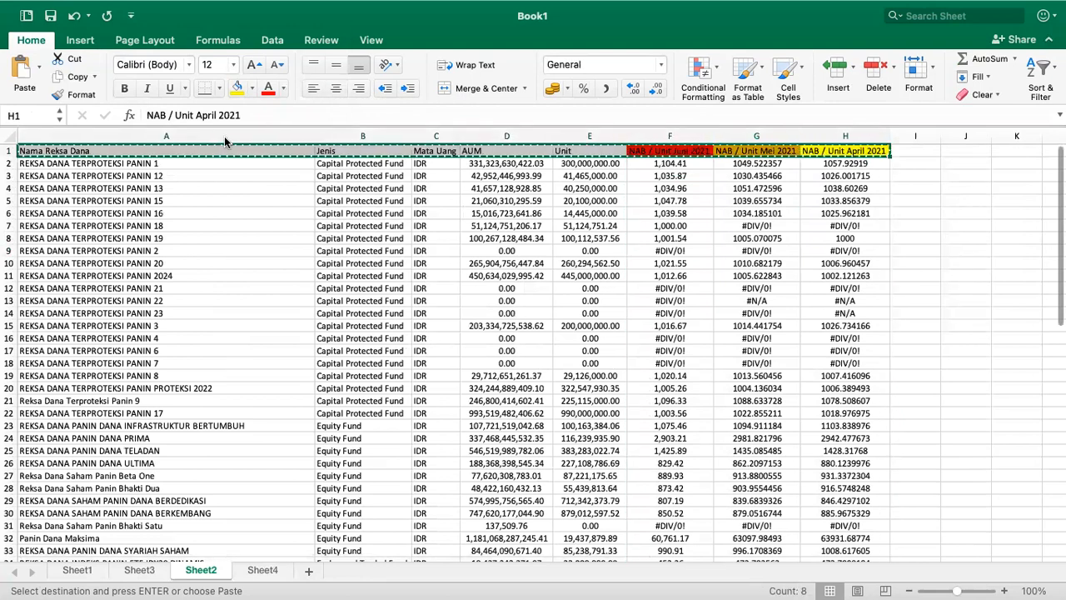
left_click(308, 570)
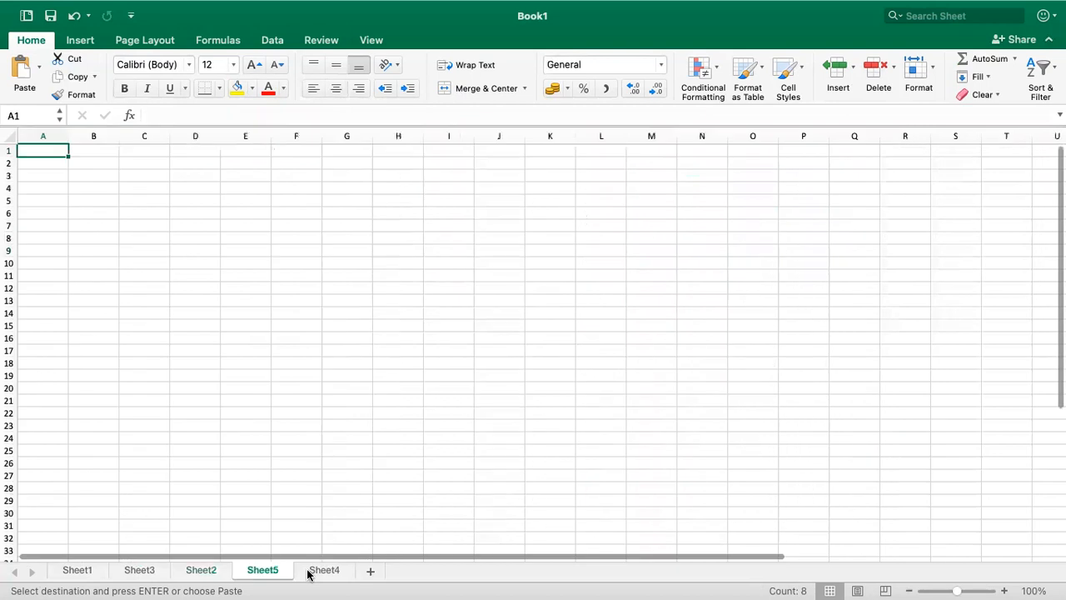
right_click(263, 572)
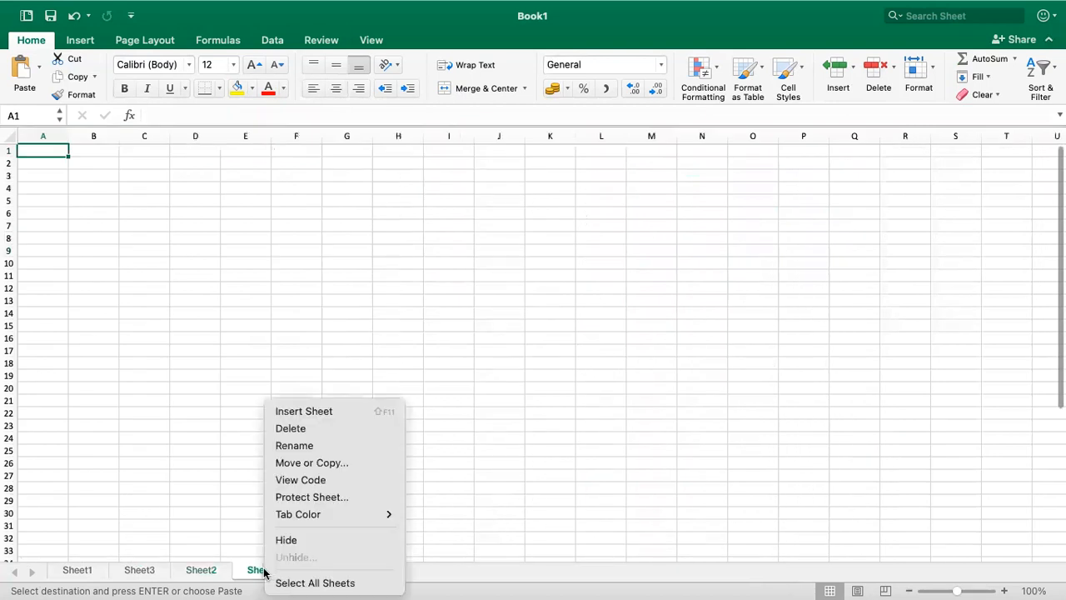
left_click(298, 444)
type("Data Bulanan")
key("Return")
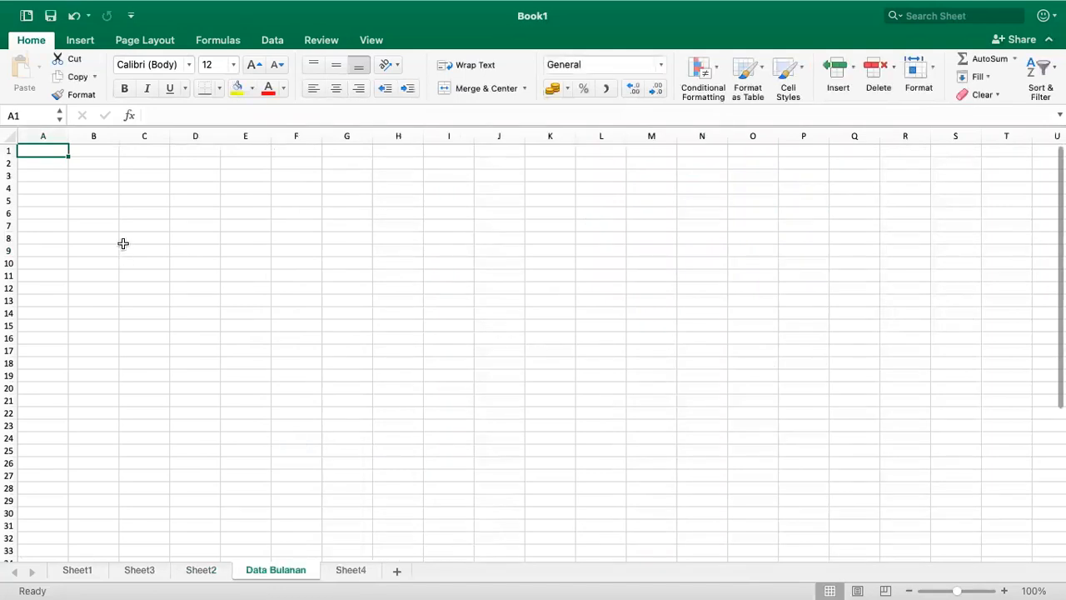
Step: Copy the header row A1:H1 from Sheet2 again and paste it at cell A1 of the Data Bulanan sheet
left_click(196, 569)
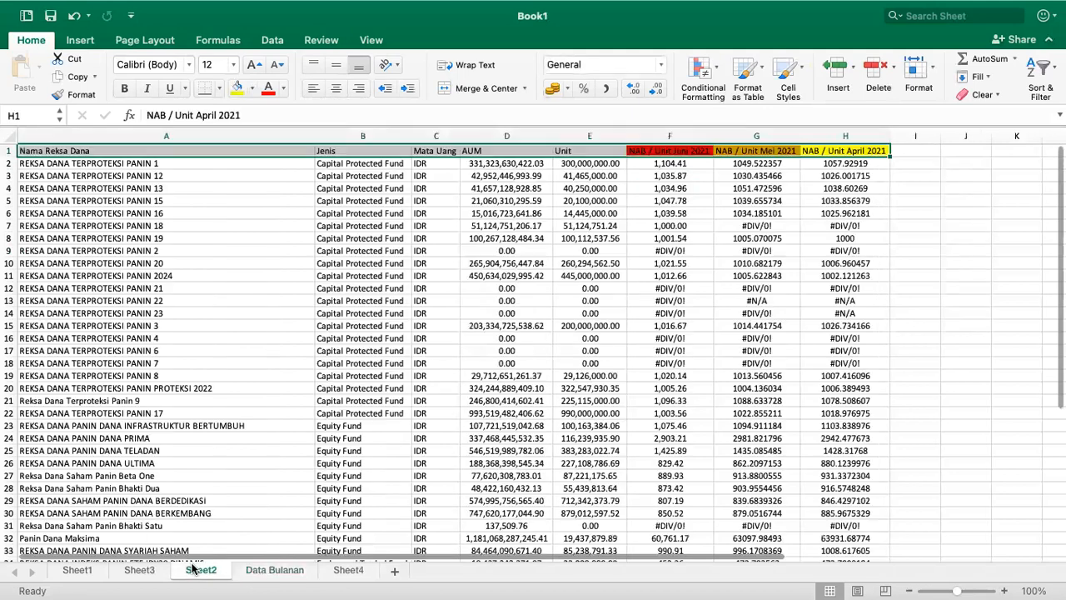
right_click(323, 155)
left_click(346, 179)
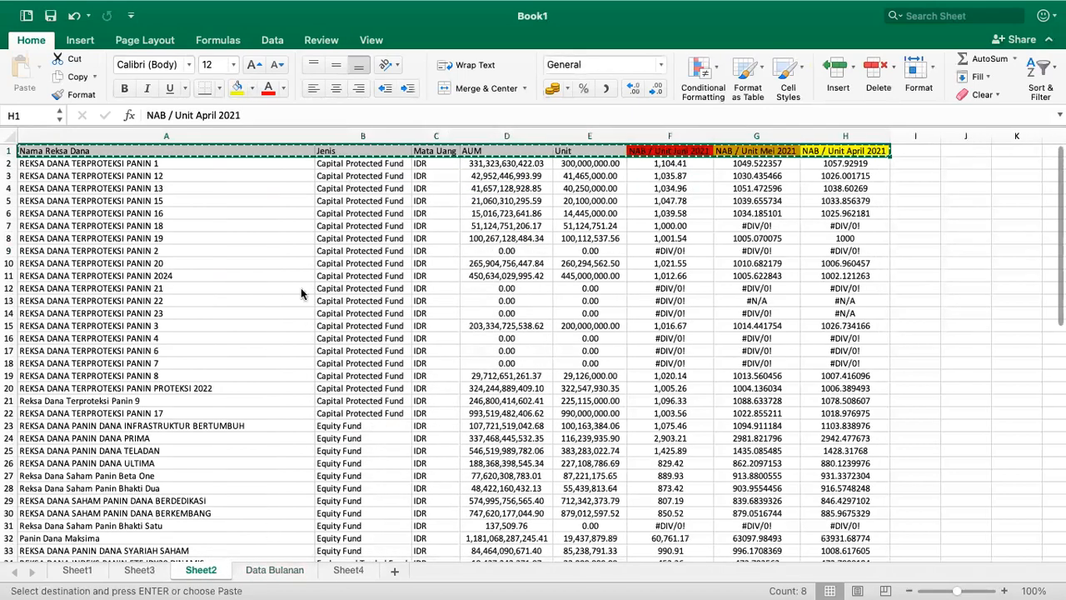
left_click(268, 572)
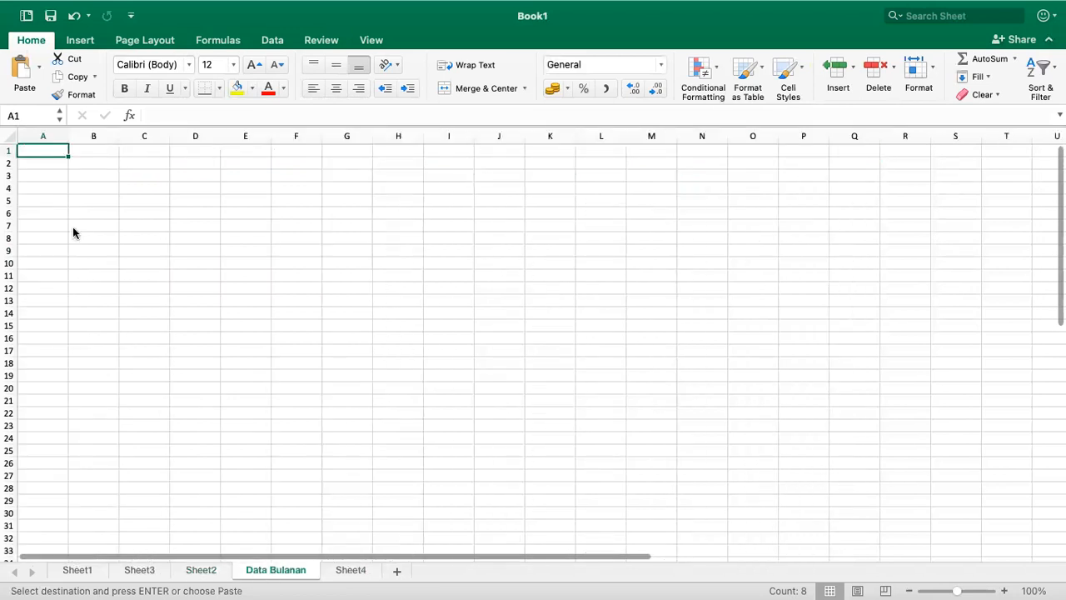
key("cmd+v")
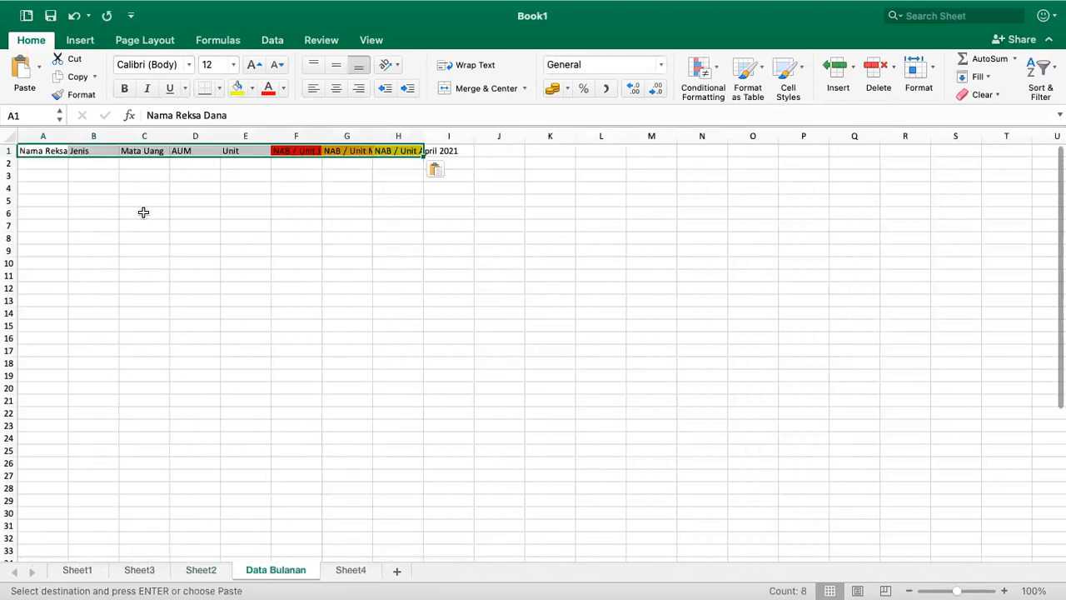
Step: Copy the Fixed Income Fund rows A35:H41 from Sheet2 and paste them at cell A2 of Data Bulanan
left_click(201, 570)
scroll(233, 462, "down", 3)
scroll(233, 462, "down", 2)
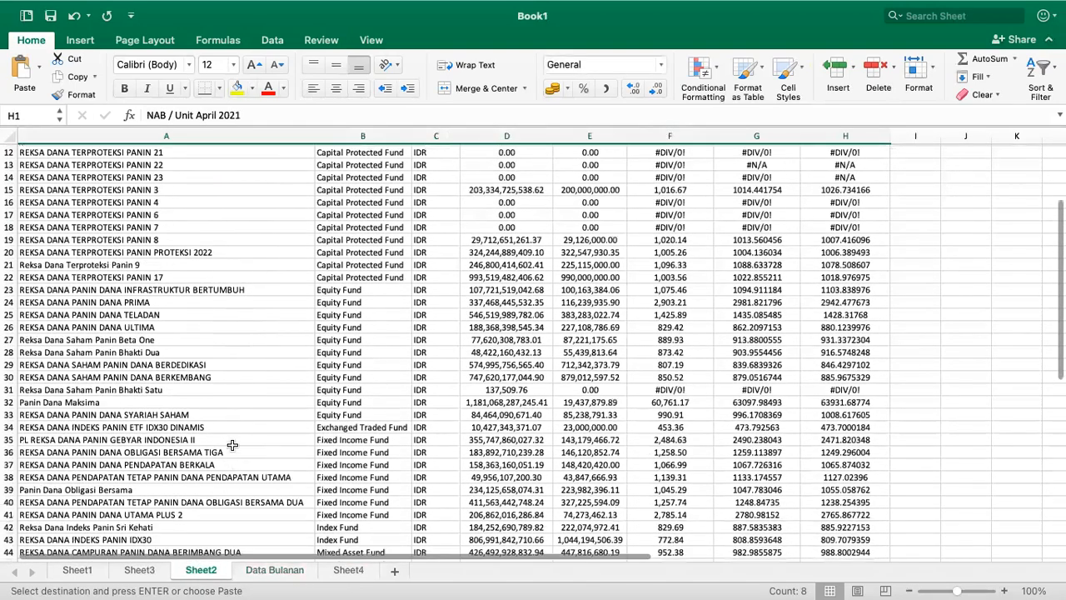
scroll(210, 358, "down", 3)
left_click_drag(176, 382, 831, 458)
key("super+c")
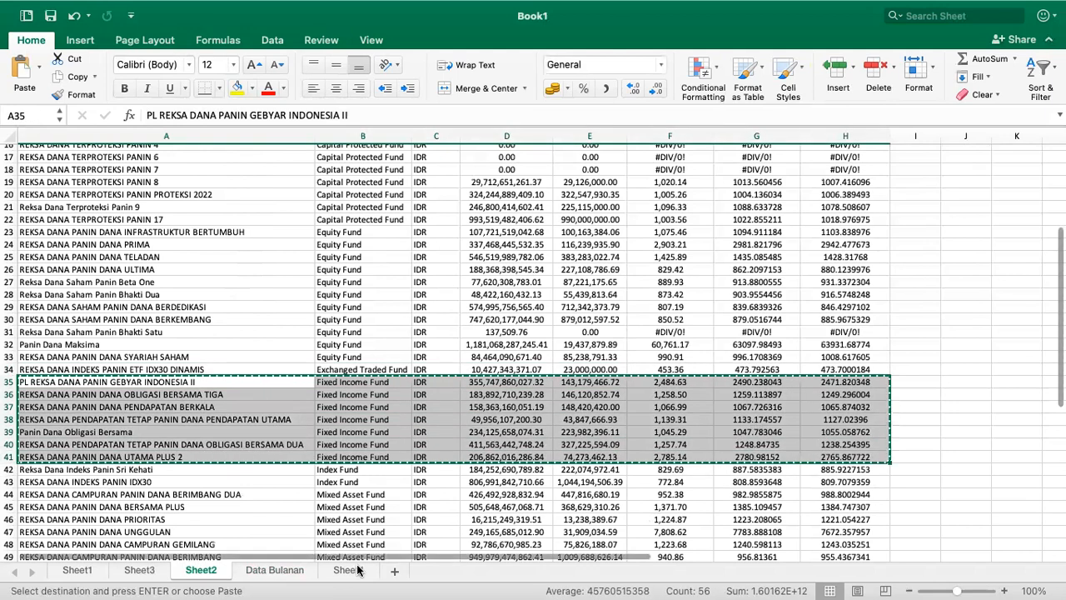
left_click(293, 570)
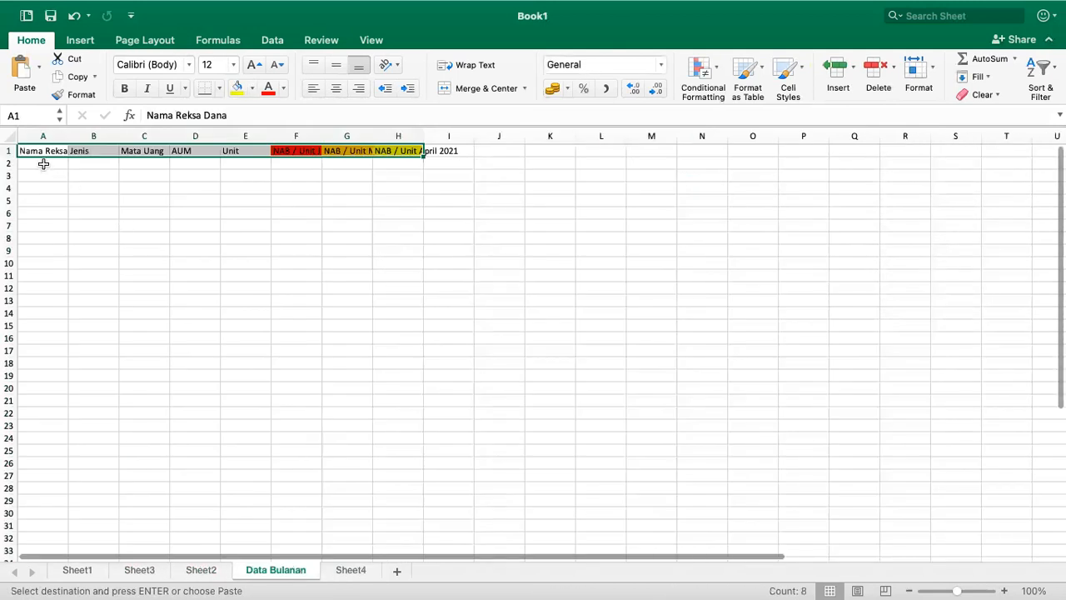
left_click(43, 163)
key("super+v")
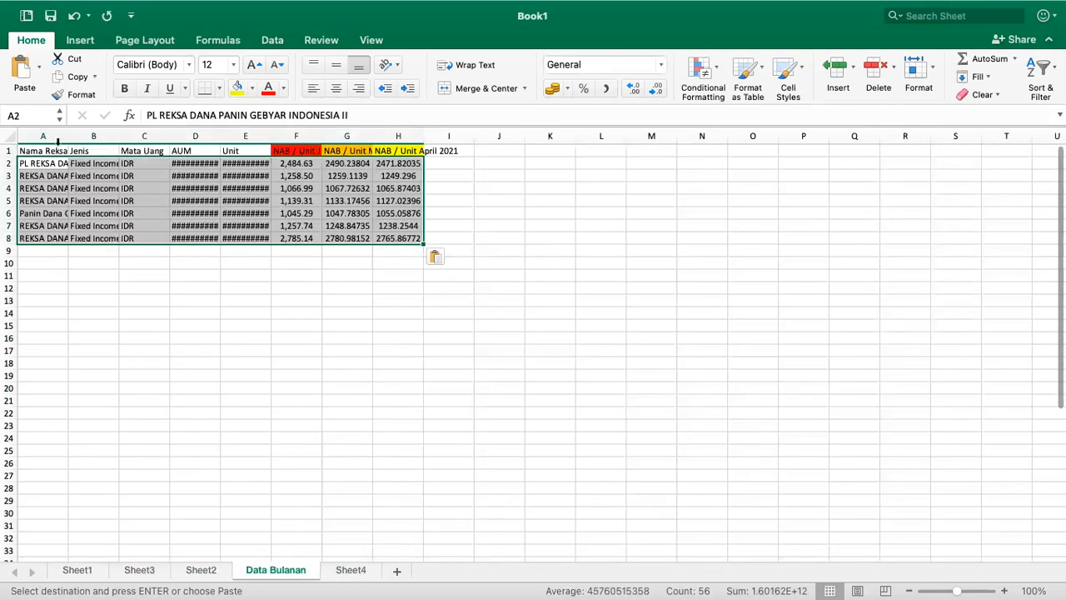
Step: Autofit the widths of columns A to H and delete the Mata Uang, AUM and Unit columns
left_click_drag(49, 136, 391, 136)
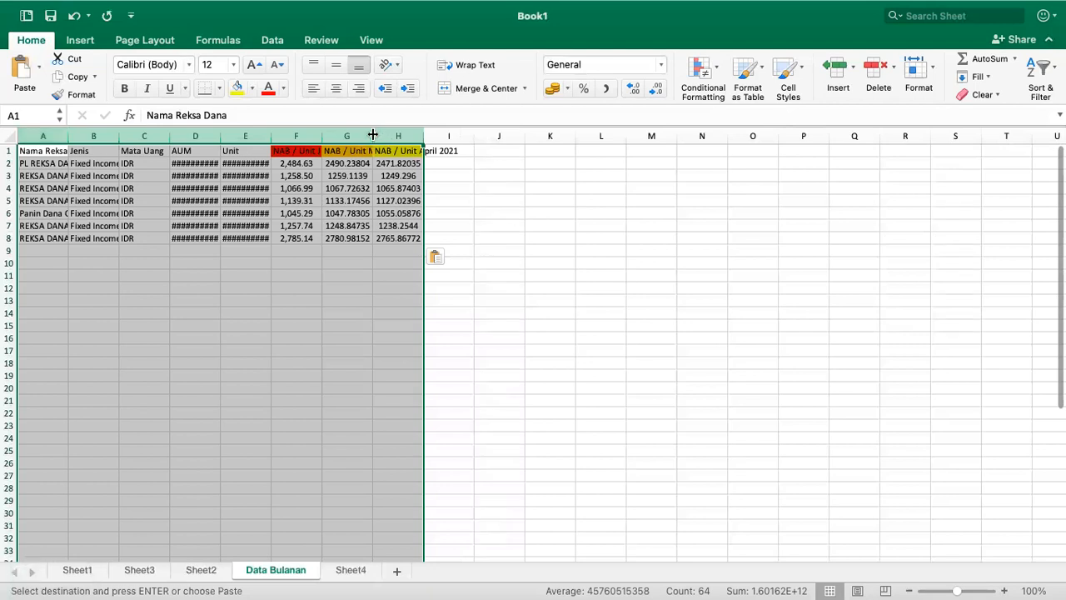
double_click(372, 135)
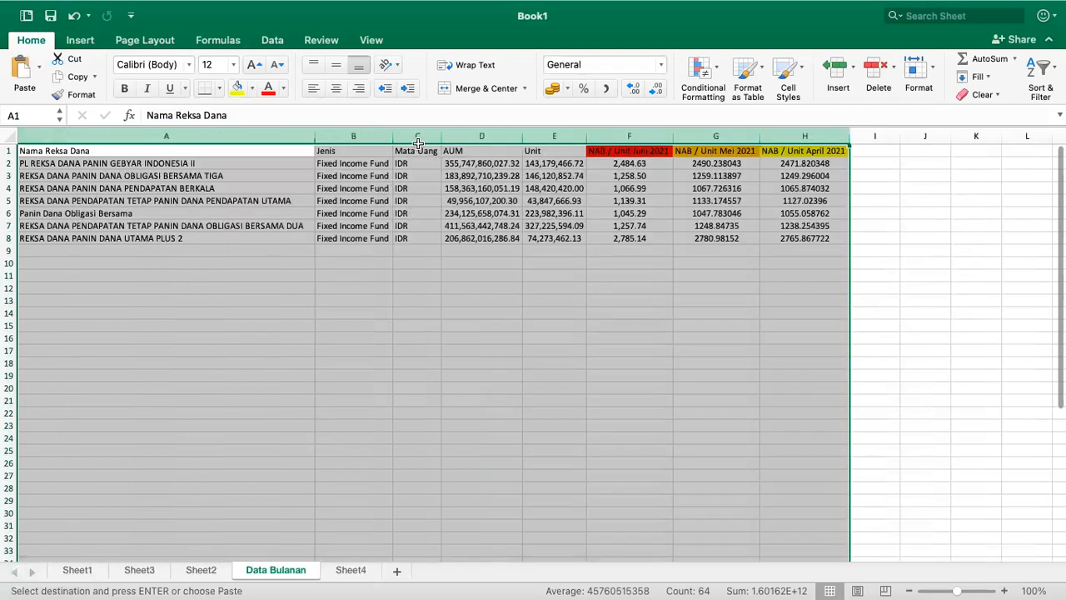
left_click(417, 134)
left_click_drag(416, 134, 535, 134)
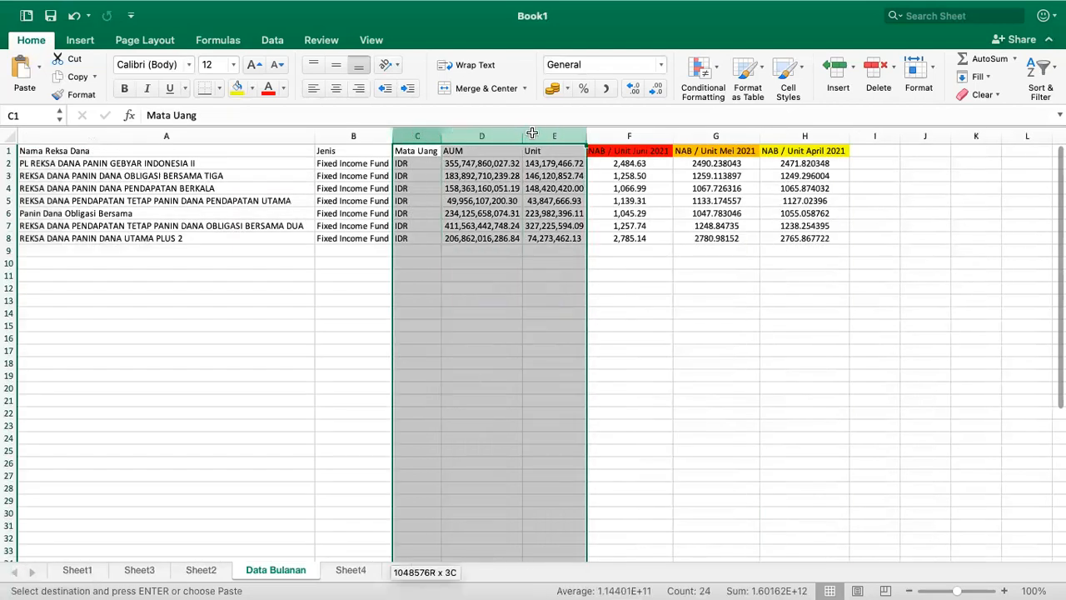
right_click(549, 166)
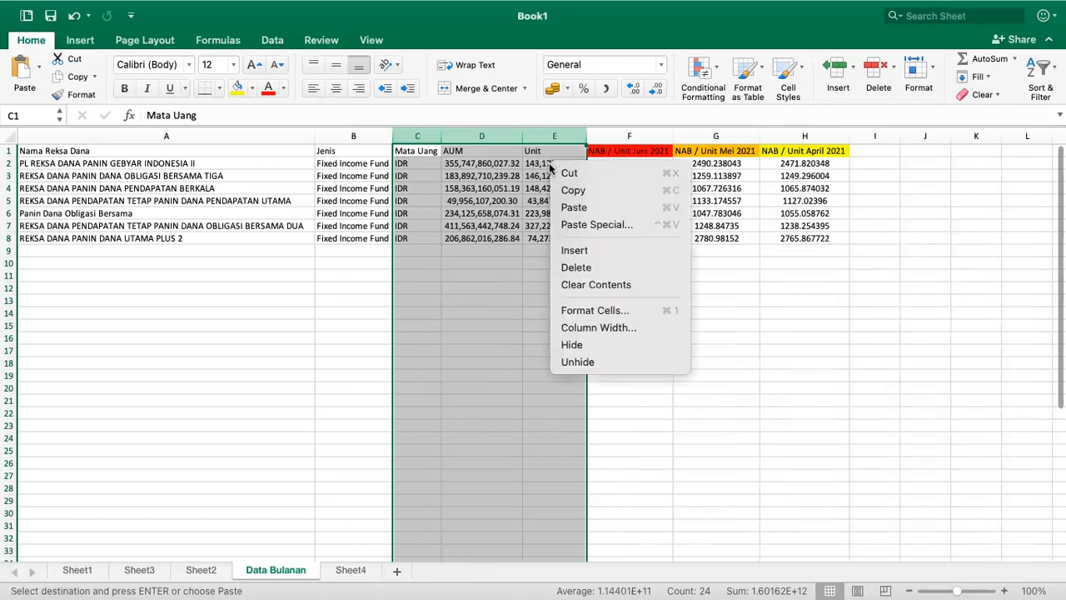
left_click(575, 268)
left_click(348, 189)
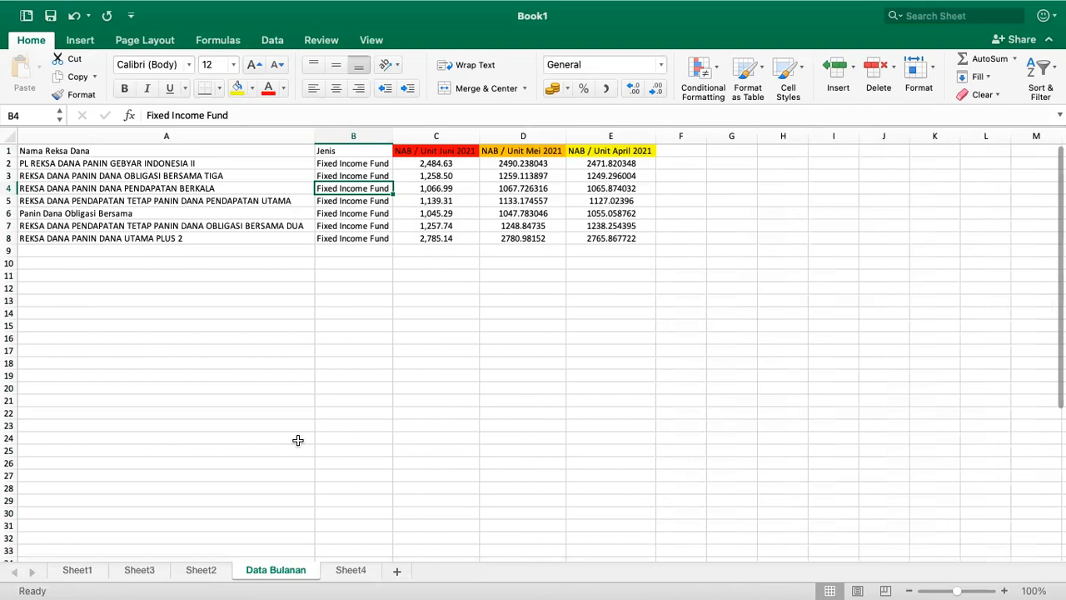
Step: Copy the table A1:E8 and paste it transposed at cell H1 using Paste Special
left_click(200, 151)
left_click_drag(200, 151, 580, 235)
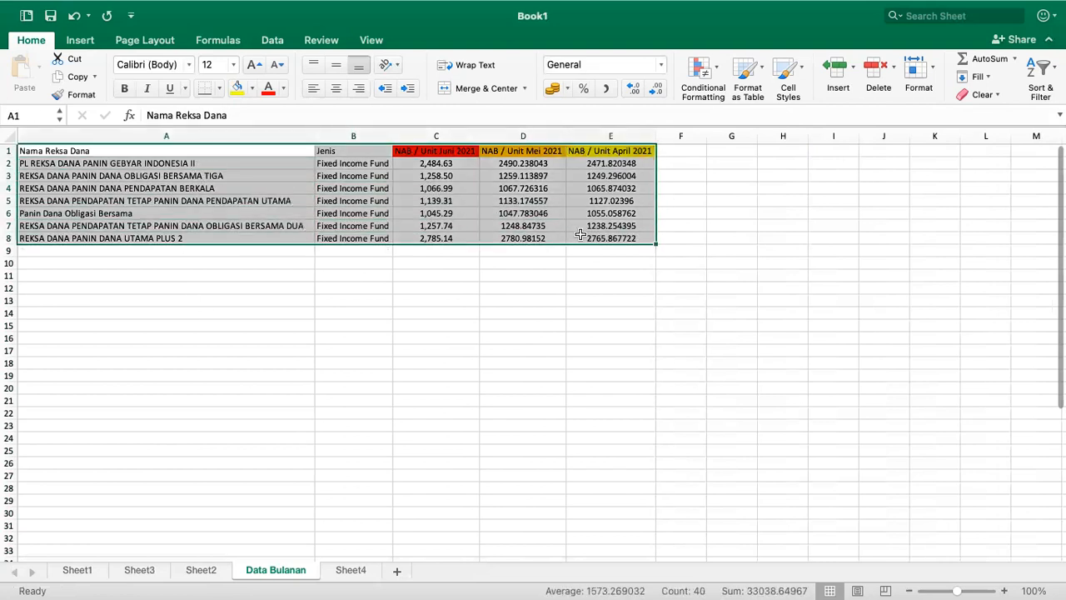
right_click(497, 200)
left_click(522, 227)
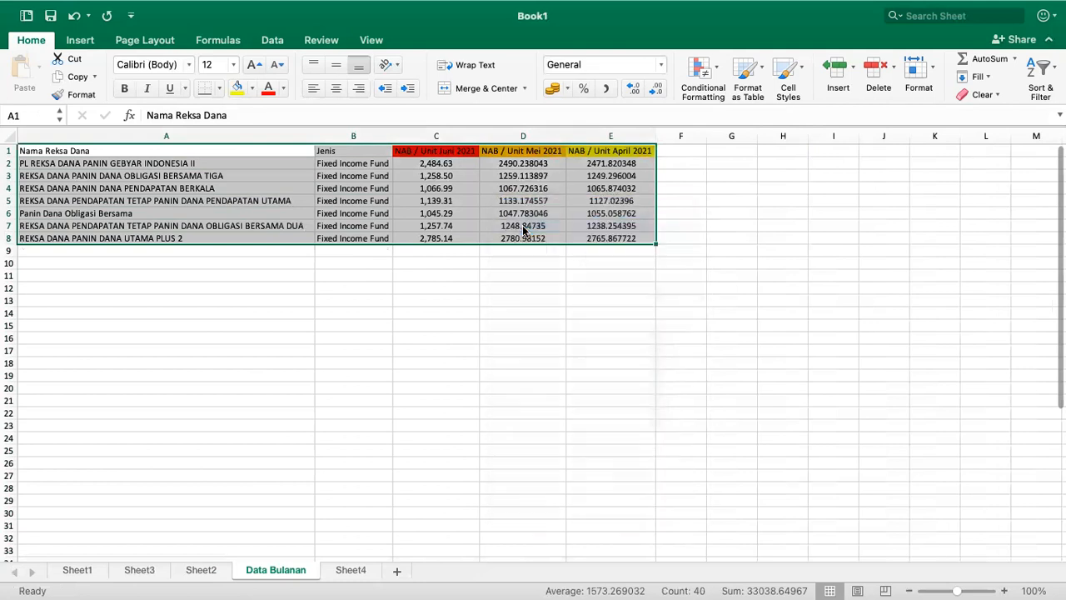
scroll(619, 250, "right", 3)
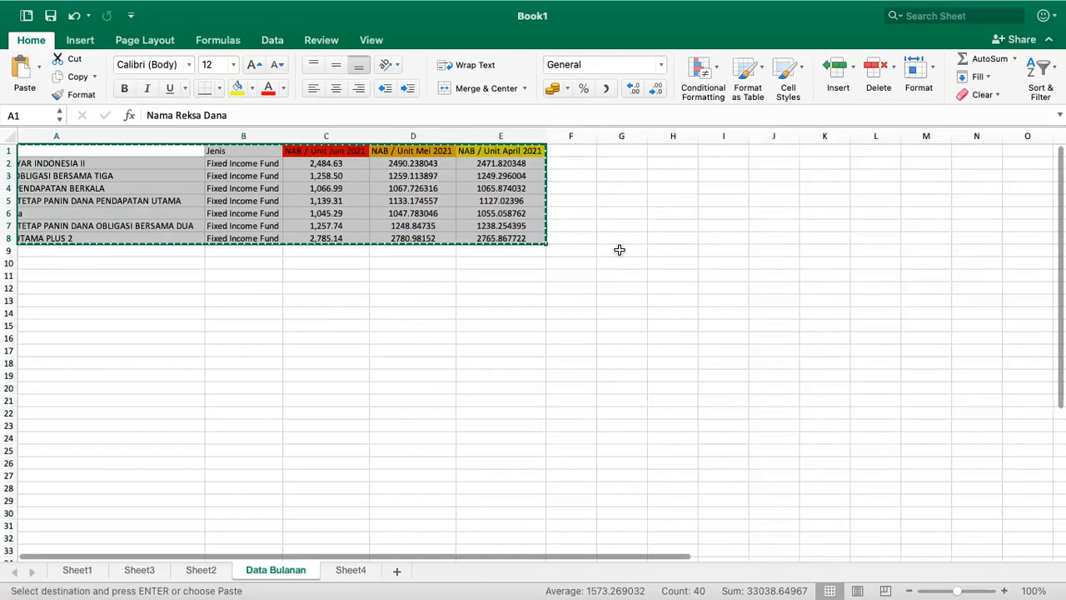
left_click(664, 153)
right_click(664, 155)
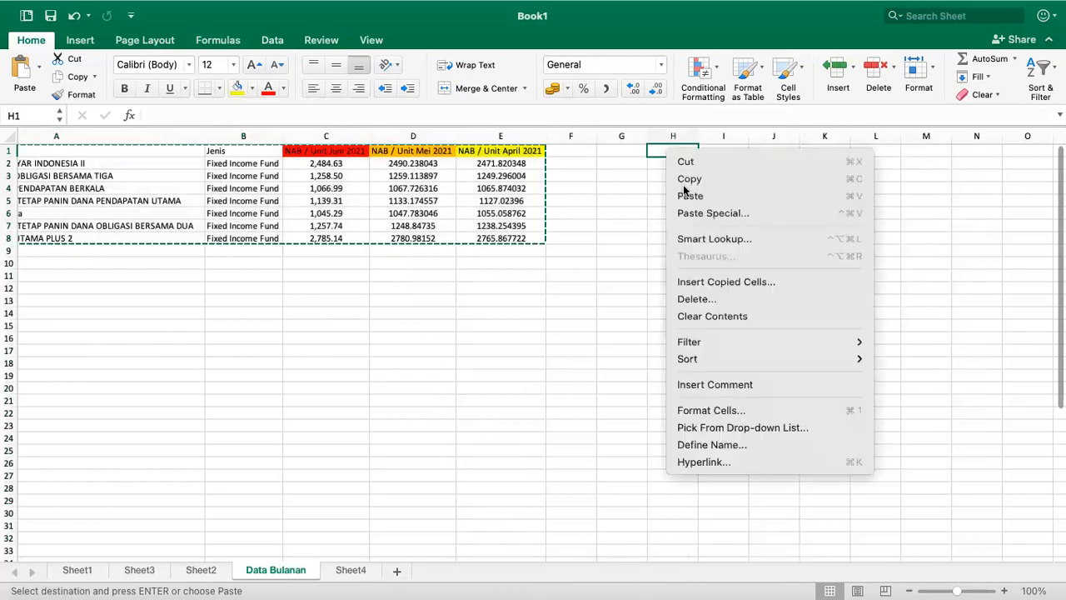
left_click(698, 212)
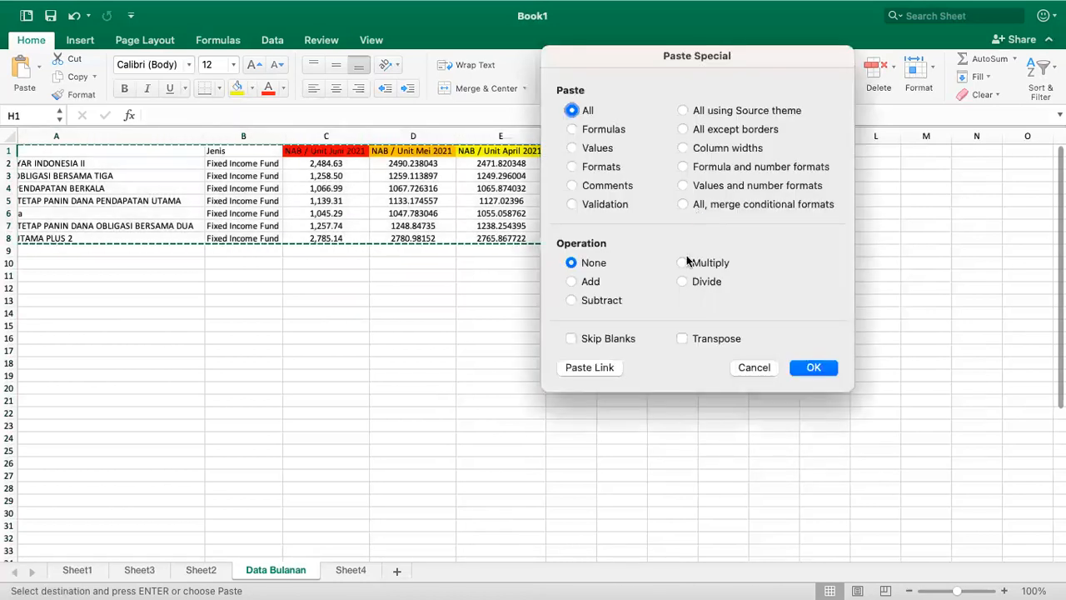
left_click(700, 338)
left_click(798, 367)
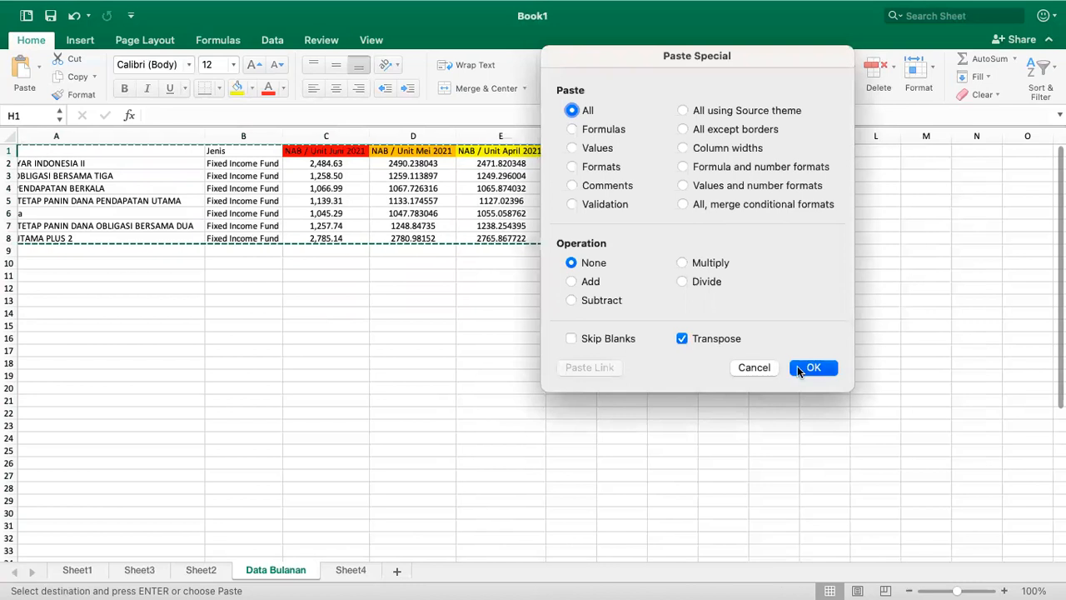
Step: Autofit the widths of columns H to O in the transposed table
scroll(762, 257, "right", 1)
left_click_drag(557, 136, 906, 129)
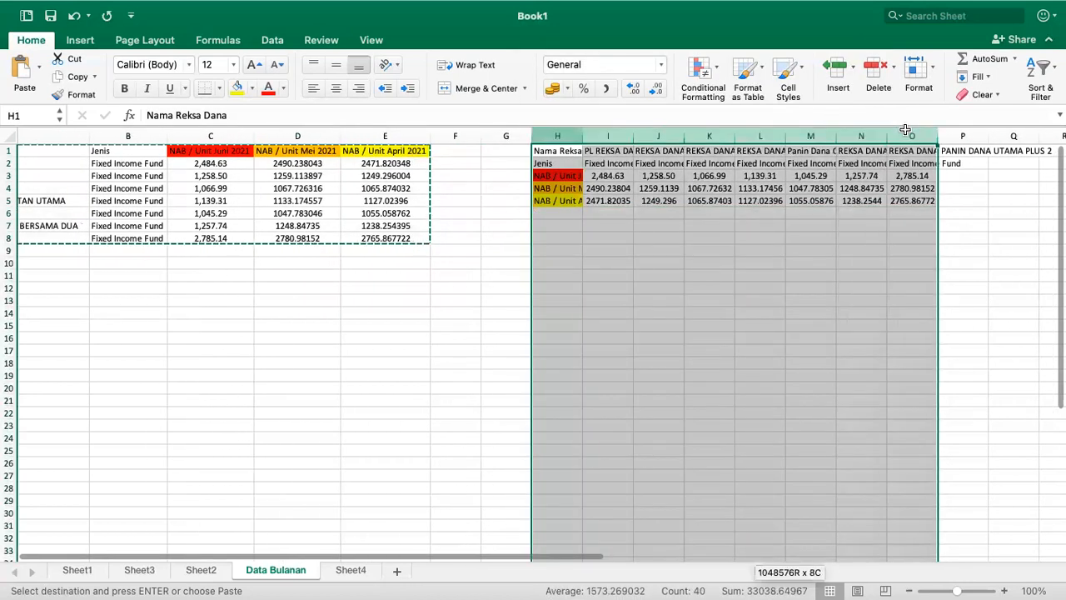
double_click(886, 135)
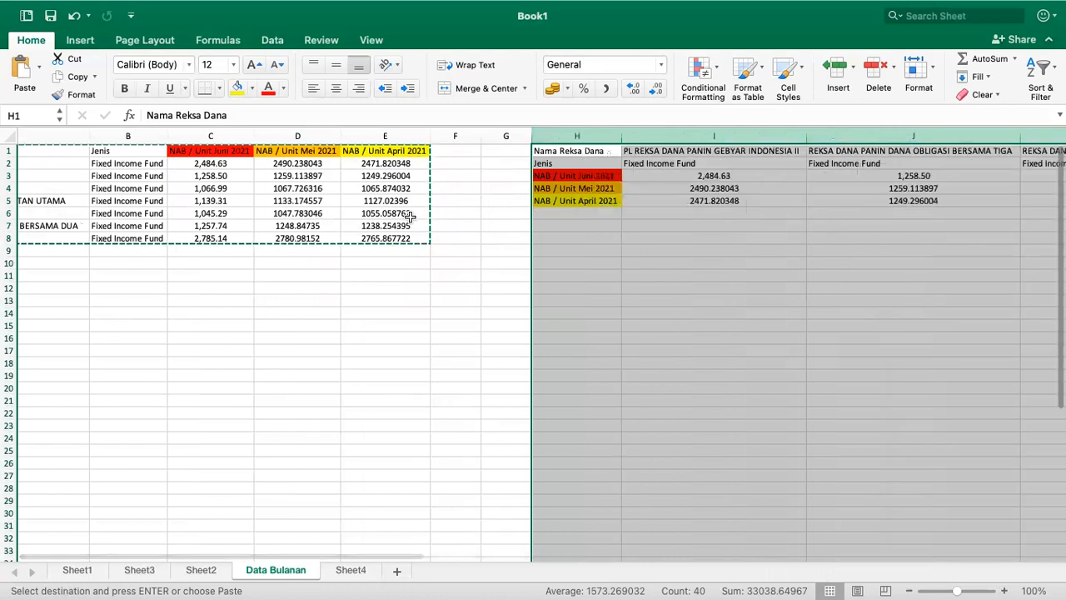
Step: Compare the original month headers with the transposed table and review each fund's June, May and April NAB per unit
left_click_drag(215, 151, 341, 149)
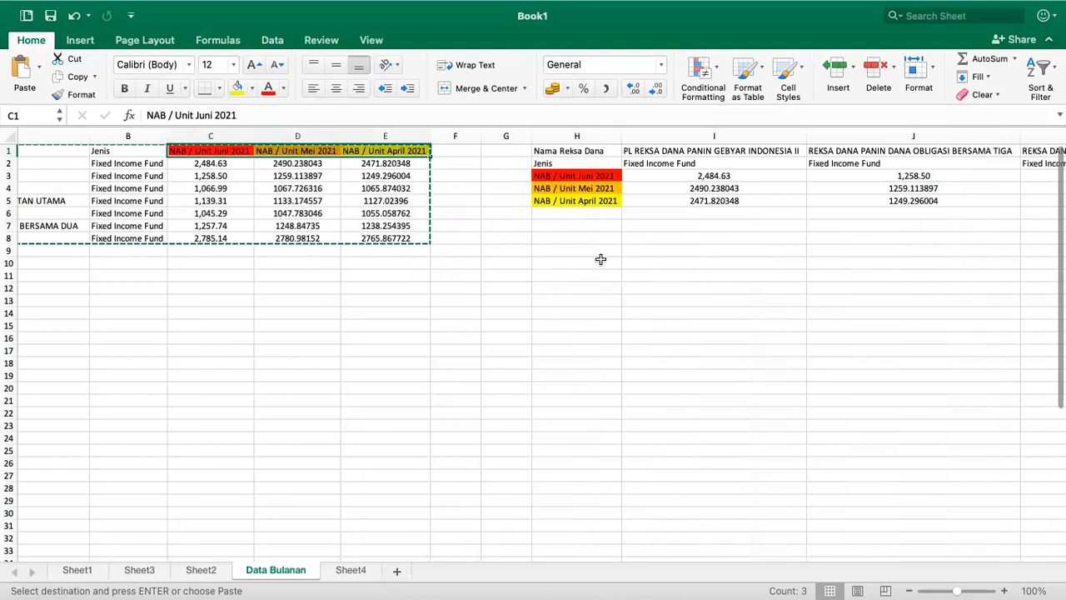
scroll(602, 257, "right", 5)
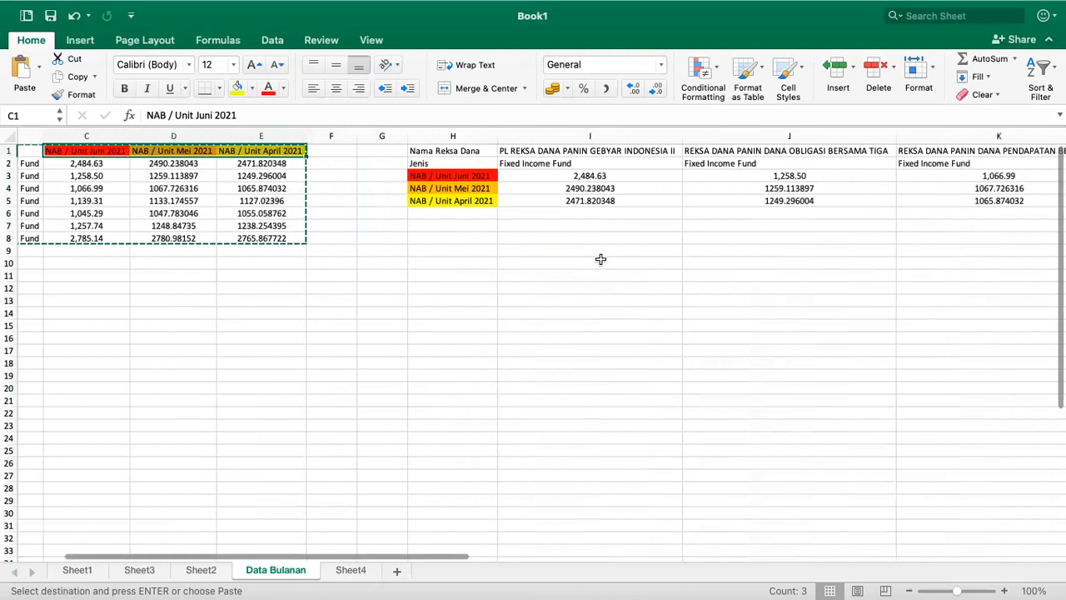
left_click(553, 175)
left_click(547, 188)
left_click(567, 202)
scroll(567, 202, "right", 8)
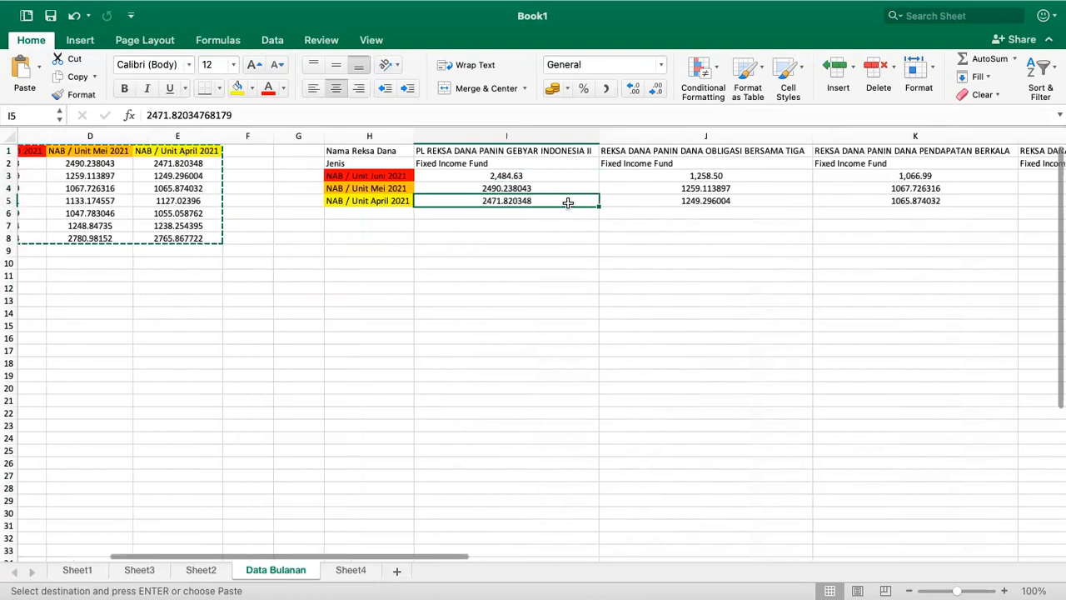
scroll(567, 202, "left", 2)
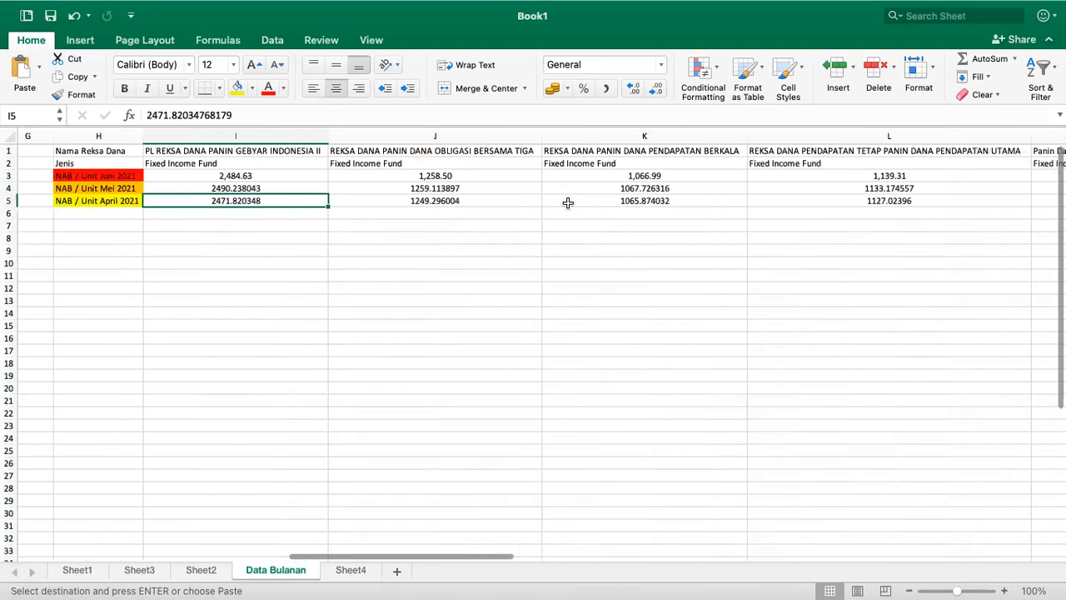
scroll(567, 203, "right", 6)
scroll(567, 203, "left", 6)
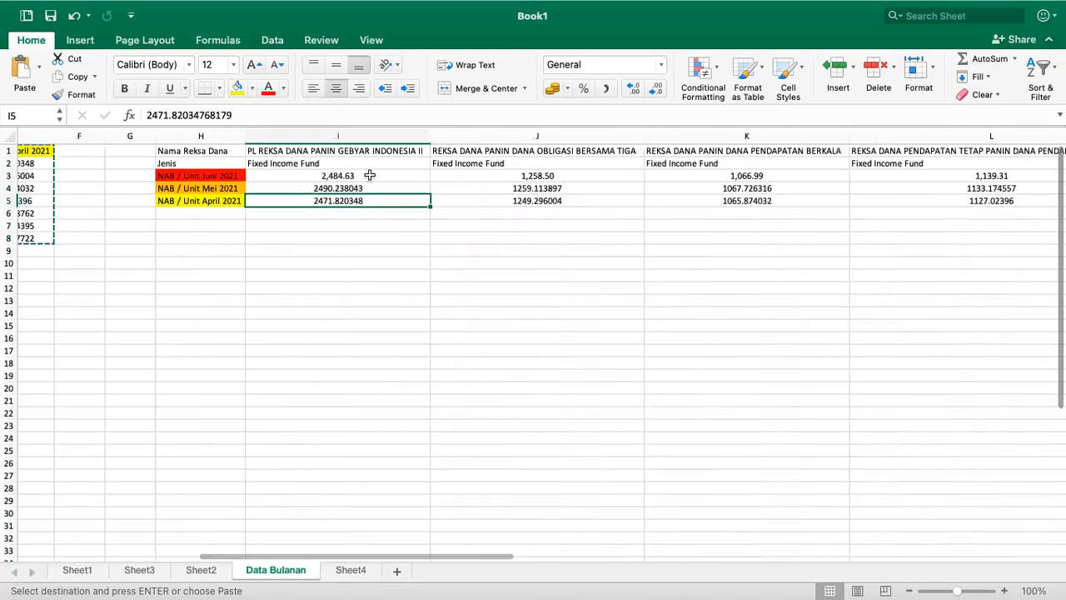
left_click(369, 175)
left_click(364, 212)
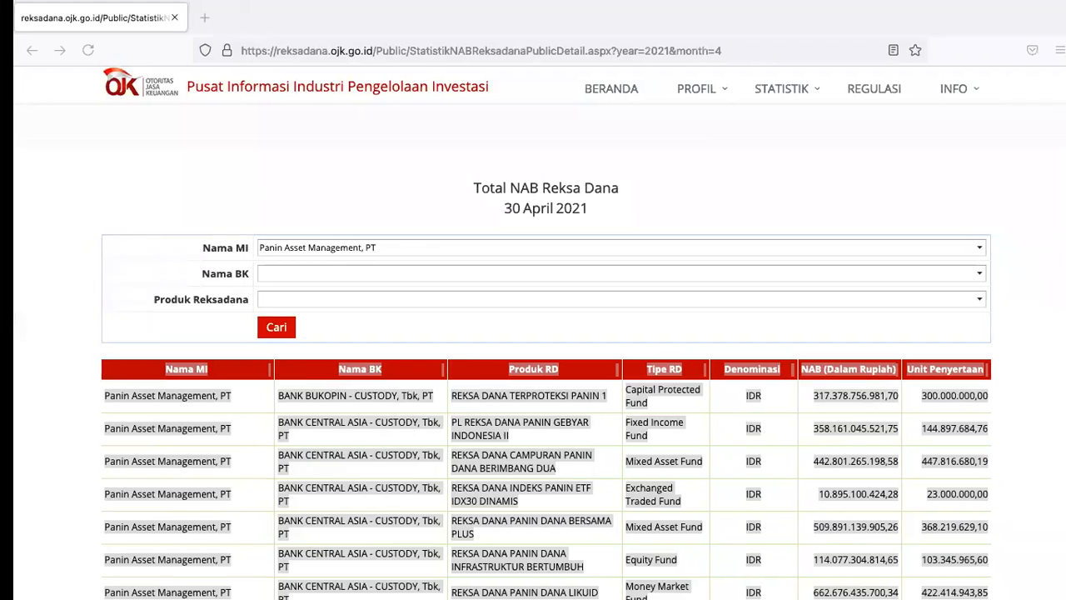
Step: Switch to the OJK website in the browser, open the NAB Reksadana statistics and search the monthly data for year 2015
mouse_move(756, 96)
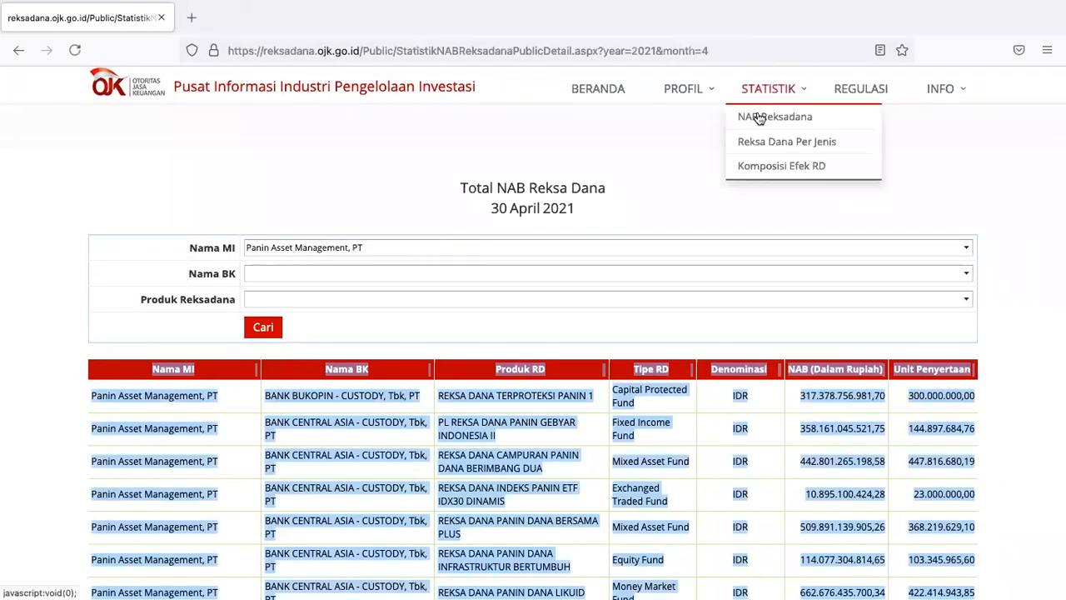
left_click(759, 117)
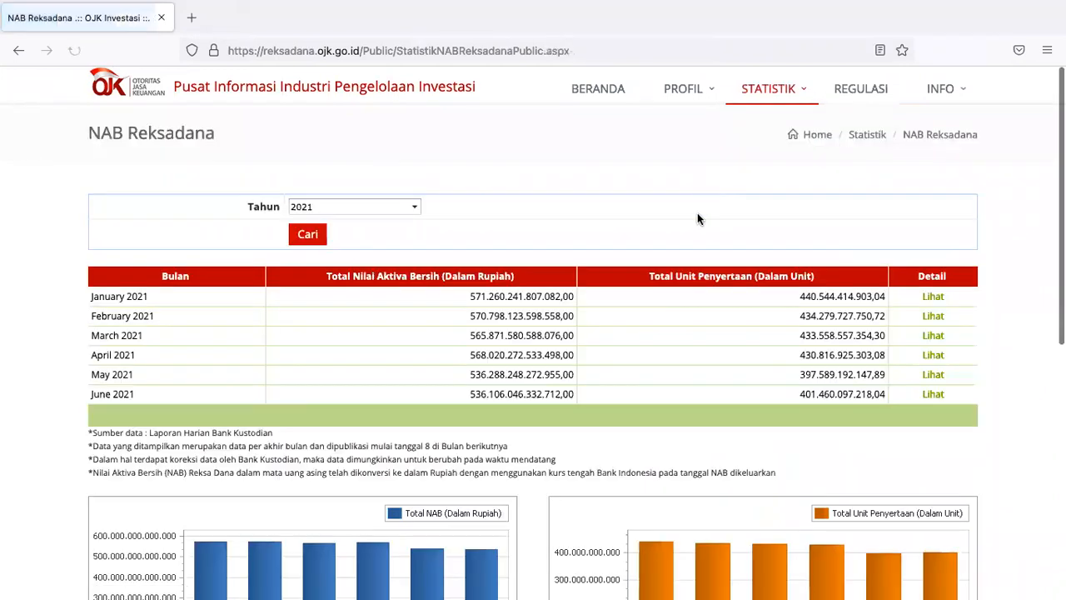
left_click(390, 209)
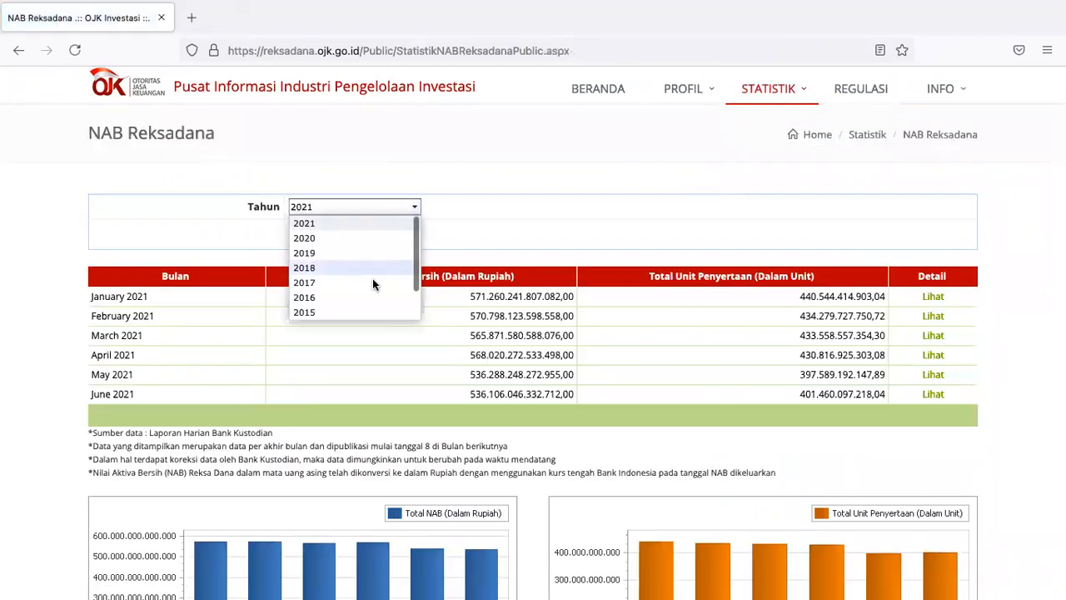
scroll(372, 278, "down", 1)
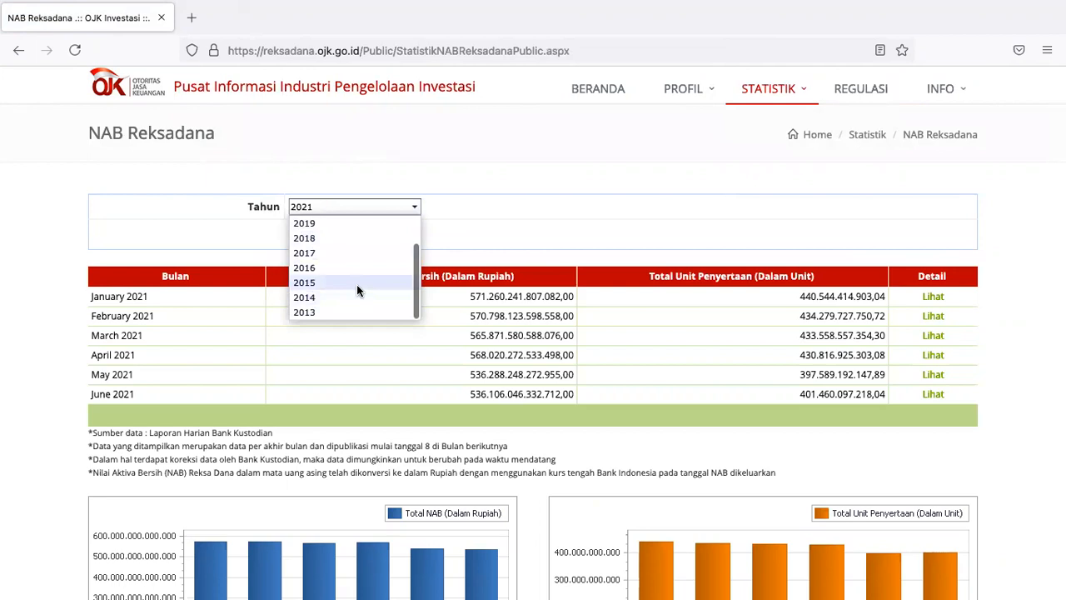
left_click(358, 284)
left_click(308, 234)
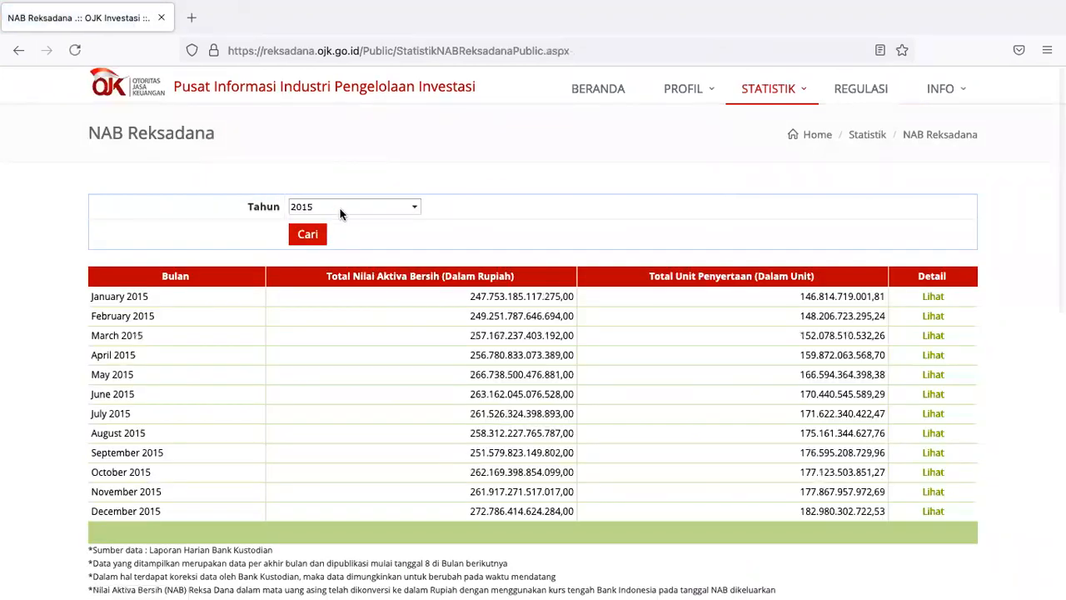
Step: Search the NAB Reksadana monthly statistics for year 2013 and look over the resulting table
left_click(343, 205)
scroll(337, 283, "down", 1)
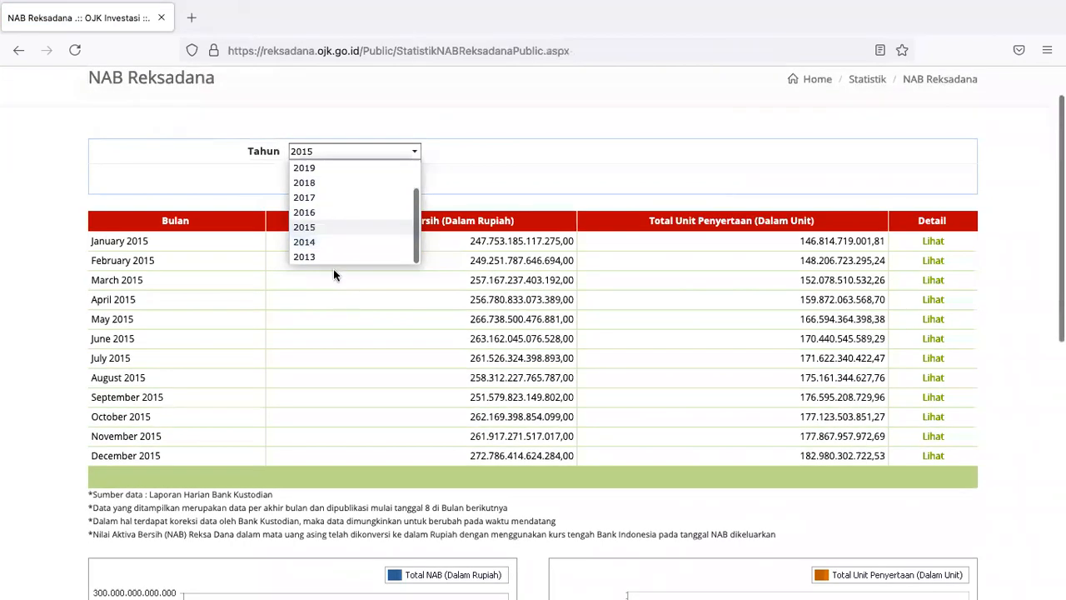
left_click(324, 257)
left_click(322, 179)
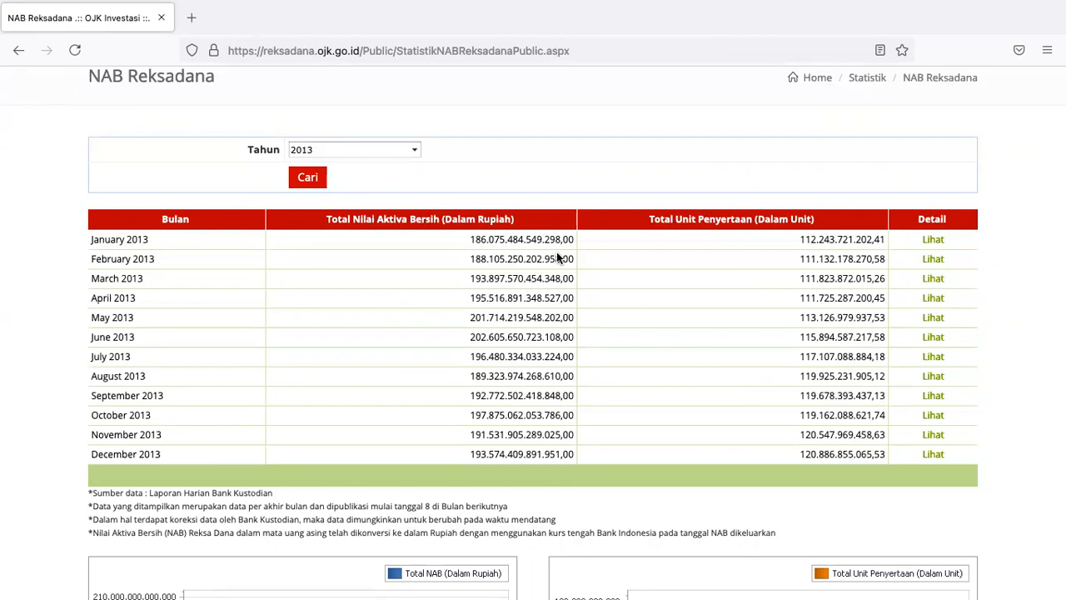
scroll(559, 258, "up", 1)
scroll(558, 258, "down", 1)
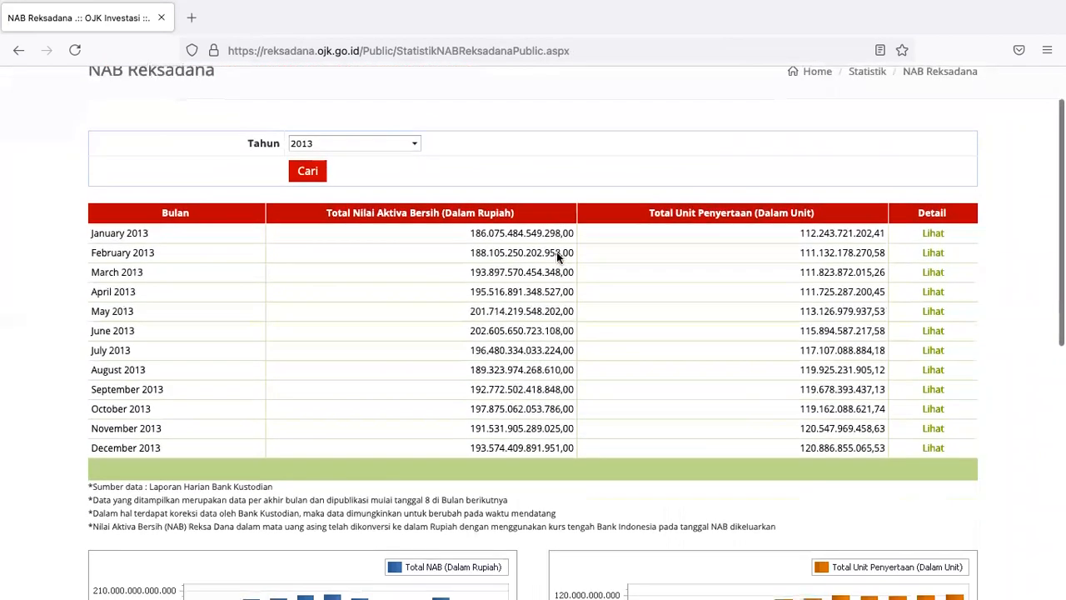